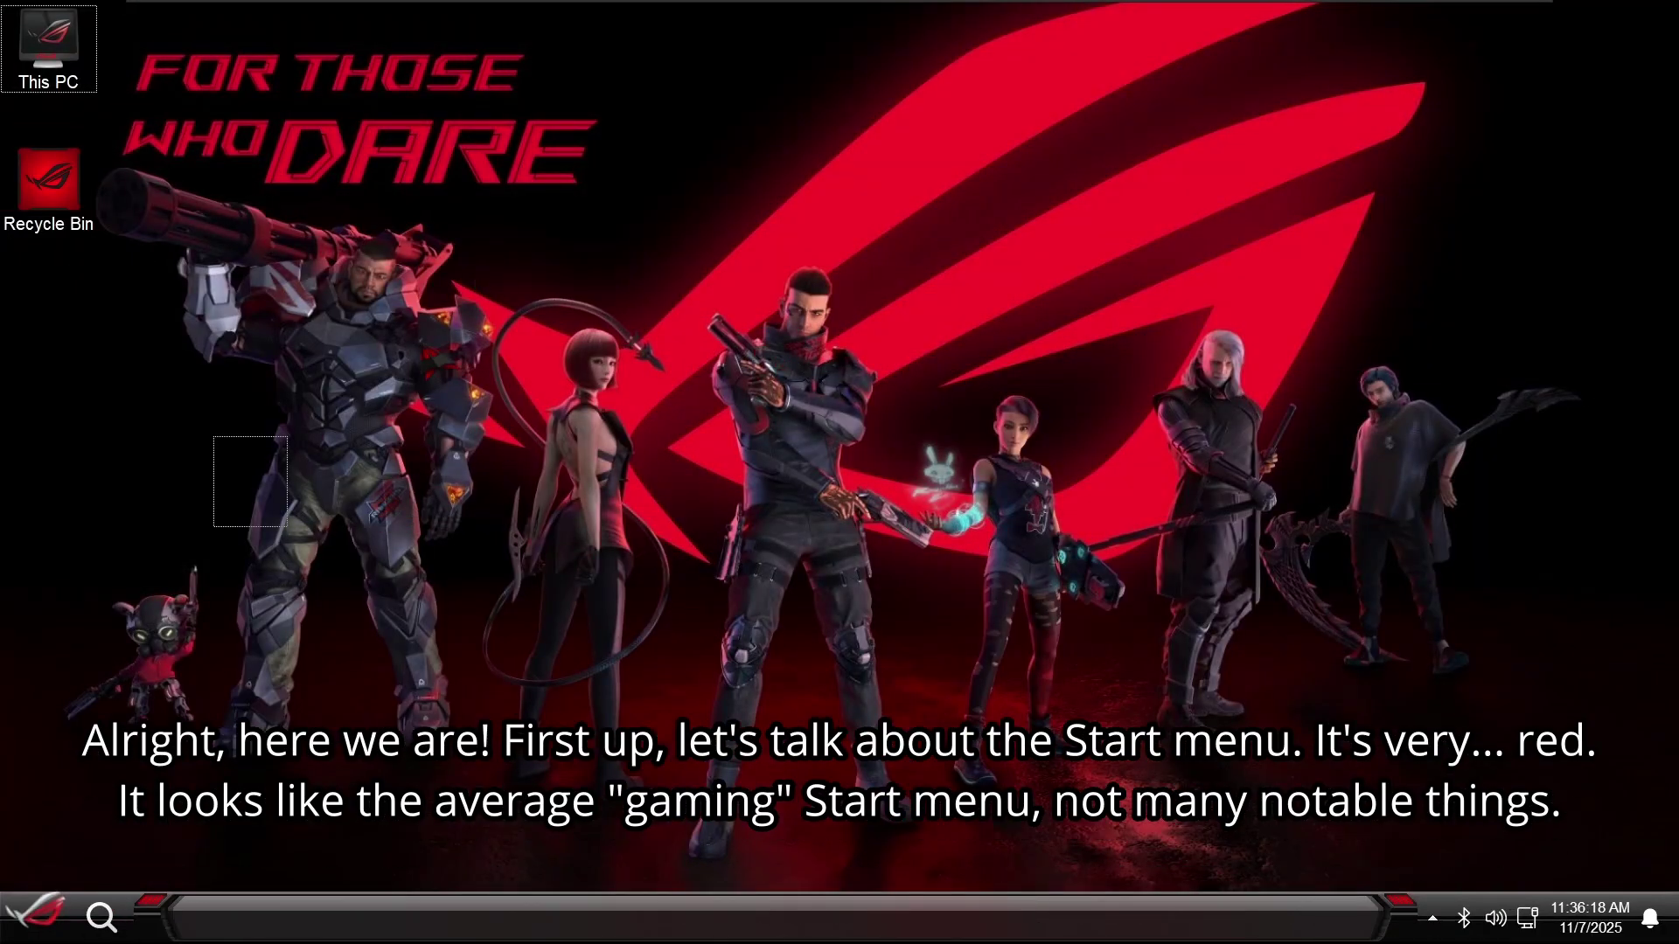
- Open the Extras folder from the Start menu and look into its Browser folder
{"action": "key", "text": "super"}
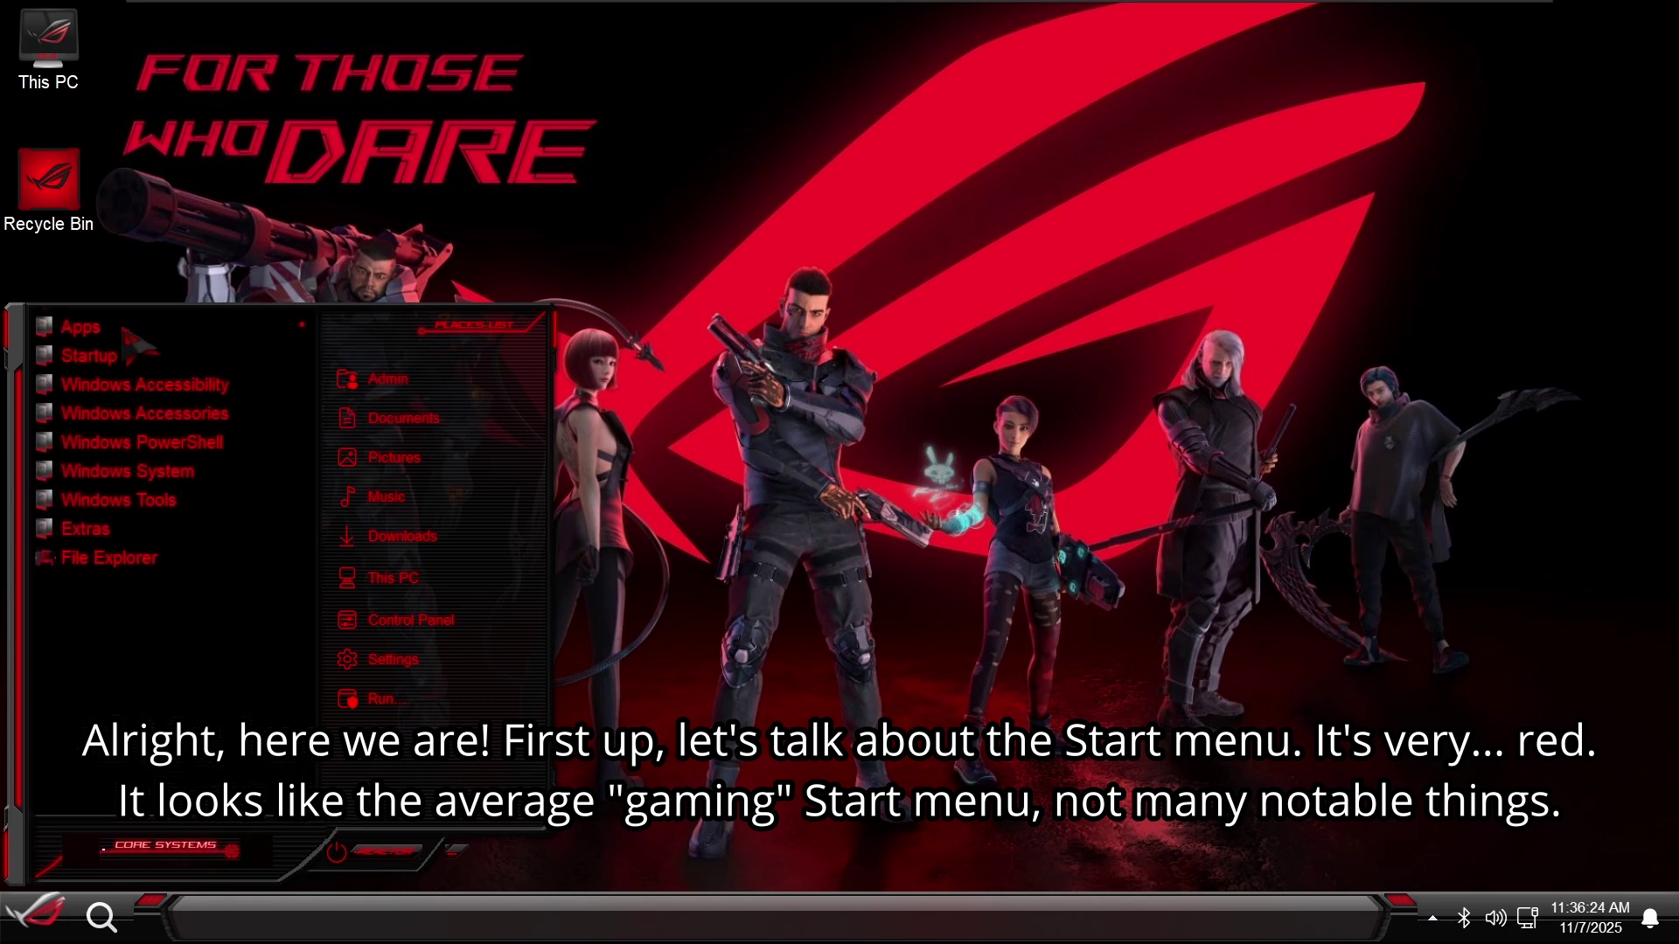
{"action": "left_click", "coordinate": [123, 330]}
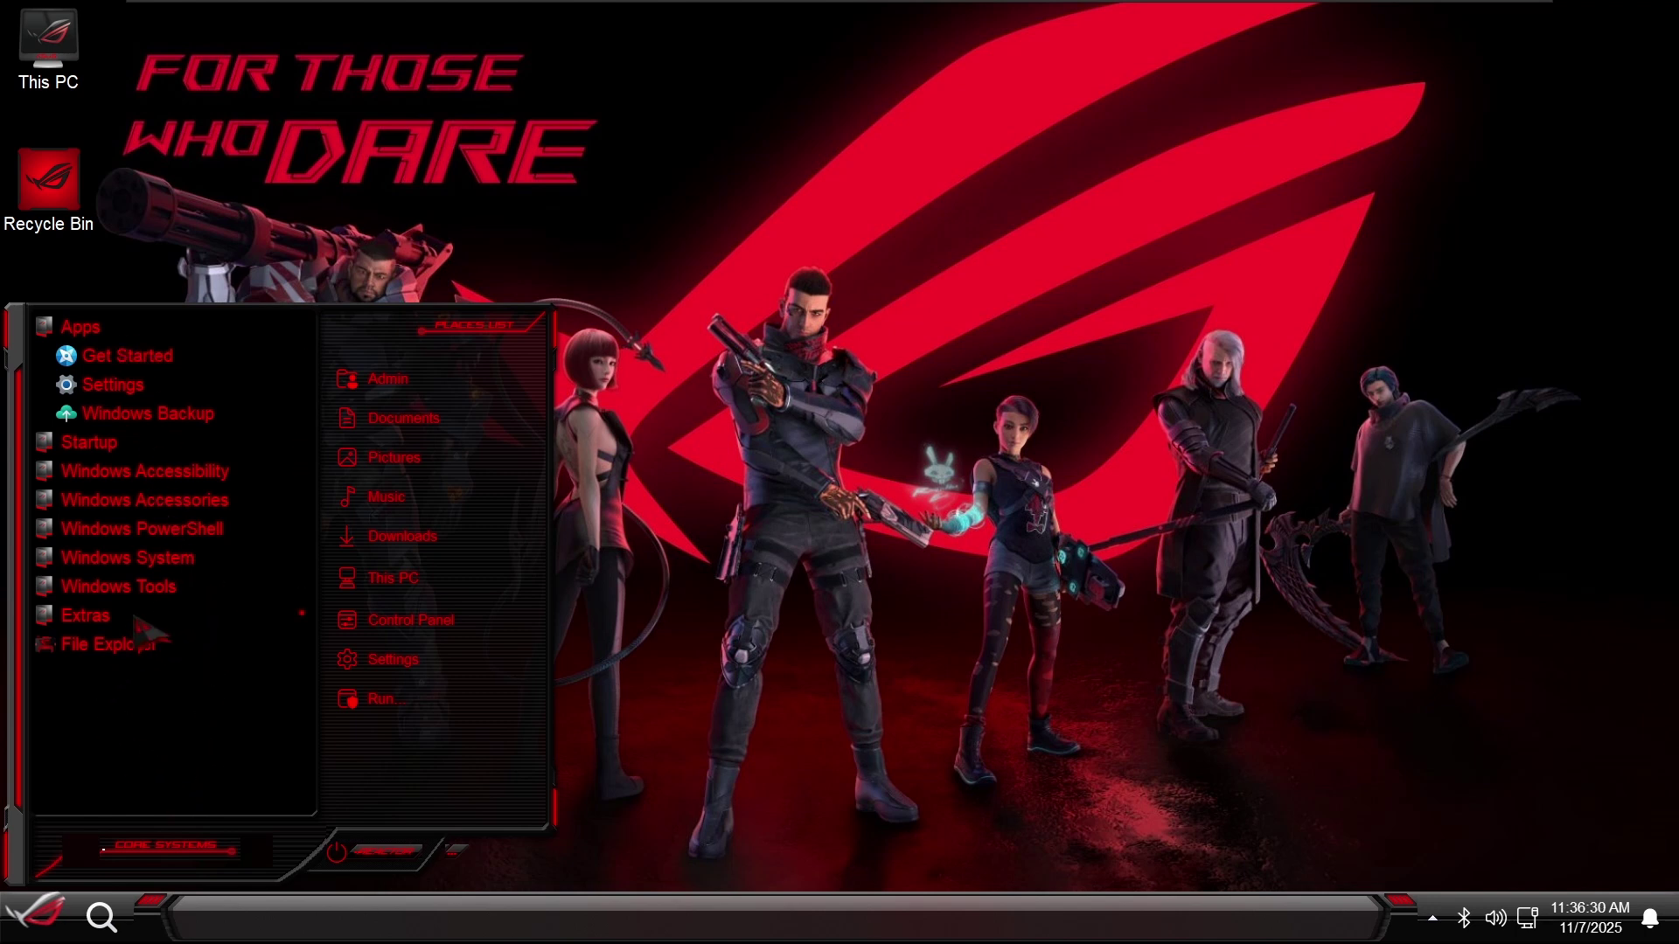
{"action": "left_click", "coordinate": [123, 643]}
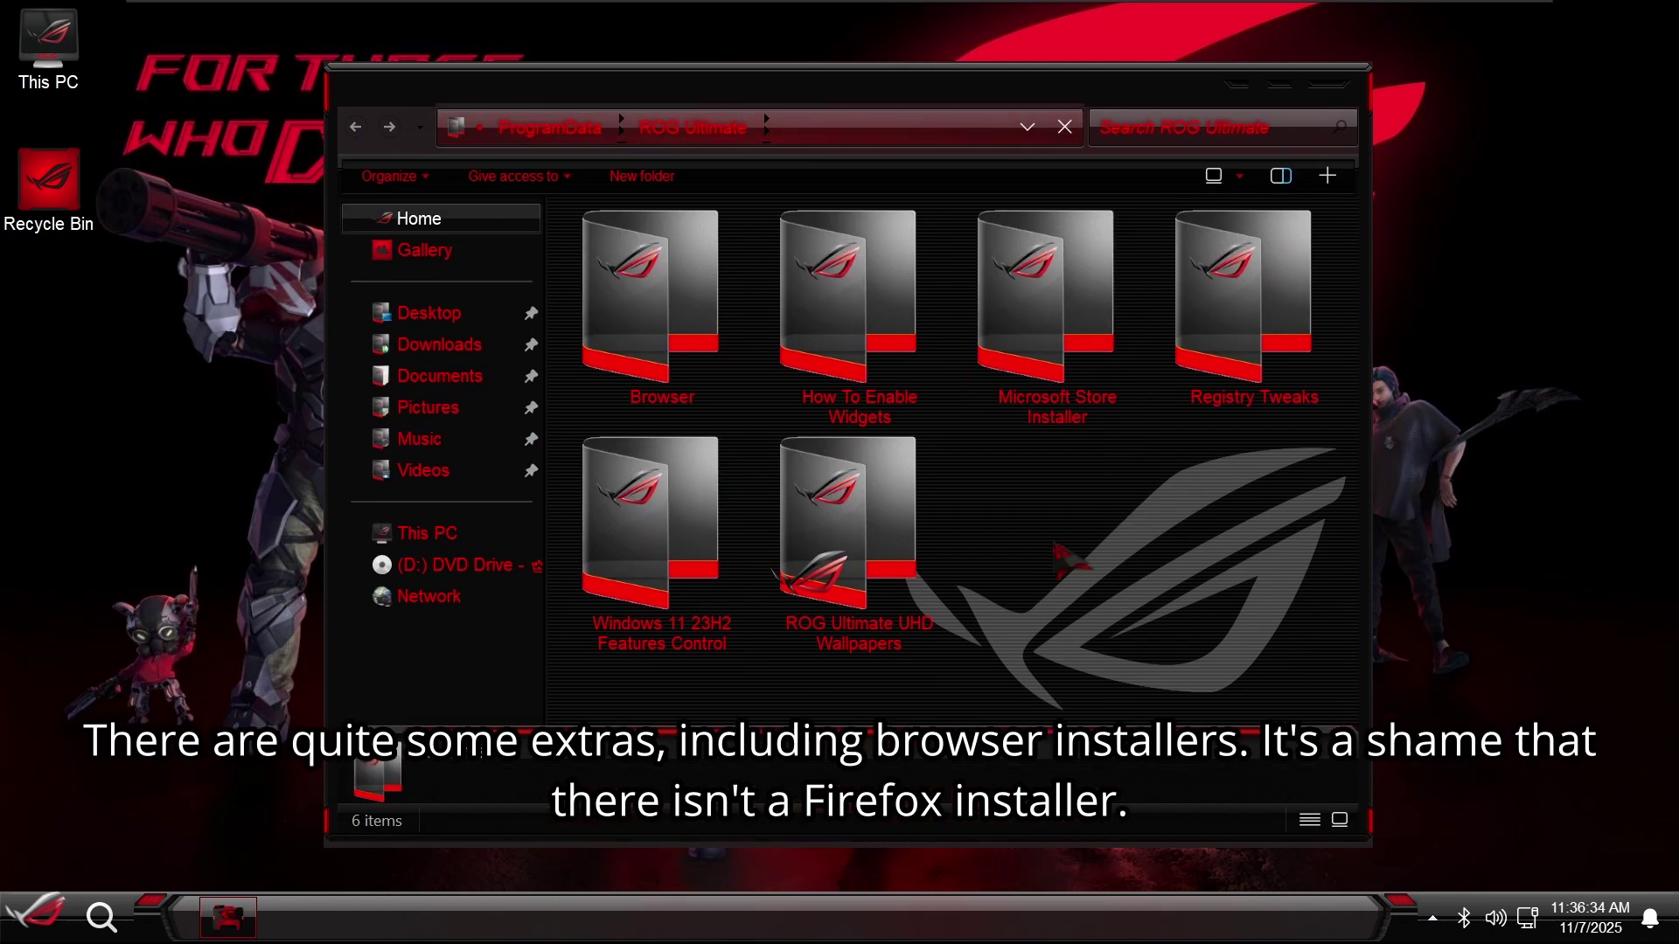
{"action": "double_click", "coordinate": [699, 220]}
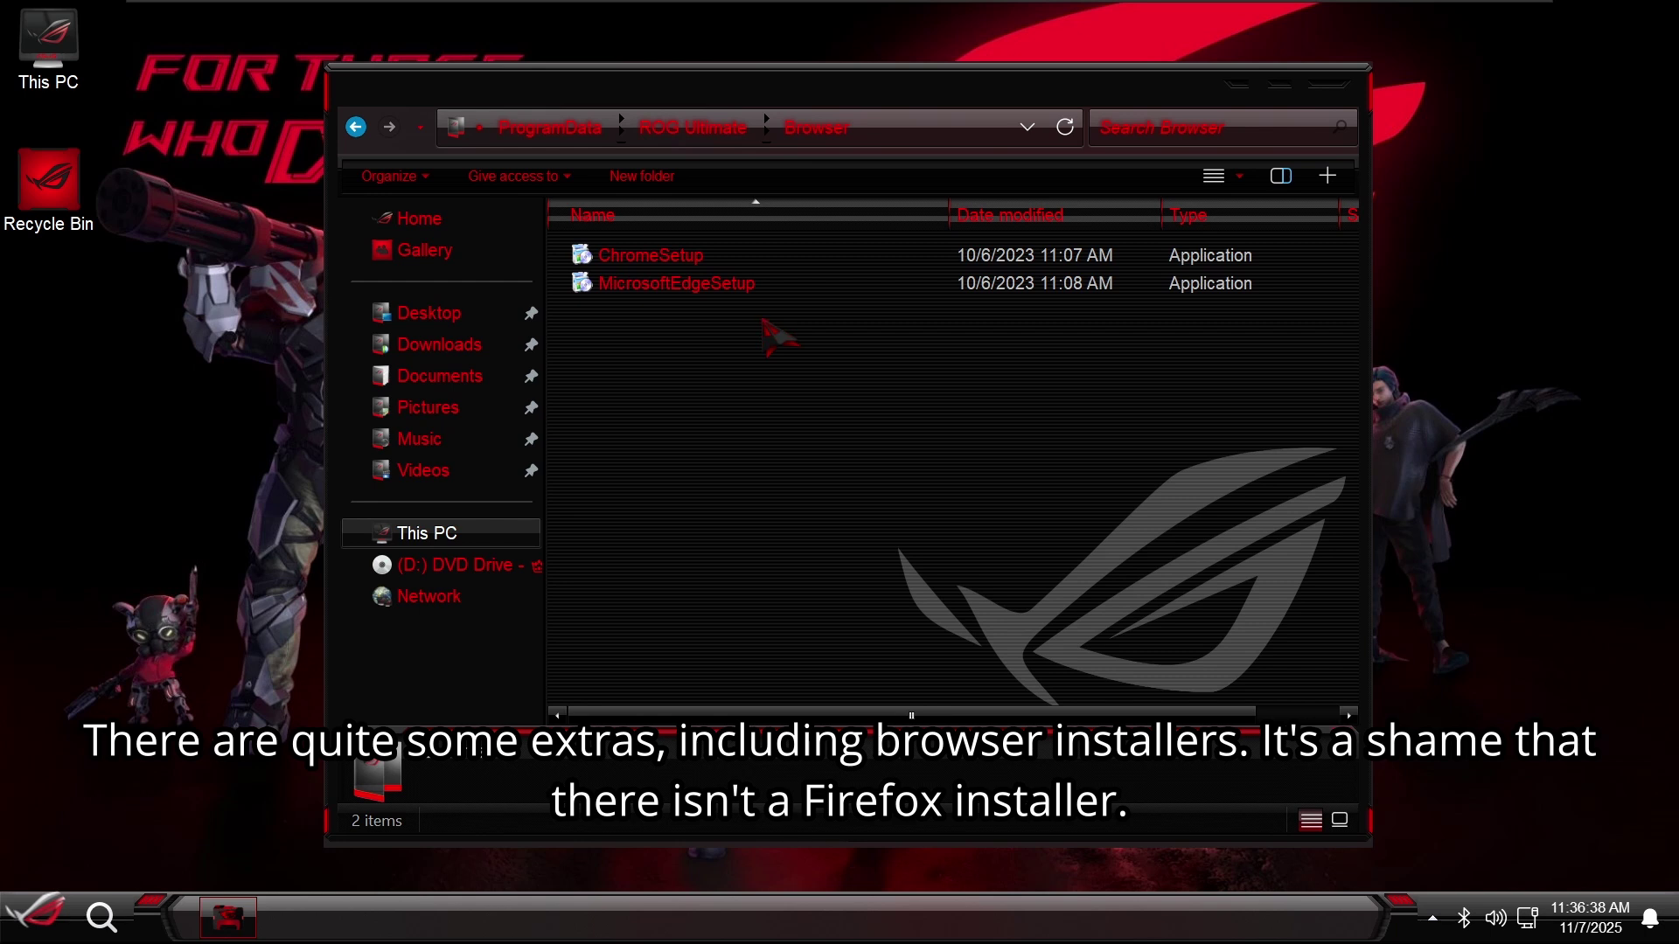
{"action": "key", "text": "alt+Left"}
- Inspect the How To Enable Widgets, Microsoft Store Installer, Registry Tweaks and Windows 11 23H2 Features Control folders one by one
{"action": "double_click", "coordinate": [804, 332]}
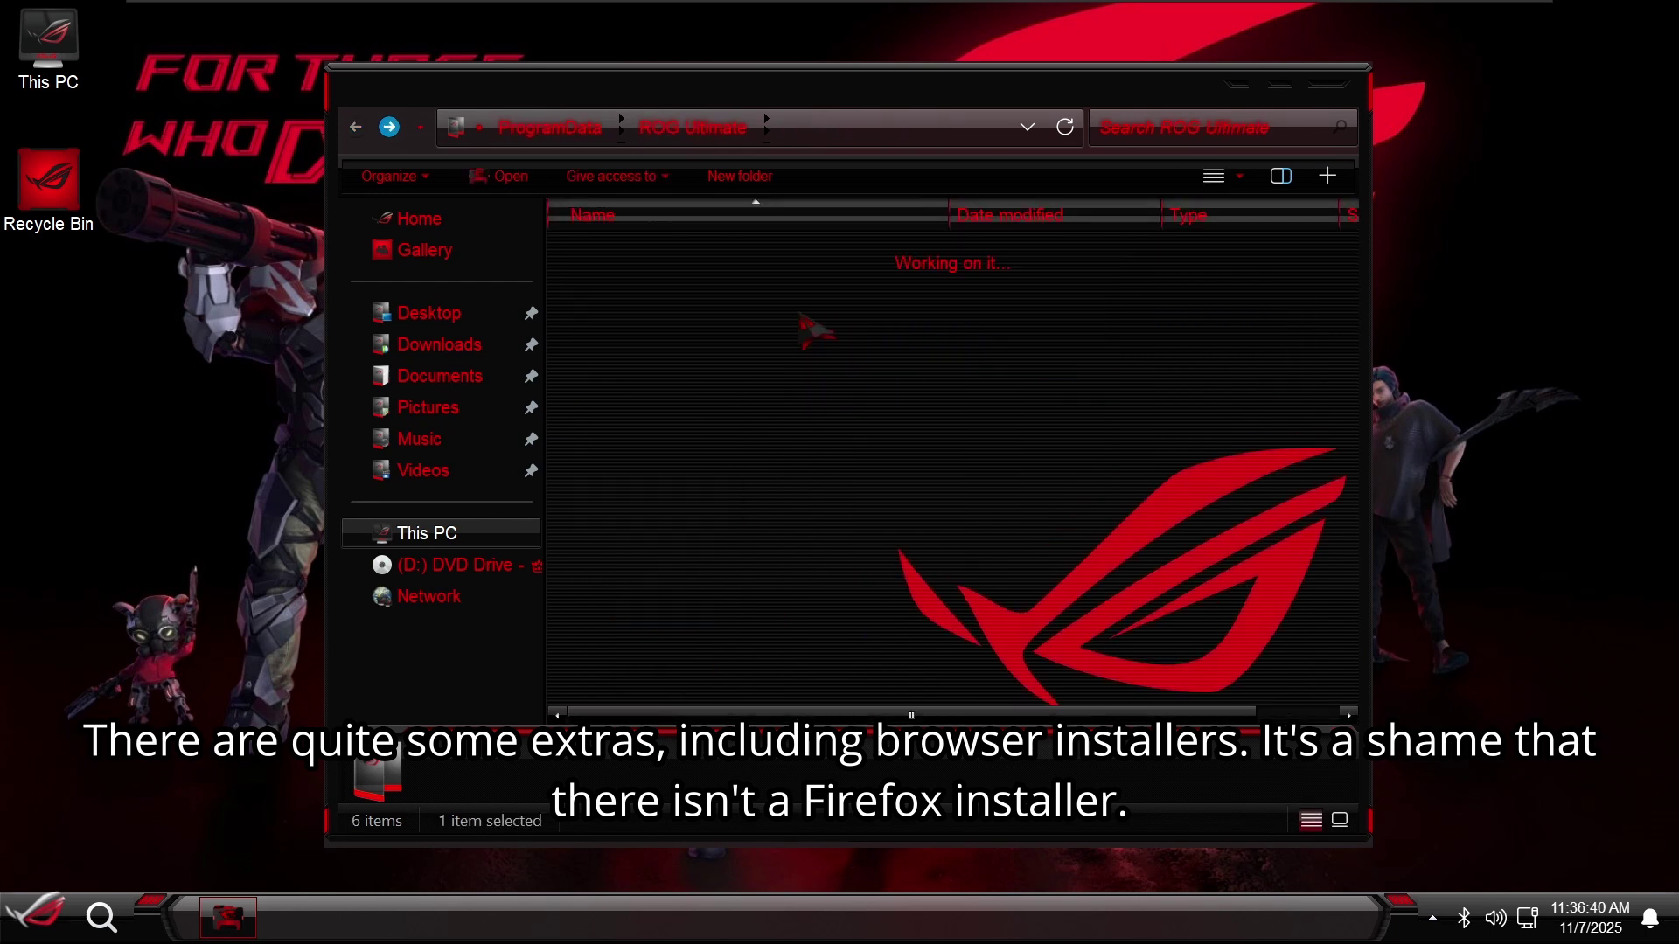
{"action": "key", "text": "alt+Left"}
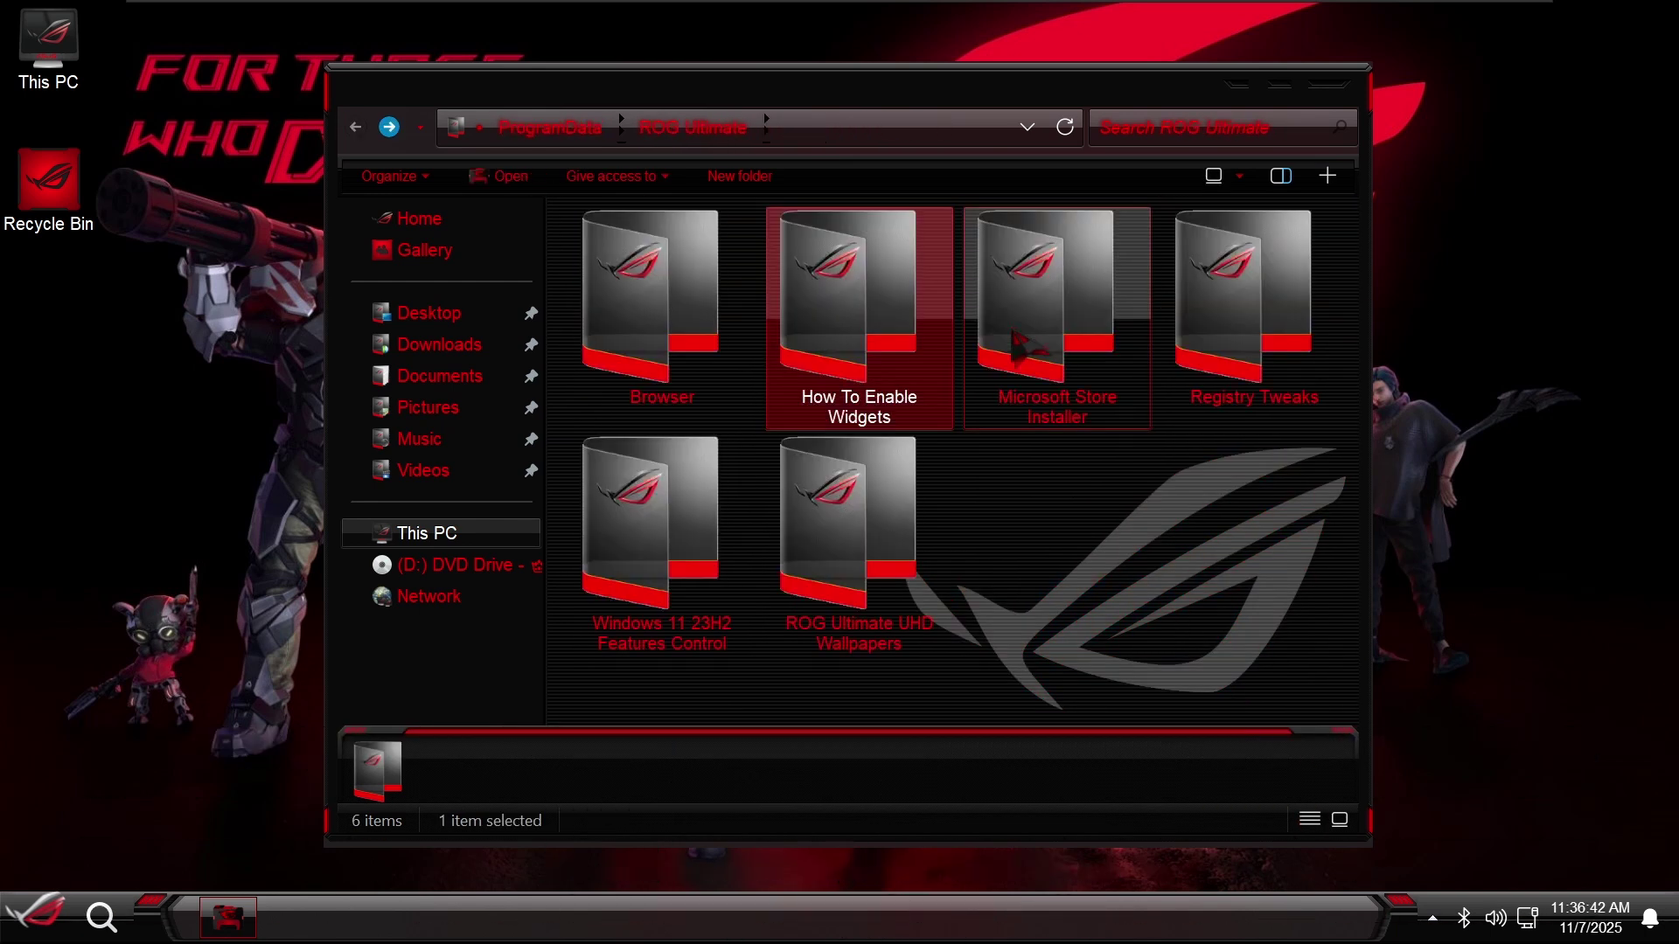
{"action": "double_click", "coordinate": [1019, 337]}
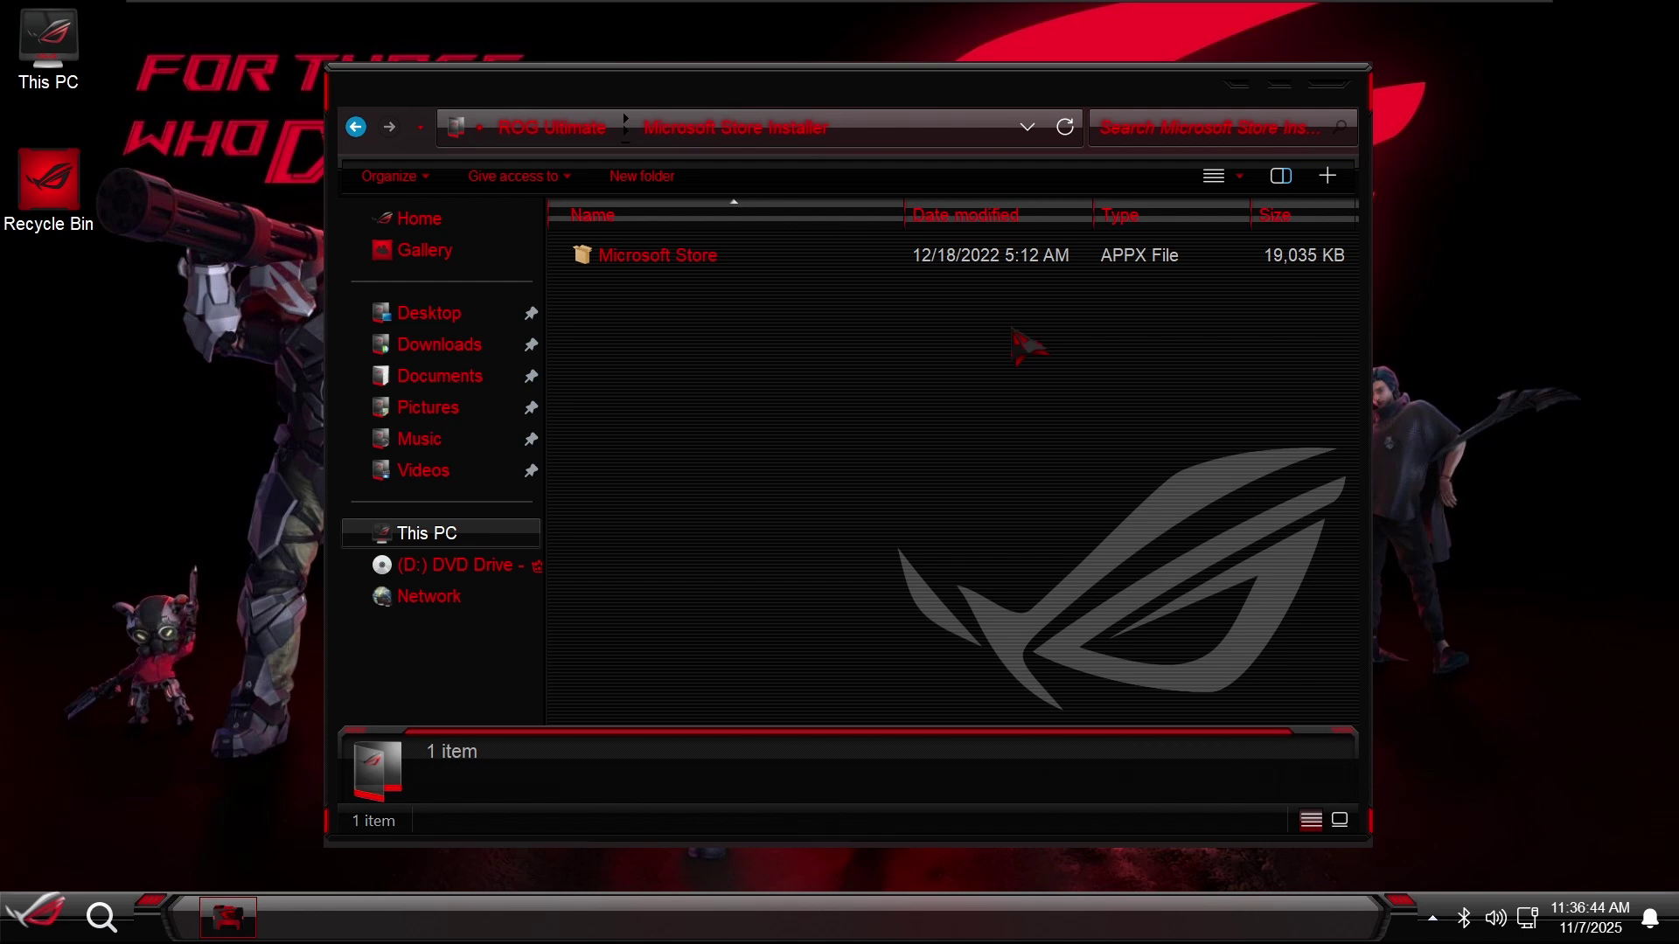
{"action": "key", "text": "alt+Left"}
{"action": "double_click", "coordinate": [1222, 330]}
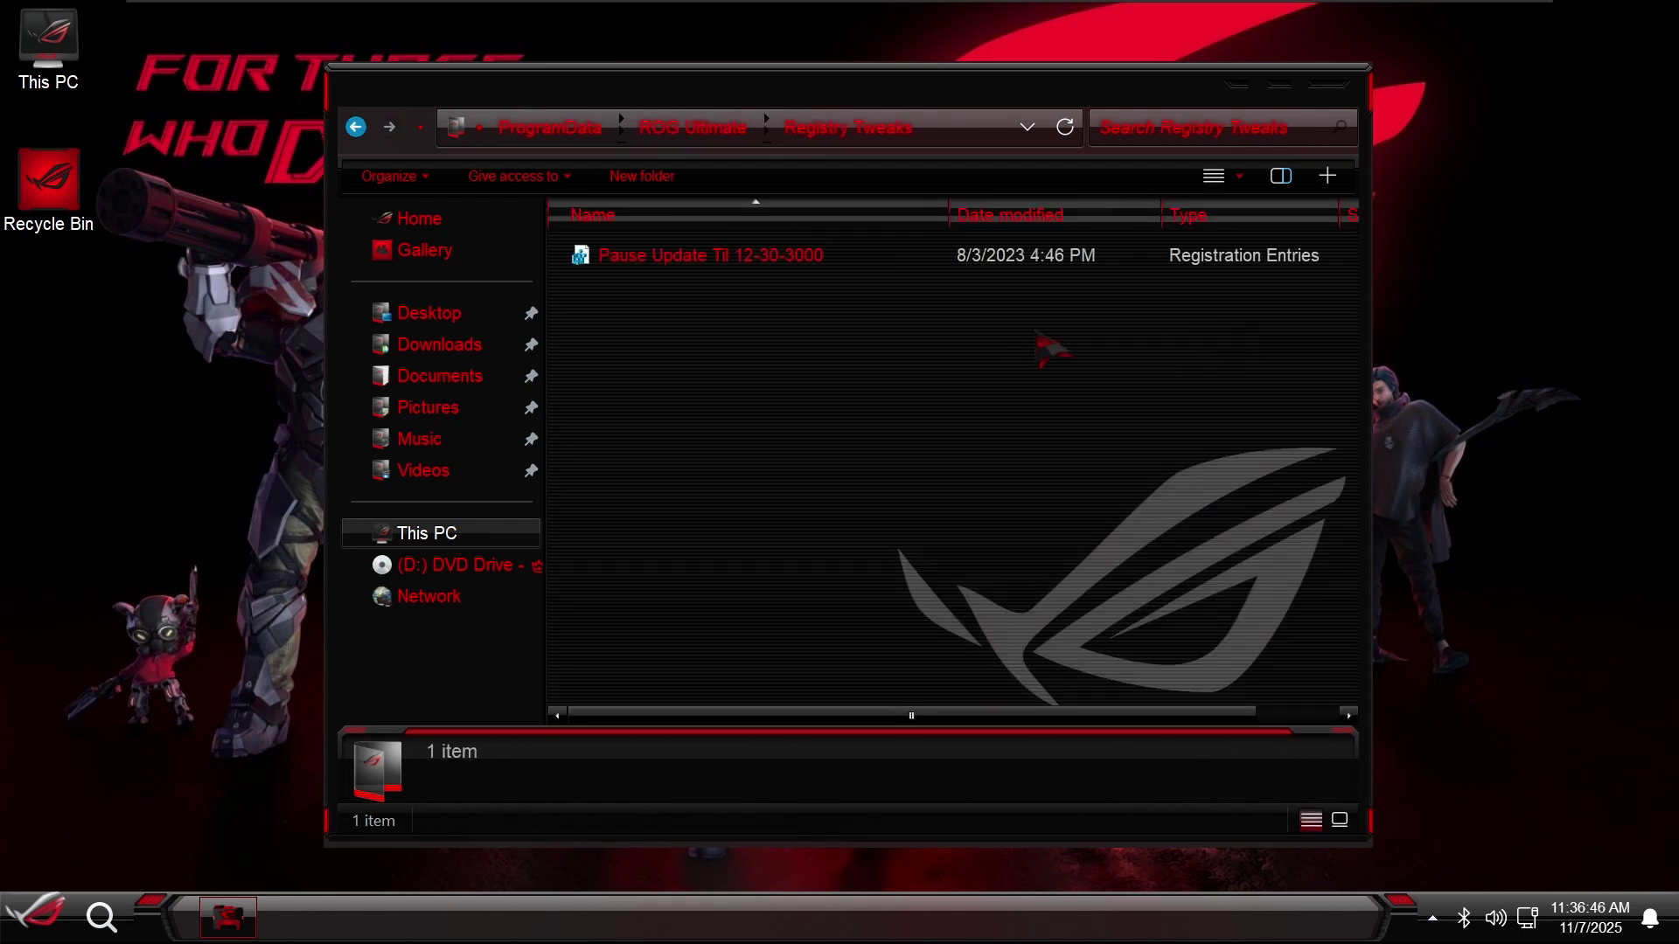
{"action": "key", "text": "alt+Left"}
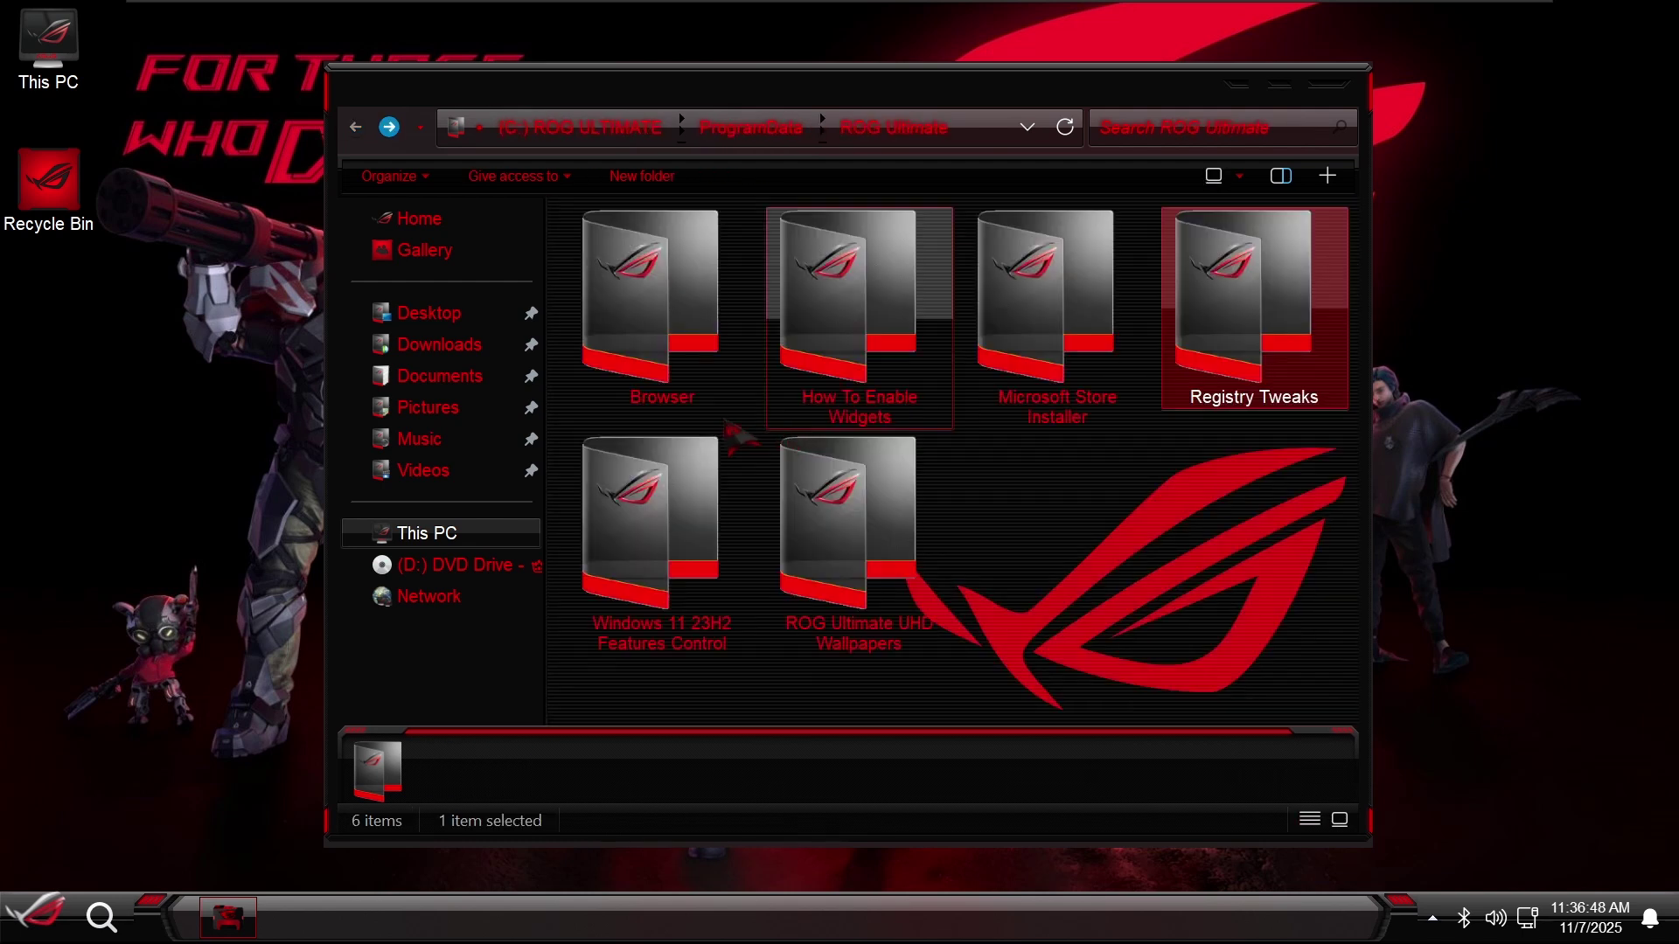
{"action": "double_click", "coordinate": [664, 490]}
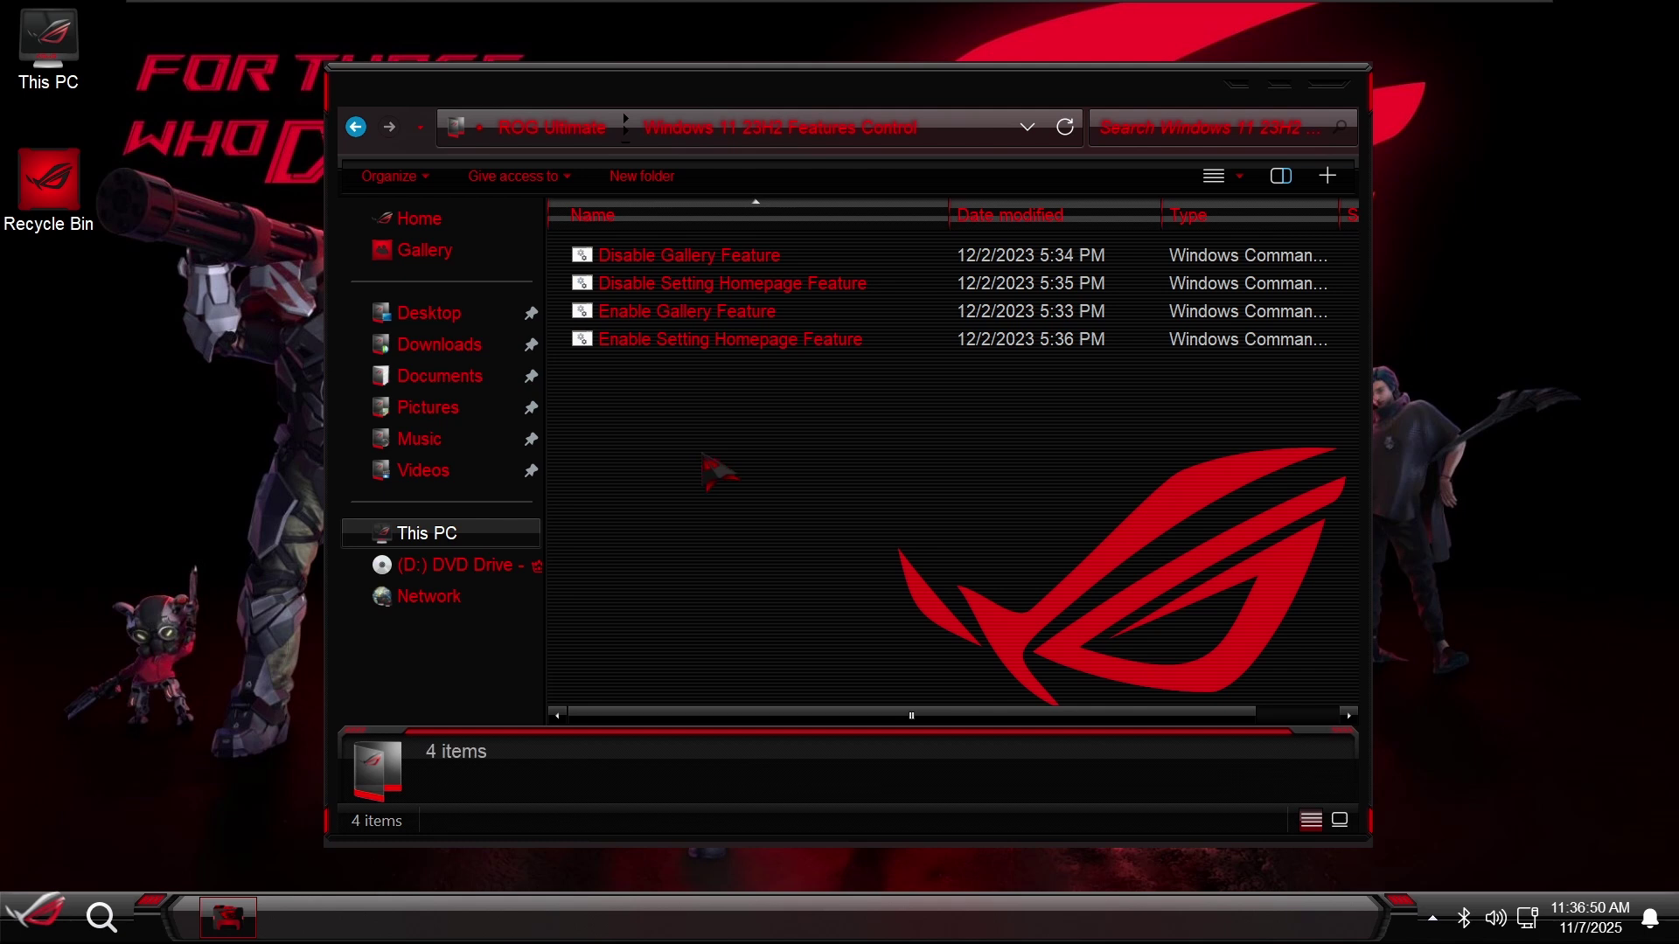
{"action": "key", "text": "alt+Left"}
- Browse the images in the ROG Ultimate UHD Wallpapers folder and close the window
{"action": "double_click", "coordinate": [829, 481]}
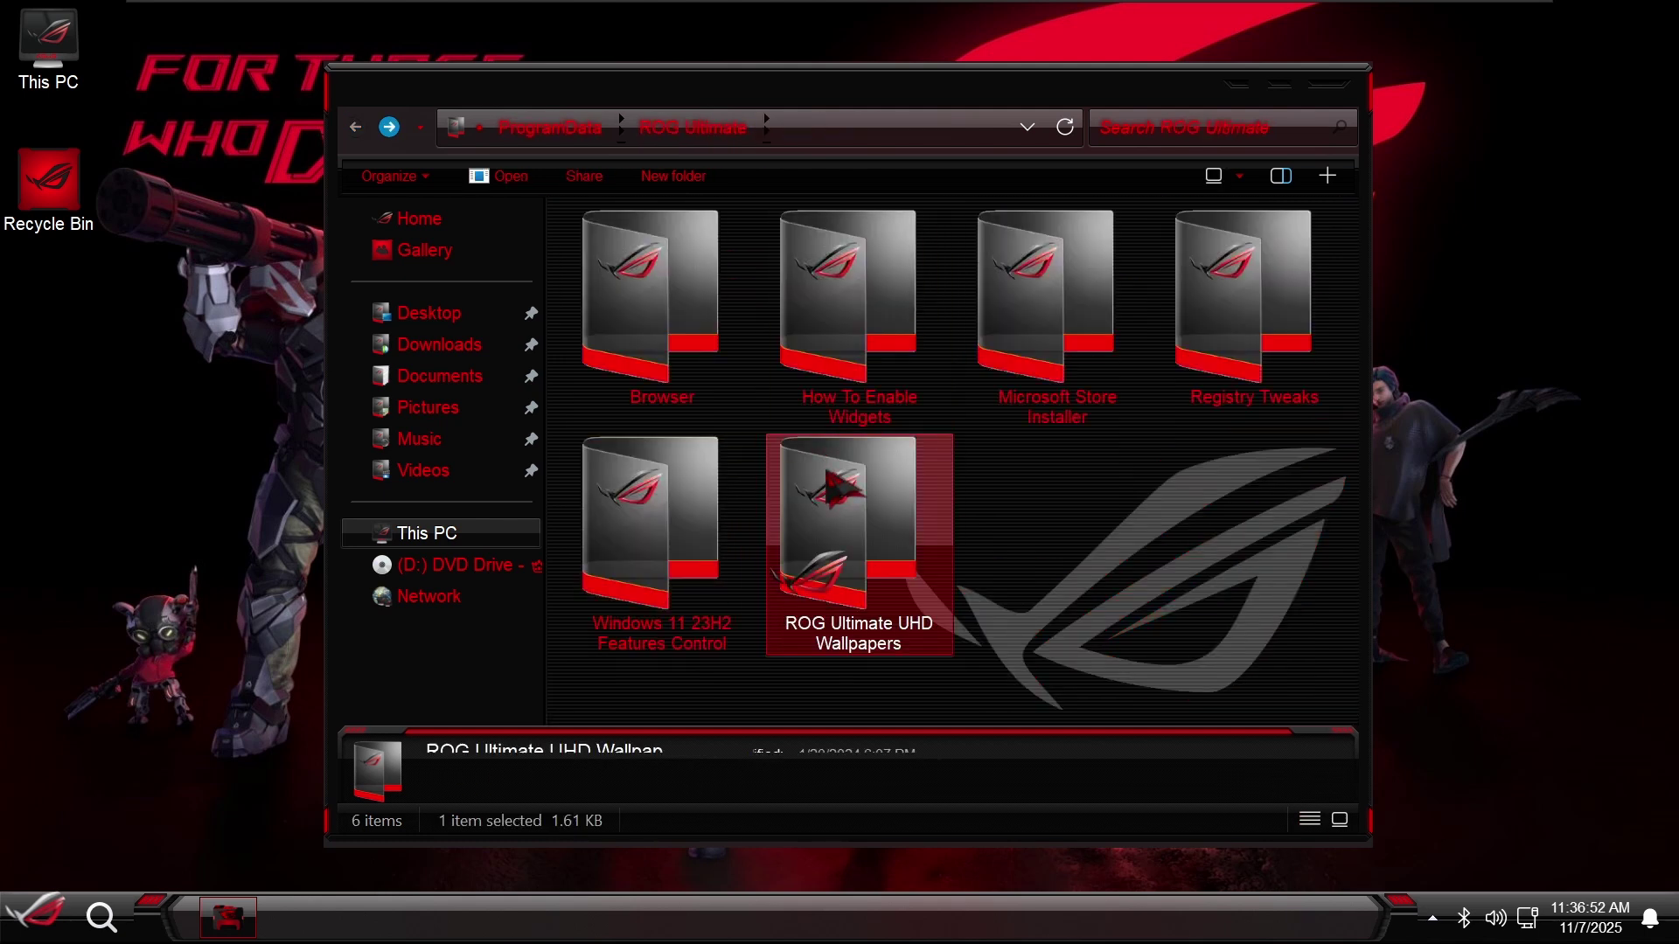
{"action": "scroll", "coordinate": [1014, 479], "scroll_direction": "down", "scroll_amount": 3}
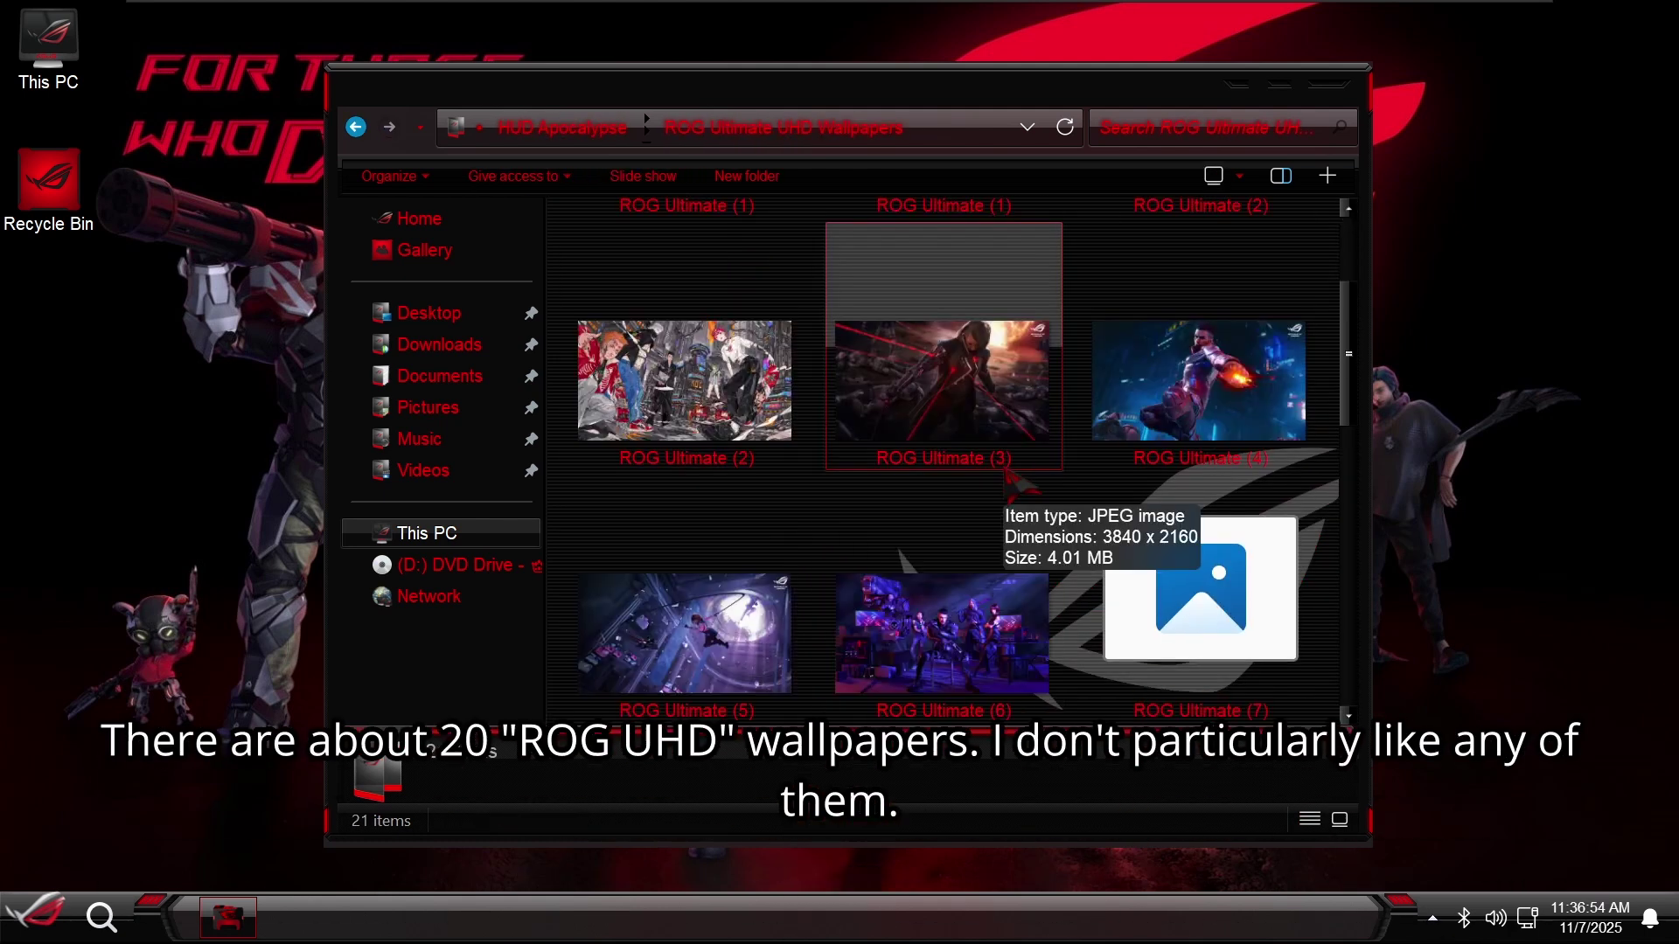
{"action": "scroll", "coordinate": [1012, 479], "scroll_direction": "up", "scroll_amount": 3}
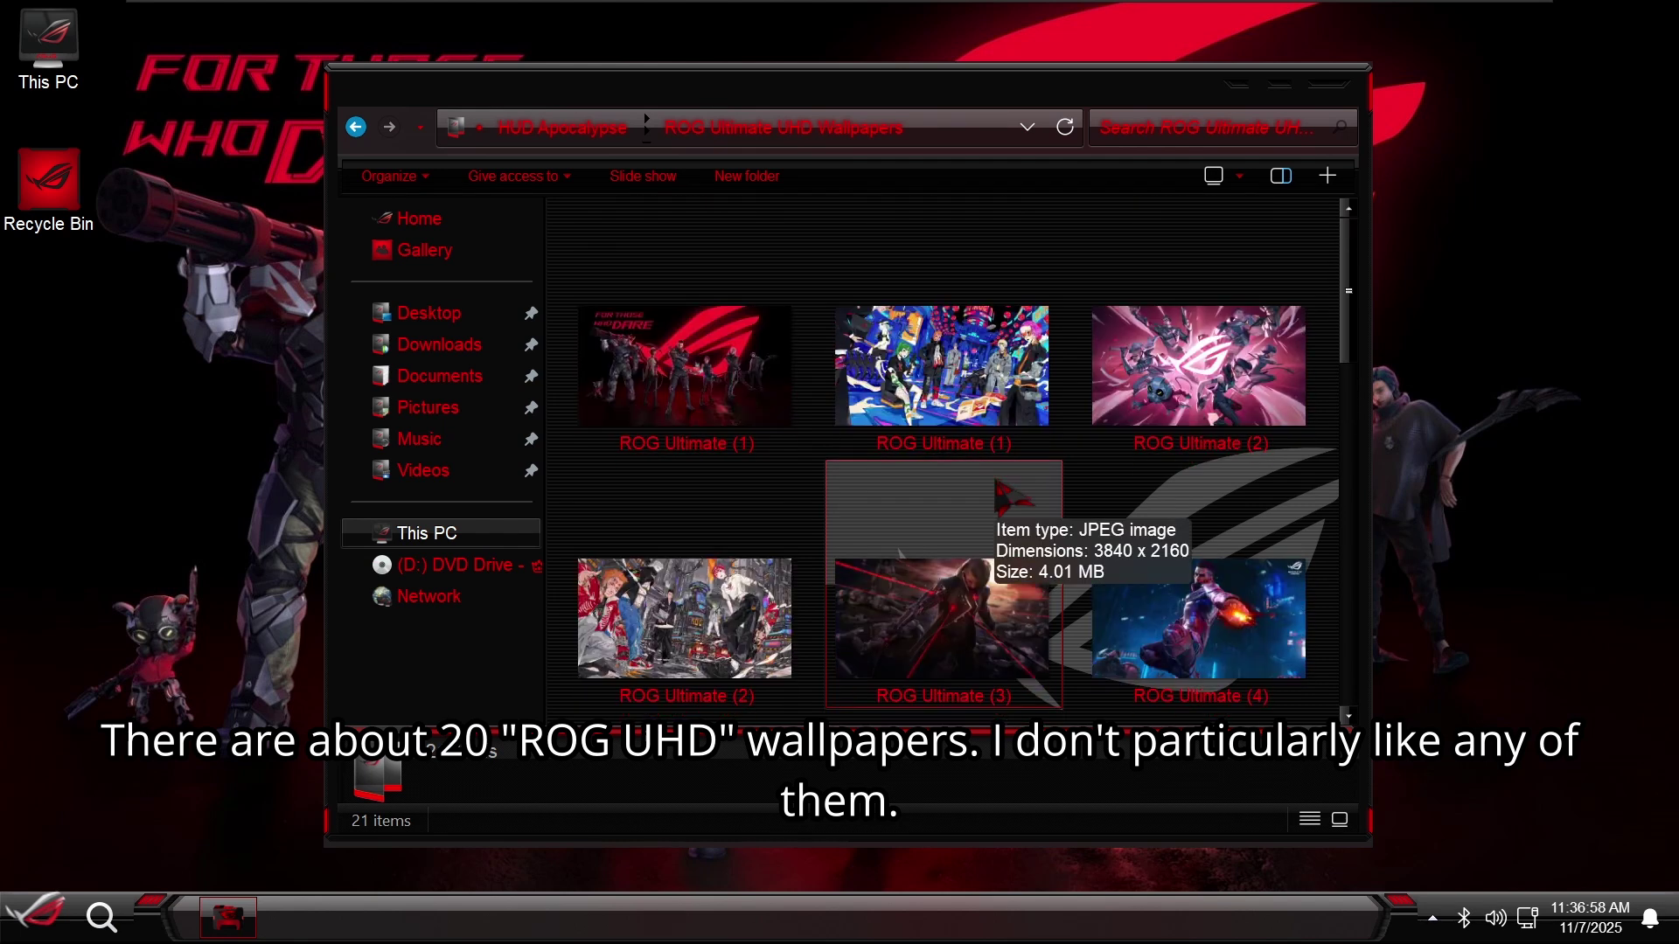
{"action": "key", "text": "alt+F4"}
- Open a new File Explorer window, view its This PC and Home pages, and return to This PC
{"action": "key", "text": "super"}
{"action": "key", "text": "super"}
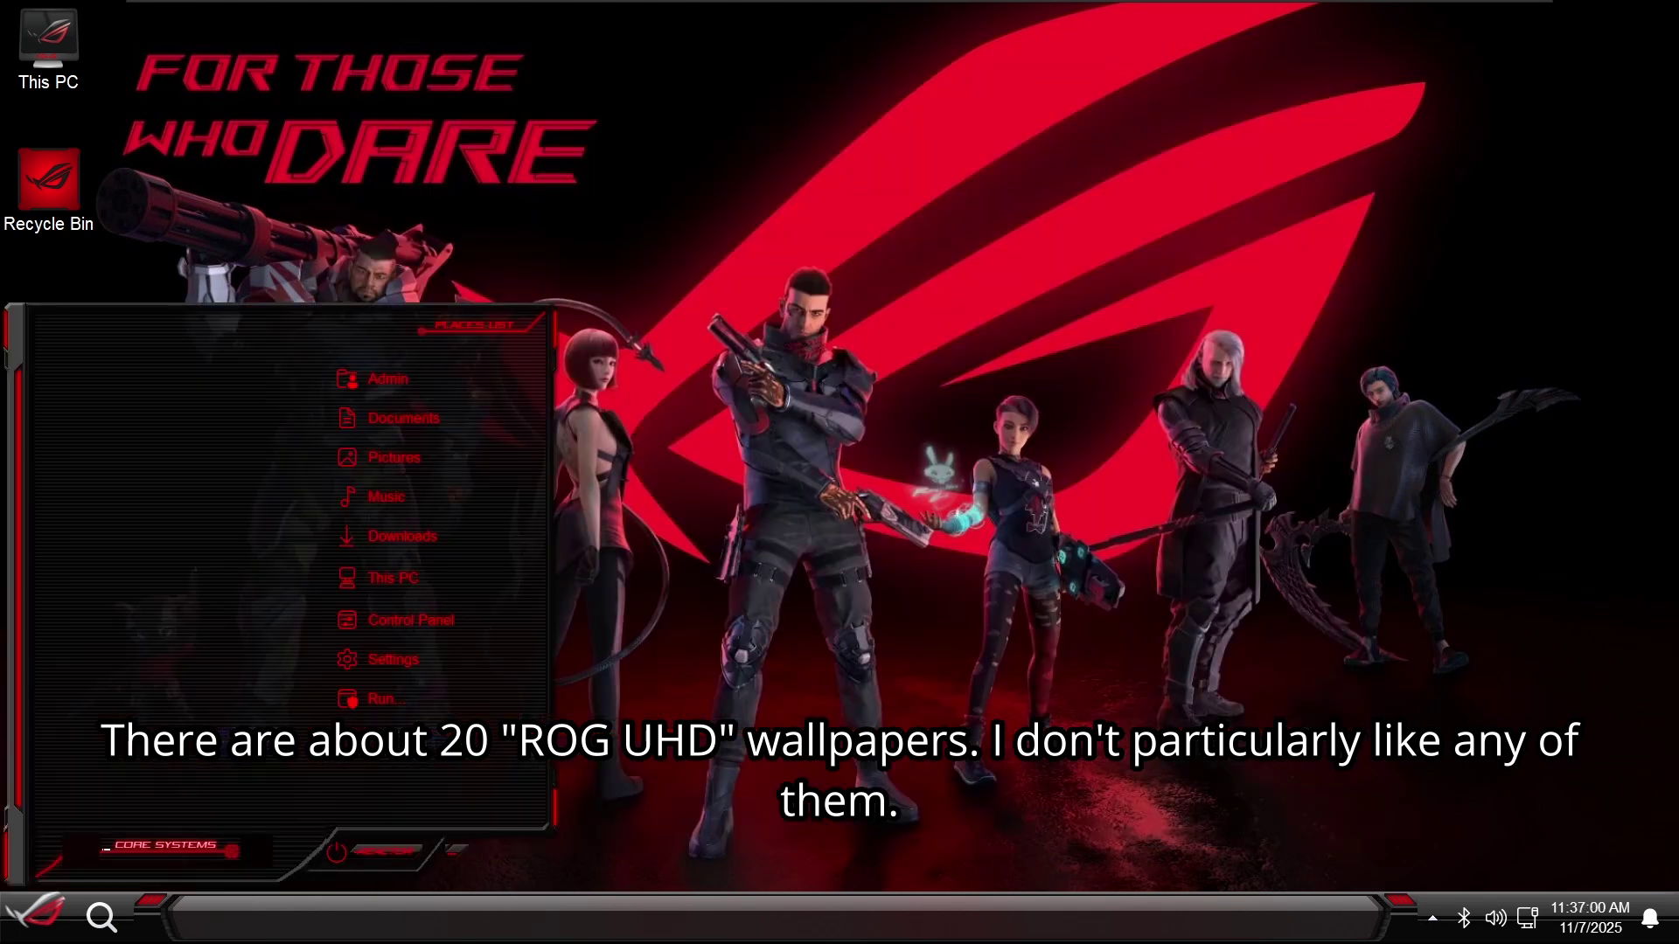
{"action": "key", "text": "super+e"}
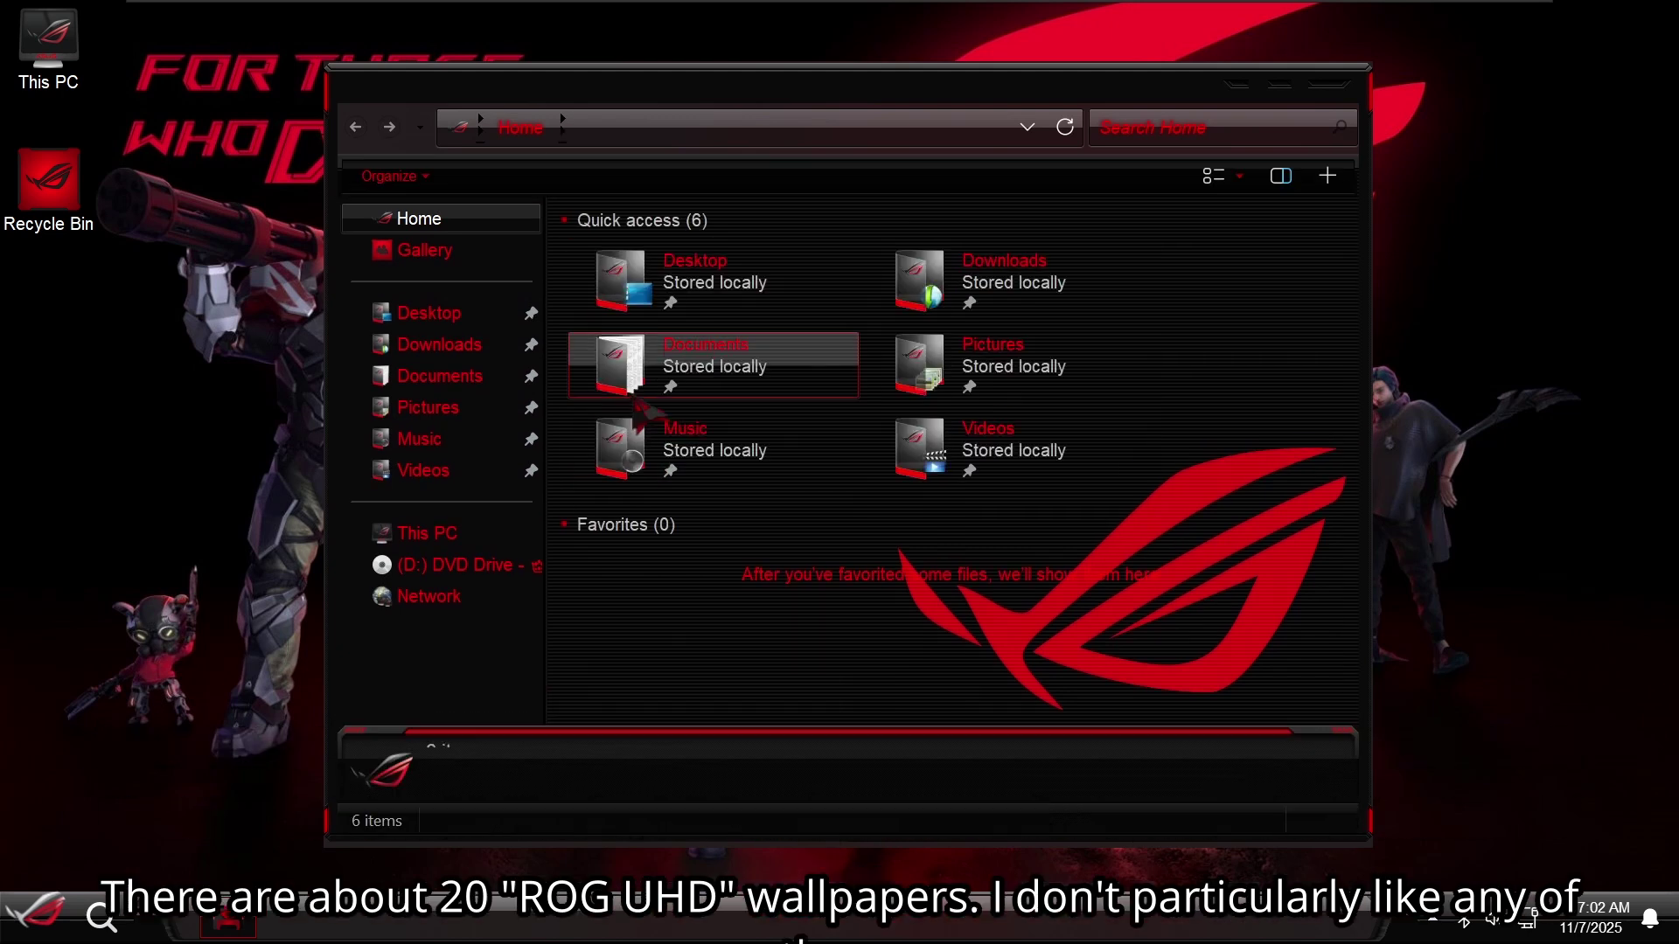
{"action": "left_click", "coordinate": [408, 542]}
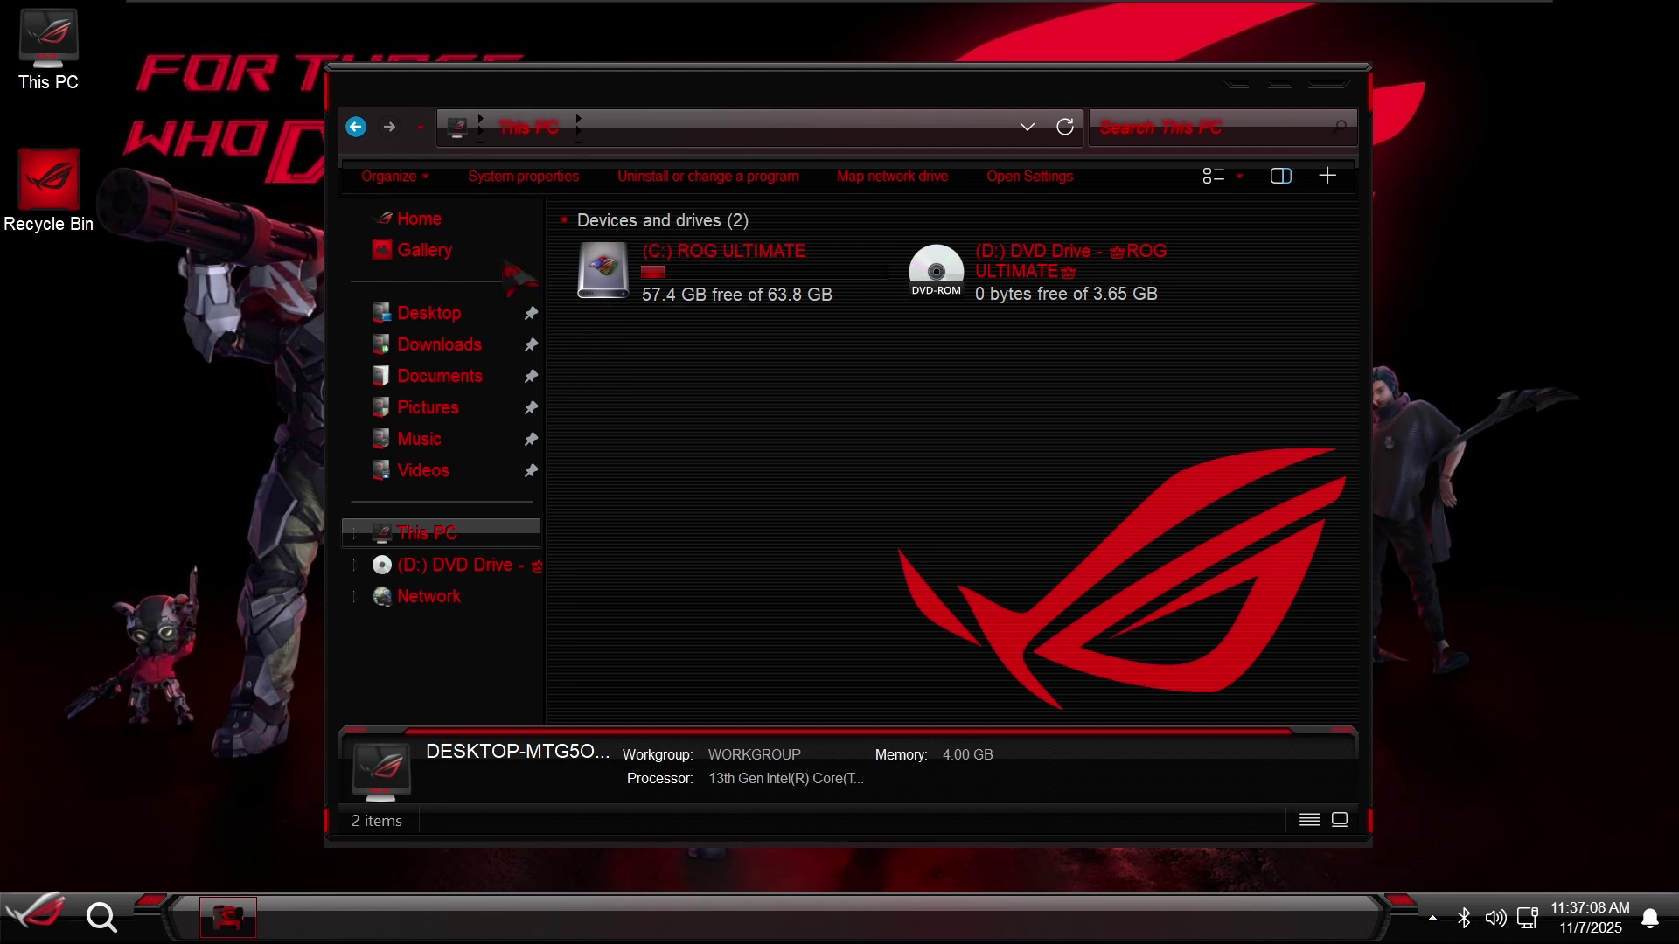
{"action": "left_click", "coordinate": [463, 226]}
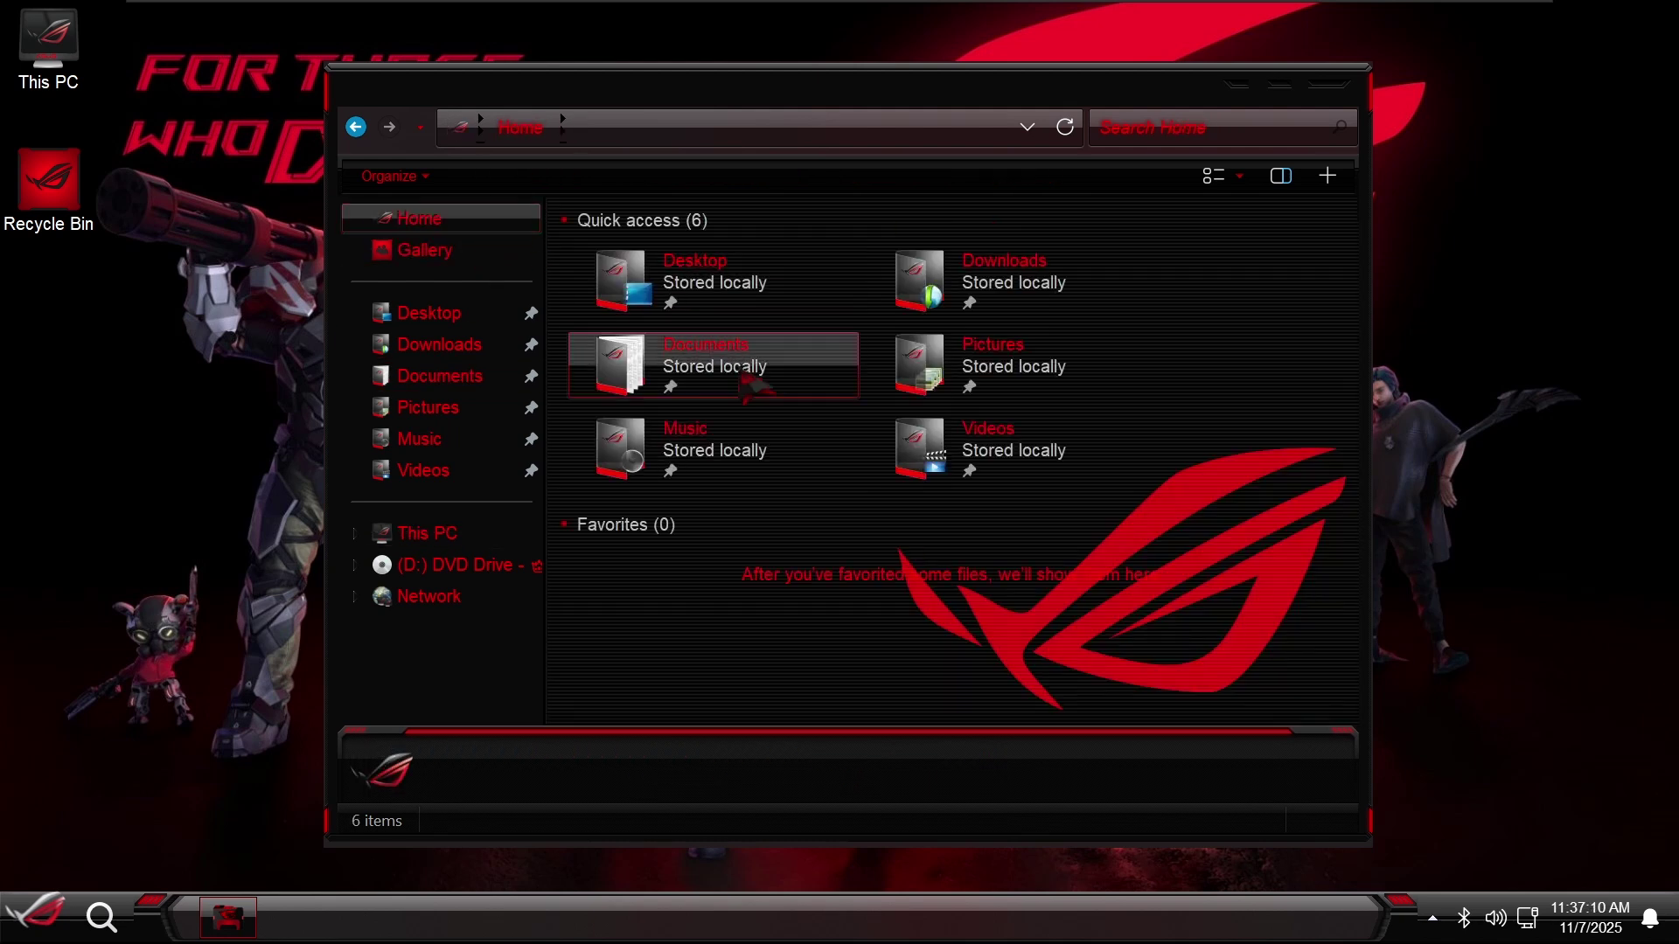
{"action": "key", "text": "alt+Left"}
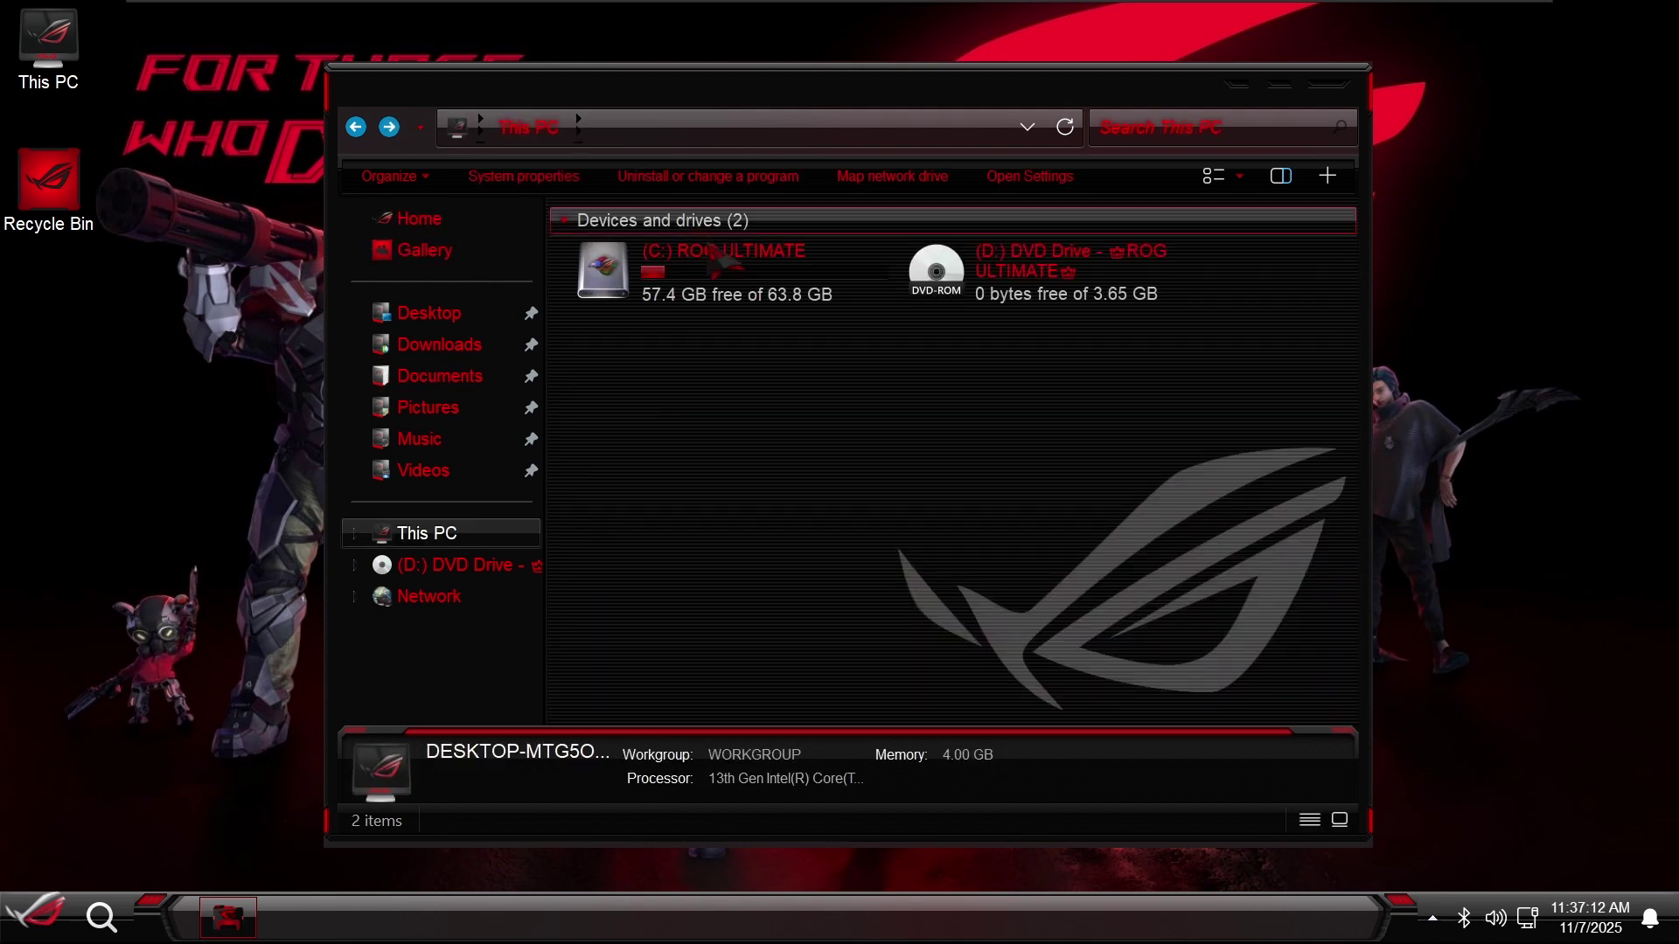
- View the properties of the (C:) ROG ULTIMATE drive and close them without making changes
{"action": "left_click", "coordinate": [765, 302]}
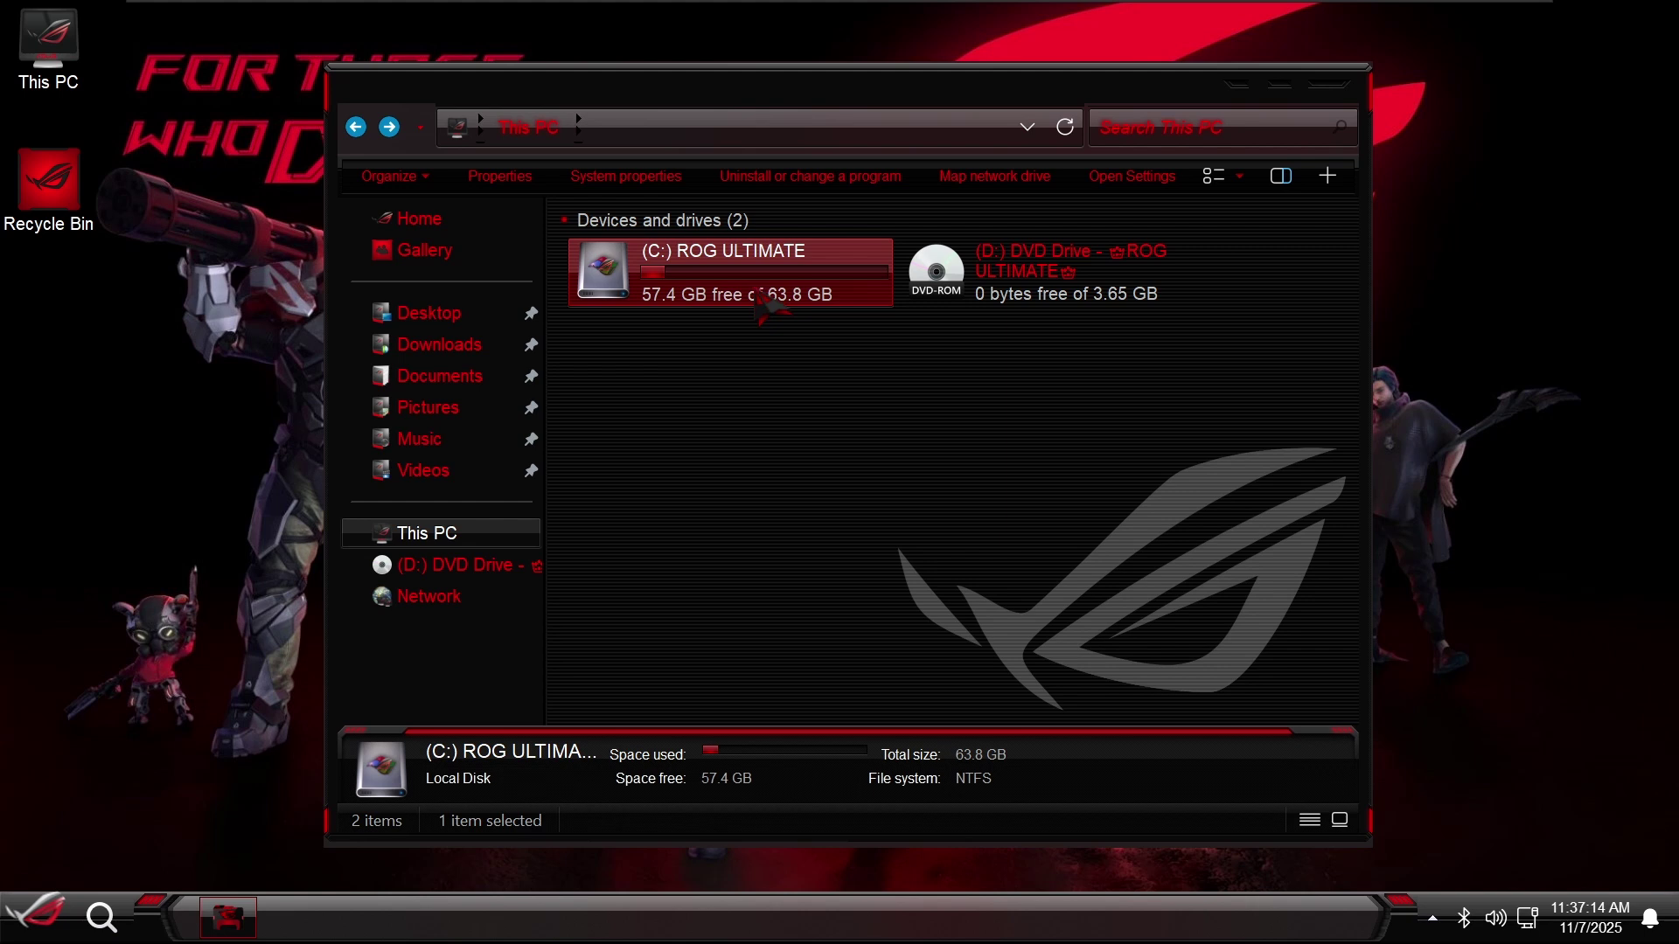
{"action": "key", "text": "alt+Return"}
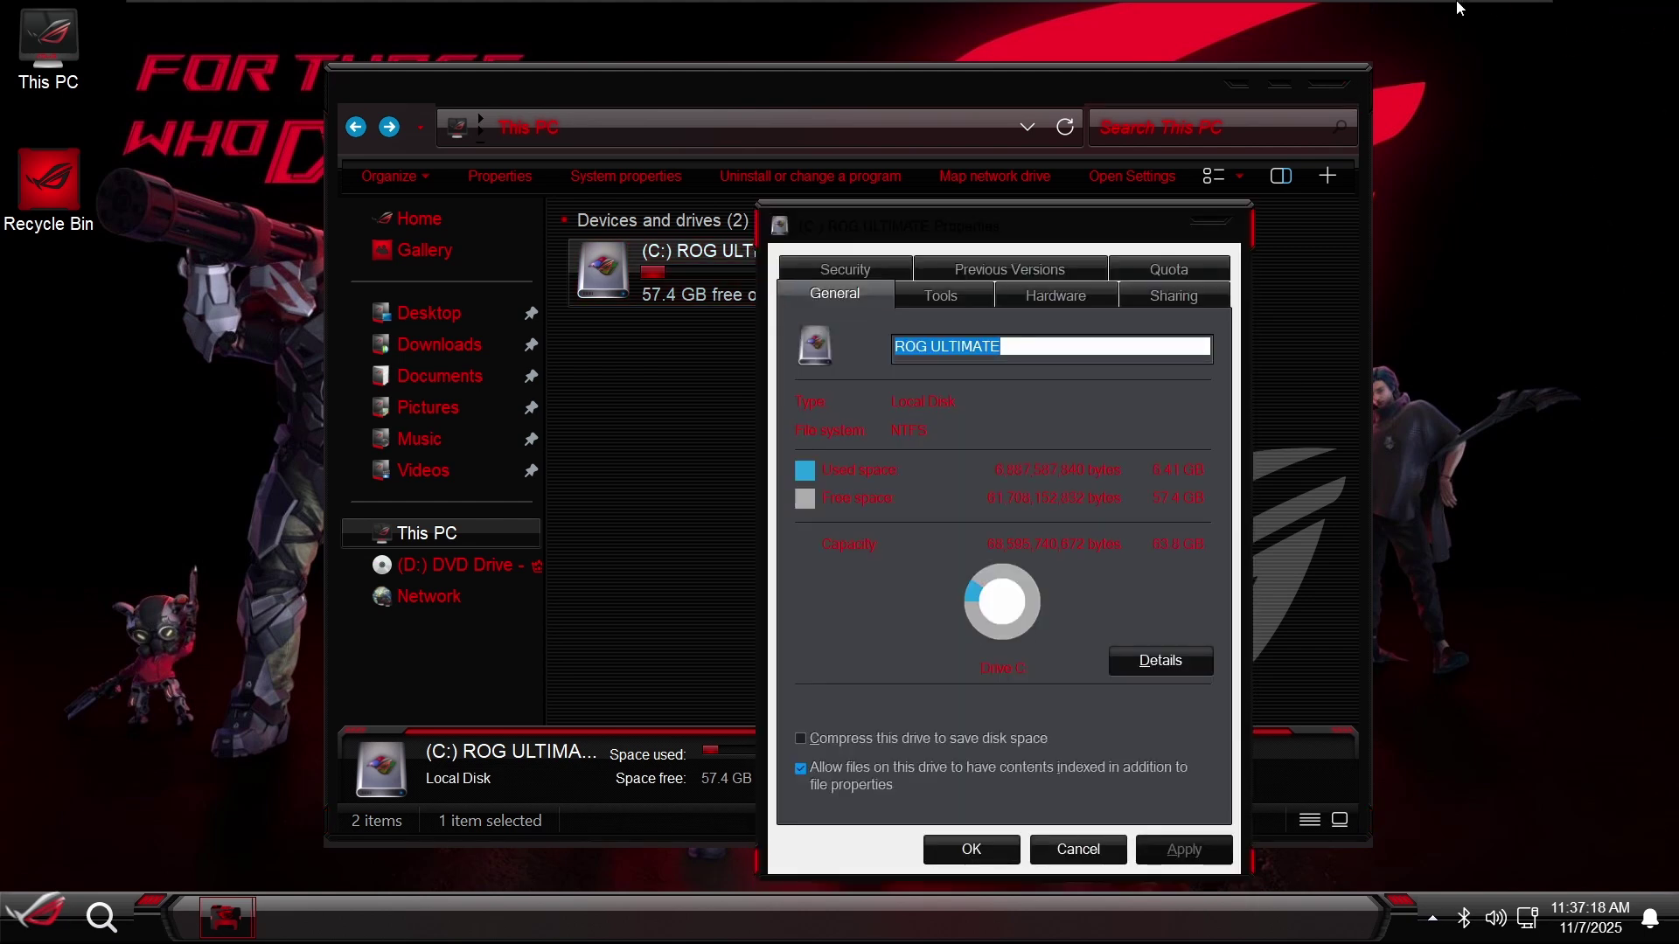
{"action": "key", "text": "Escape"}
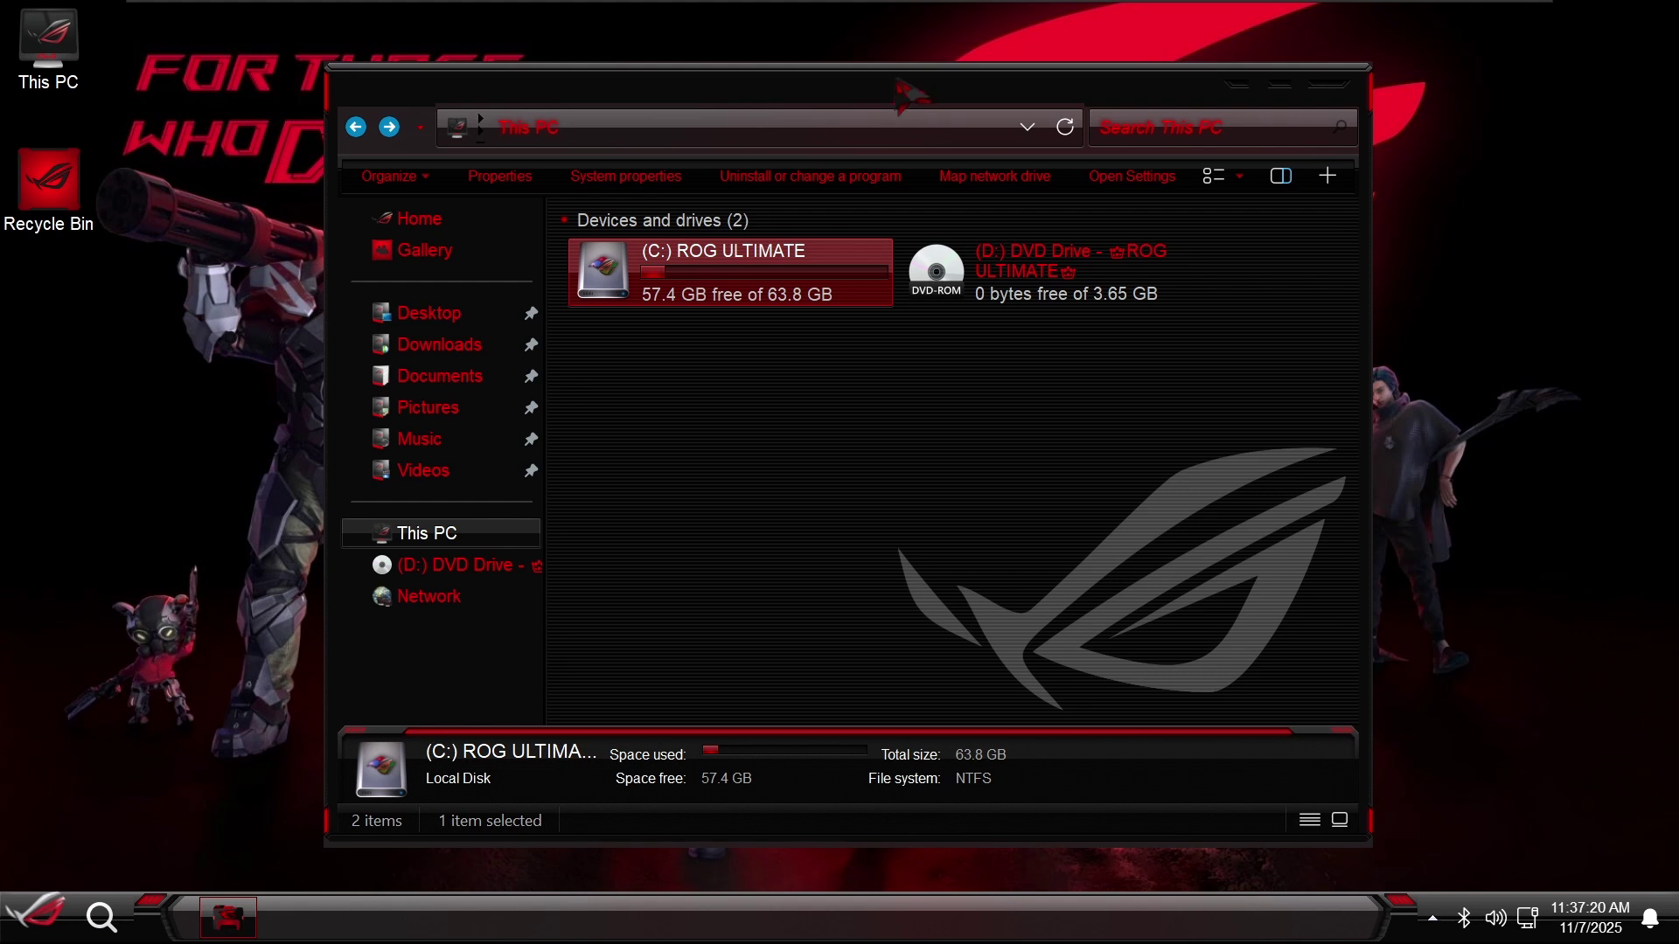
{"action": "left_click_drag", "start_coordinate": [893, 79], "coordinate": [1471, 206]}
{"action": "key", "text": "Escape"}
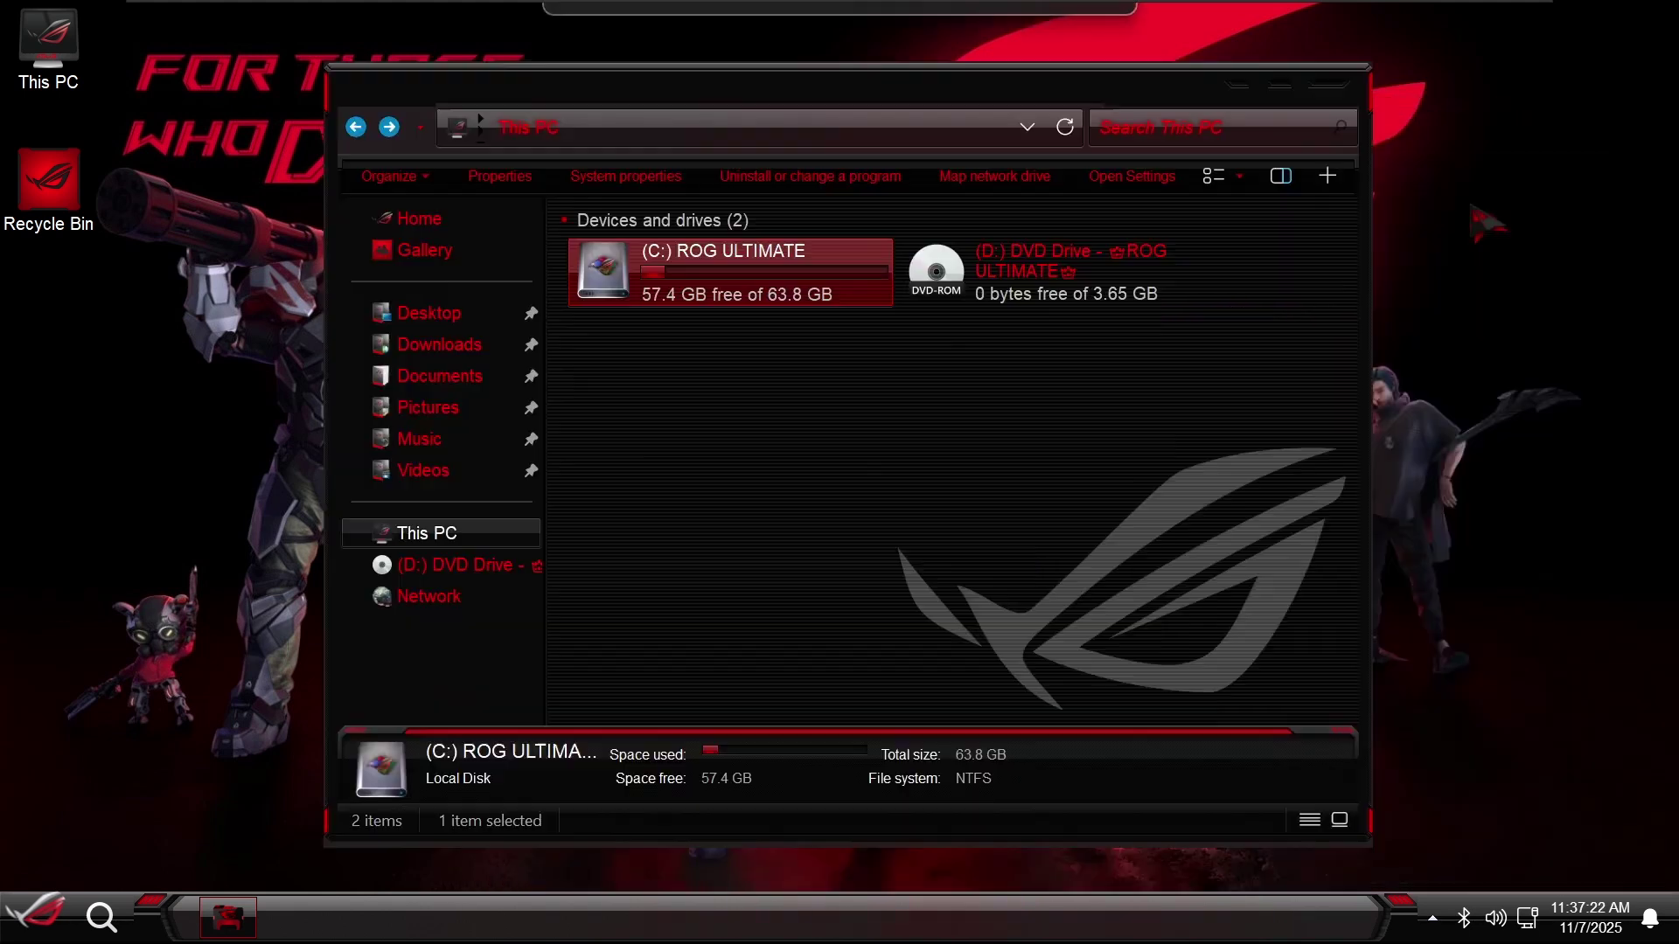
- Look through the Windows folder on the C: drive and close the File Explorer window
{"action": "double_click", "coordinate": [767, 278]}
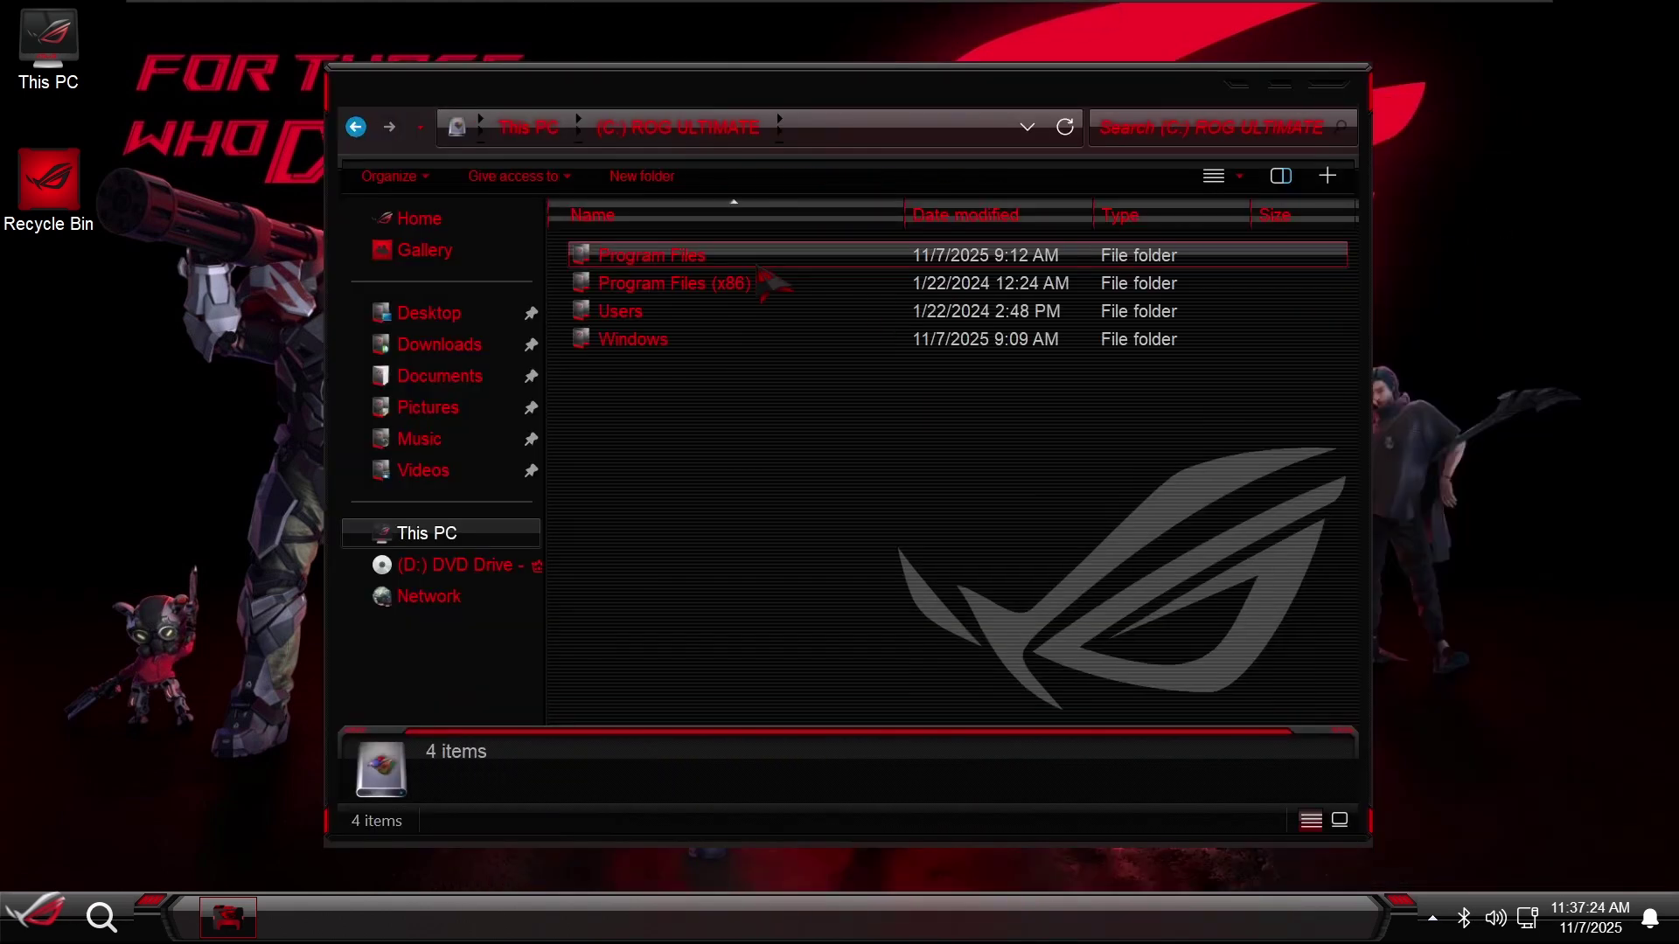
{"action": "key", "text": "w"}
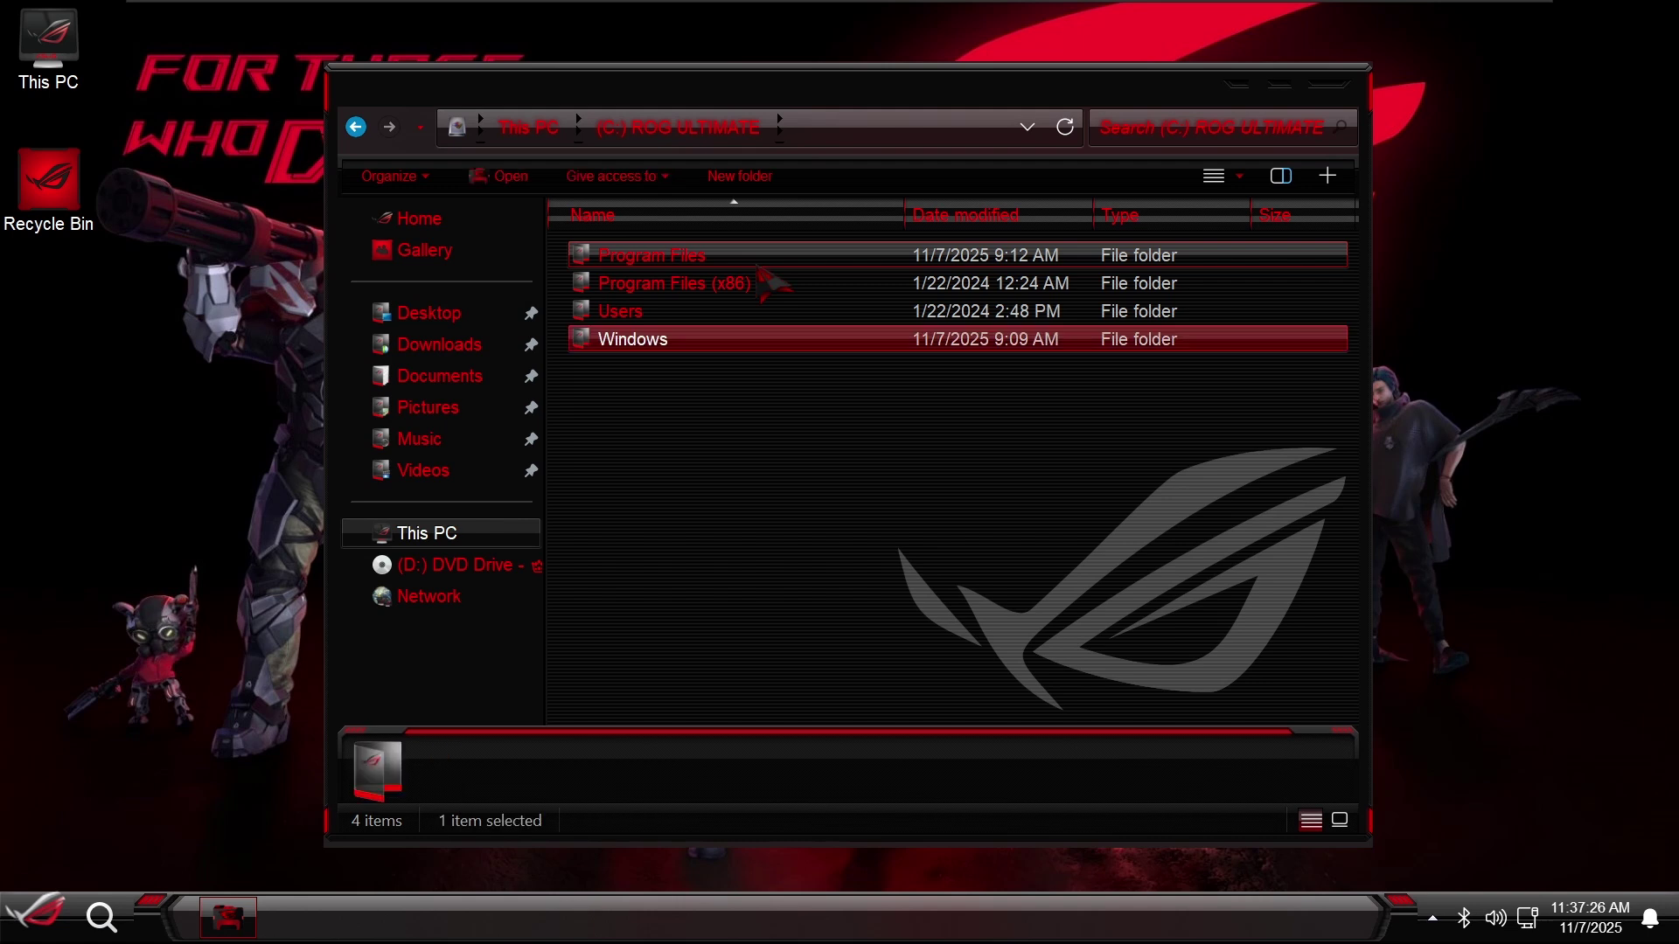
{"action": "key", "text": "Return"}
{"action": "key", "text": "o"}
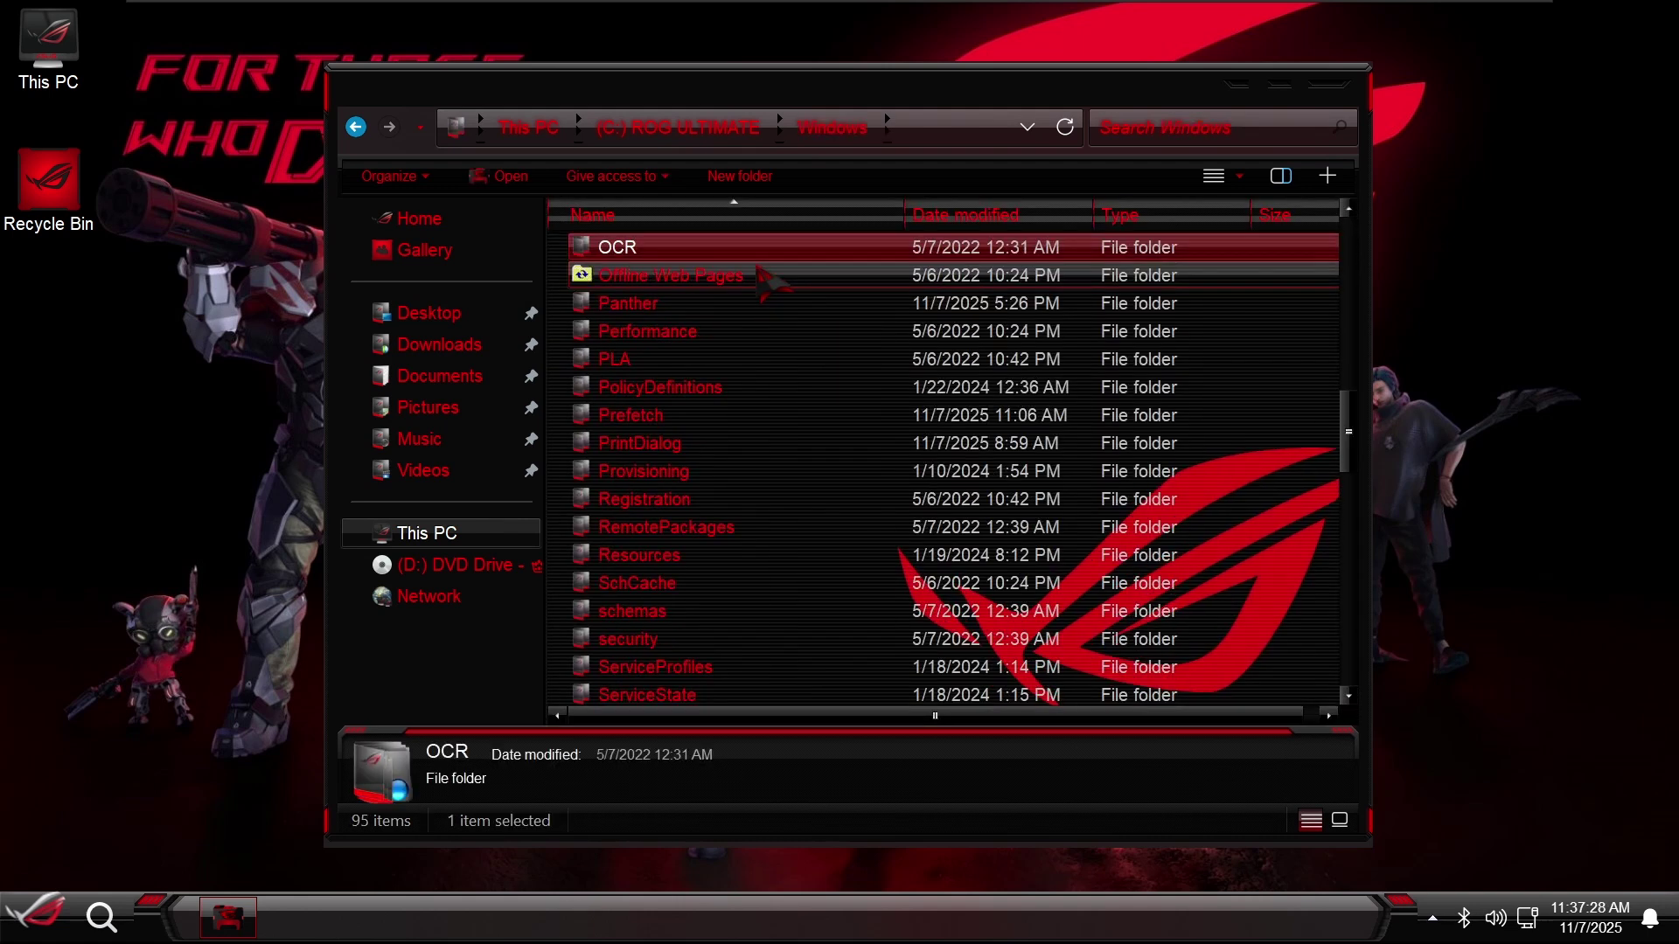
{"action": "key", "text": "alt+Left"}
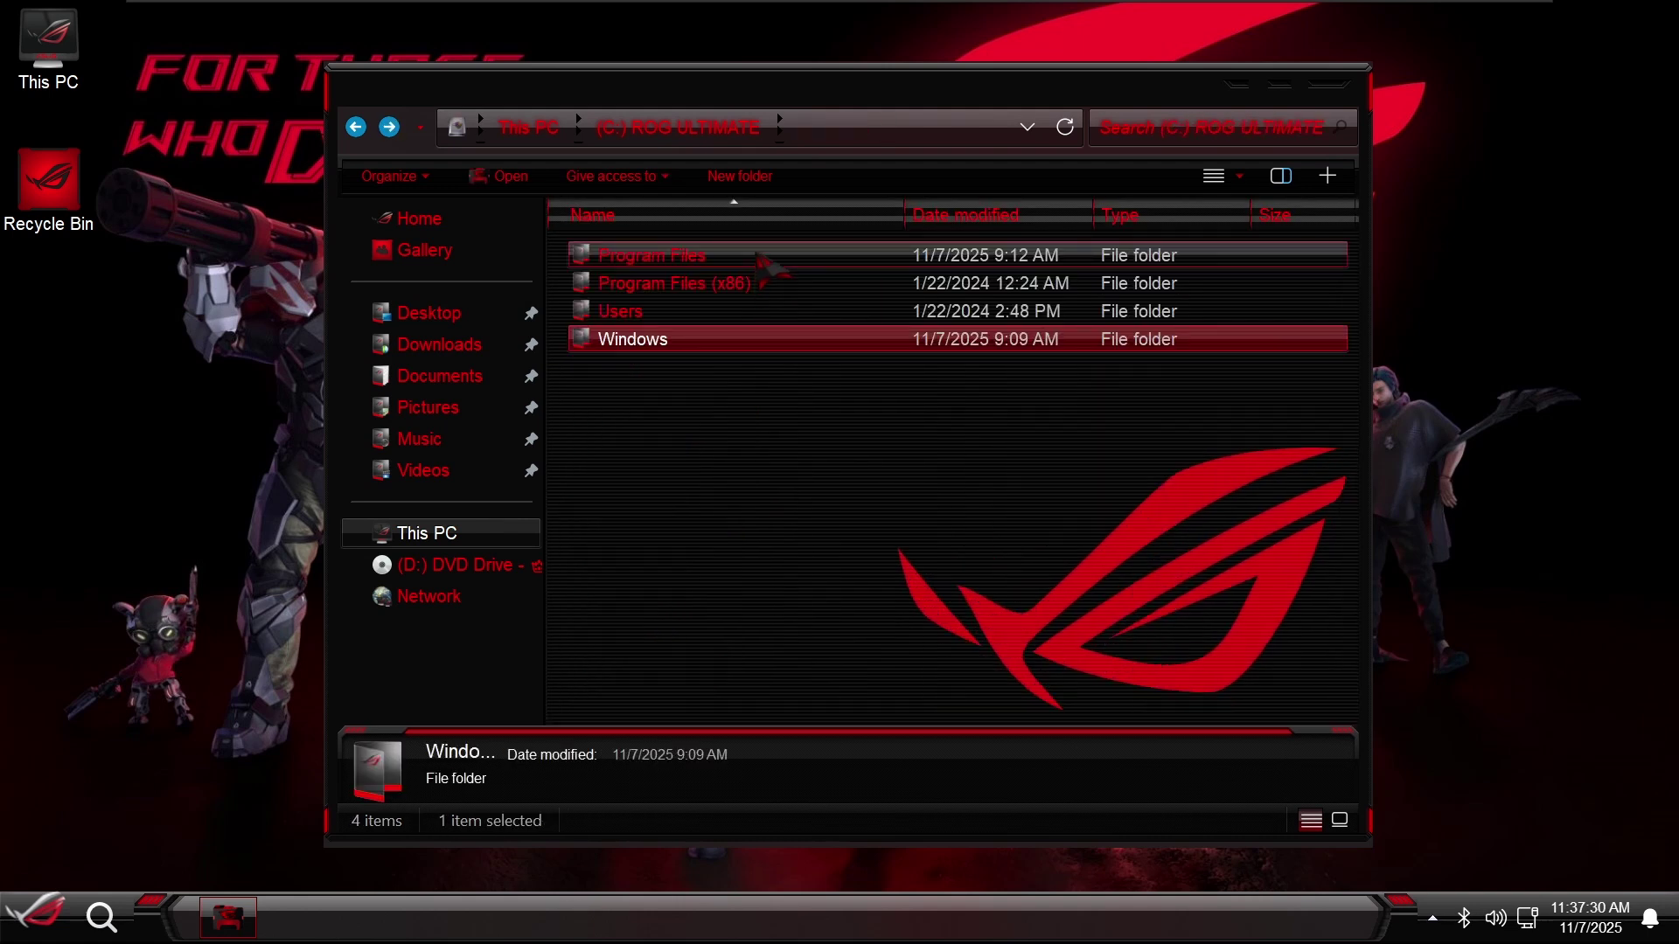
{"action": "key", "text": "alt+F4"}
- Examine the desktop's context menu at two different spots and dismiss it
{"action": "key", "text": "super"}
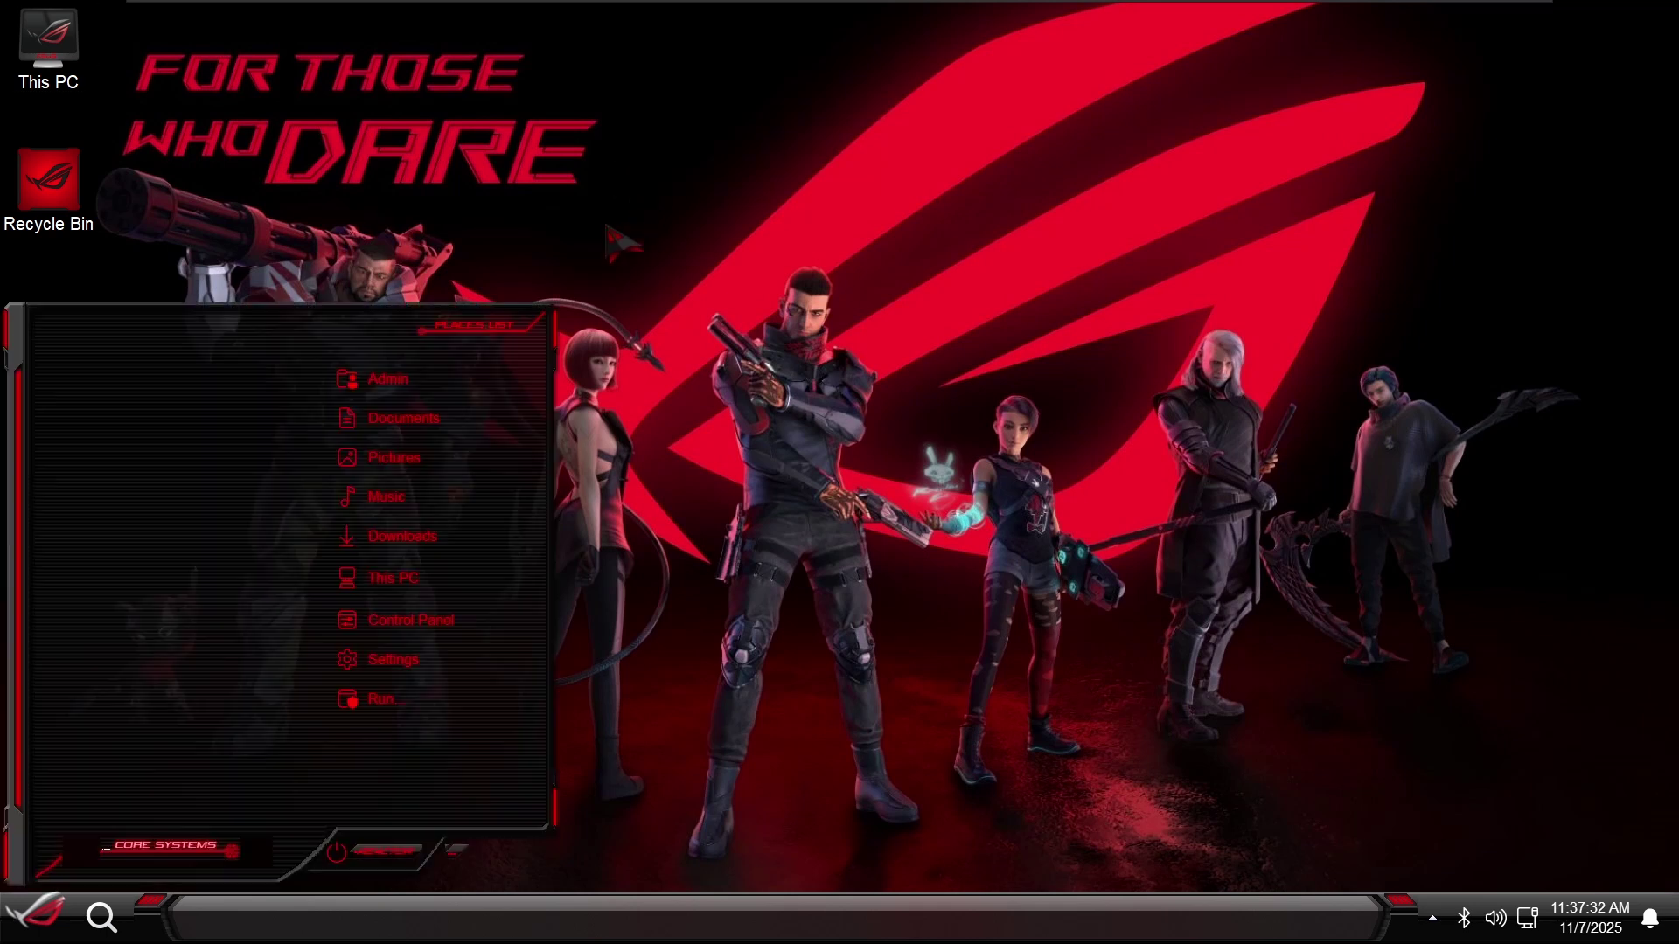
{"action": "right_click", "coordinate": [549, 225]}
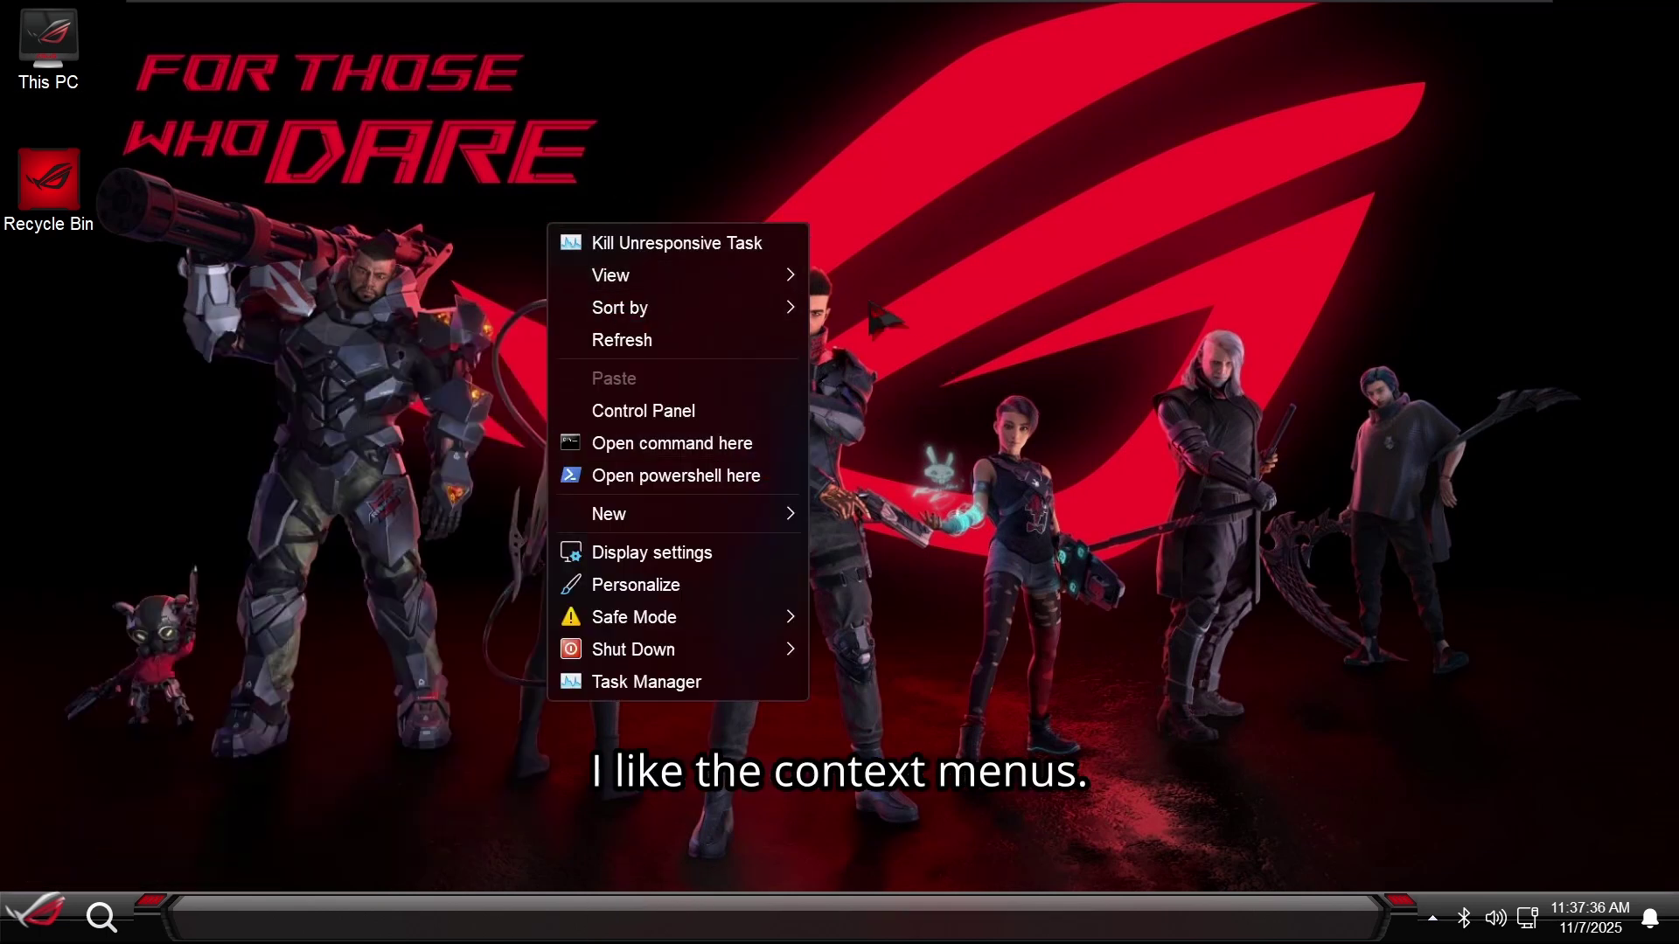
{"action": "left_click", "coordinate": [955, 159]}
{"action": "right_click", "coordinate": [904, 154]}
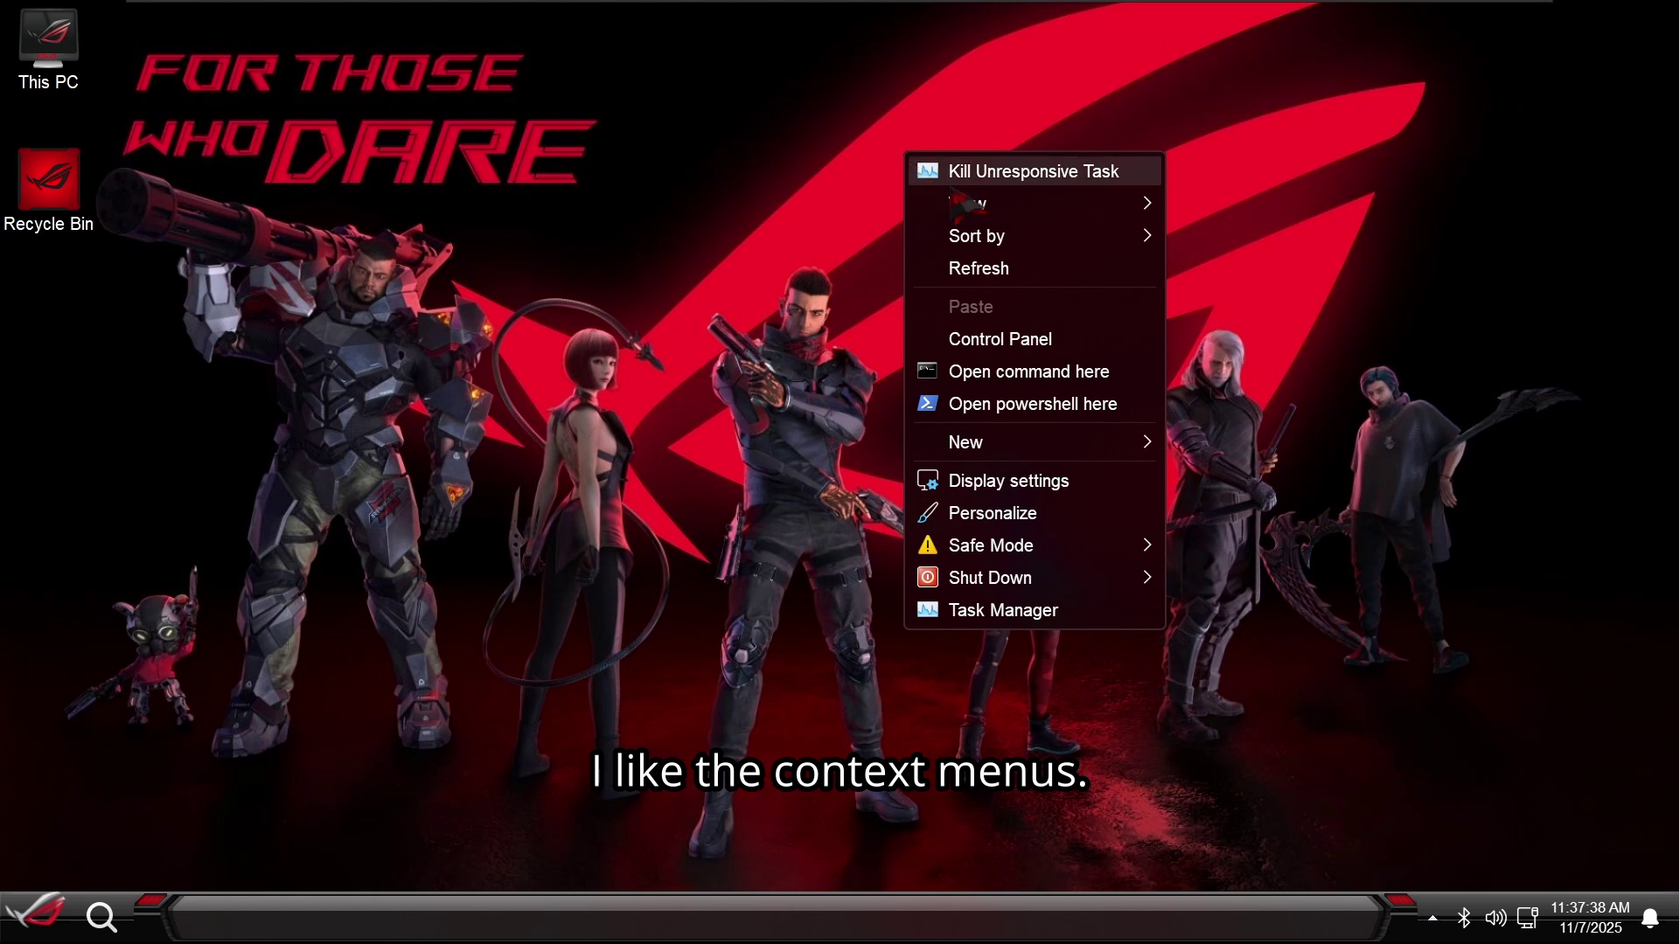
{"action": "left_click", "coordinate": [826, 513]}
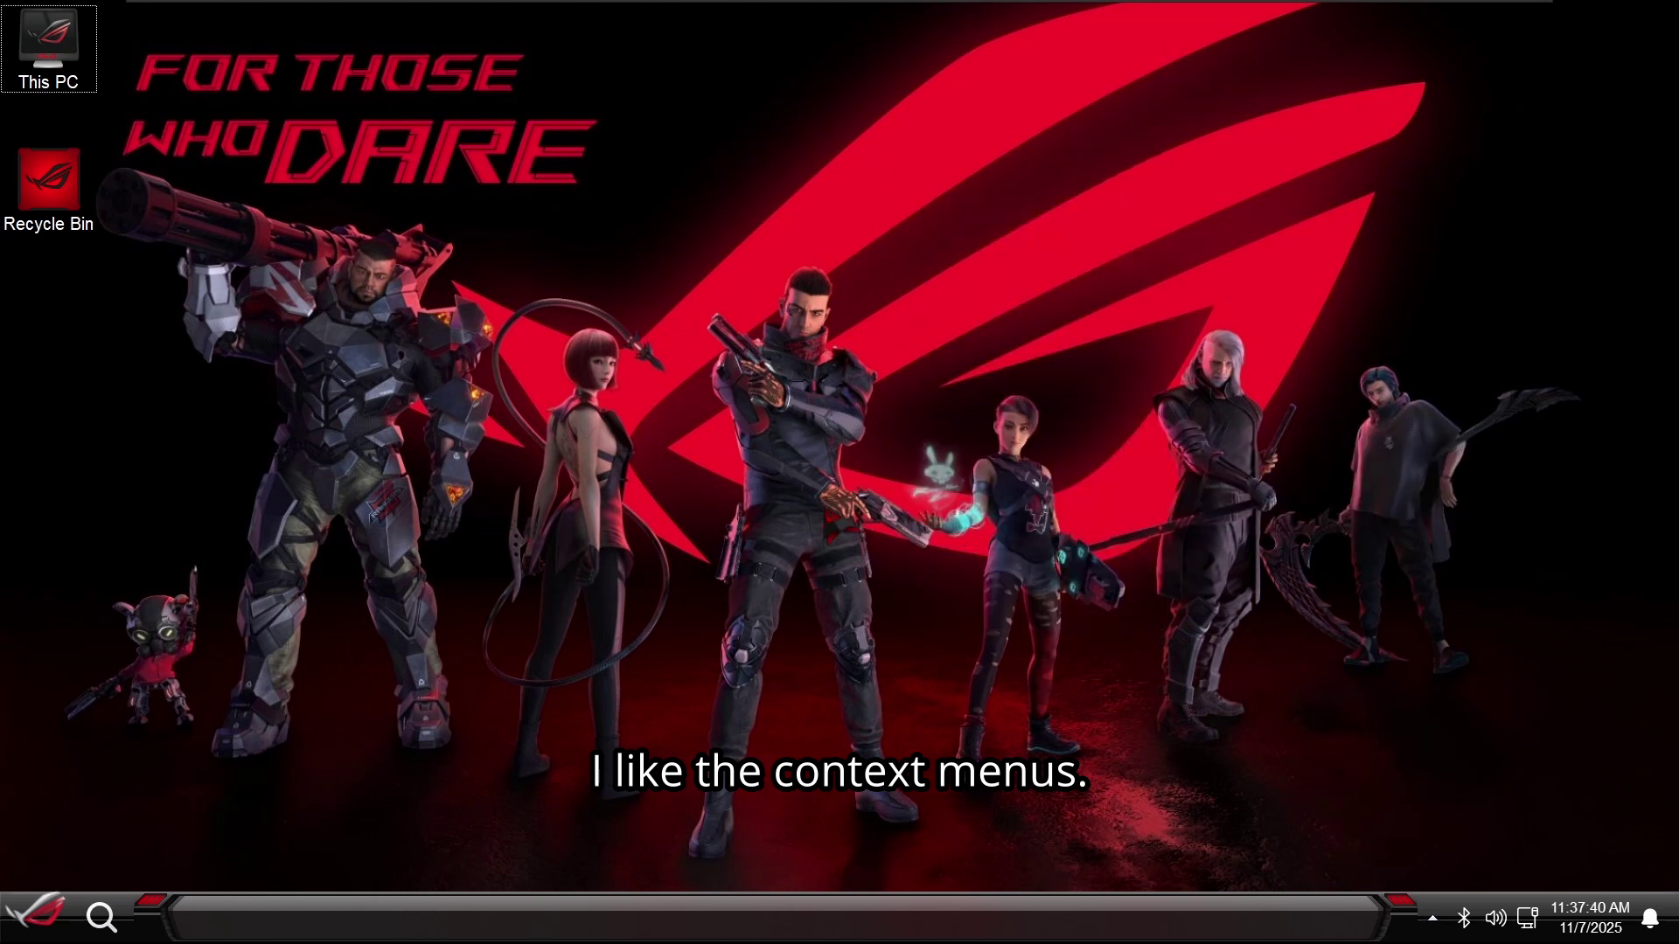
- Open Task Manager, and review the Home page of Windows Settings before closing Settings
{"action": "key", "text": "ctrl+shift+Escape"}
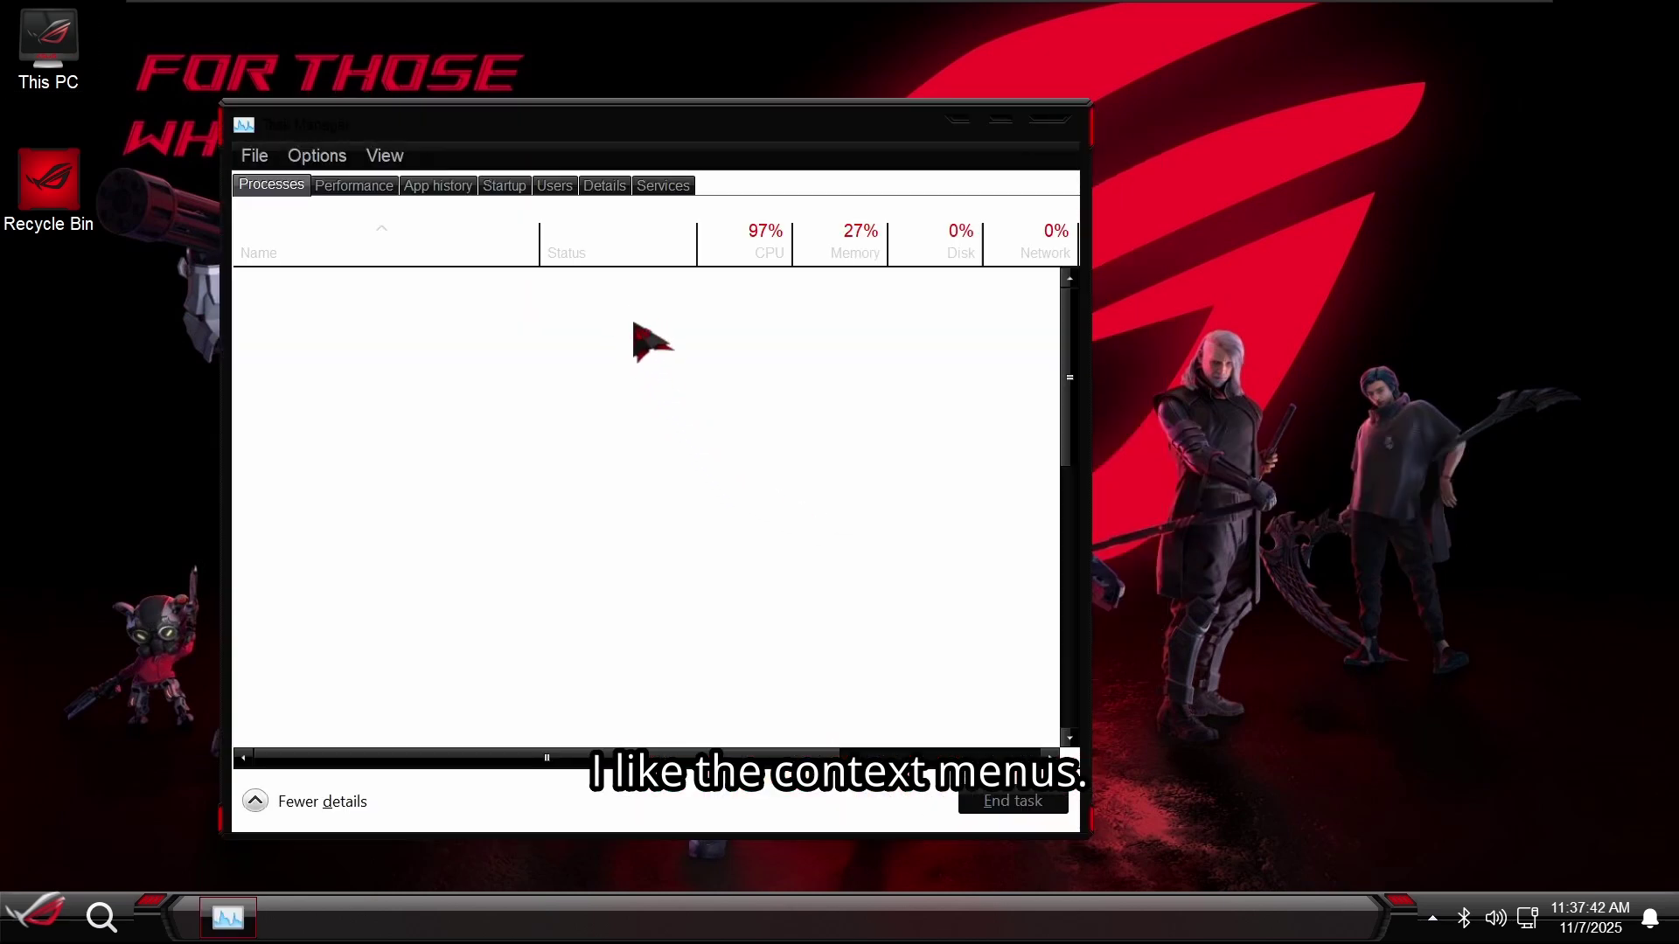
{"action": "key", "text": "super+i"}
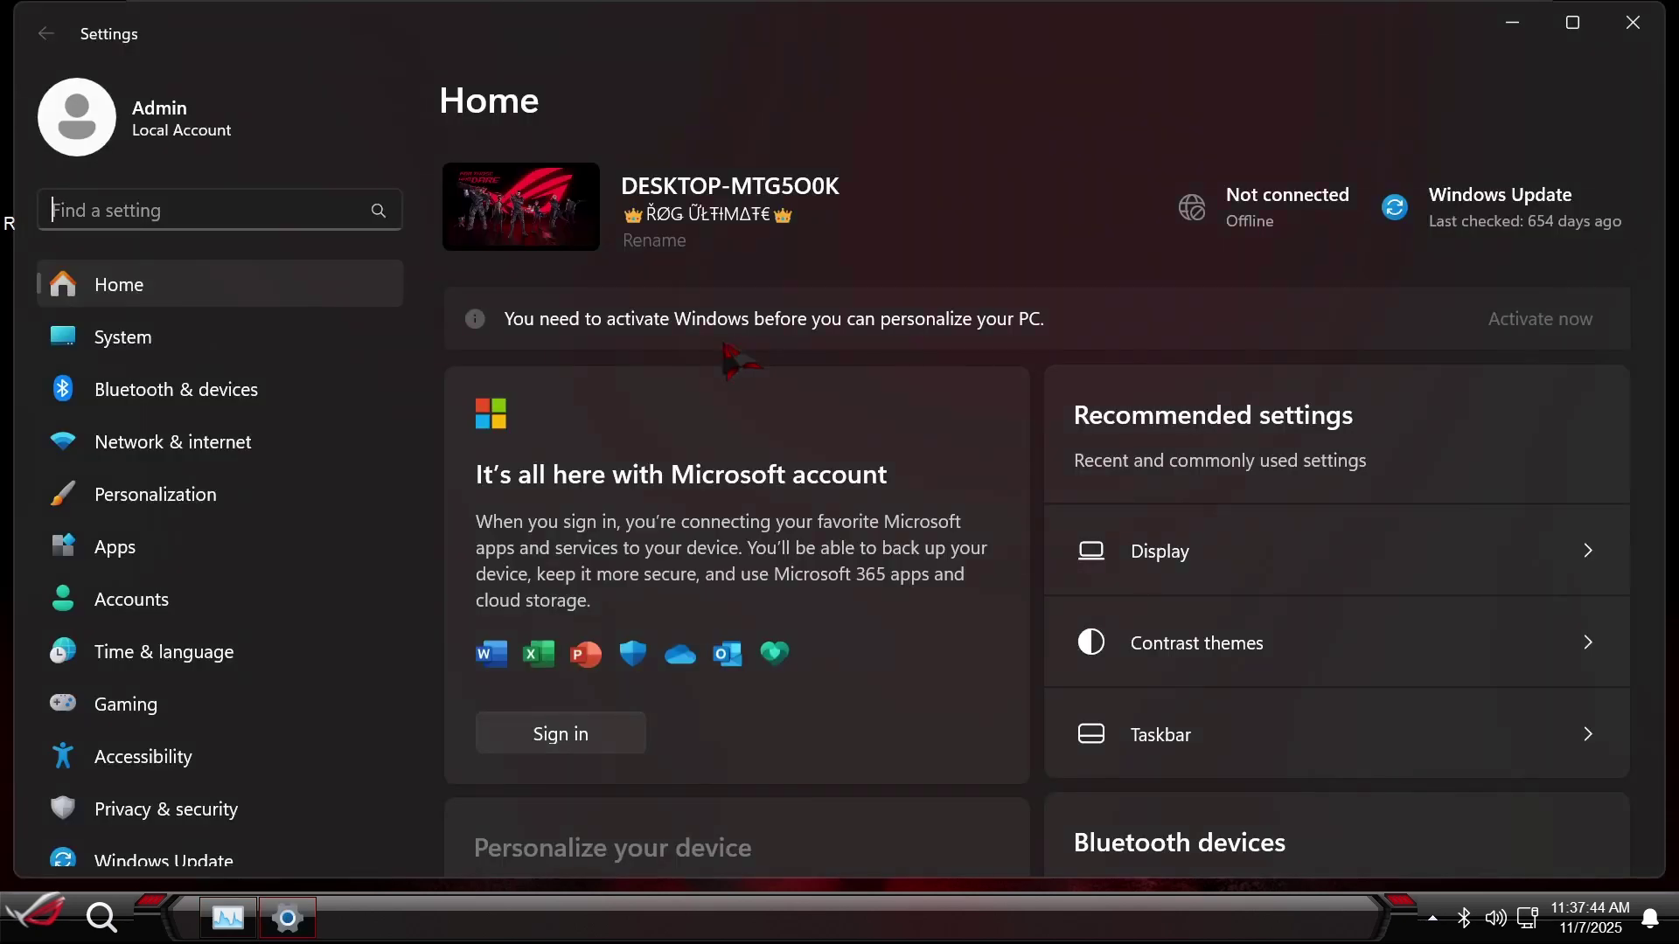
{"action": "scroll", "coordinate": [551, 483], "scroll_direction": "down", "scroll_amount": 5}
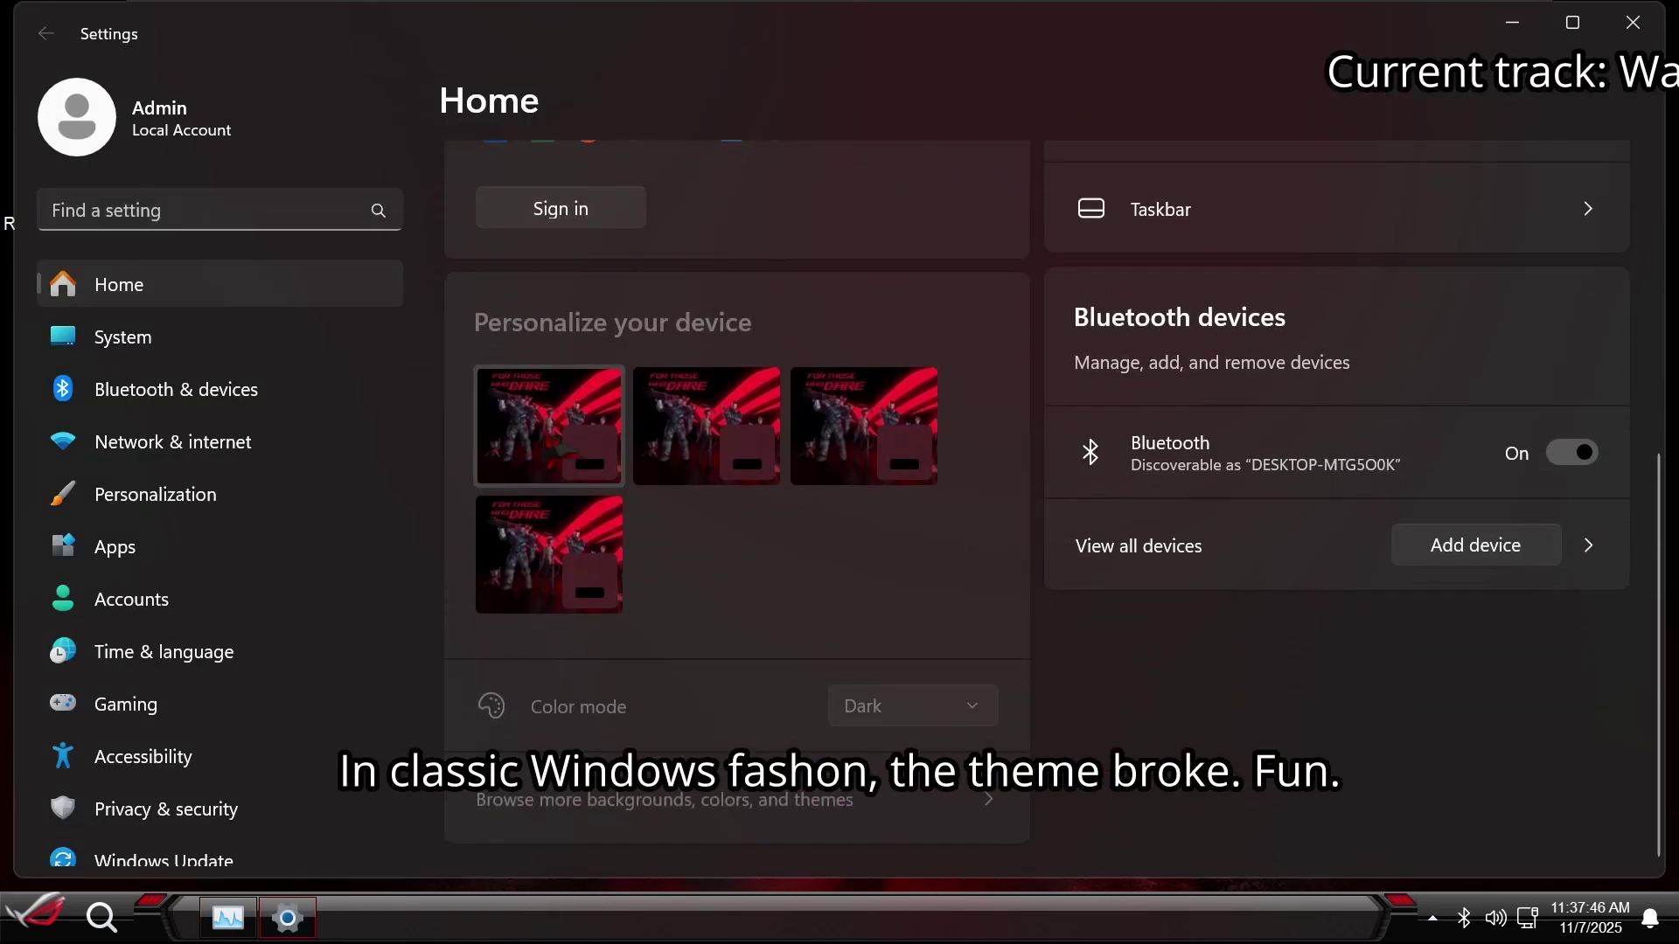
{"action": "key", "text": "alt+F4"}
- Open a new File Explorer window and show the drives under This PC
{"action": "key", "text": "super+e"}
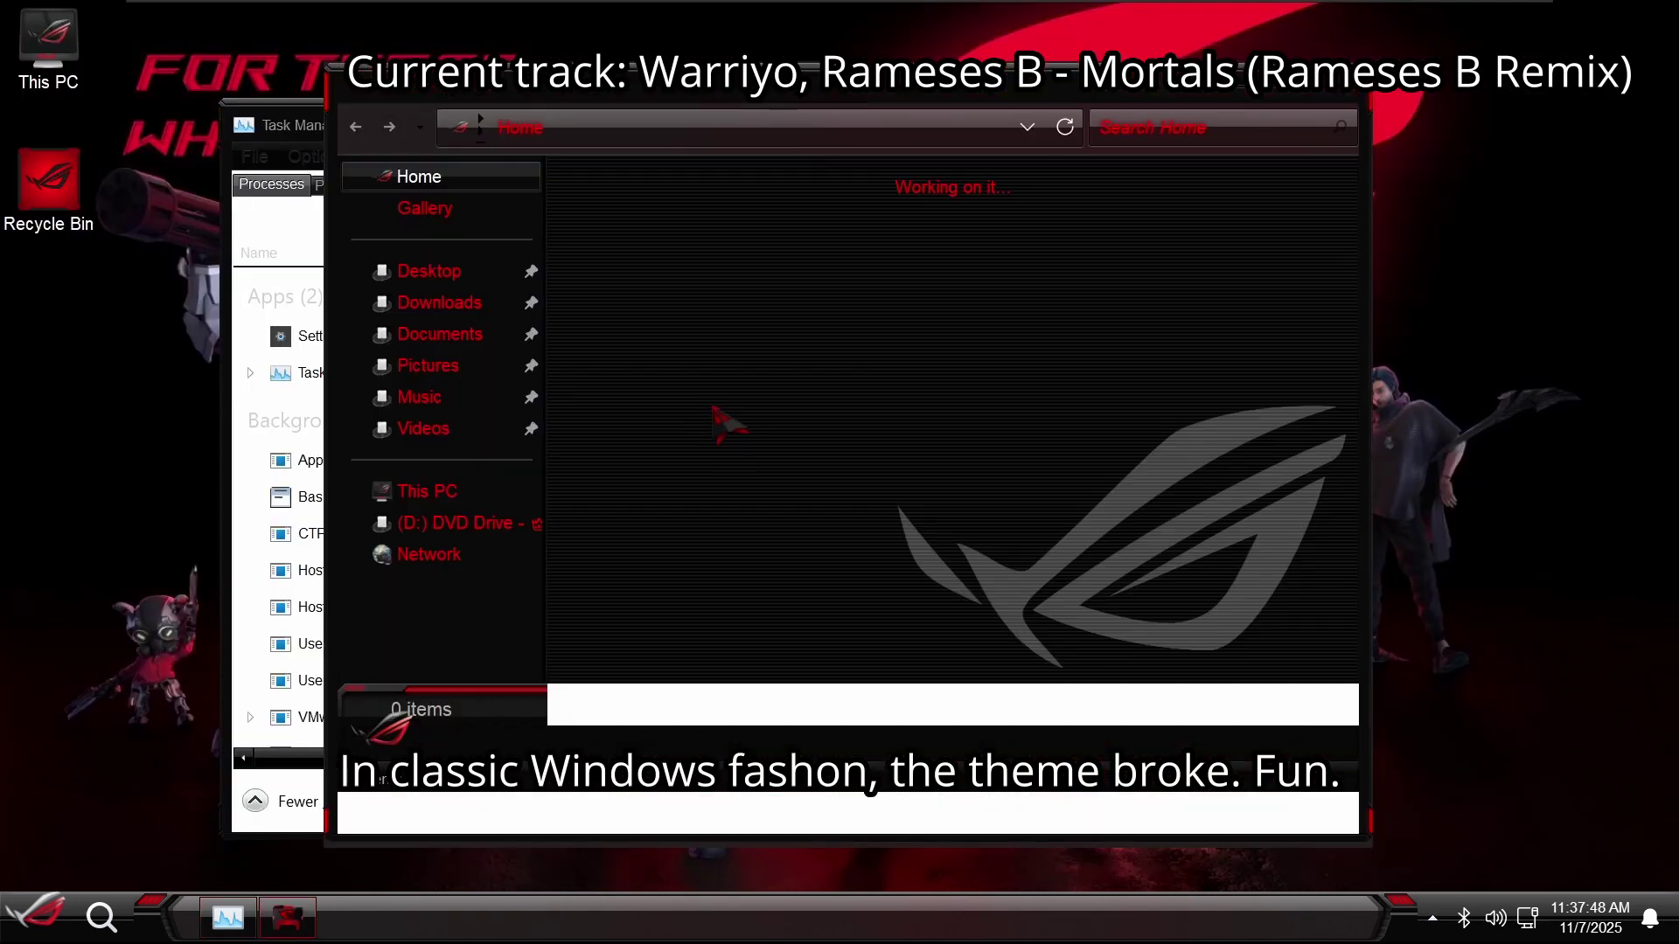
{"action": "left_click", "coordinate": [516, 531]}
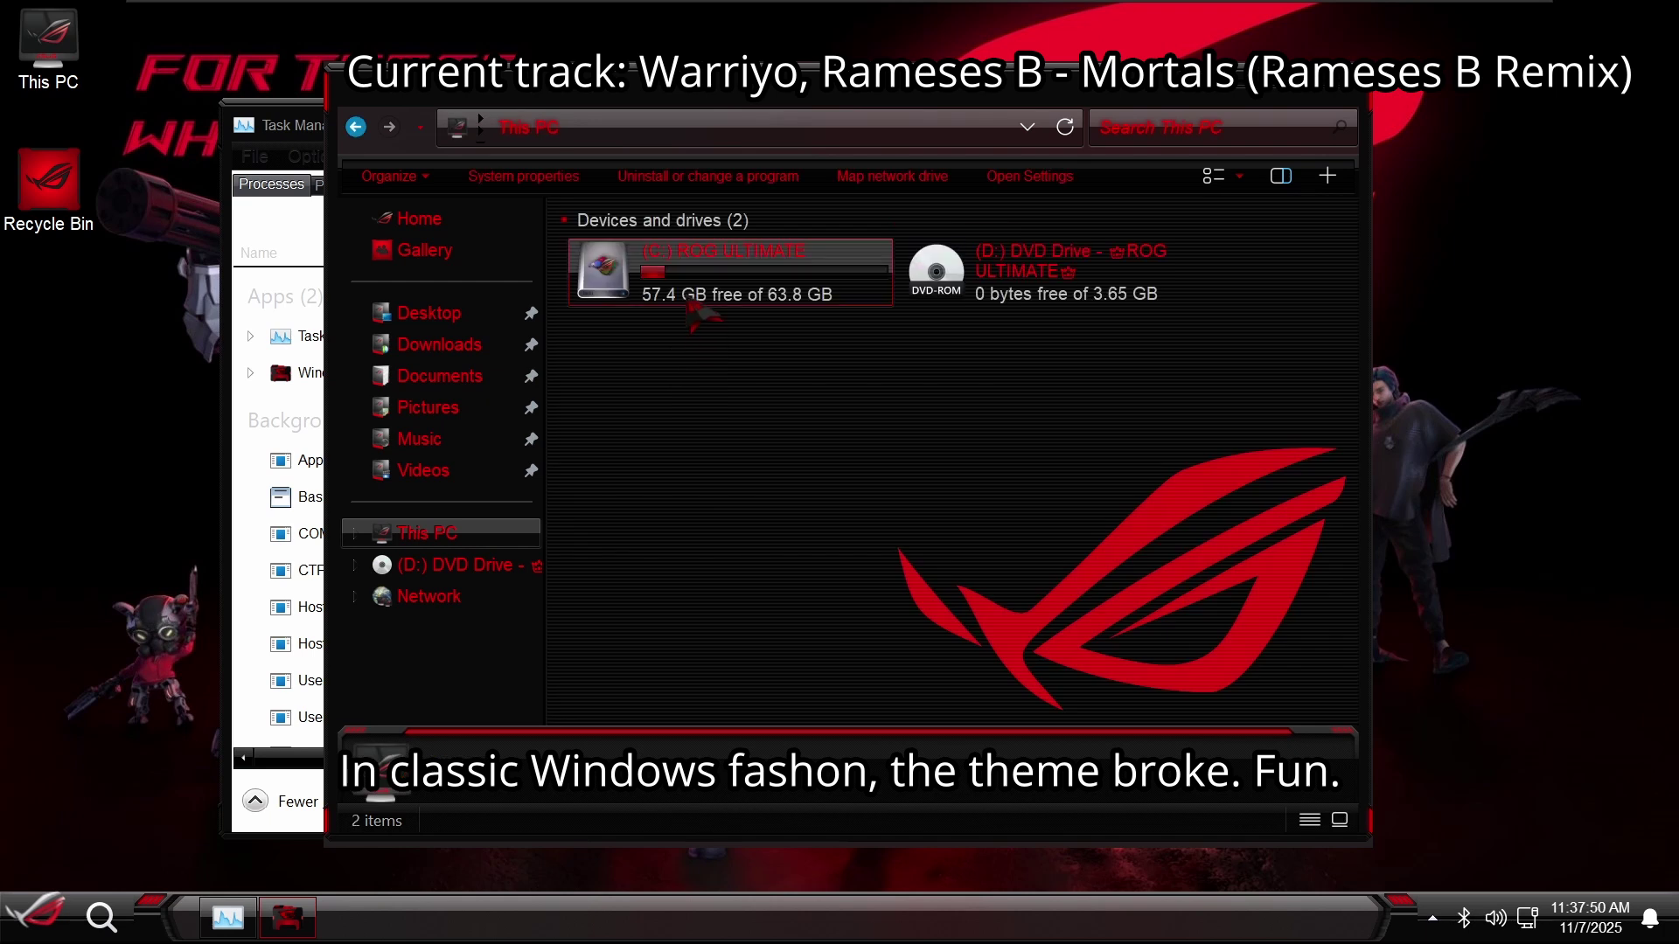
- Open the Windows\Resources\Themes folder on the C: drive and apply ROG Ultimate_Theme 1
{"action": "double_click", "coordinate": [691, 297]}
{"action": "key", "text": "w"}
{"action": "key", "text": "Return"}
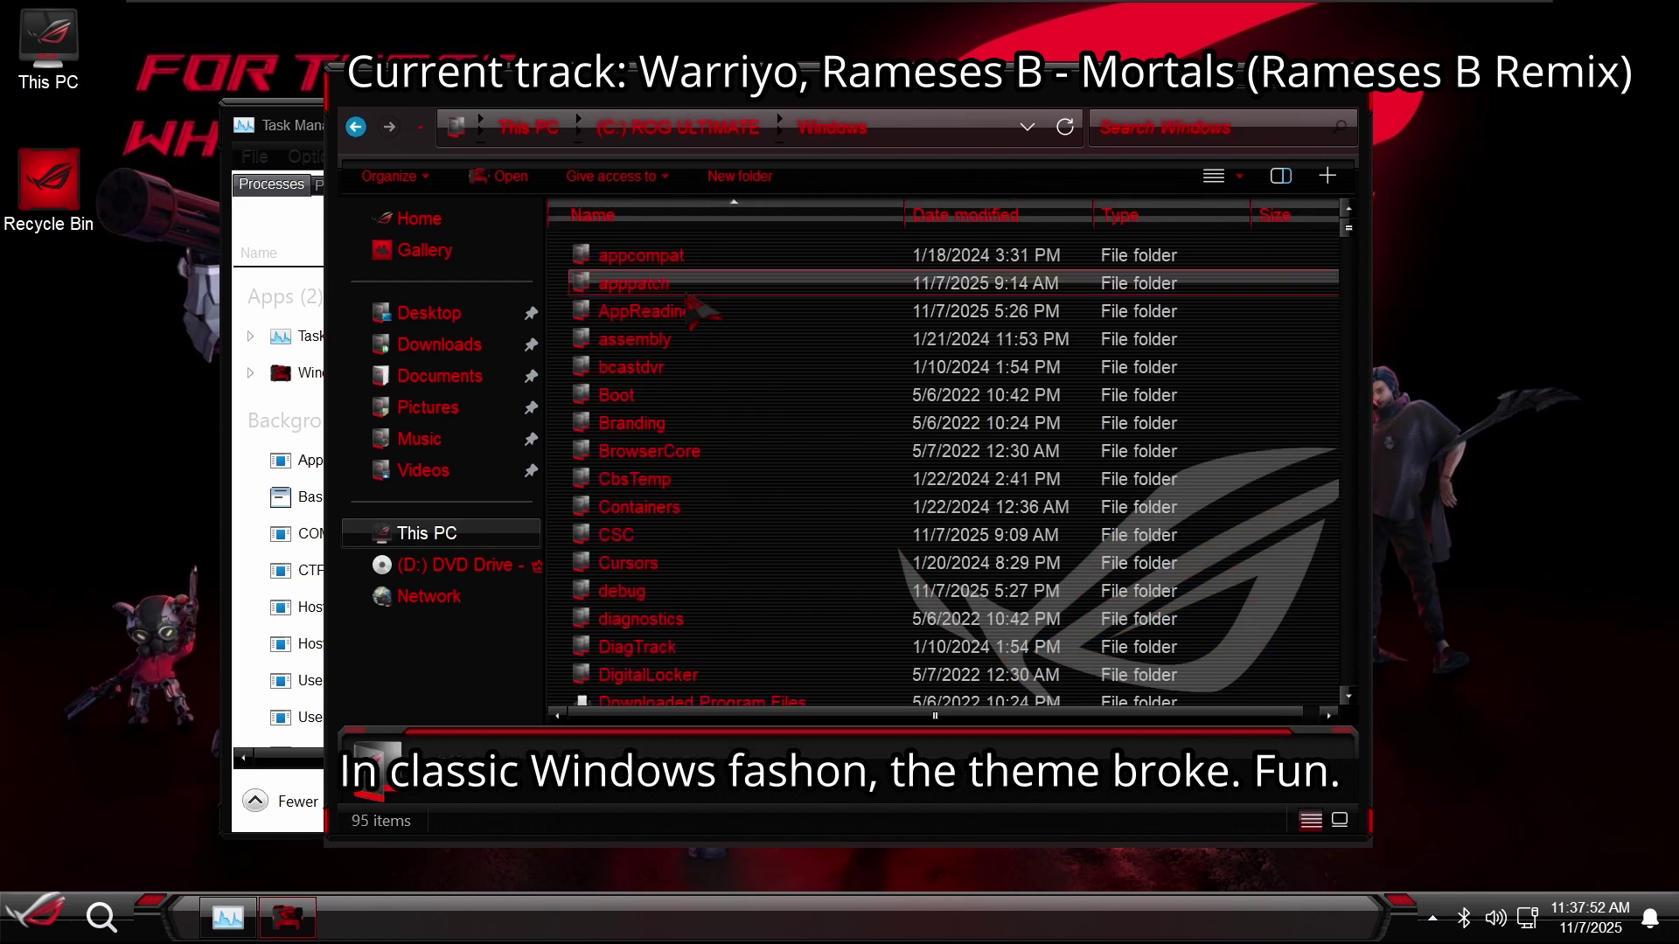
{"action": "type", "text": "res"}
{"action": "key", "text": "Return"}
{"action": "key", "text": "t"}
{"action": "key", "text": "Return"}
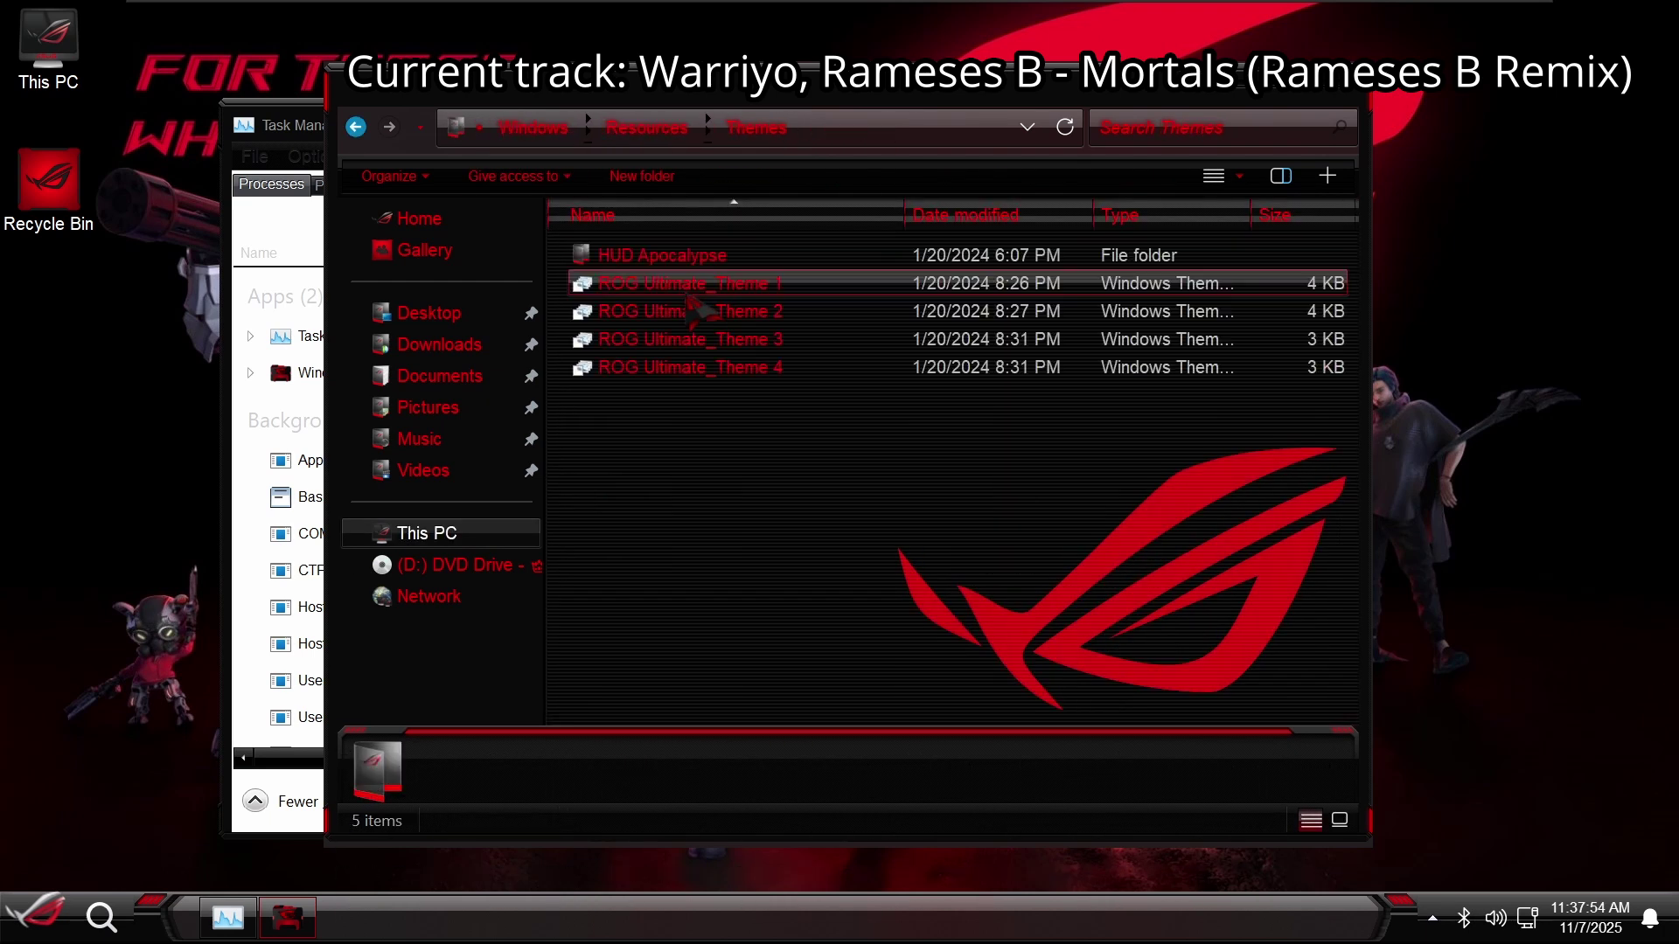
{"action": "left_click", "coordinate": [774, 291]}
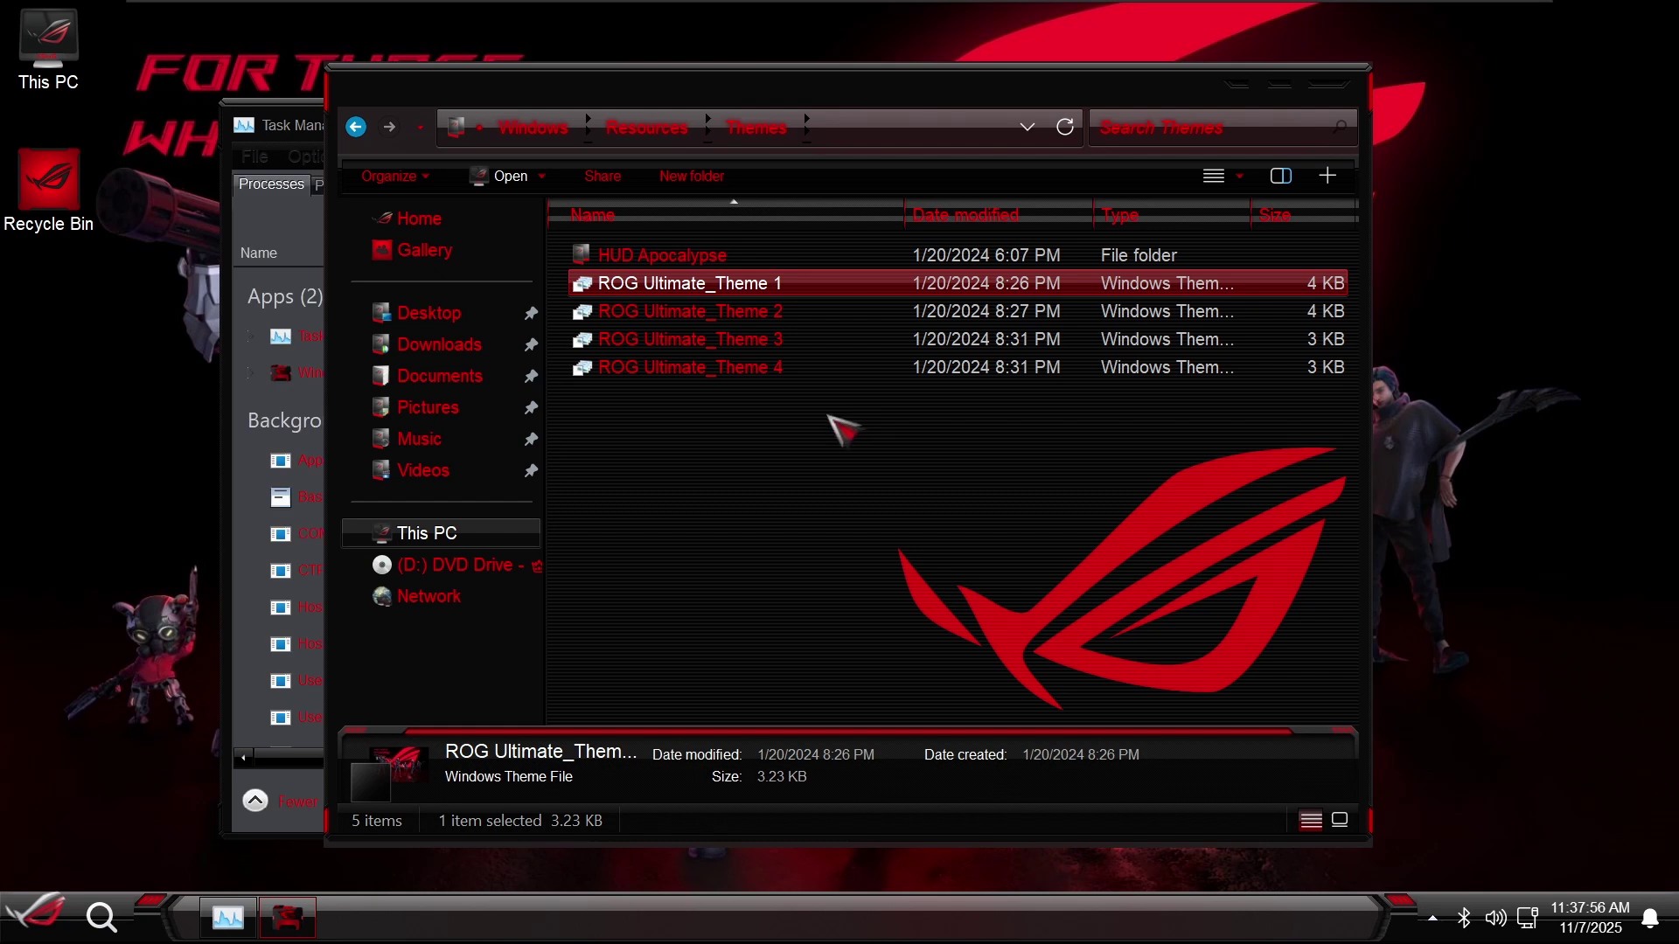
{"action": "key", "text": "Return"}
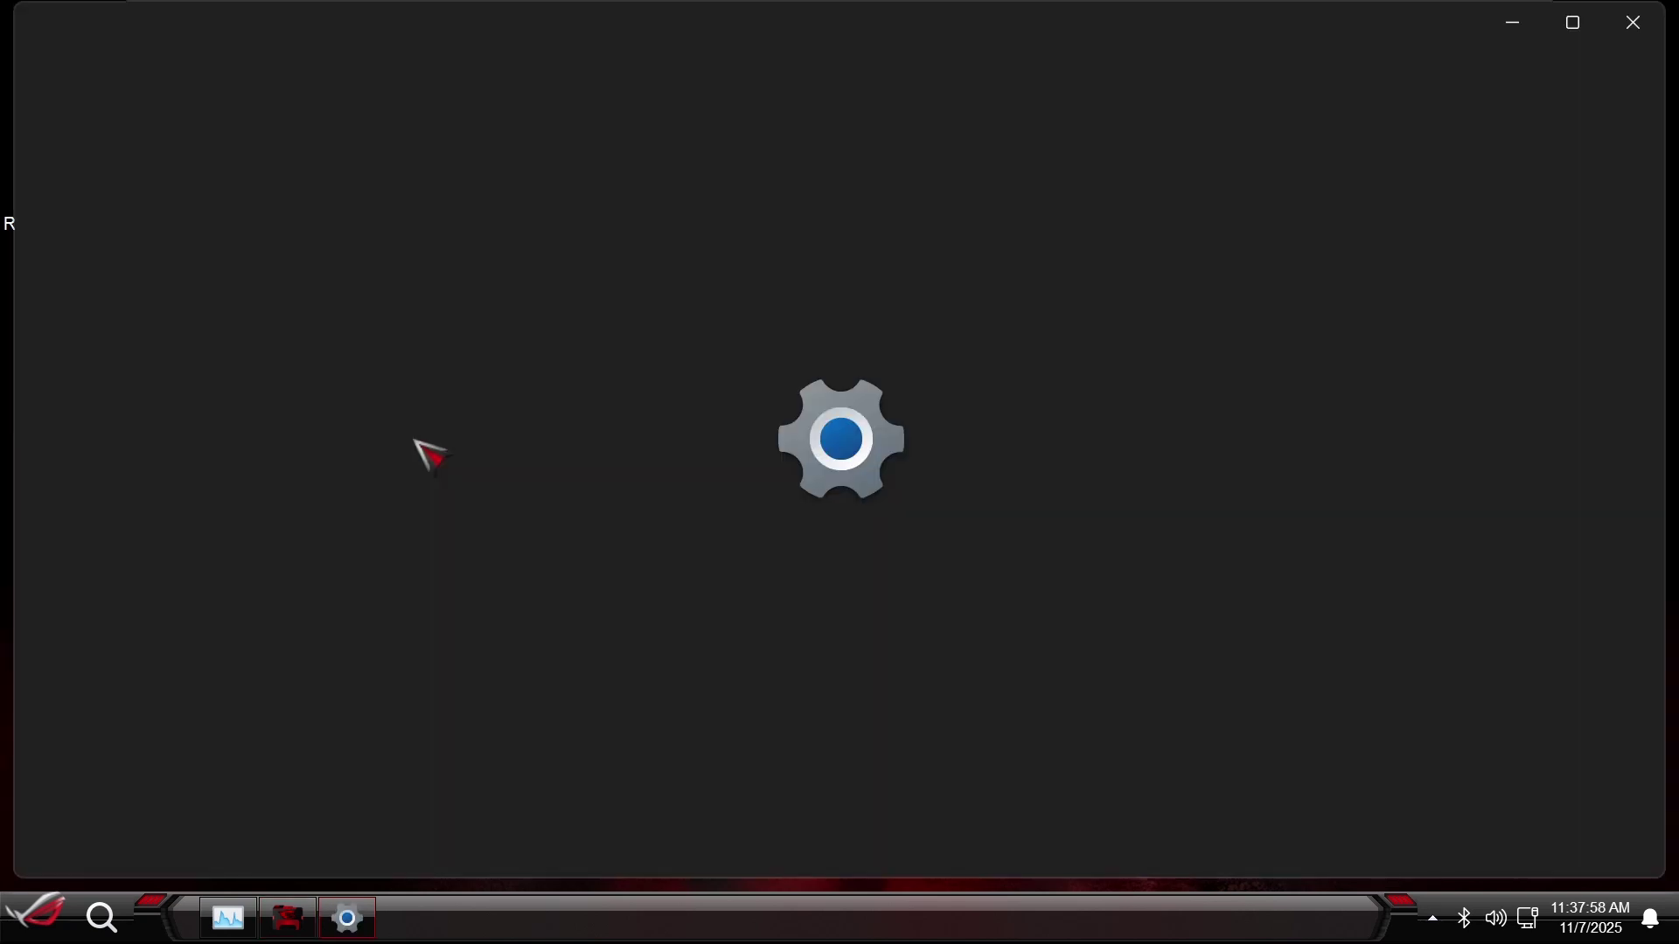
- Try out ROG Ultimate_Theme 2, ROG Ultimate_Theme 3 and ROG Ultimate_Theme 4 one after another
{"action": "key", "text": "Down"}
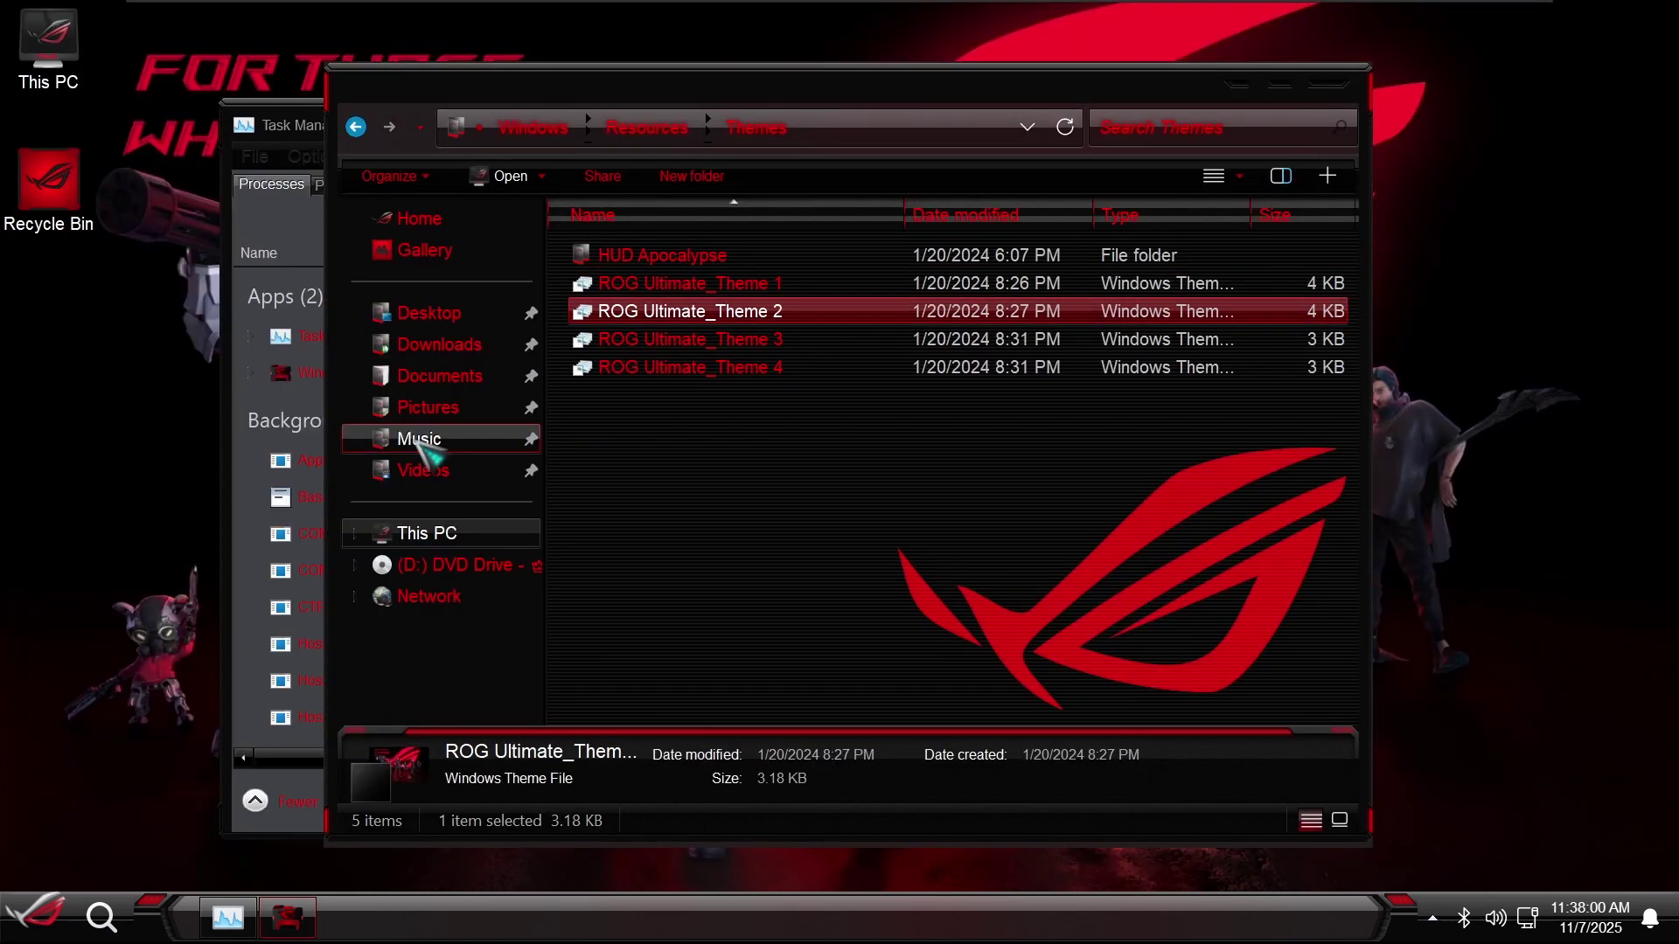
{"action": "key", "text": "Return"}
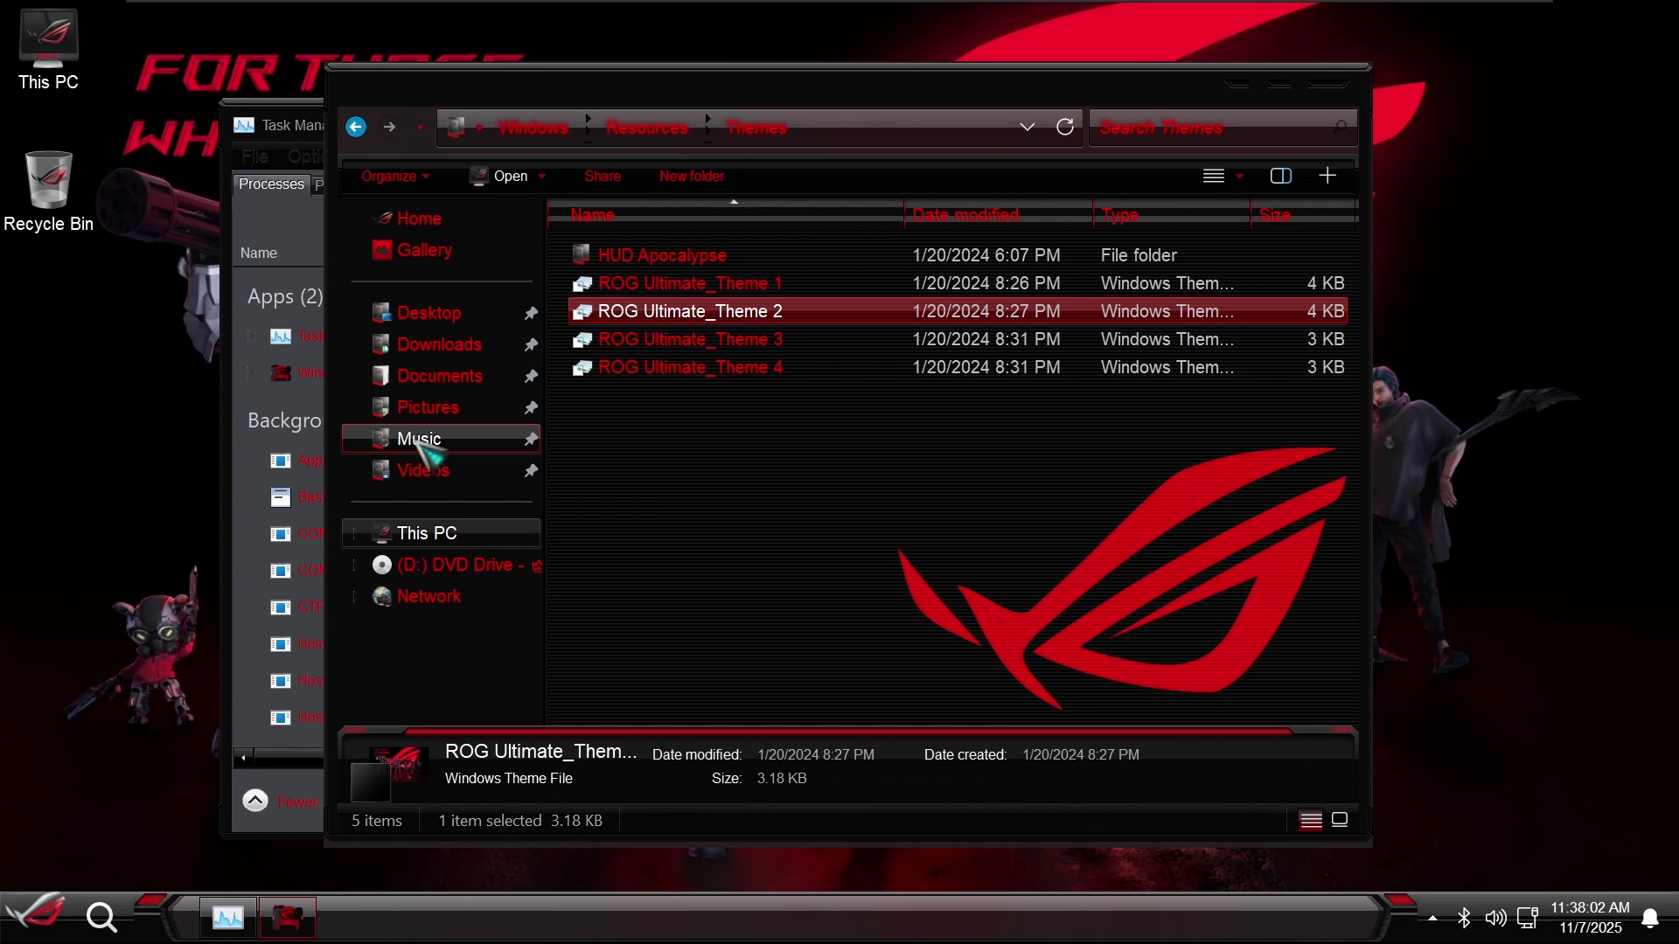
{"action": "key", "text": "Down"}
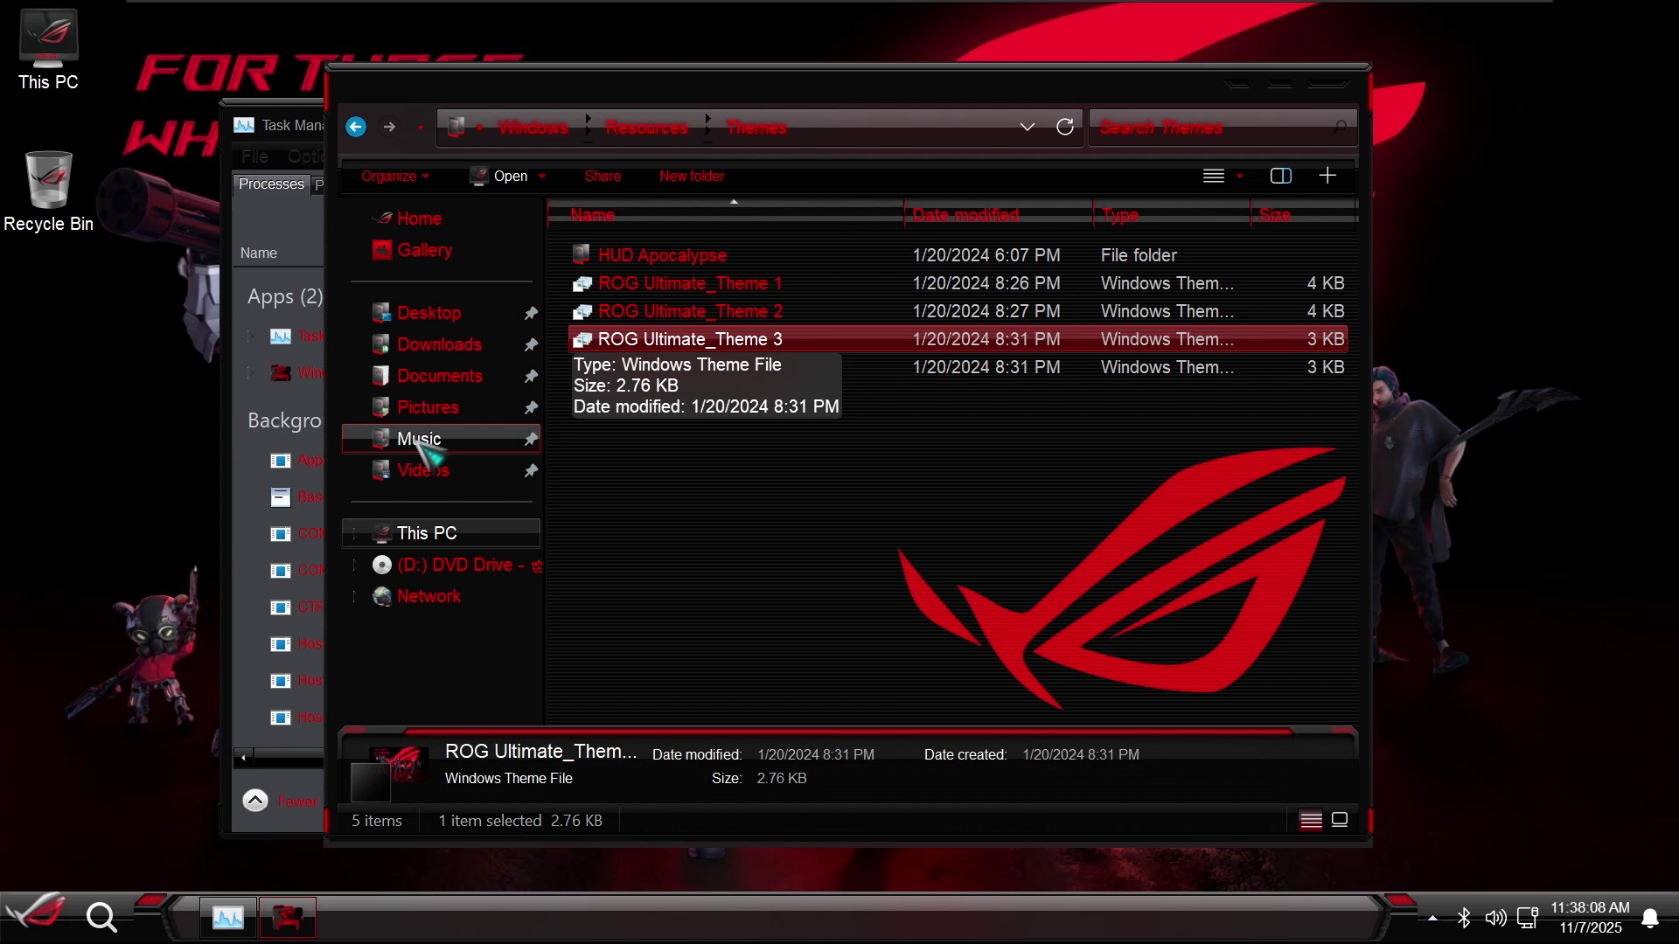
{"action": "key", "text": "alt+Tab"}
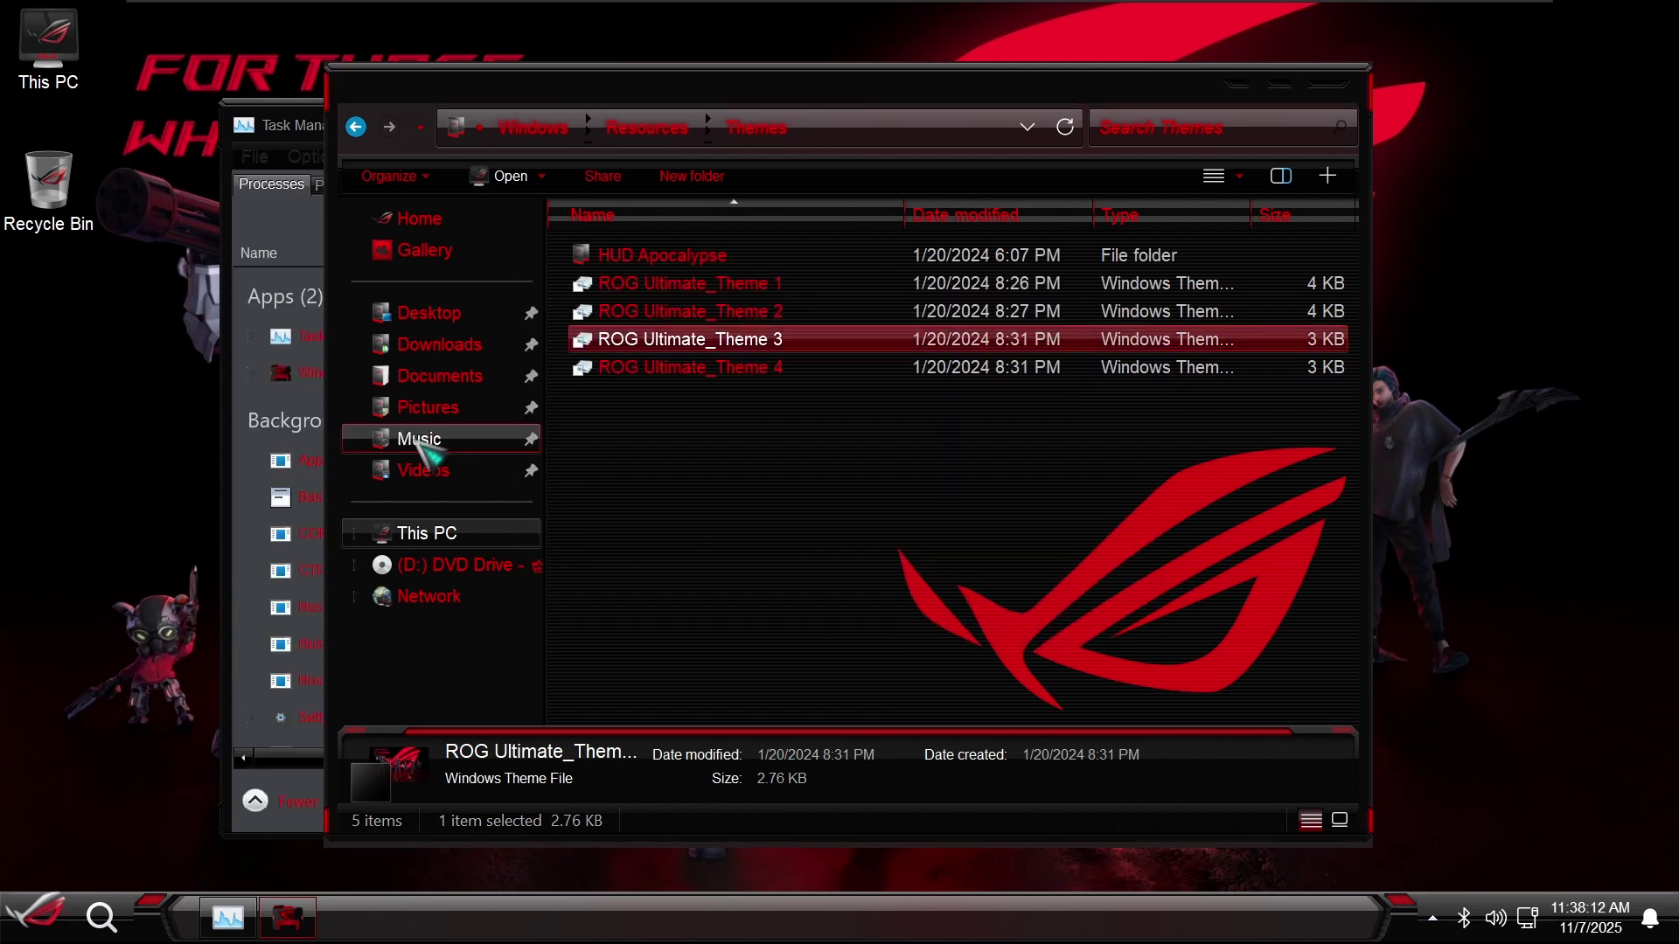
{"action": "key", "text": "Return"}
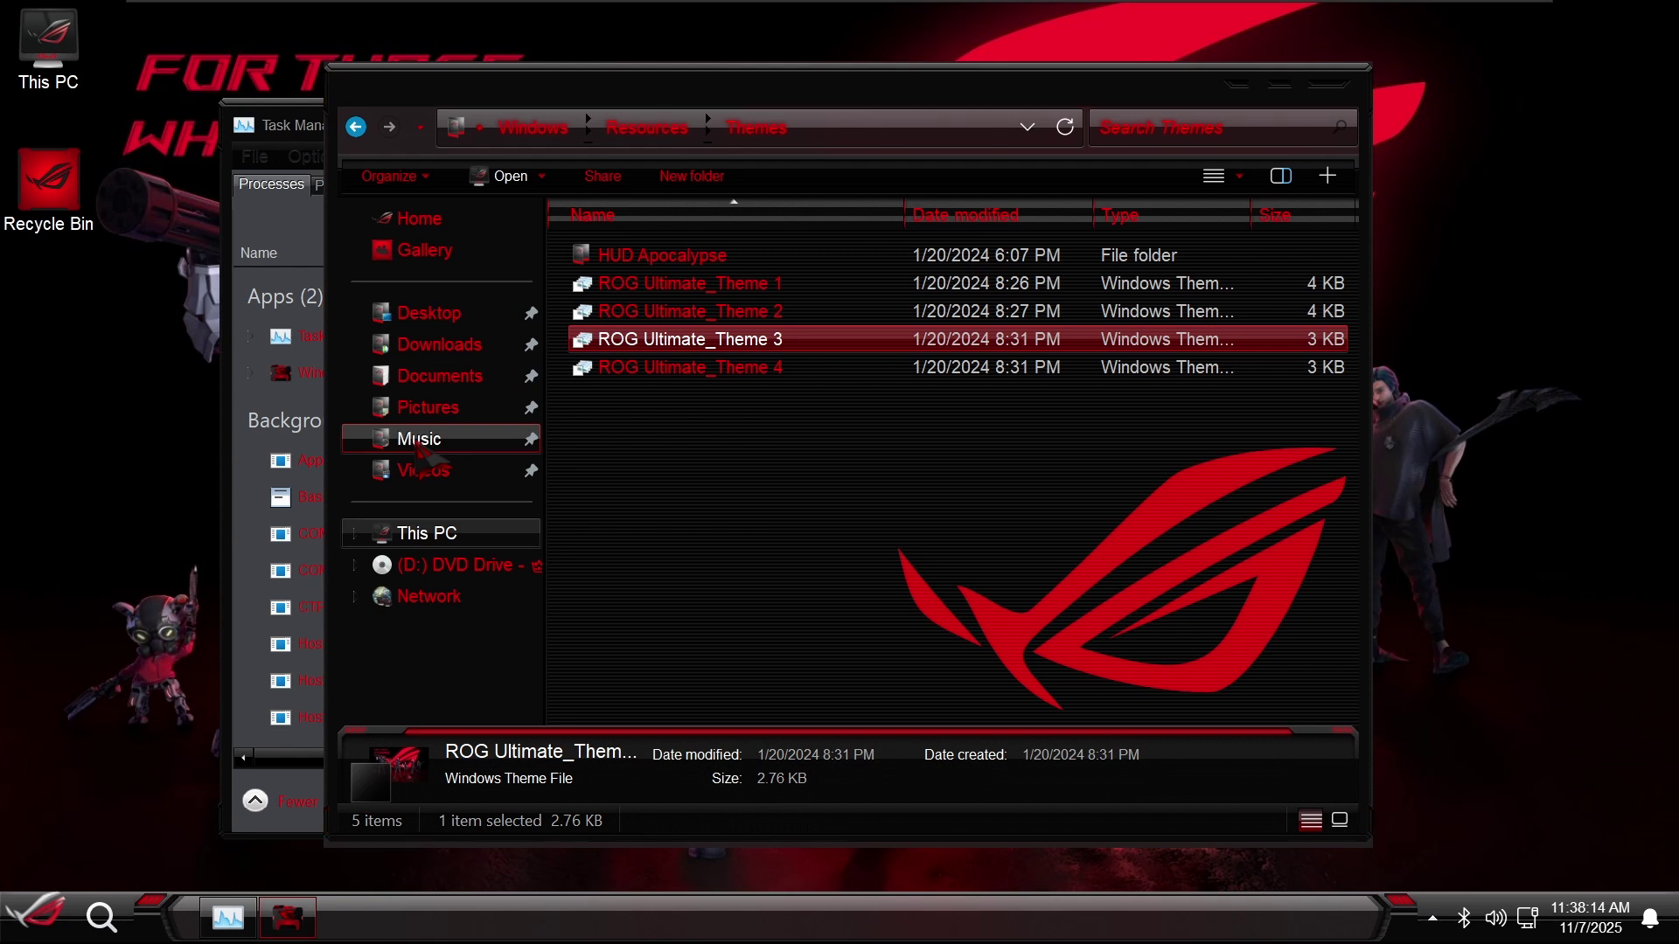
{"action": "key", "text": "Down"}
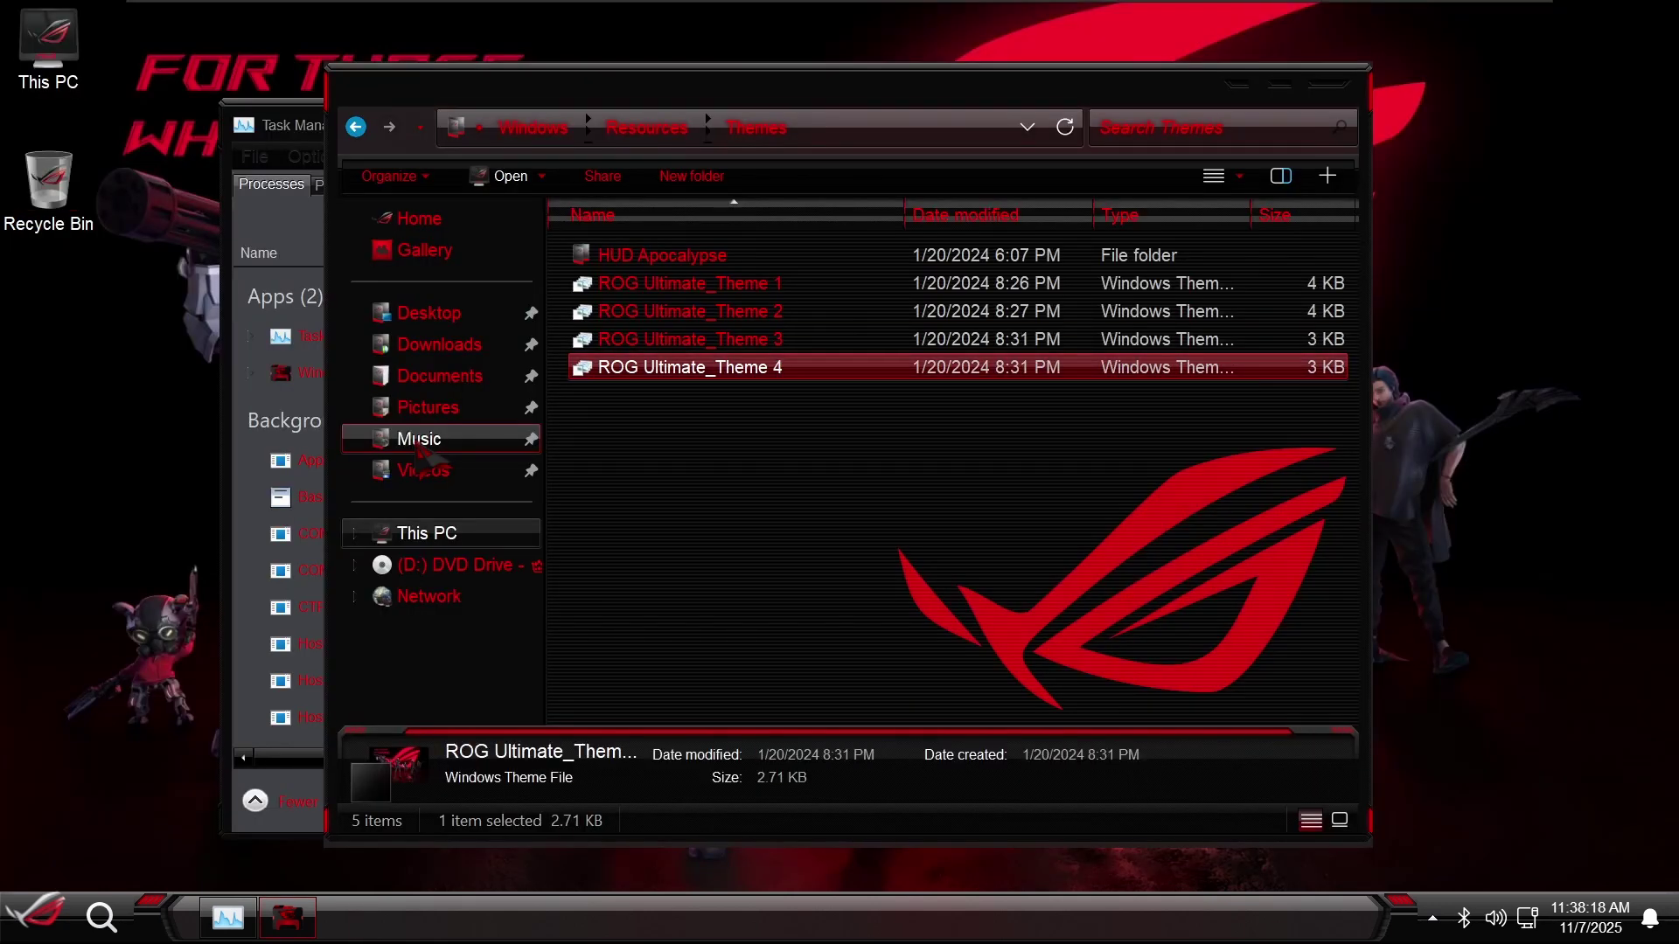
- Reapply ROG Ultimate_Theme 1 and close both Settings and the File Explorer window
{"action": "key", "text": "Up"}
{"action": "key", "text": "Up"}
{"action": "key", "text": "Up"}
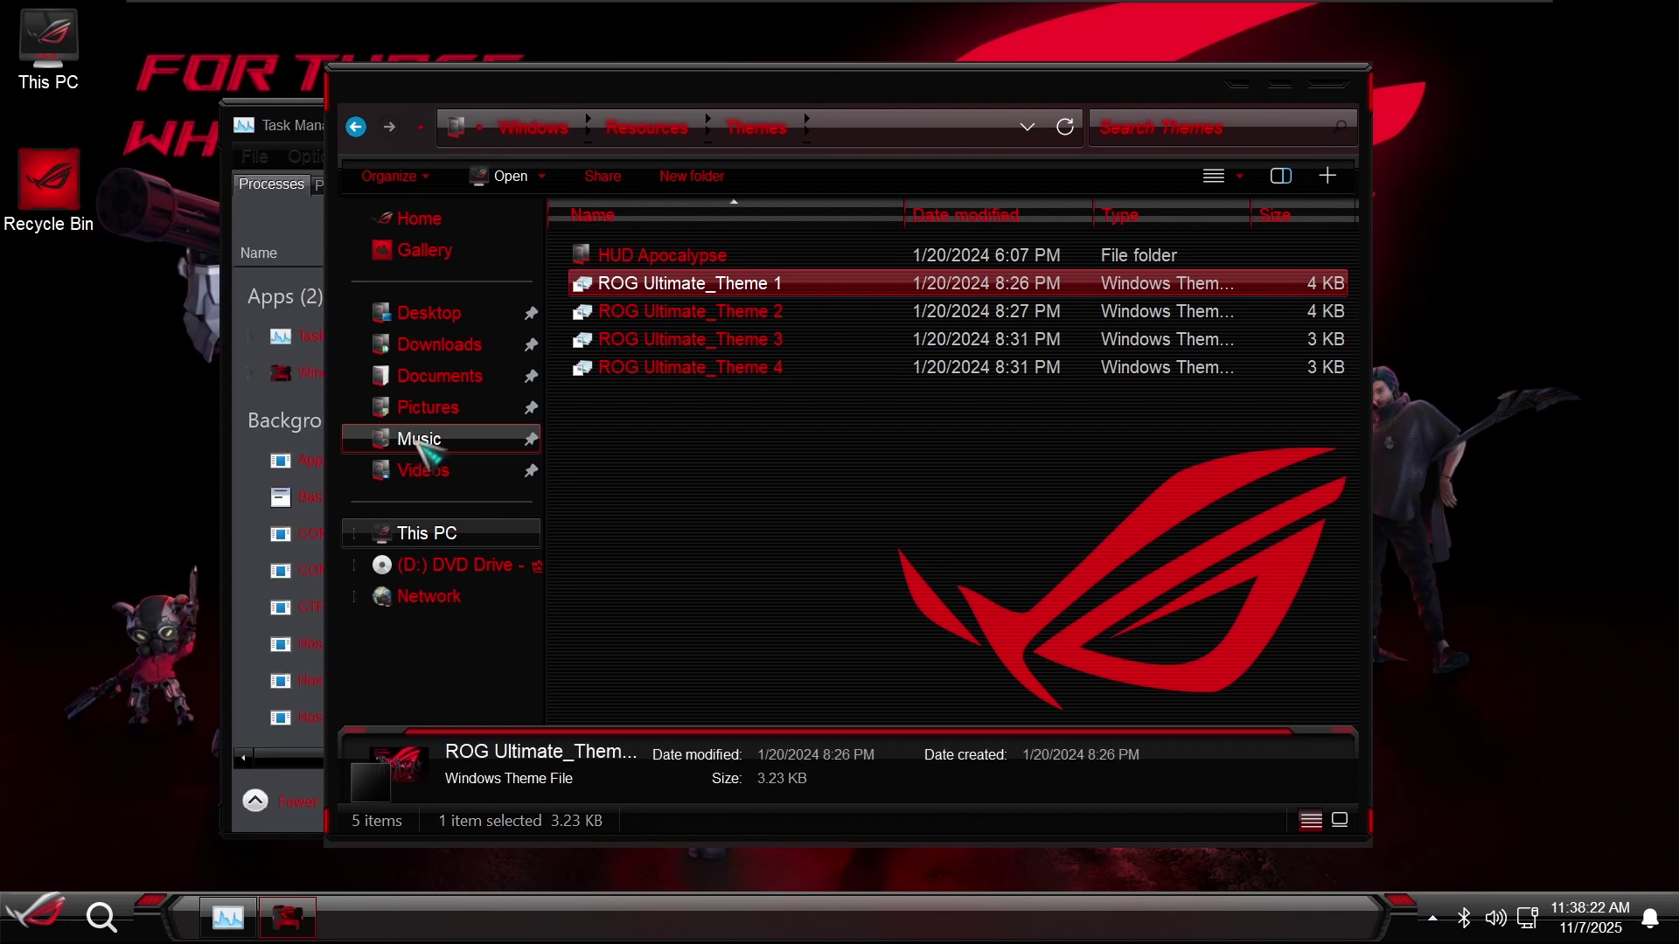
{"action": "key", "text": "alt+F4"}
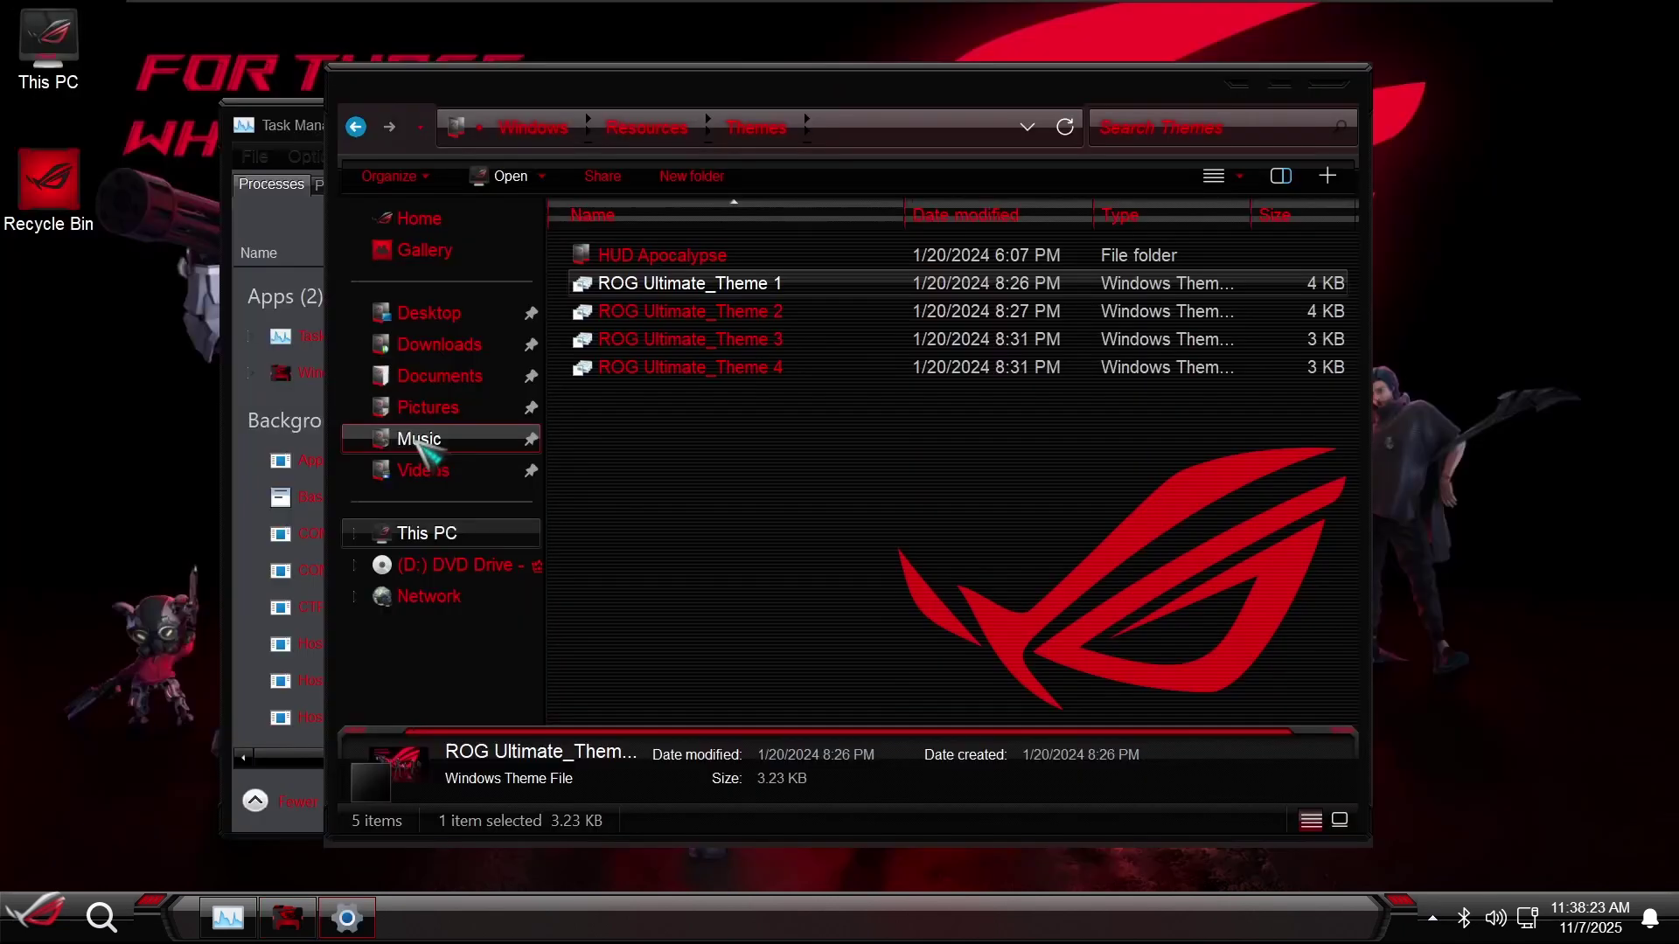
{"action": "key", "text": "alt+F4"}
- Bring up the Run dialog with winver, and view the CPU performance graph in Task Manager
{"action": "key", "text": "super+r"}
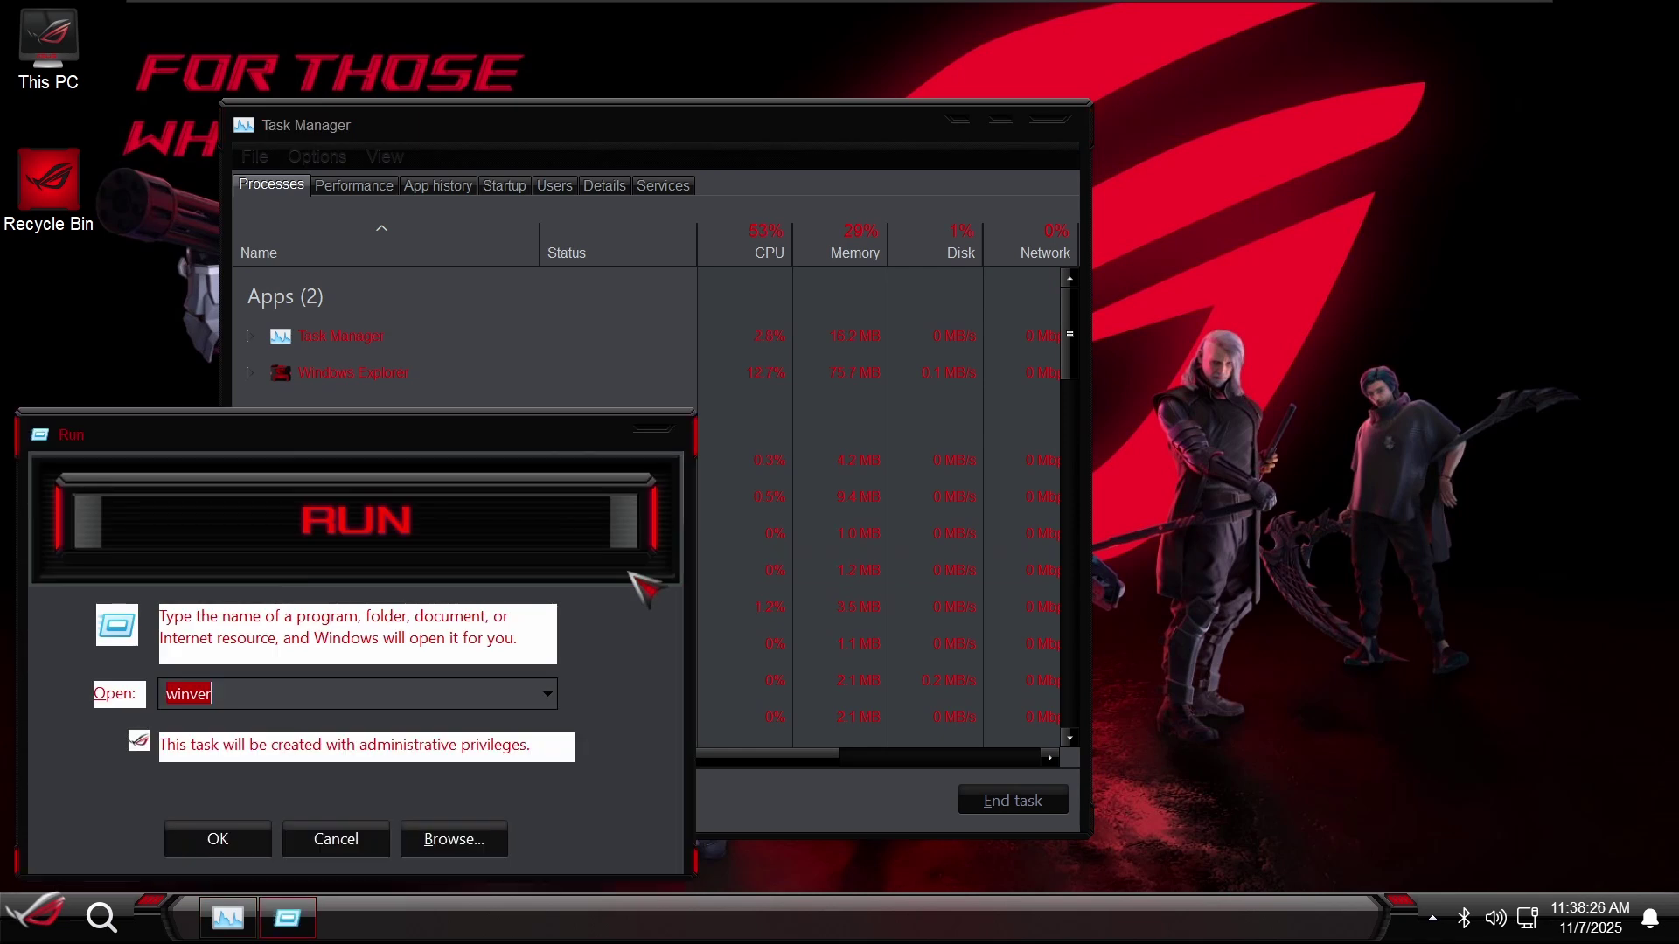
{"action": "key", "text": "Return"}
{"action": "left_click", "coordinate": [367, 185]}
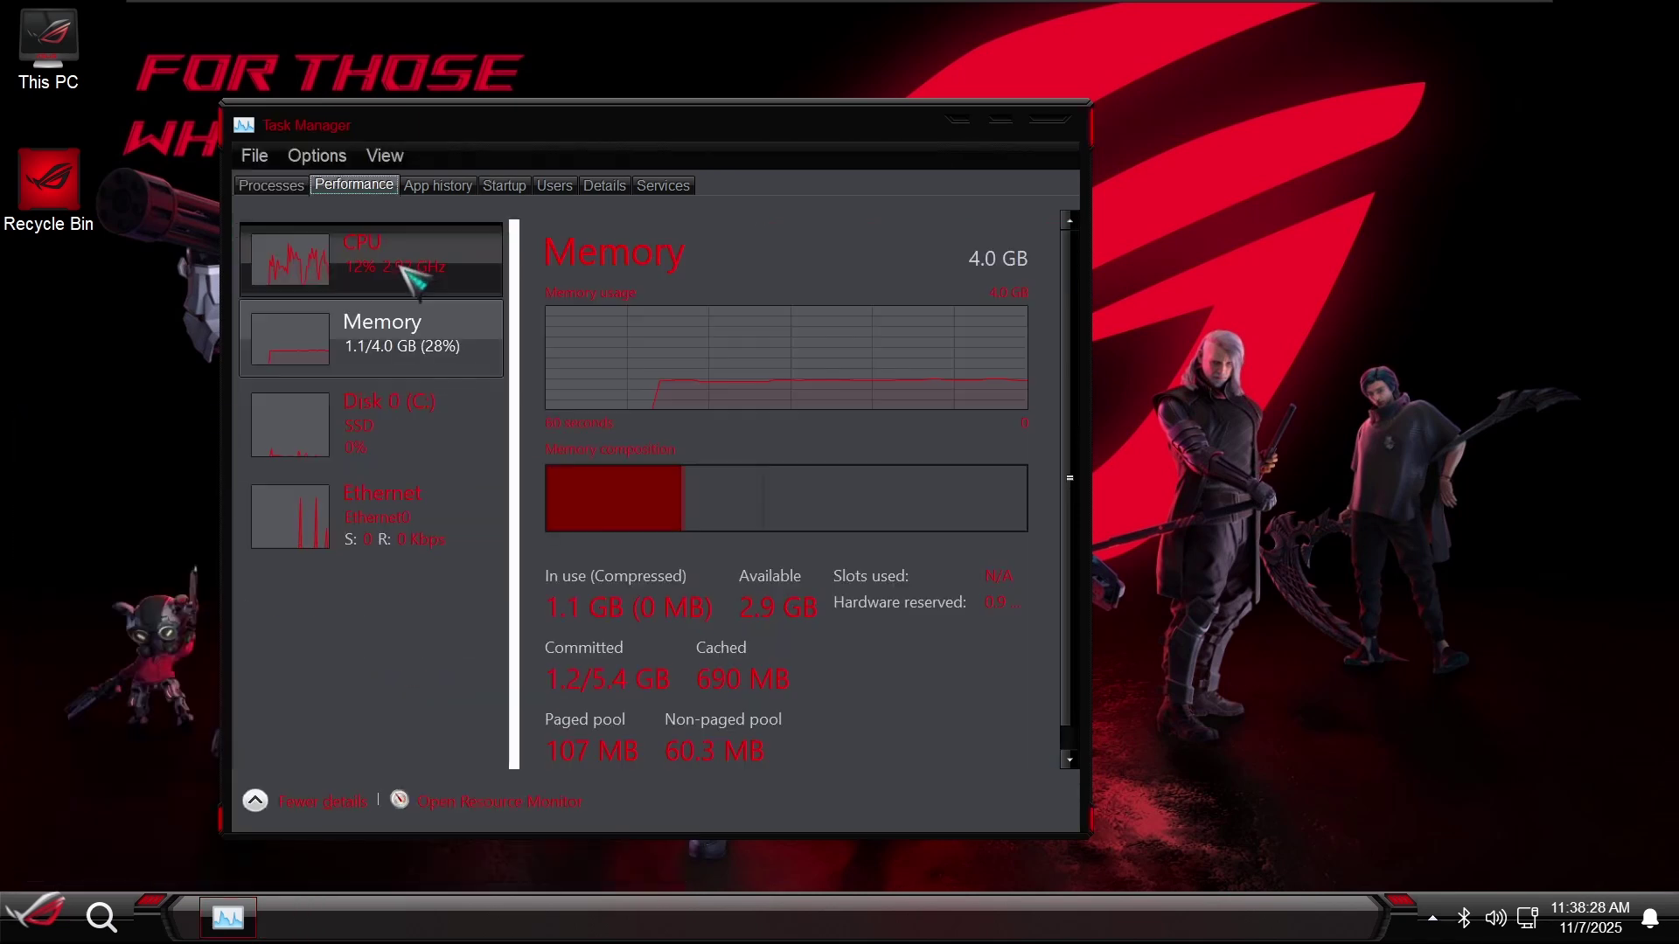
{"action": "left_click", "coordinate": [420, 266]}
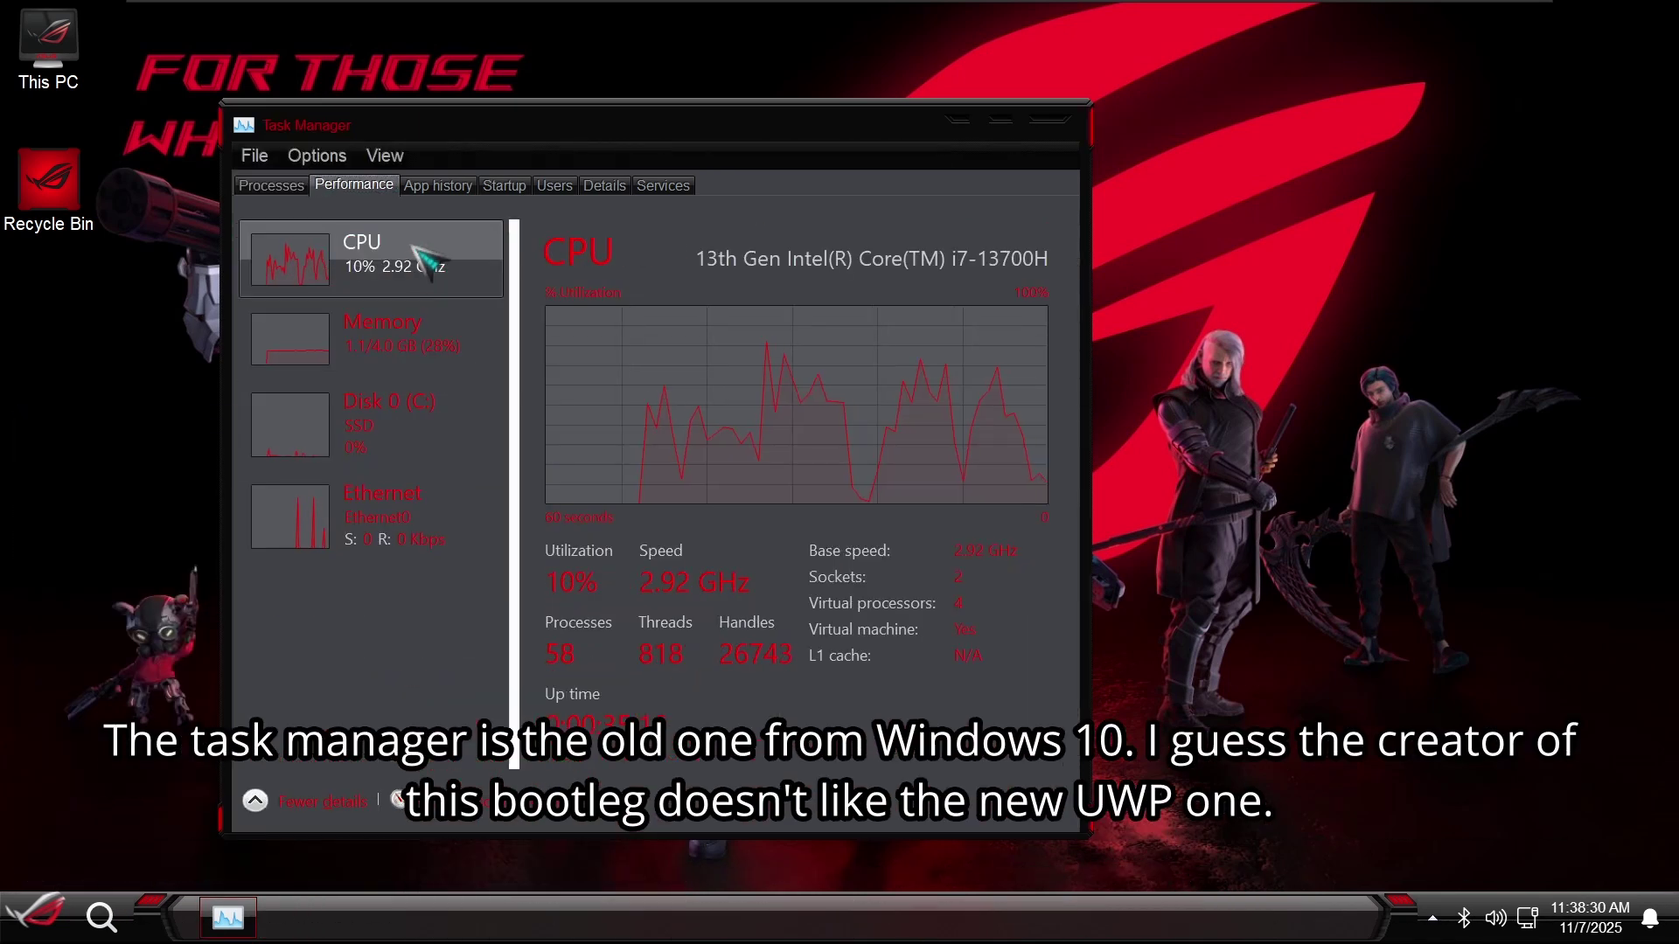
- Switch the CPU graph to one graph per processor and back to the single overall graph, and close Task Manager
{"action": "right_click", "coordinate": [658, 402]}
{"action": "mouse_move", "coordinate": [661, 407]}
{"action": "left_click", "coordinate": [970, 433]}
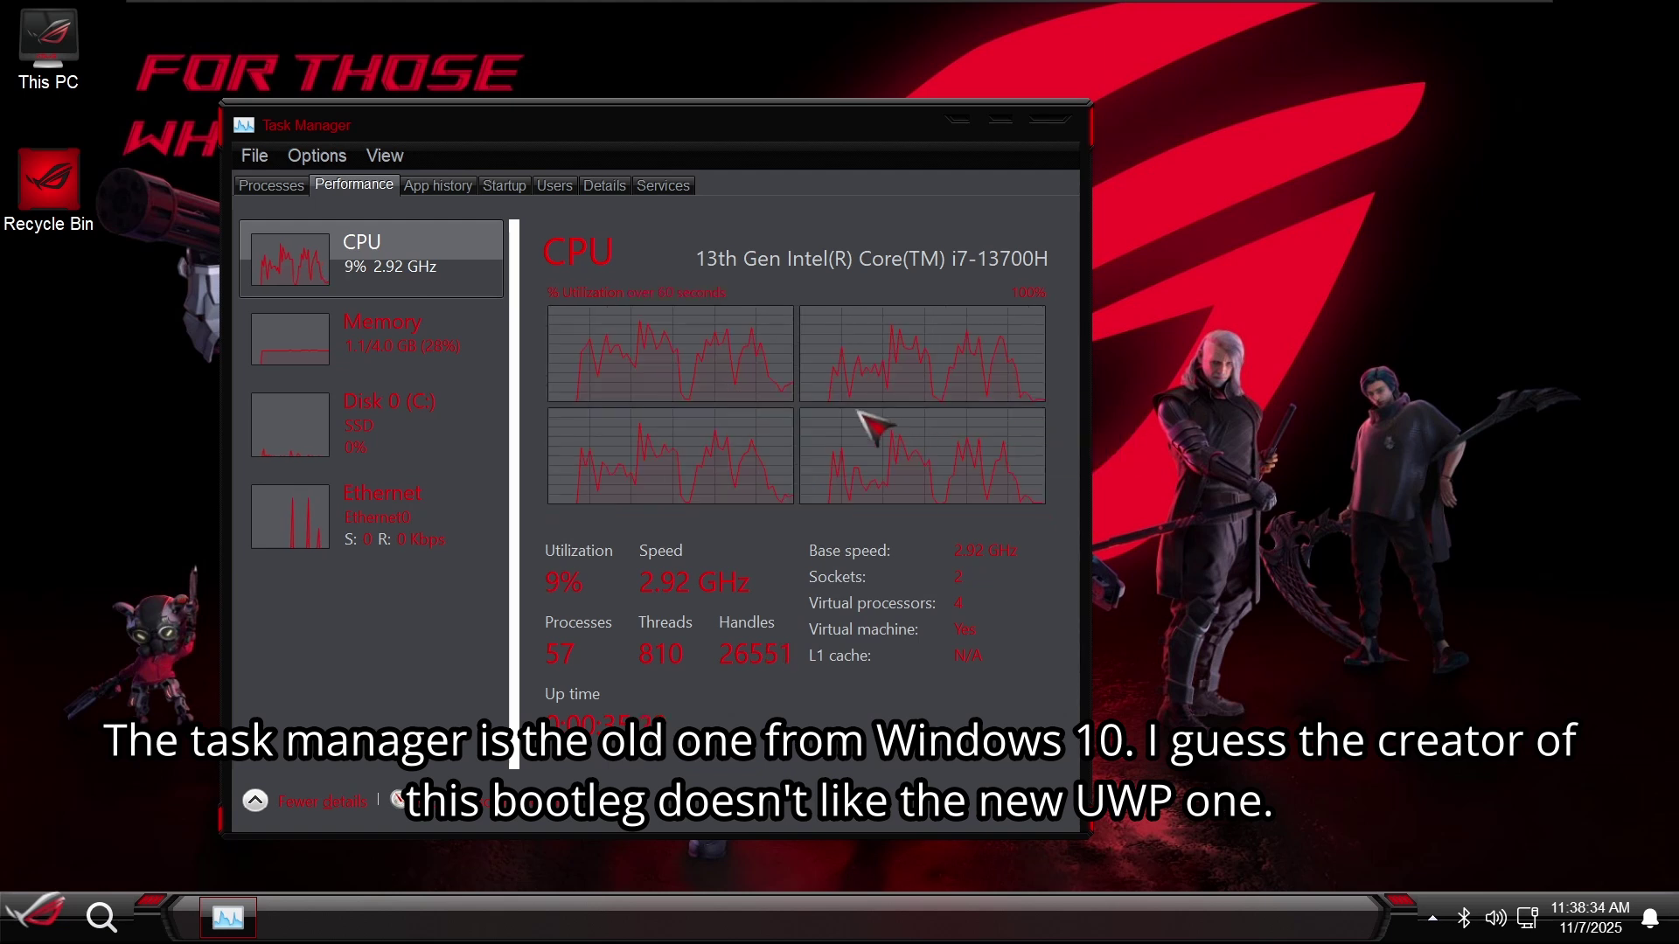
{"action": "right_click", "coordinate": [737, 406]}
{"action": "mouse_move", "coordinate": [831, 424]}
{"action": "left_click", "coordinate": [1115, 417]}
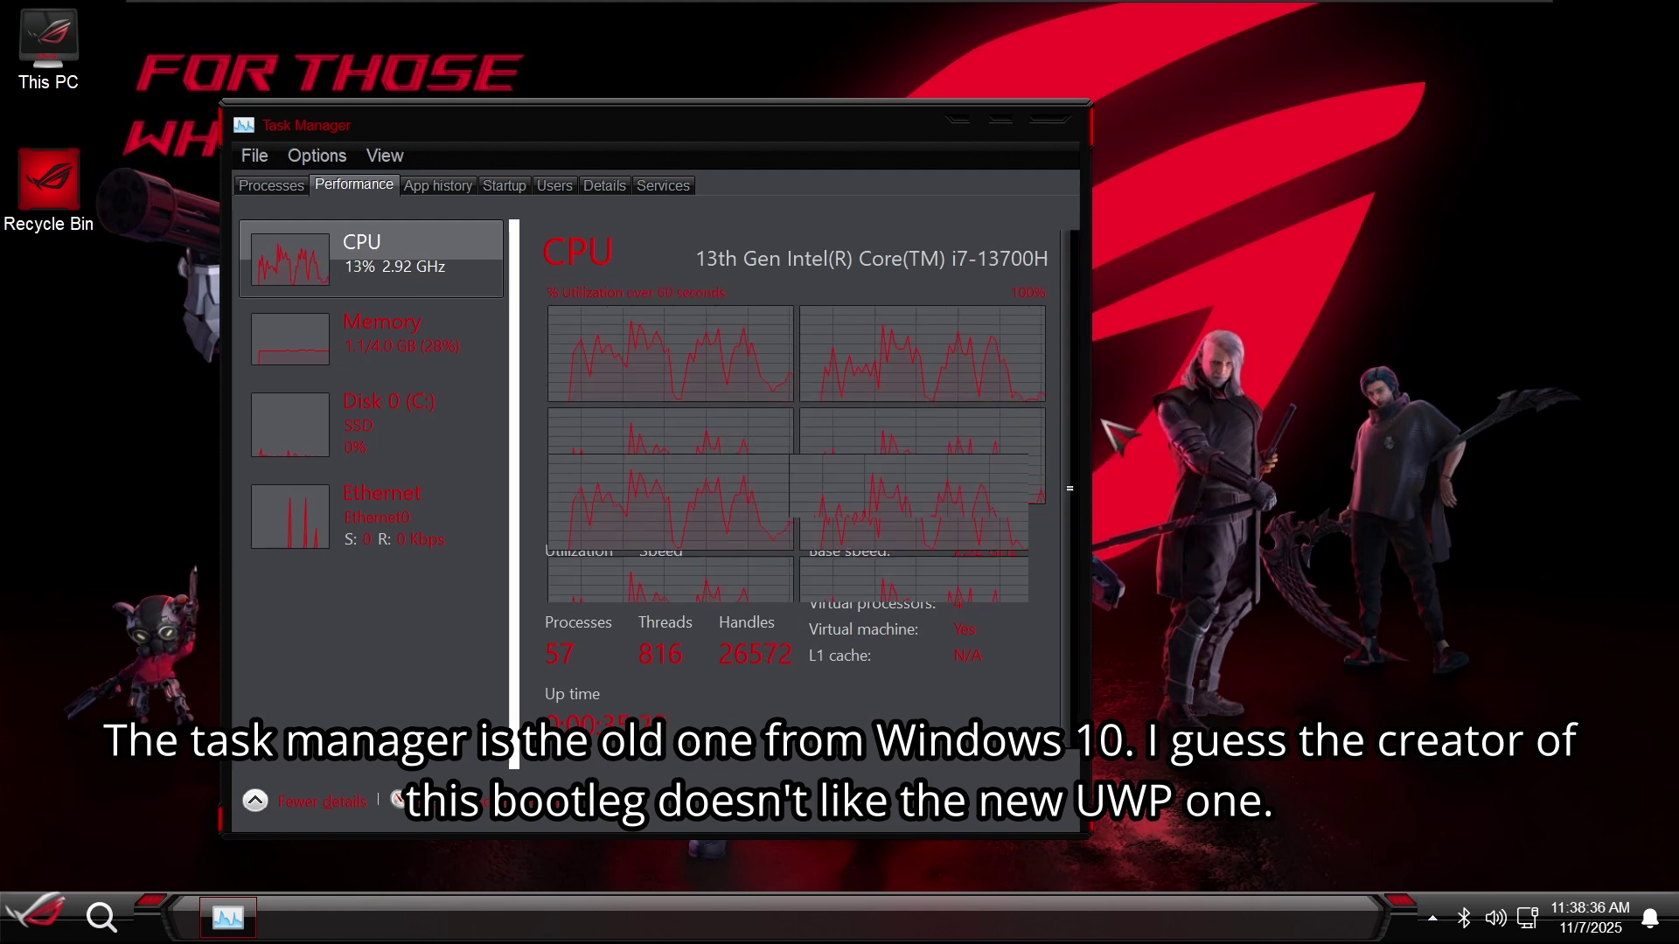
{"action": "left_click", "coordinate": [422, 305]}
{"action": "left_click", "coordinate": [417, 294]}
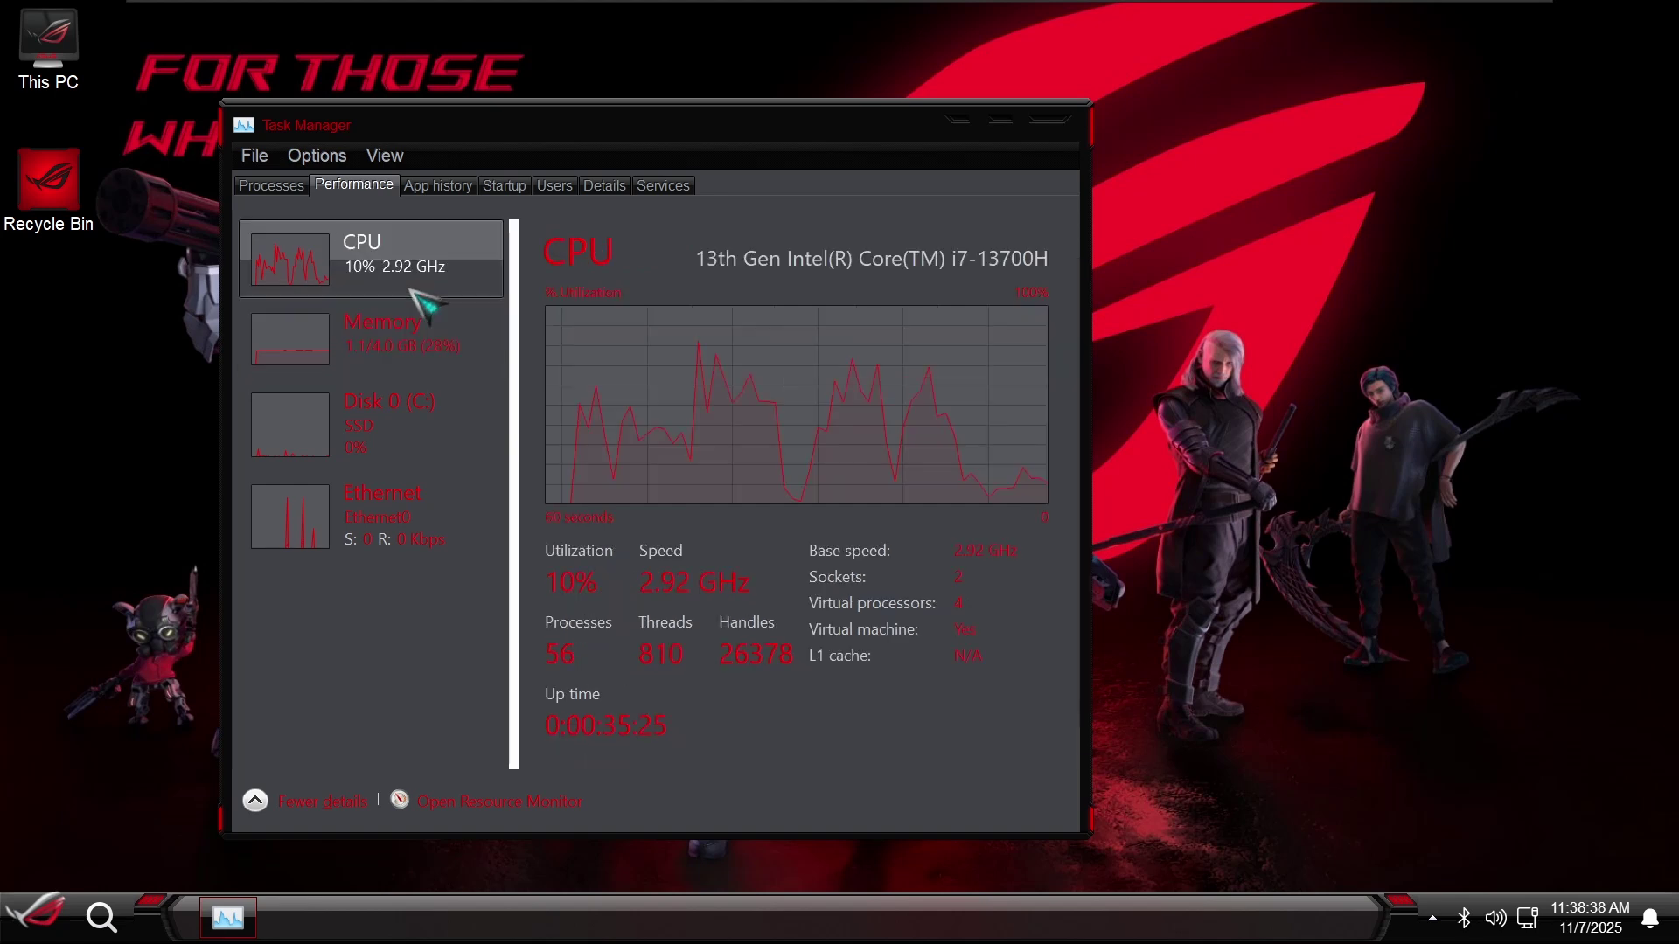
{"action": "key", "text": "alt+F4"}
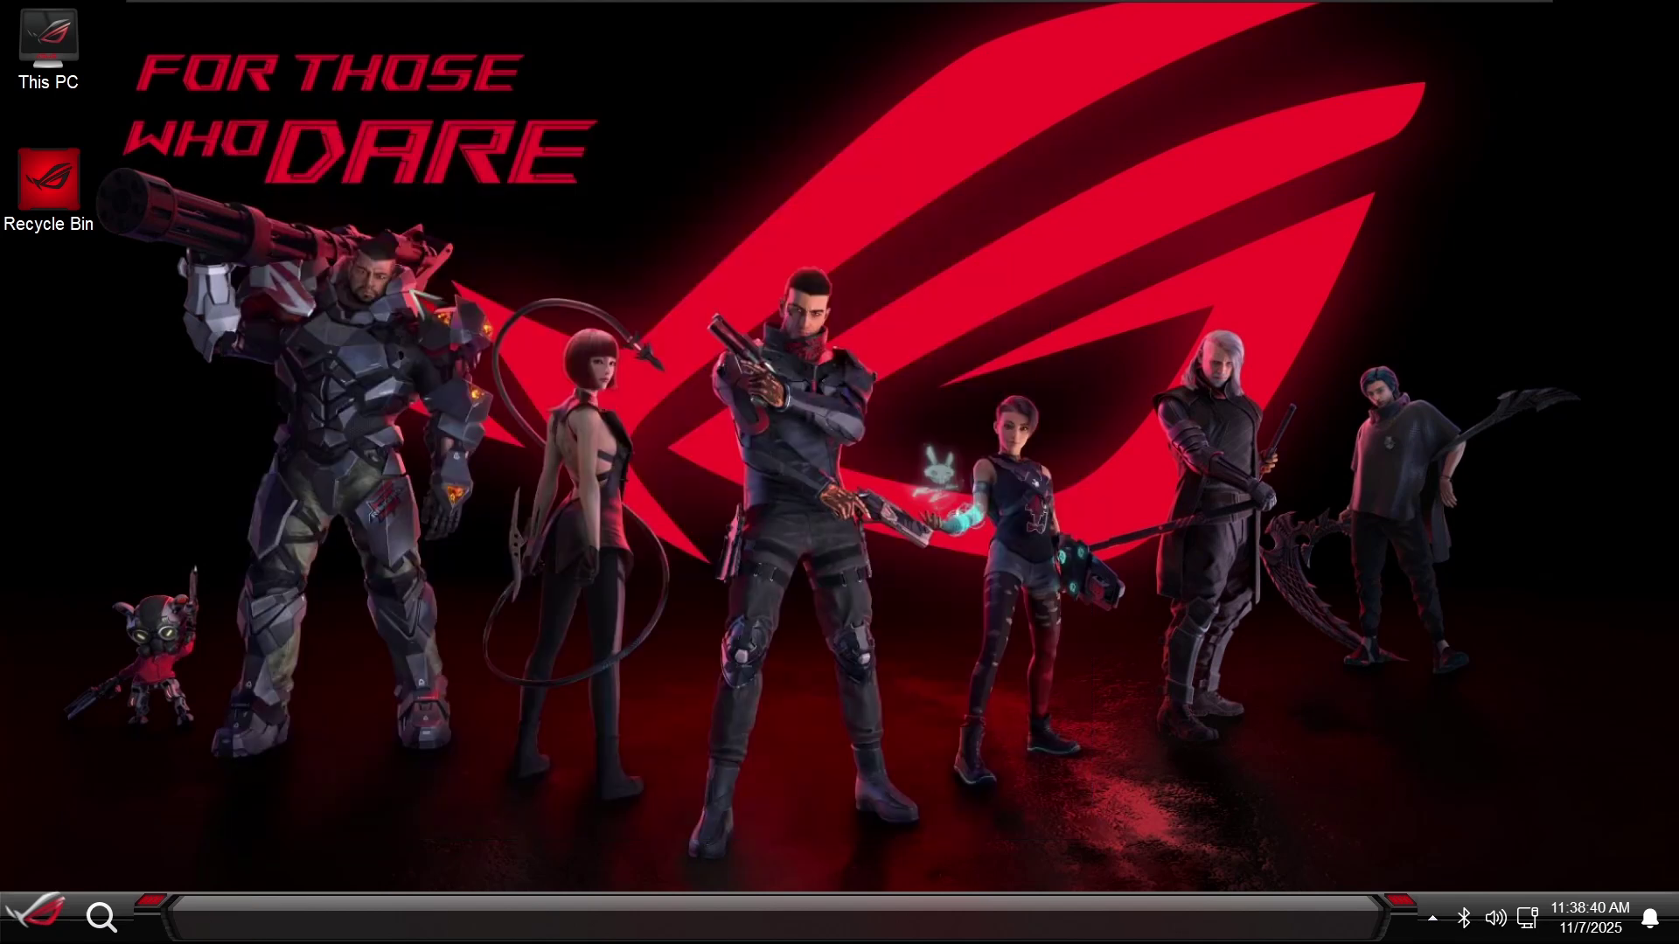
- Look through the Start menu's program list, including the Startup and Apps folders, and close the menu
{"action": "key", "text": "super"}
{"action": "left_click", "coordinate": [171, 848]}
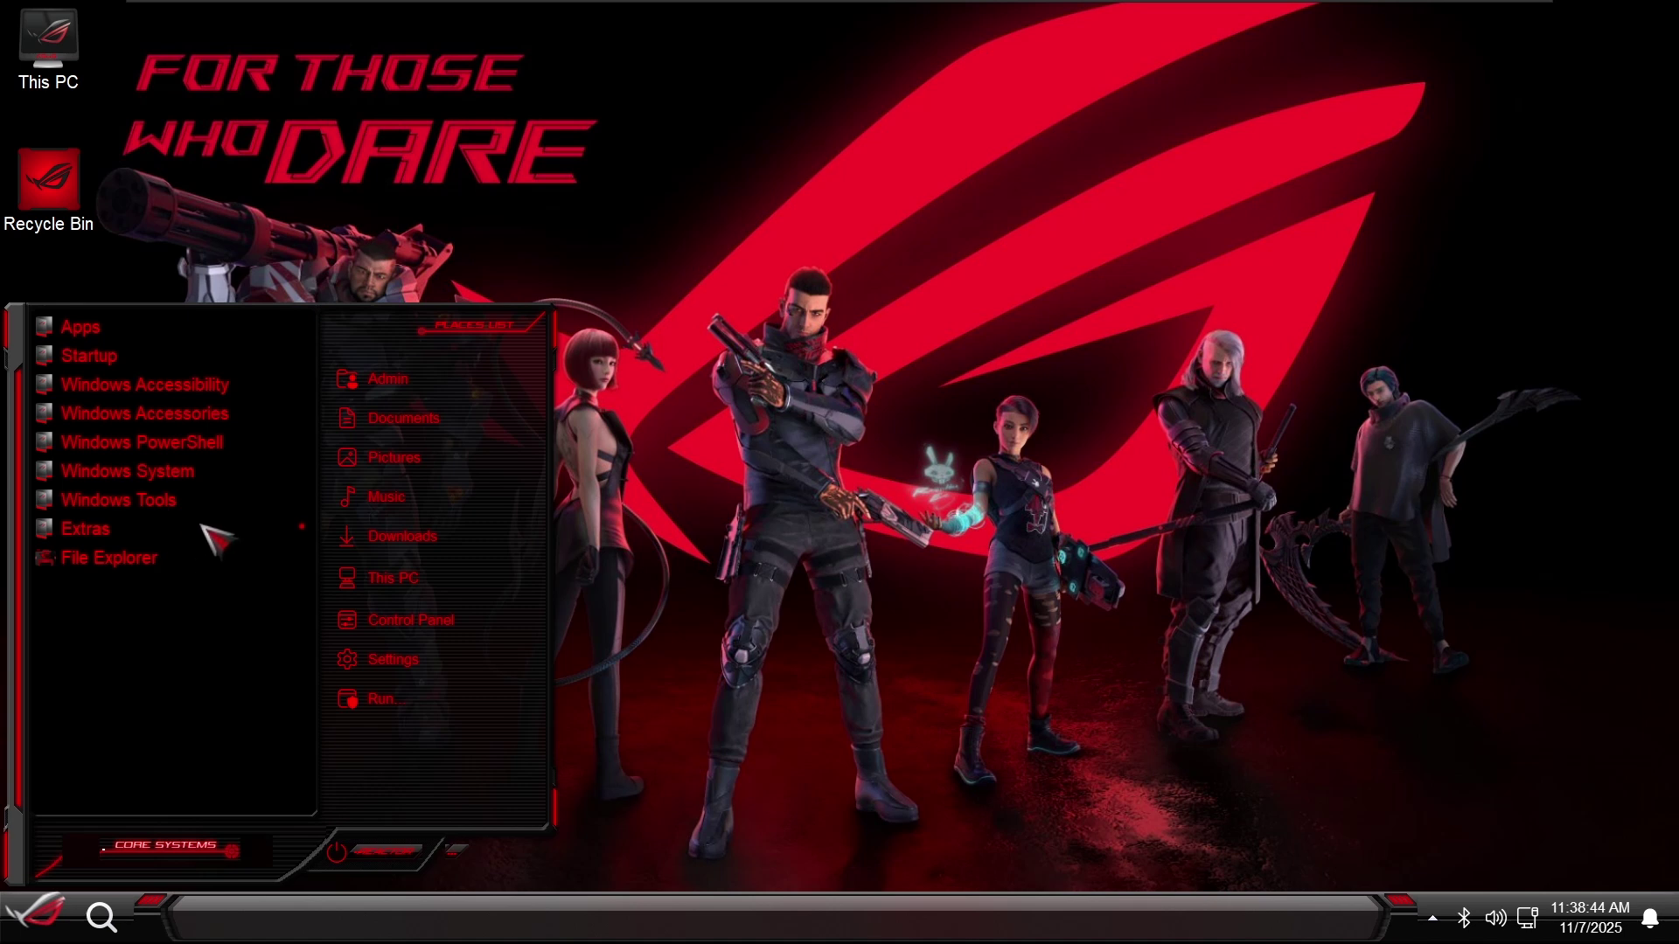
{"action": "left_click", "coordinate": [156, 357]}
{"action": "left_click", "coordinate": [205, 350]}
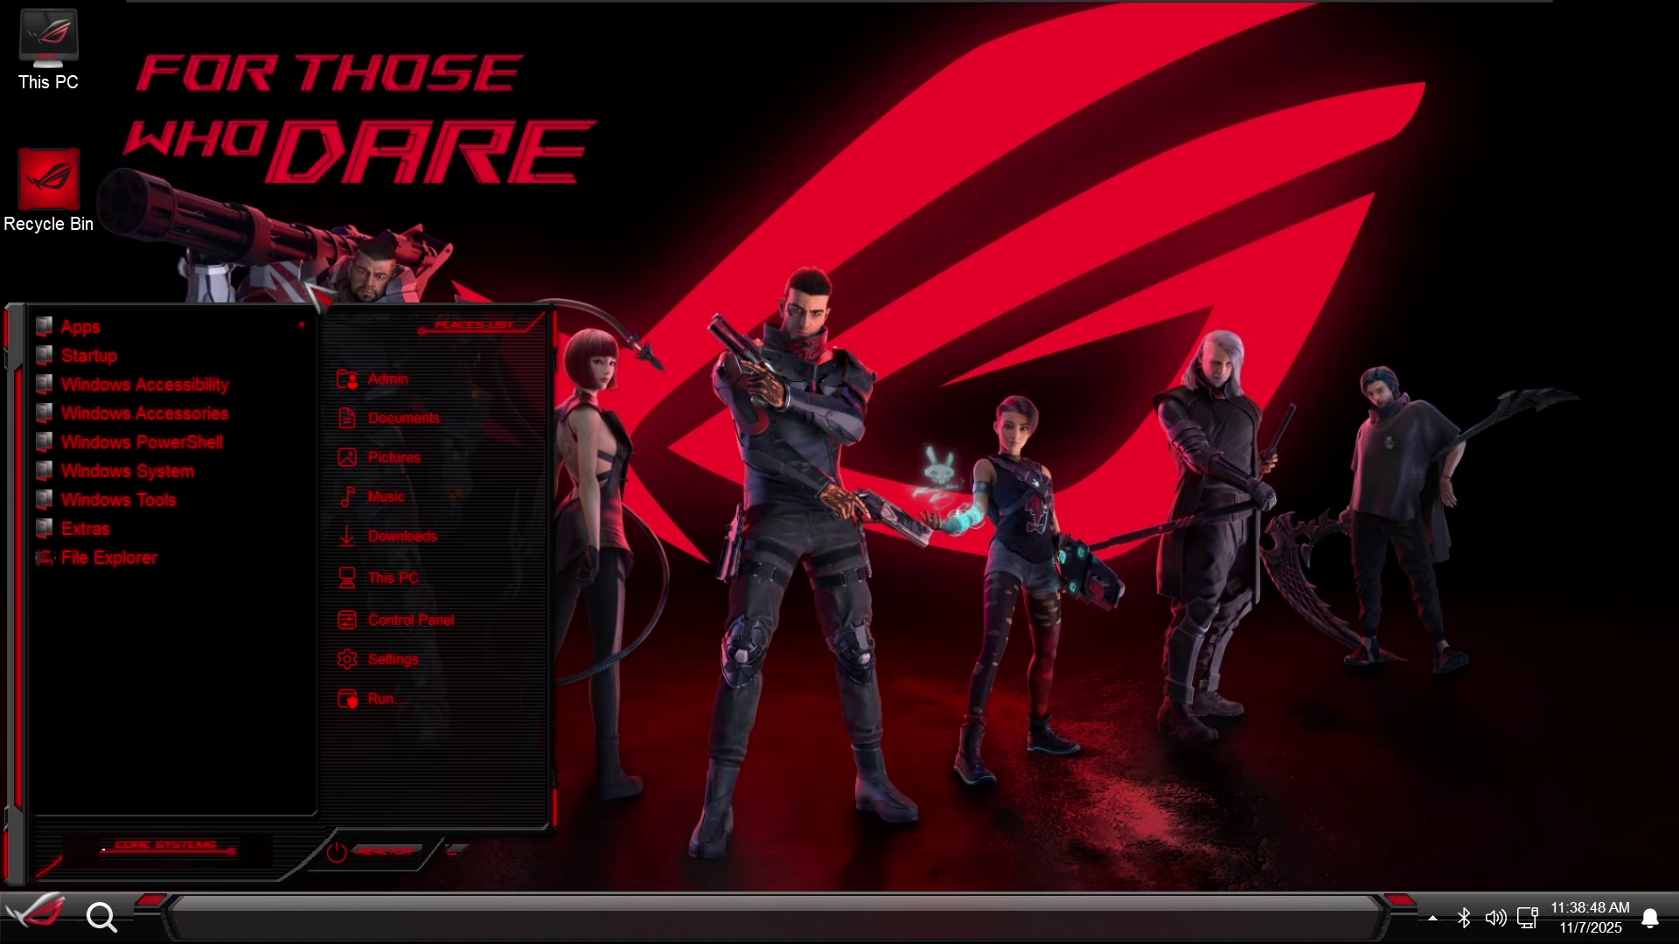
{"action": "left_click", "coordinate": [305, 279]}
- Set the taskbar search to show the full search box
{"action": "right_click", "coordinate": [278, 918]}
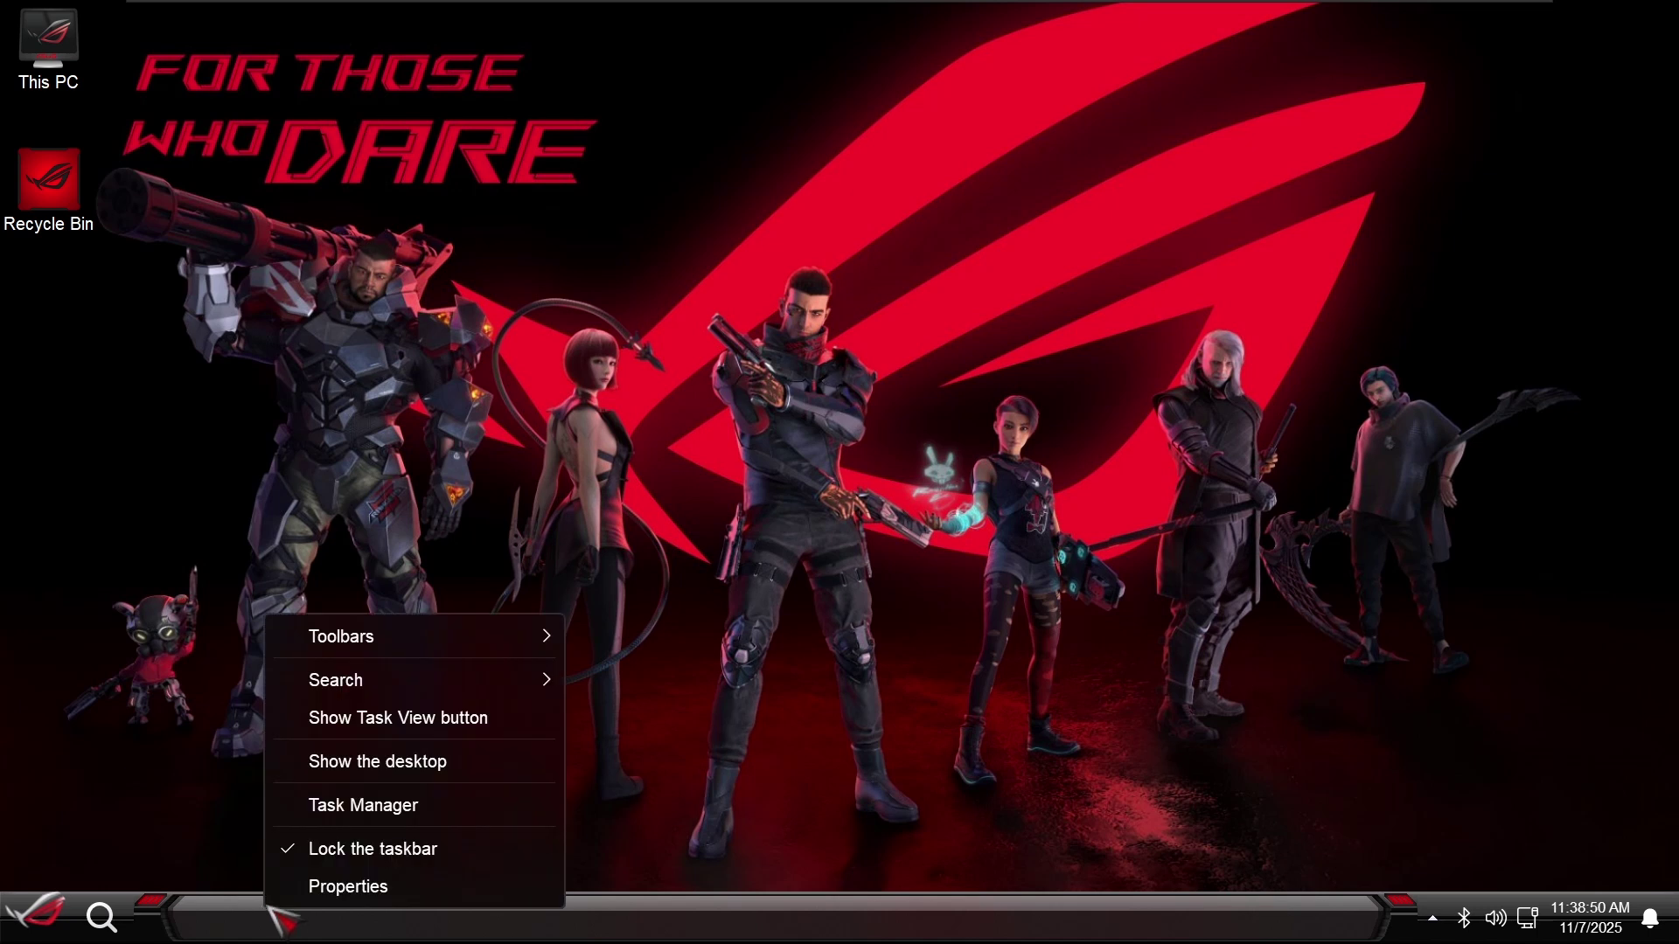
{"action": "mouse_move", "coordinate": [454, 681]}
{"action": "left_click", "coordinate": [732, 761]}
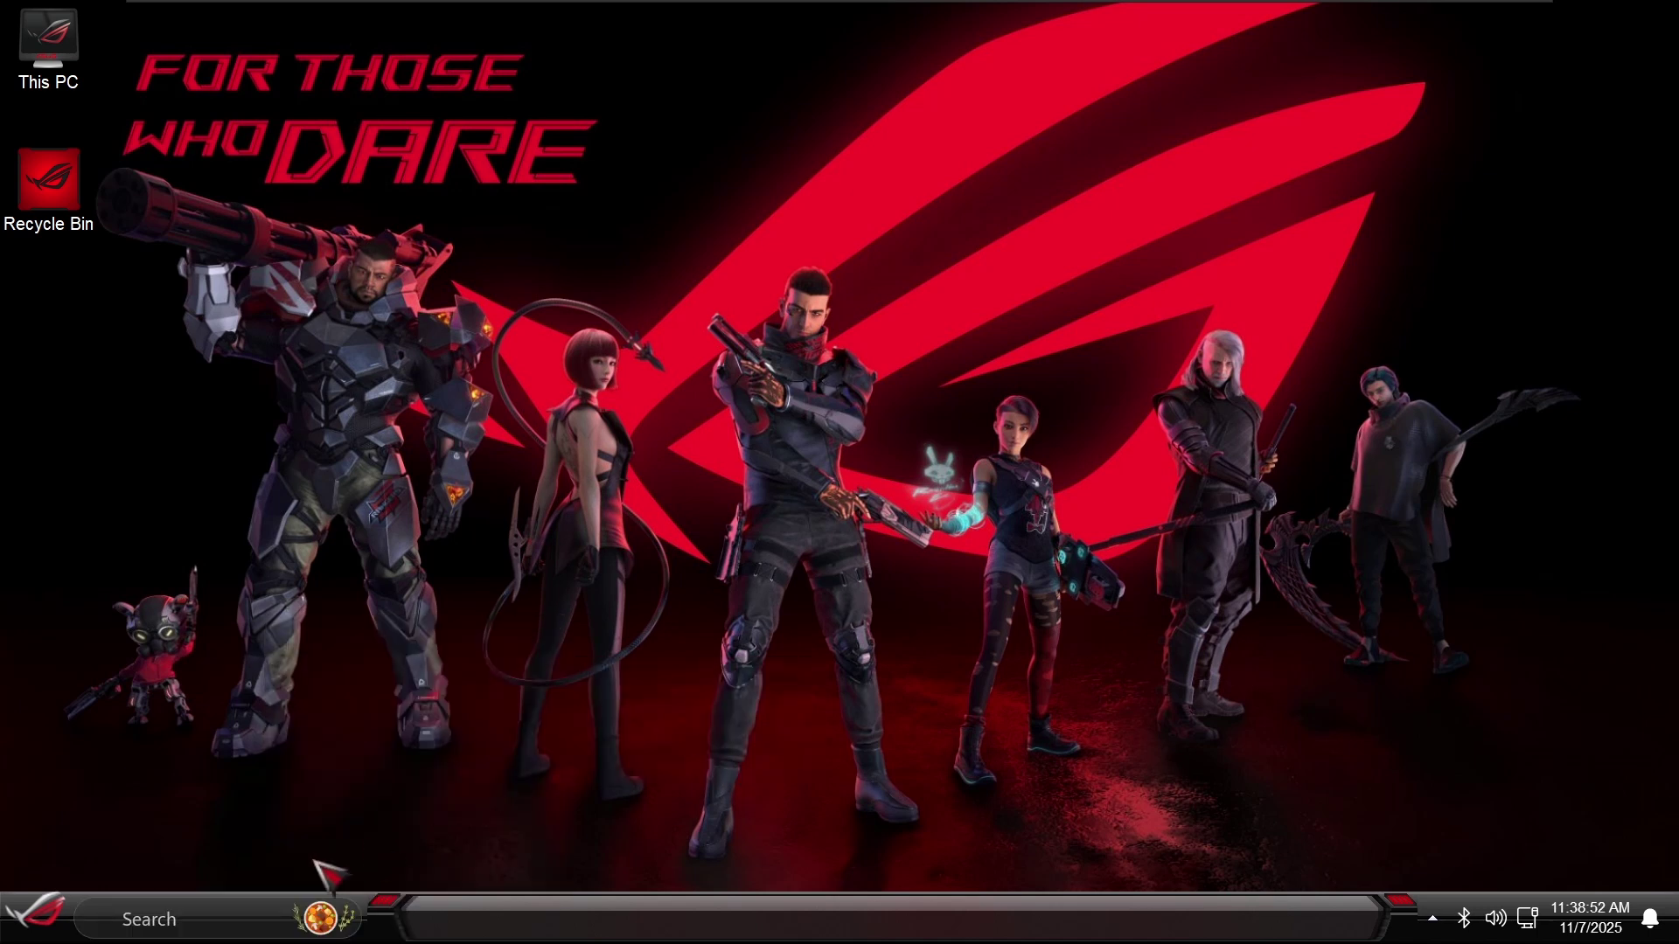
- Test Windows search with the query "ayy the search works" and dismiss the search window
{"action": "left_click", "coordinate": [160, 915]}
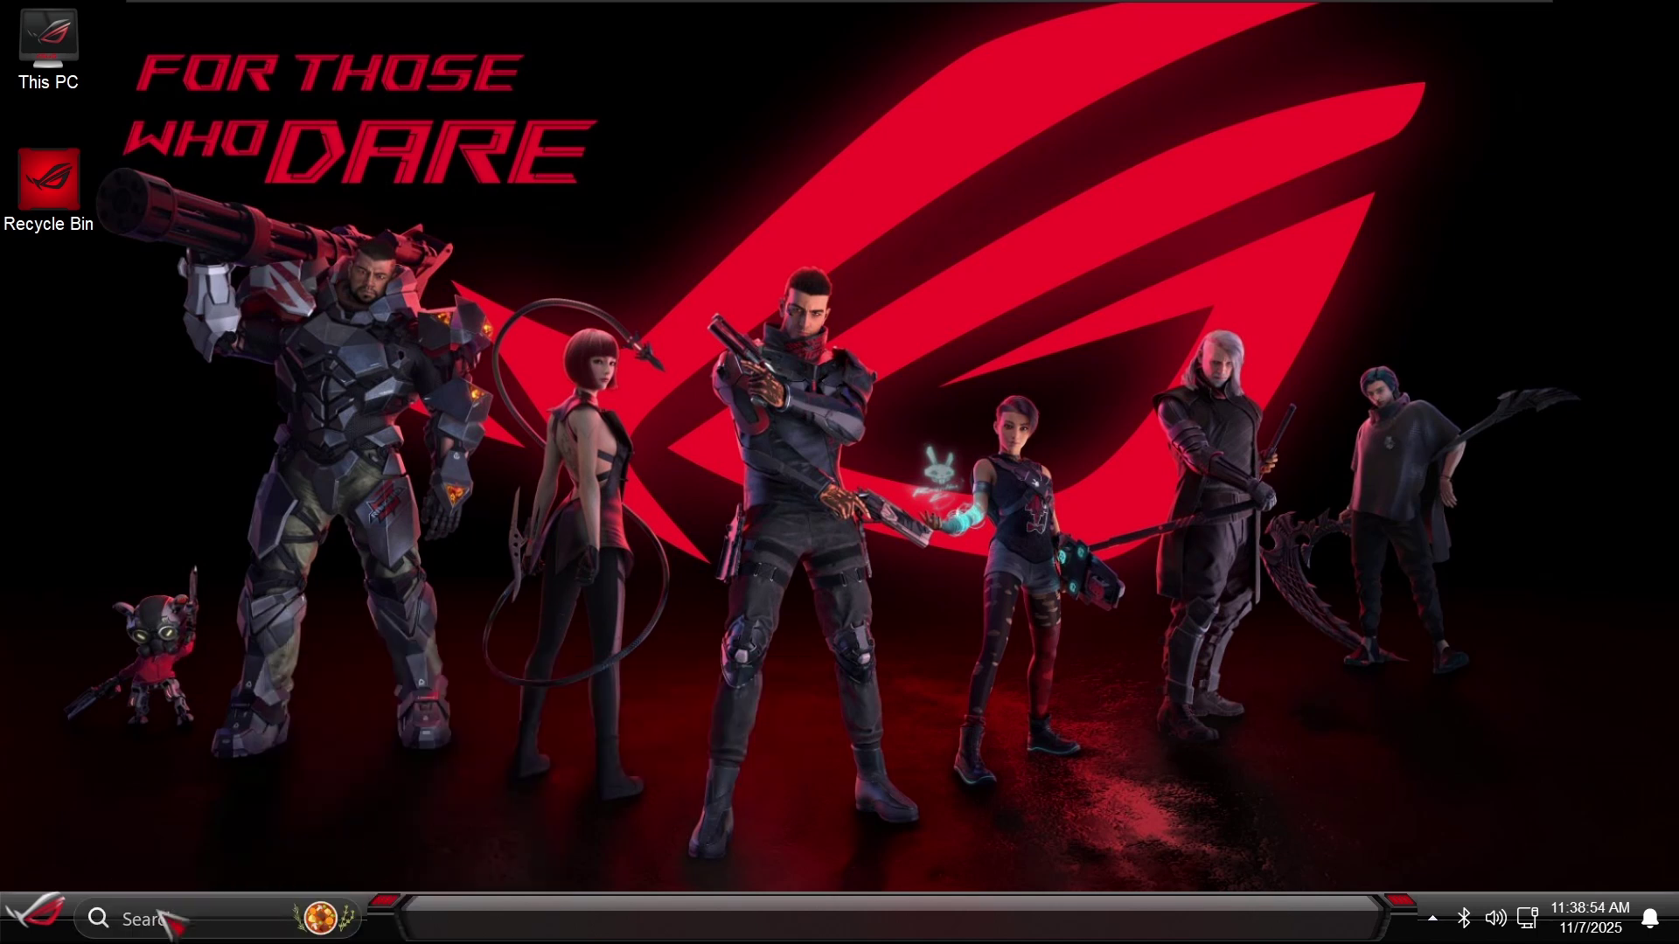
{"action": "left_click", "coordinate": [219, 910]}
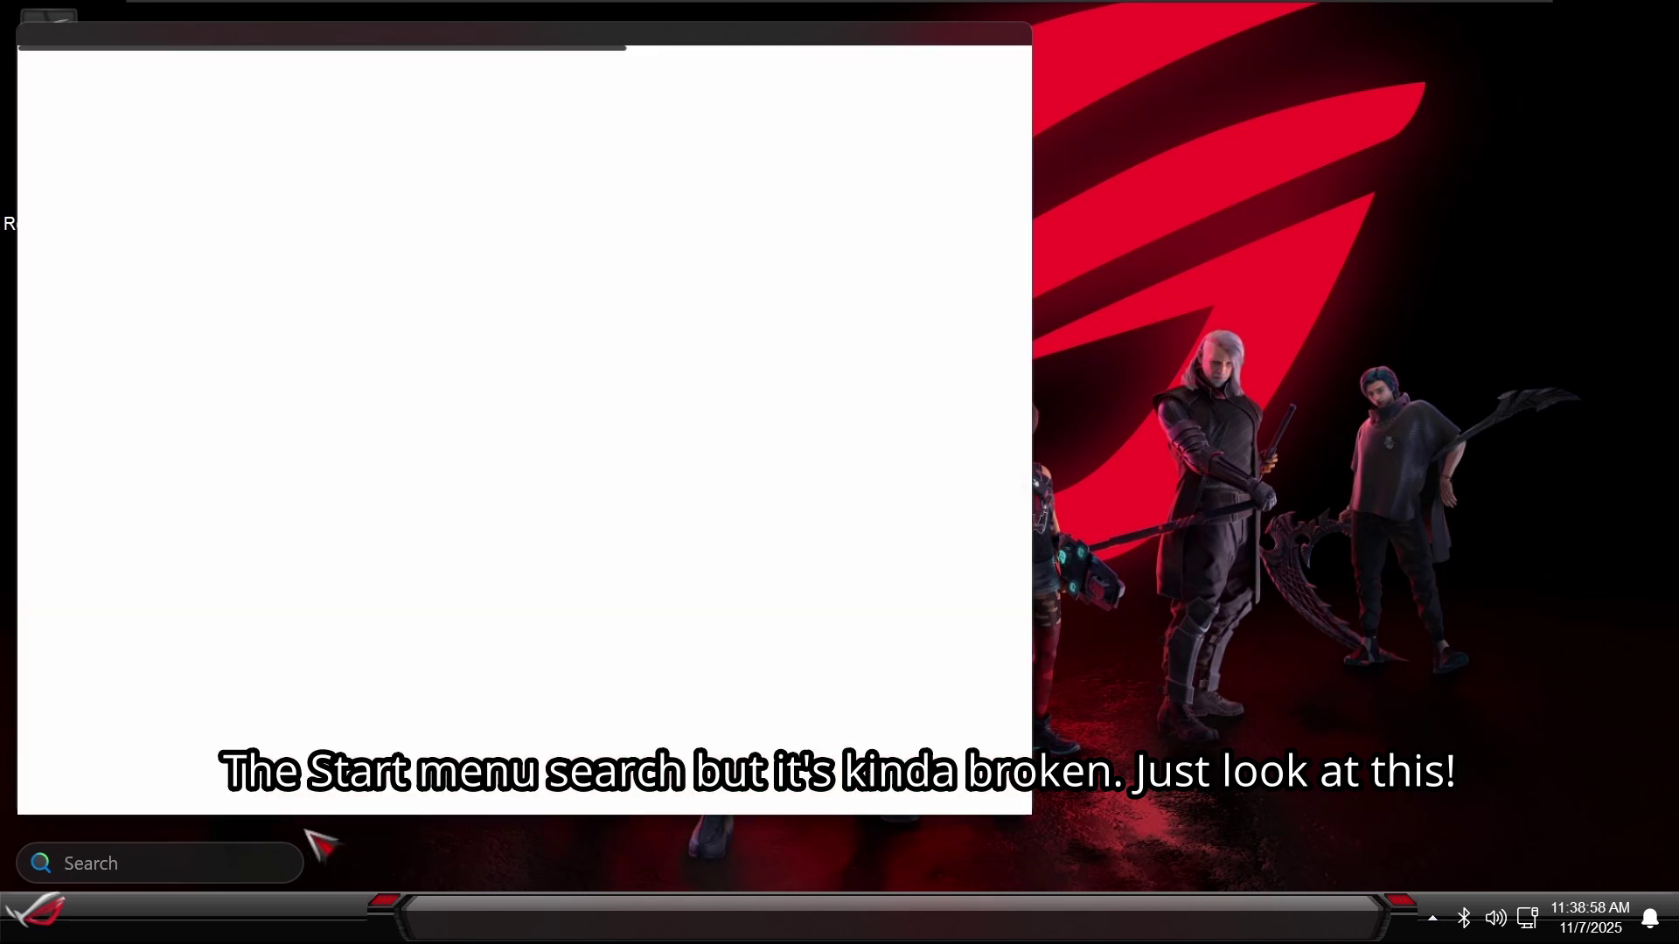
{"action": "type", "text": "a"}
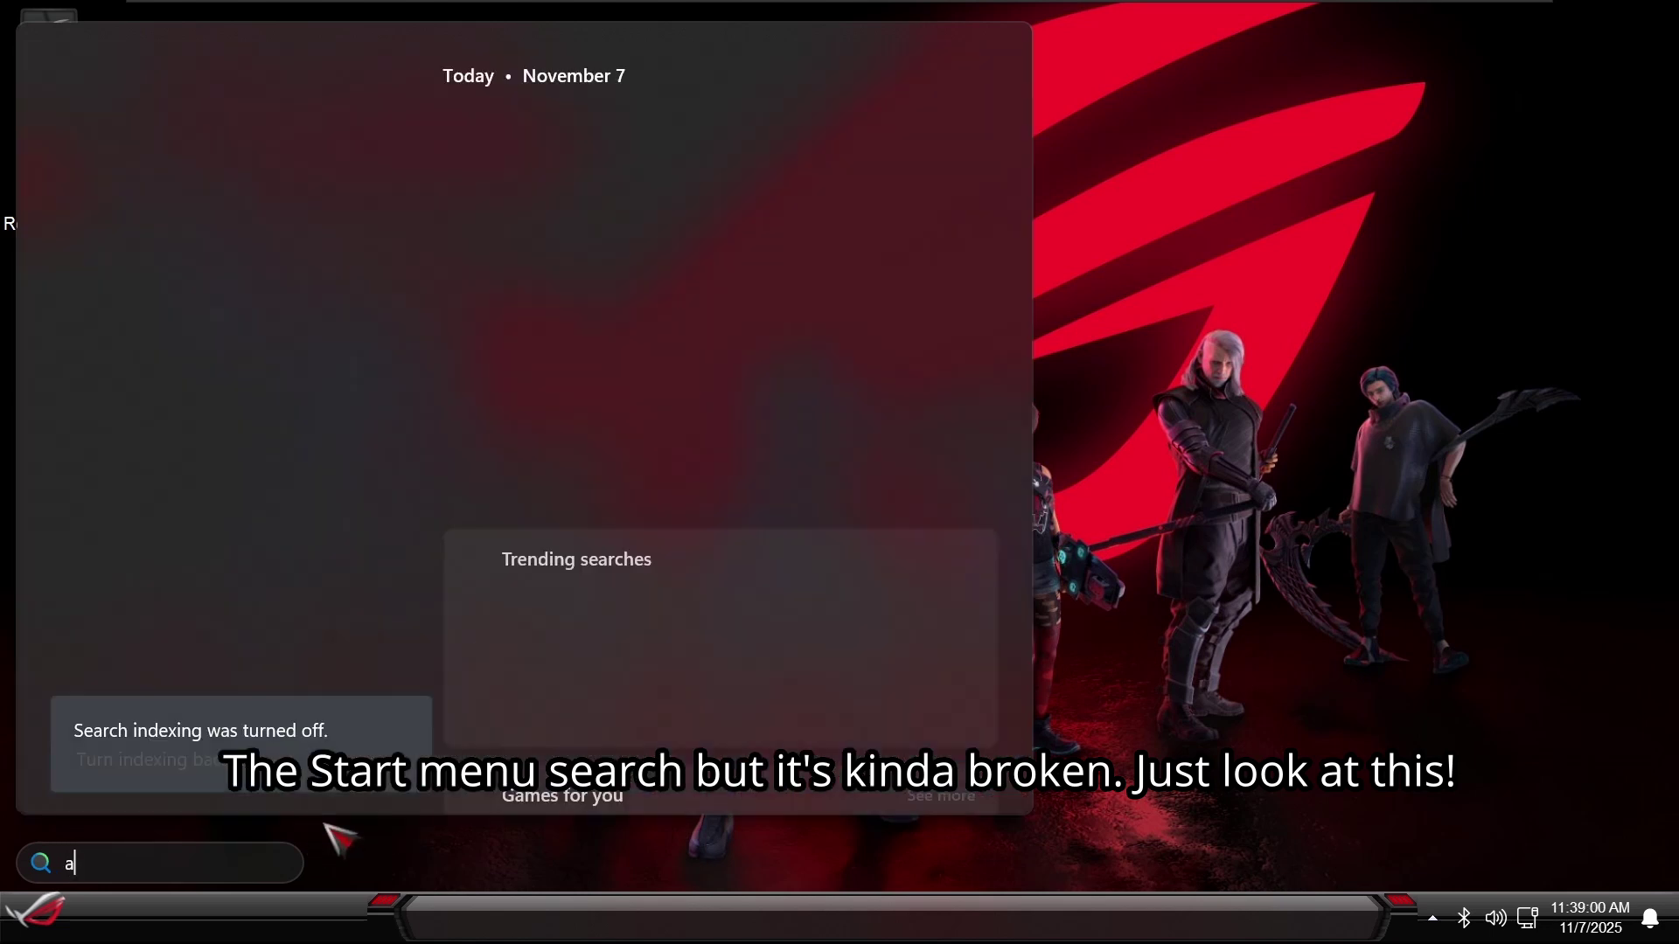
{"action": "type", "text": "yy the search works"}
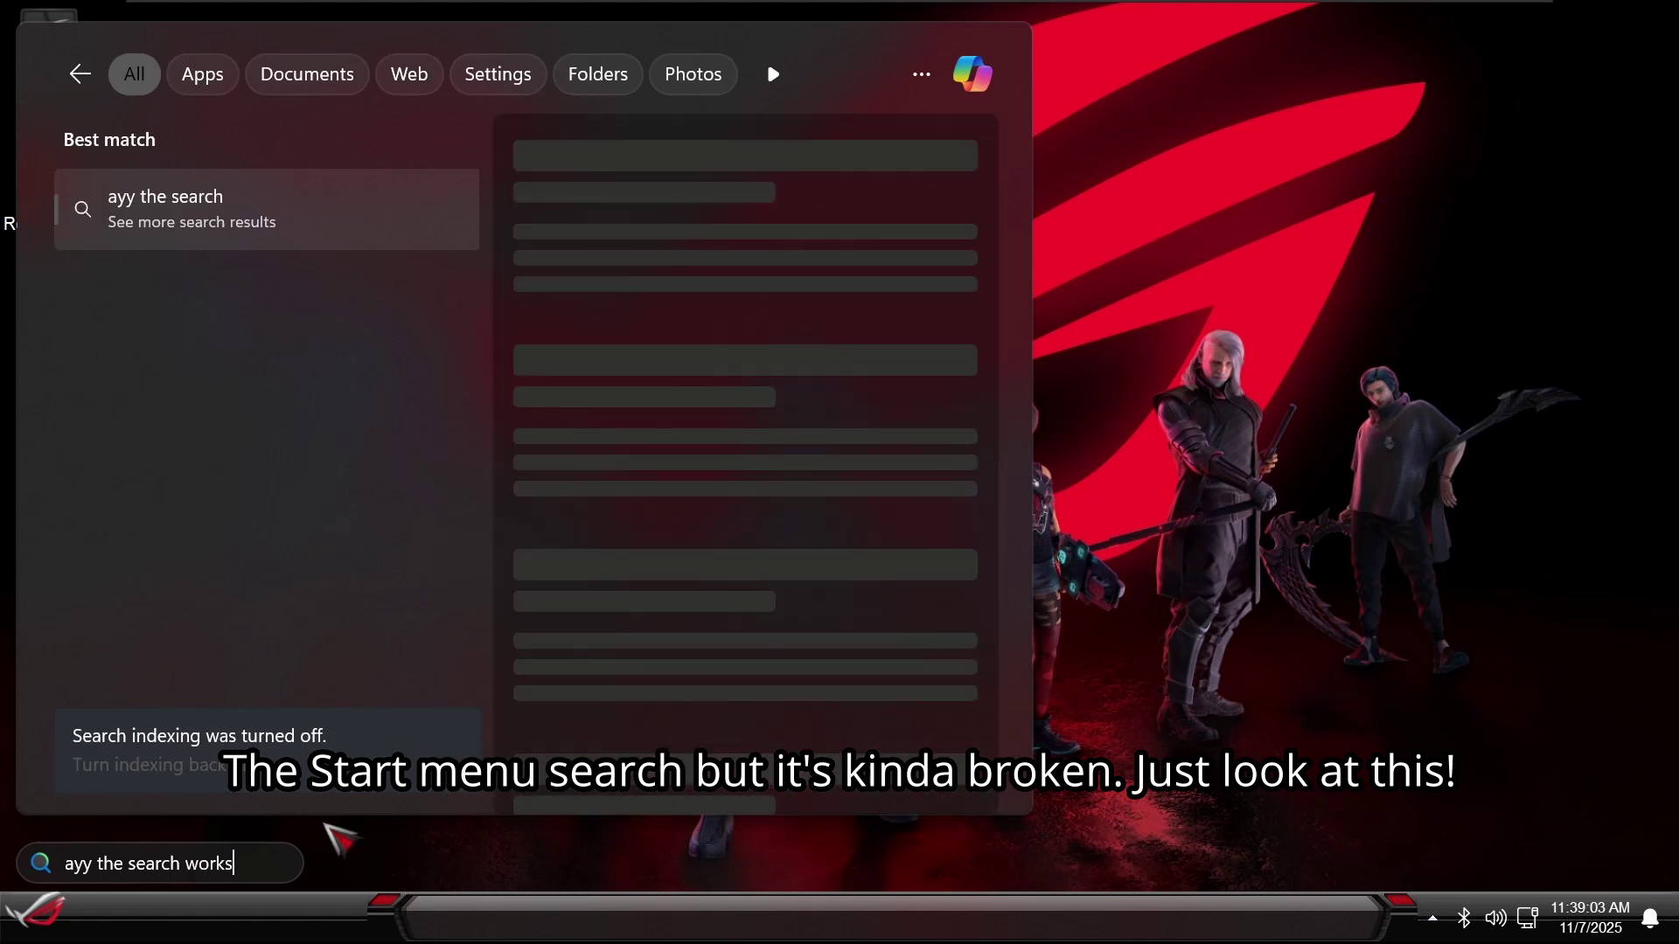
{"action": "left_click", "coordinate": [507, 822]}
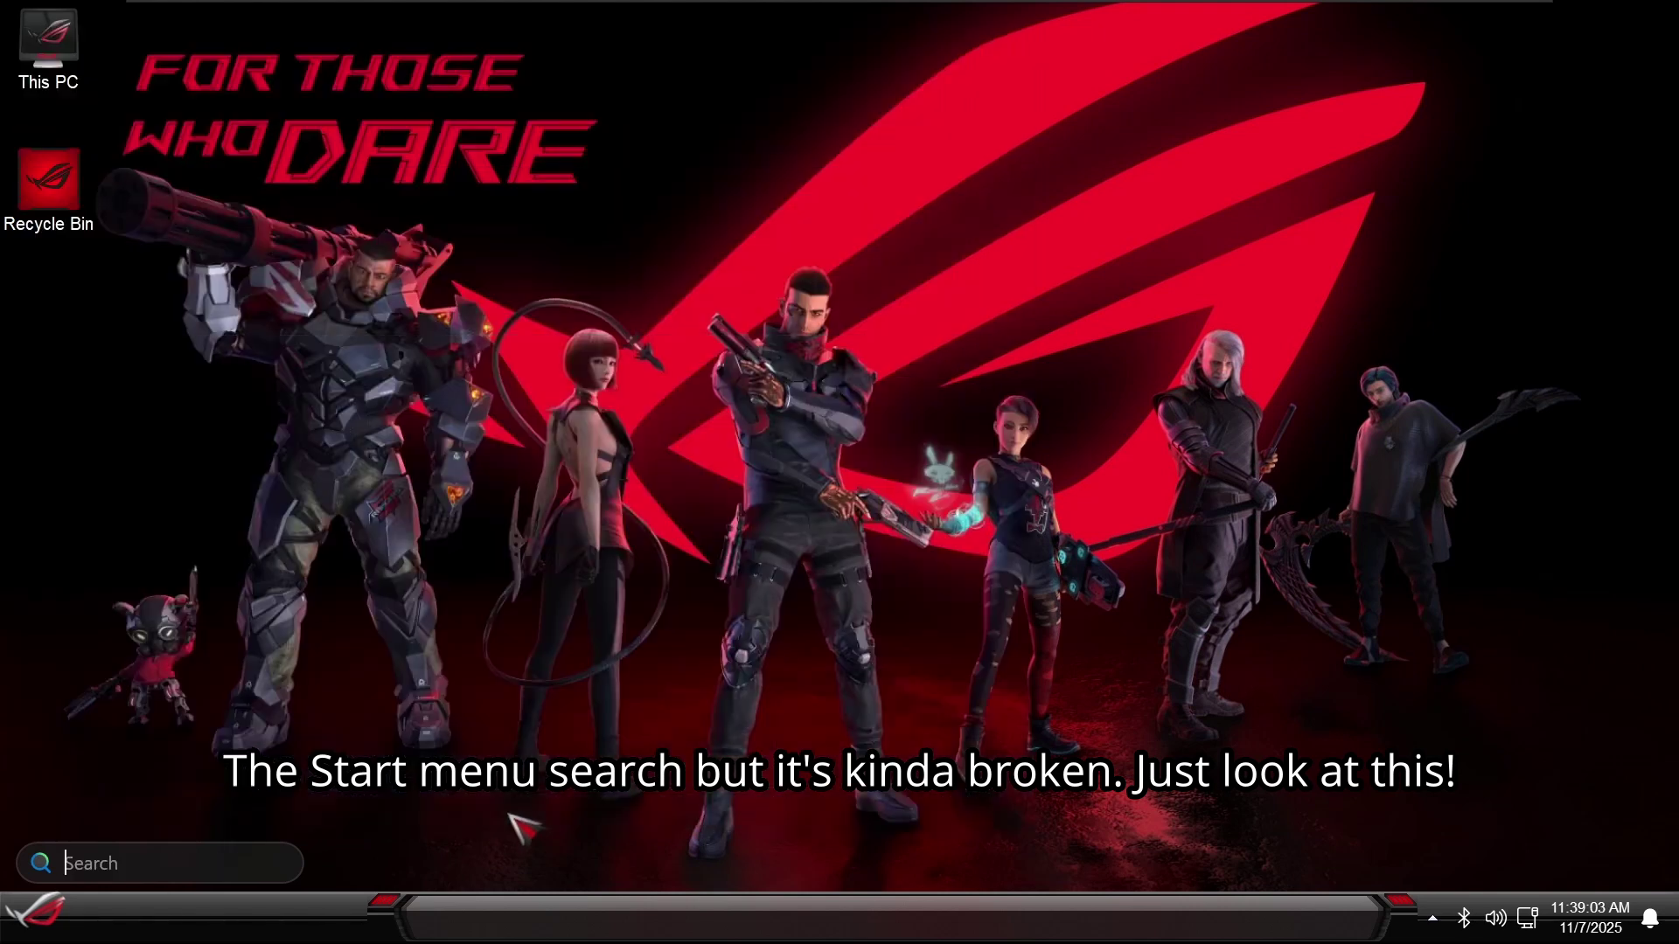
- Set the taskbar search to show only the search icon
{"action": "right_click", "coordinate": [497, 914]}
{"action": "mouse_move", "coordinate": [722, 675]}
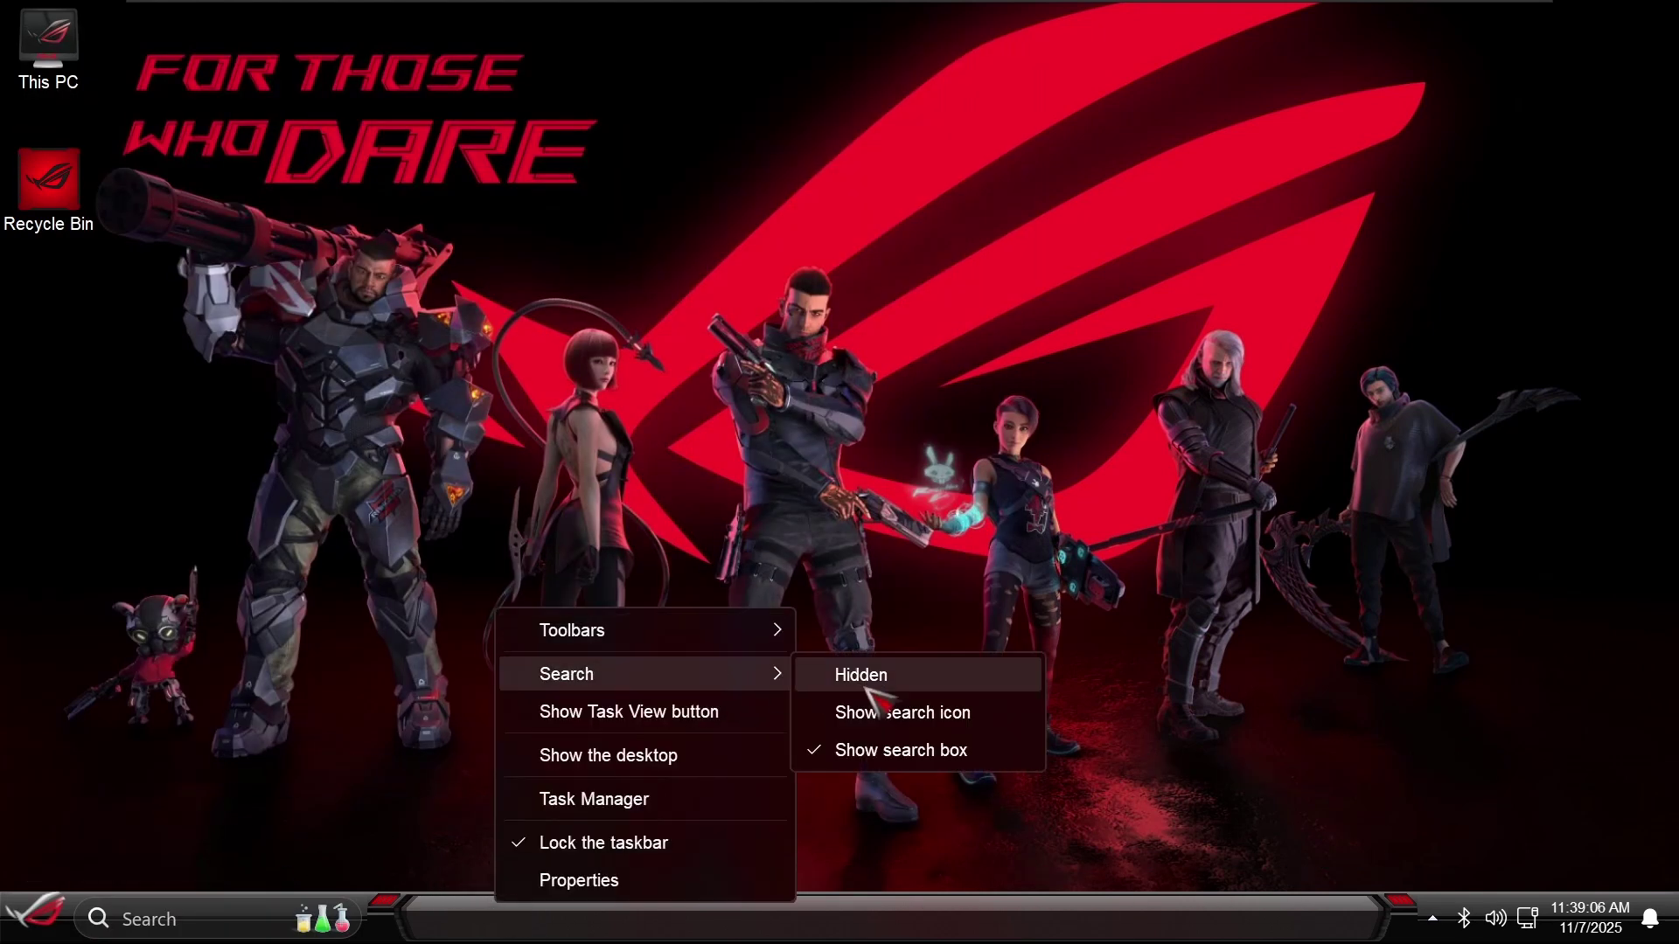
{"action": "left_click", "coordinate": [896, 708]}
- Open the taskbar's properties in StartAllBack configuration and browse through the available Start button icons
{"action": "right_click", "coordinate": [240, 910]}
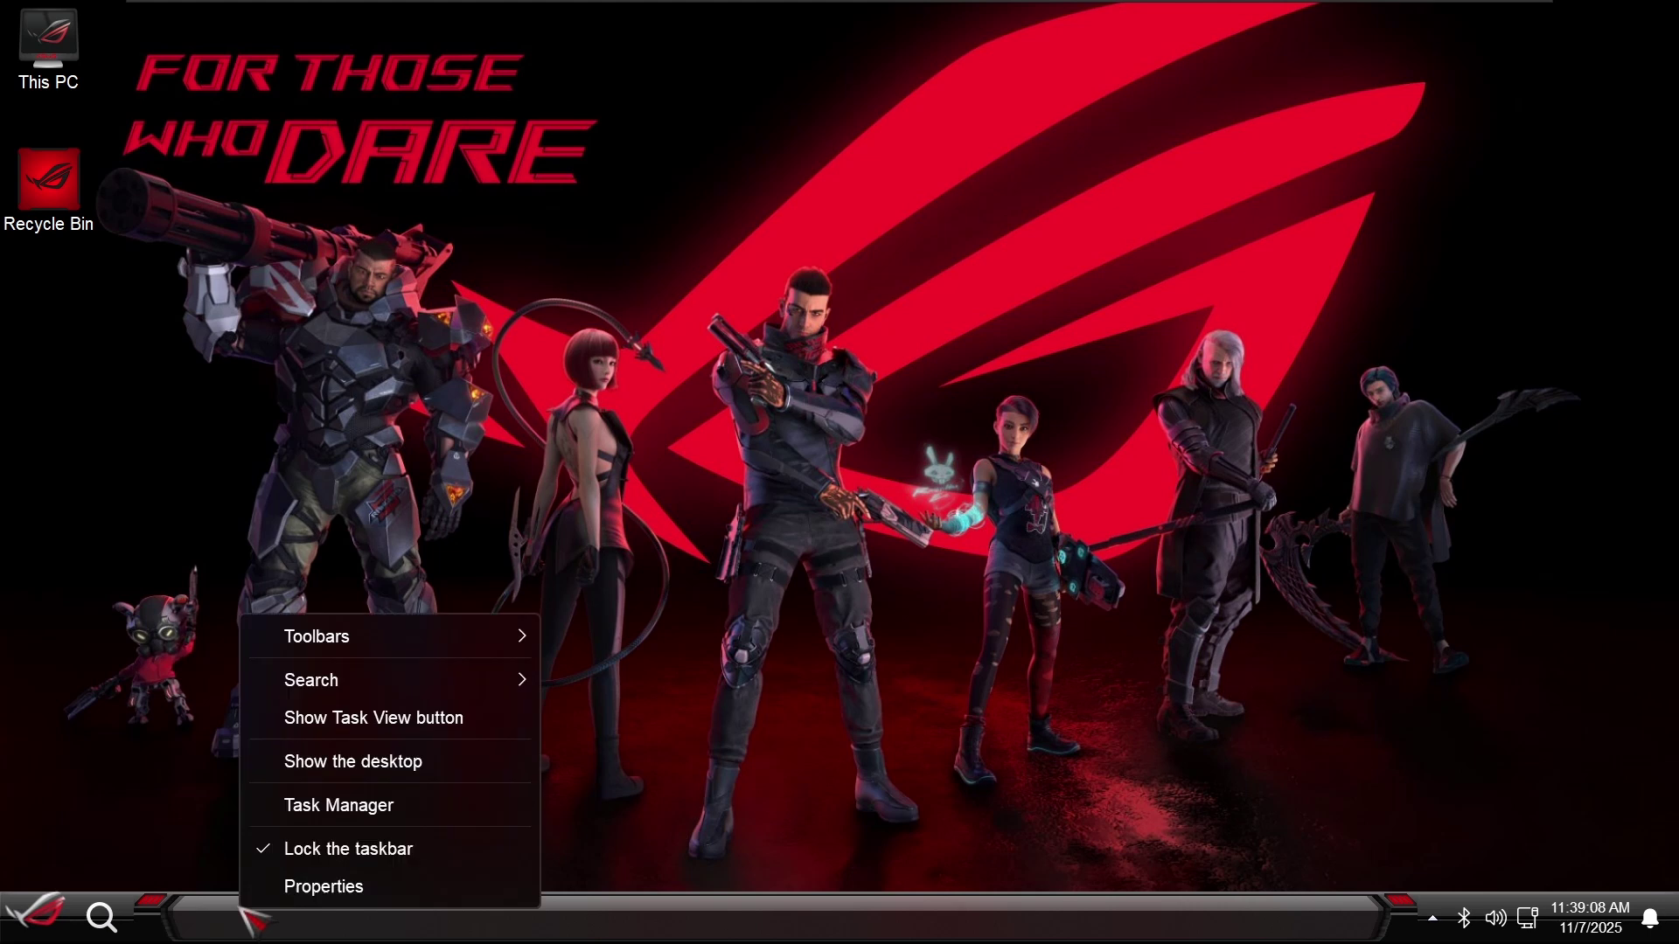
{"action": "left_click", "coordinate": [272, 895]}
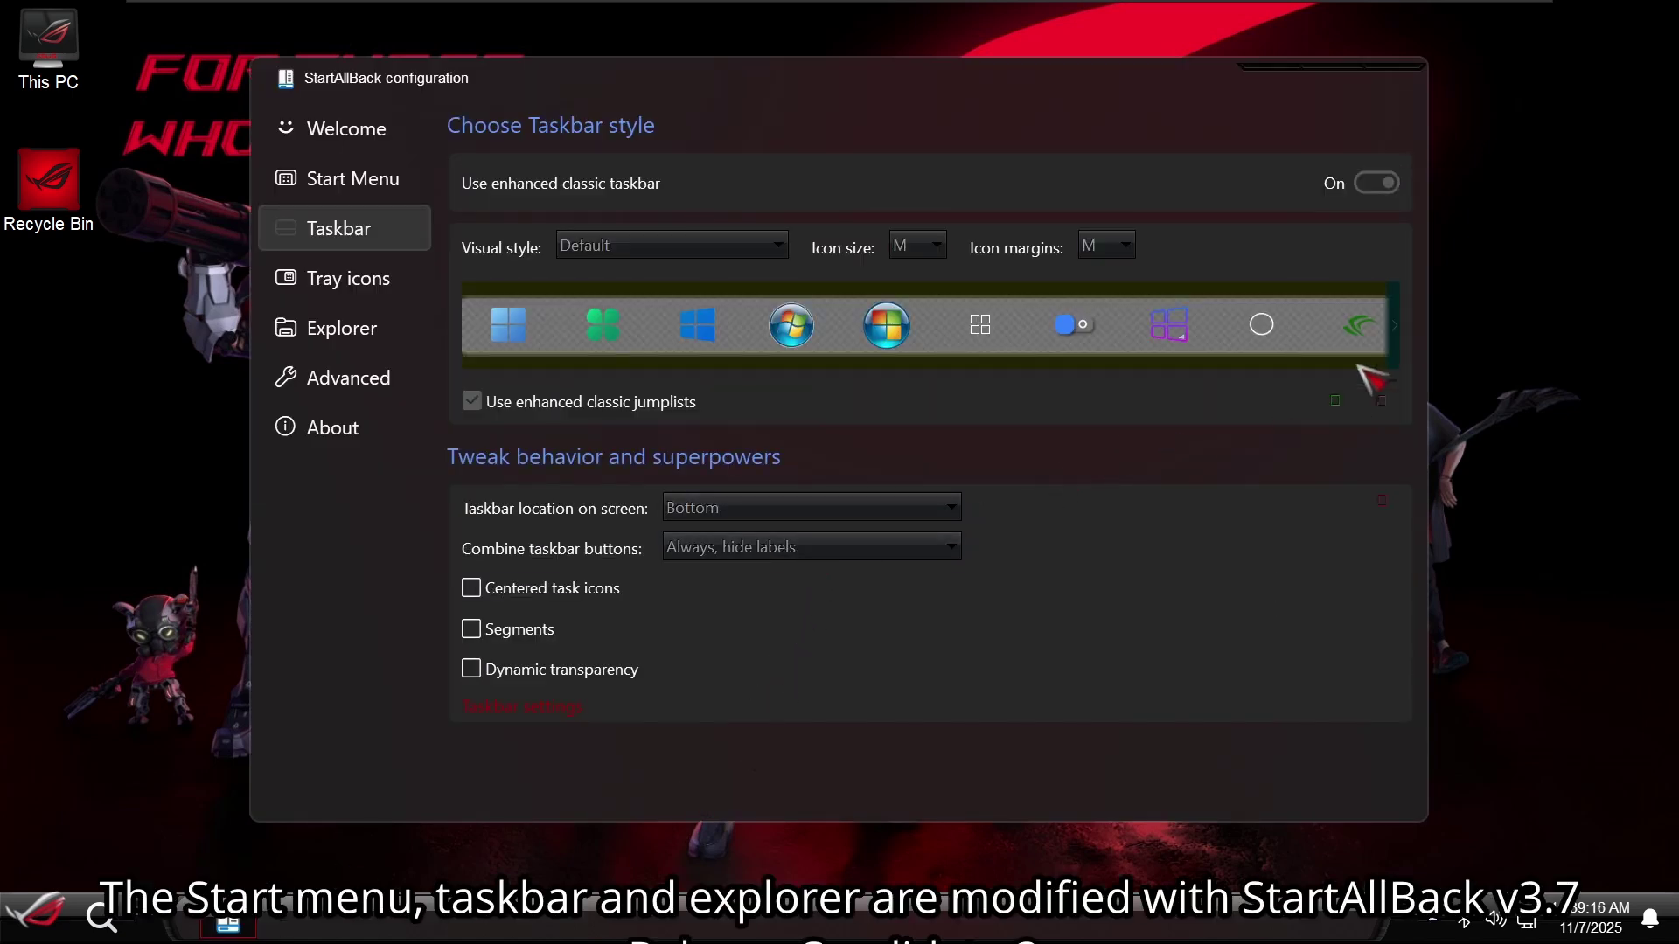
{"action": "left_click", "coordinate": [1397, 335]}
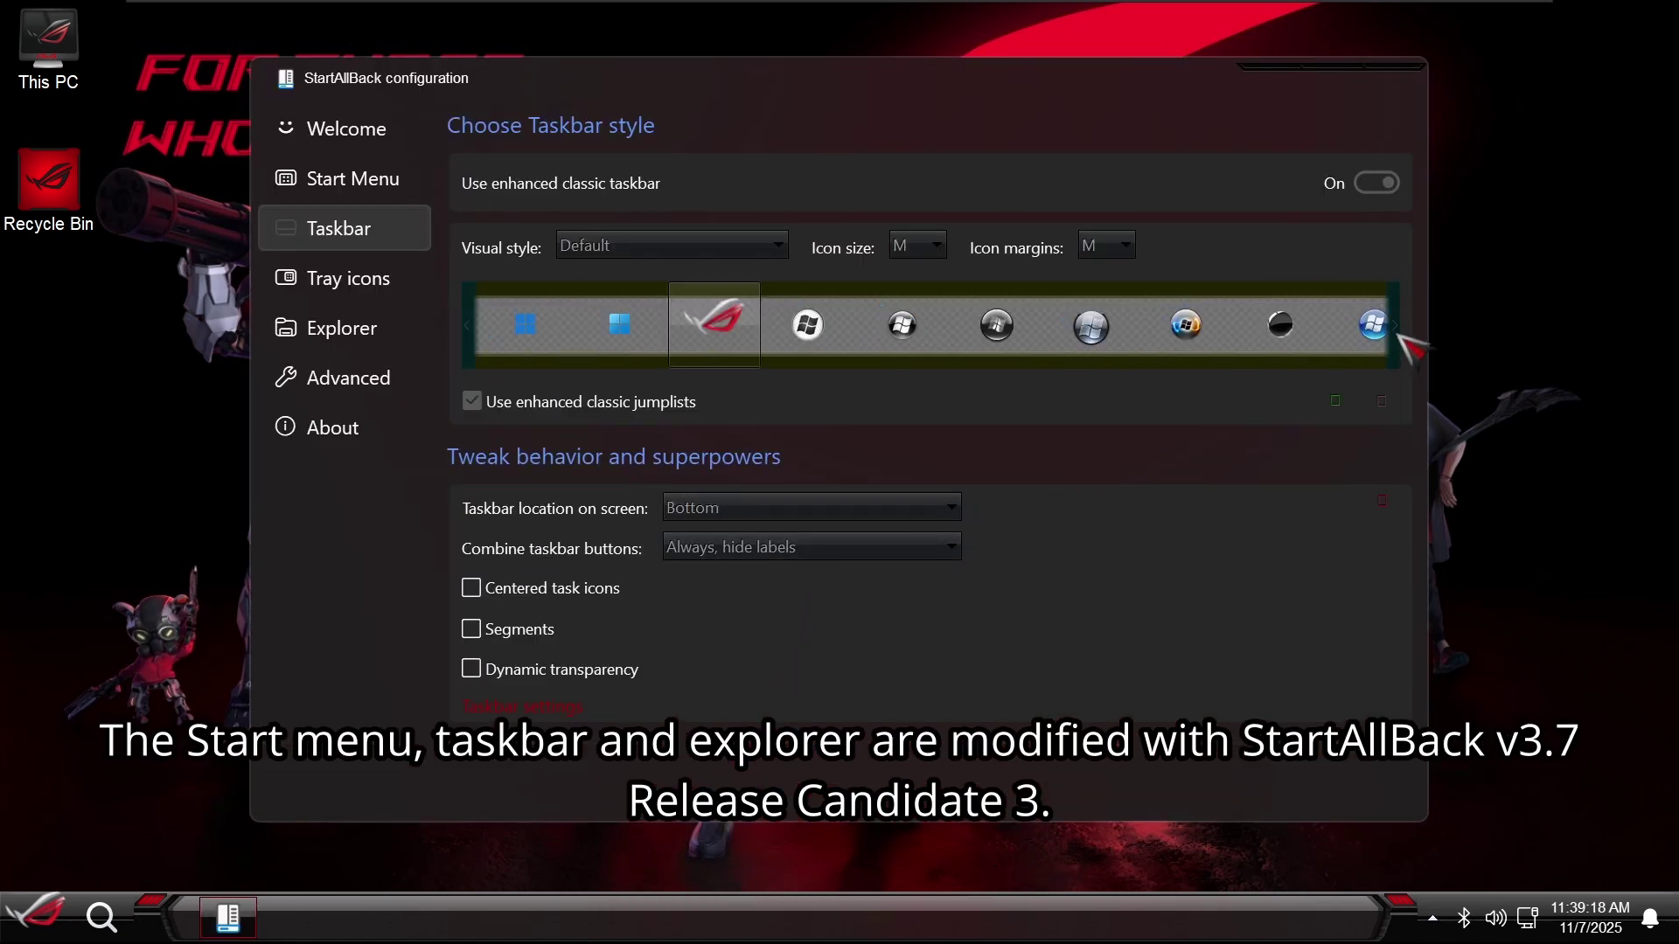
{"action": "left_click", "coordinate": [1397, 335]}
{"action": "left_click", "coordinate": [1398, 335]}
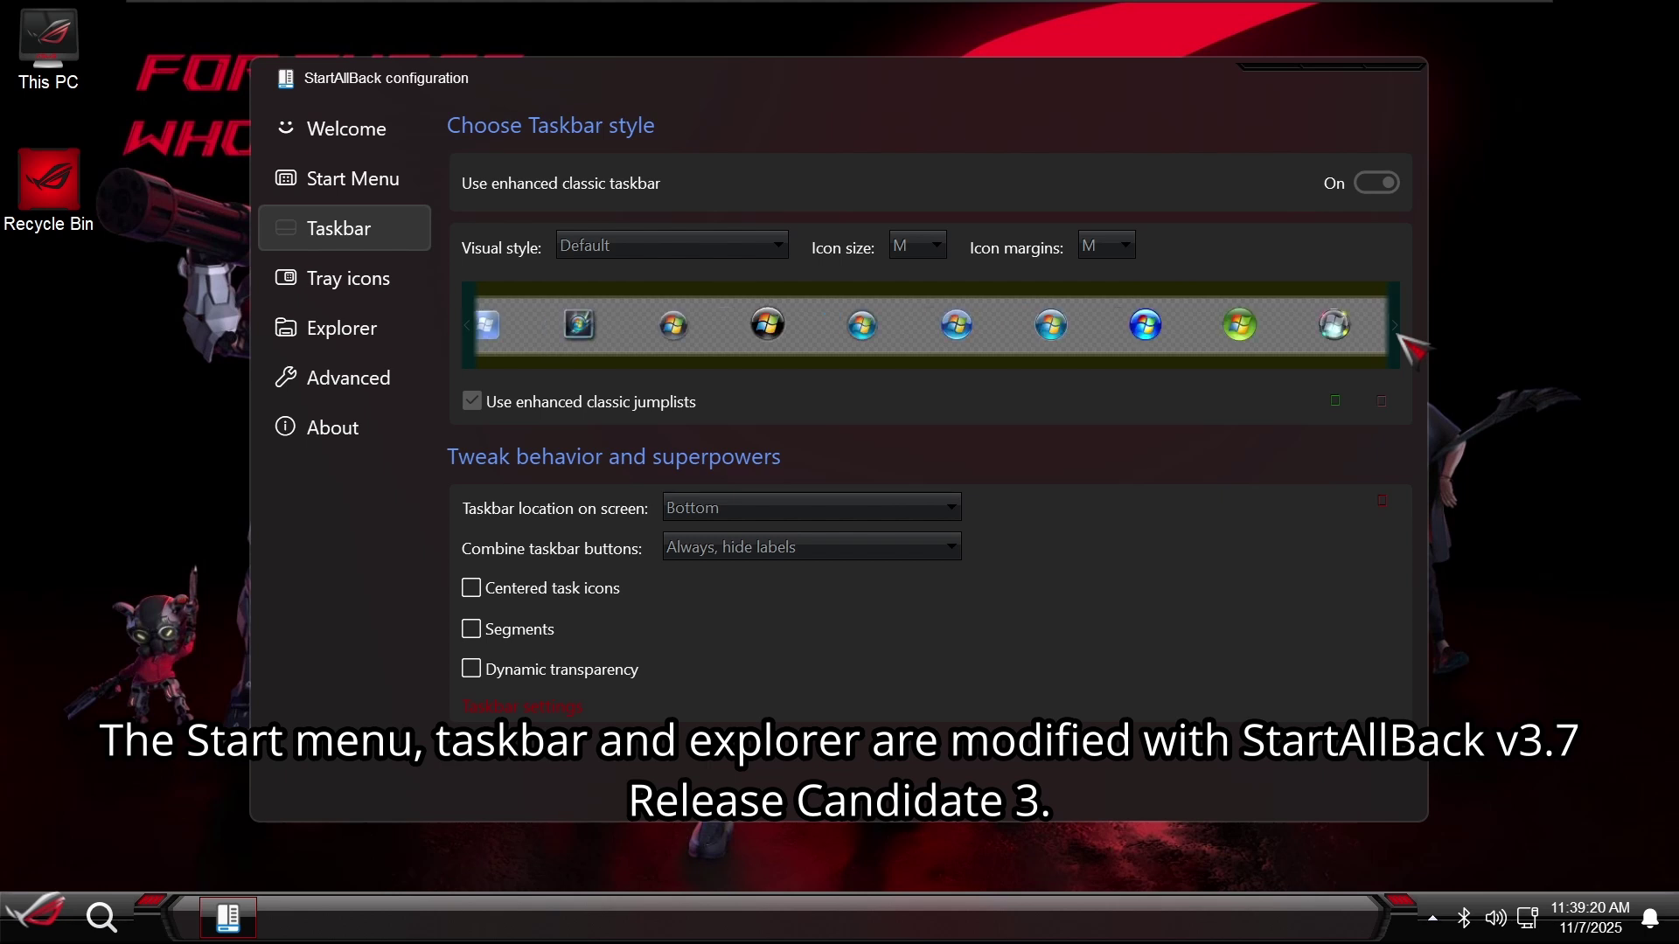
{"action": "left_click", "coordinate": [1397, 334]}
{"action": "left_click", "coordinate": [1397, 335]}
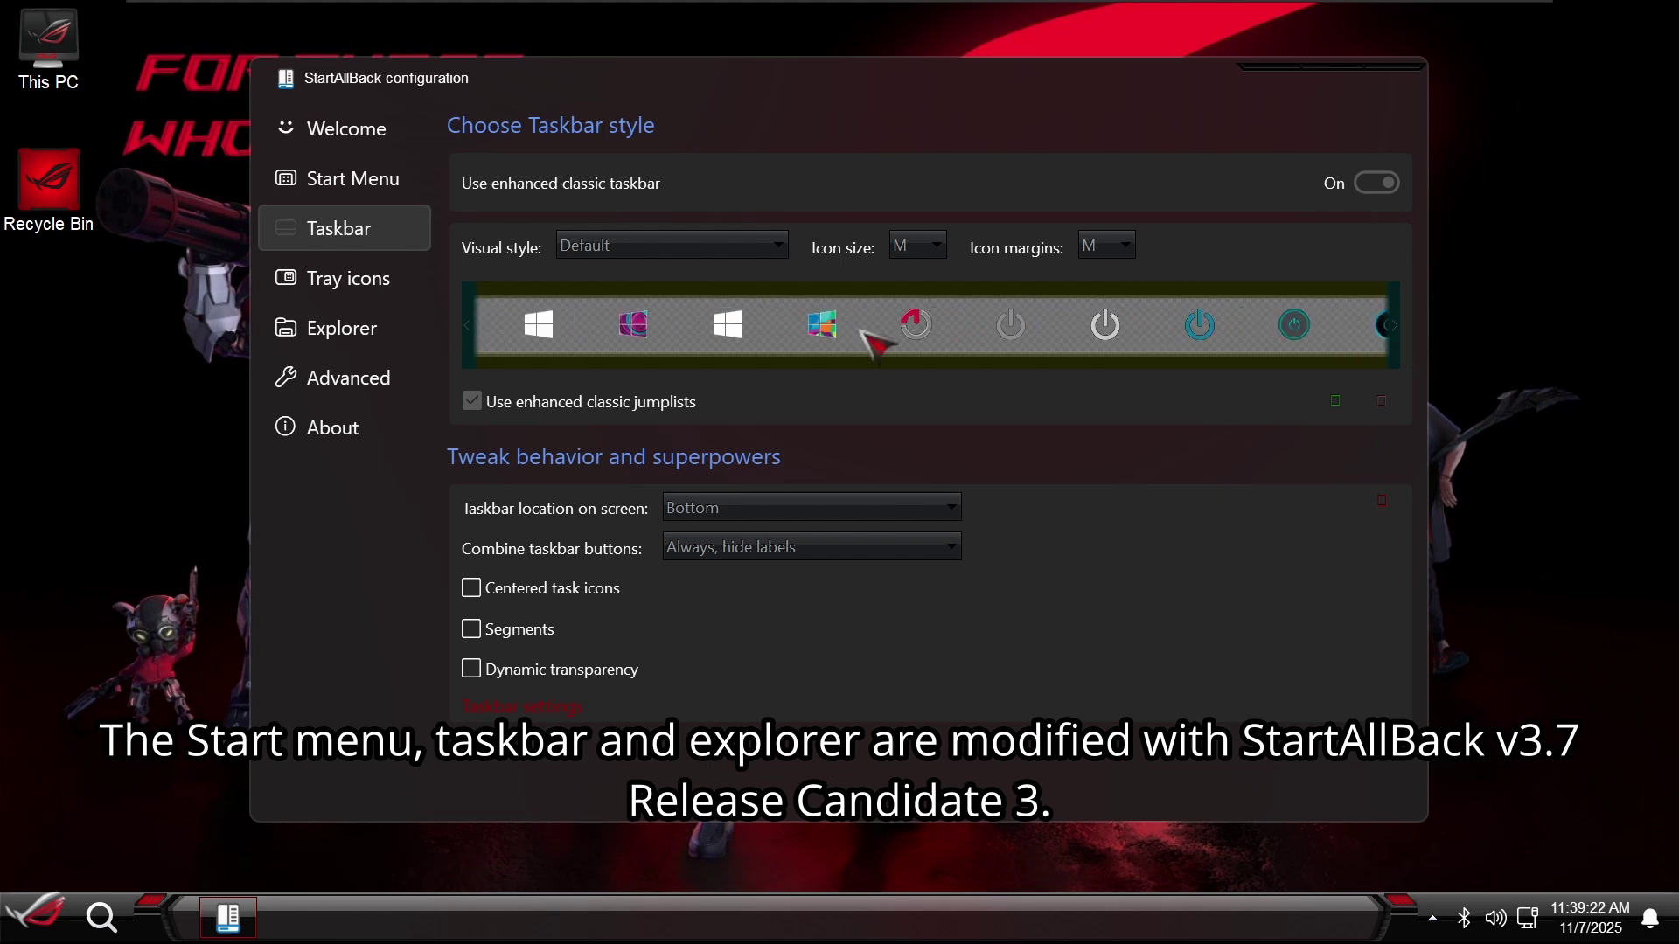
- Review the About and Advanced pages of the StartAllBack configuration
{"action": "left_click", "coordinate": [339, 428]}
{"action": "left_click", "coordinate": [411, 378]}
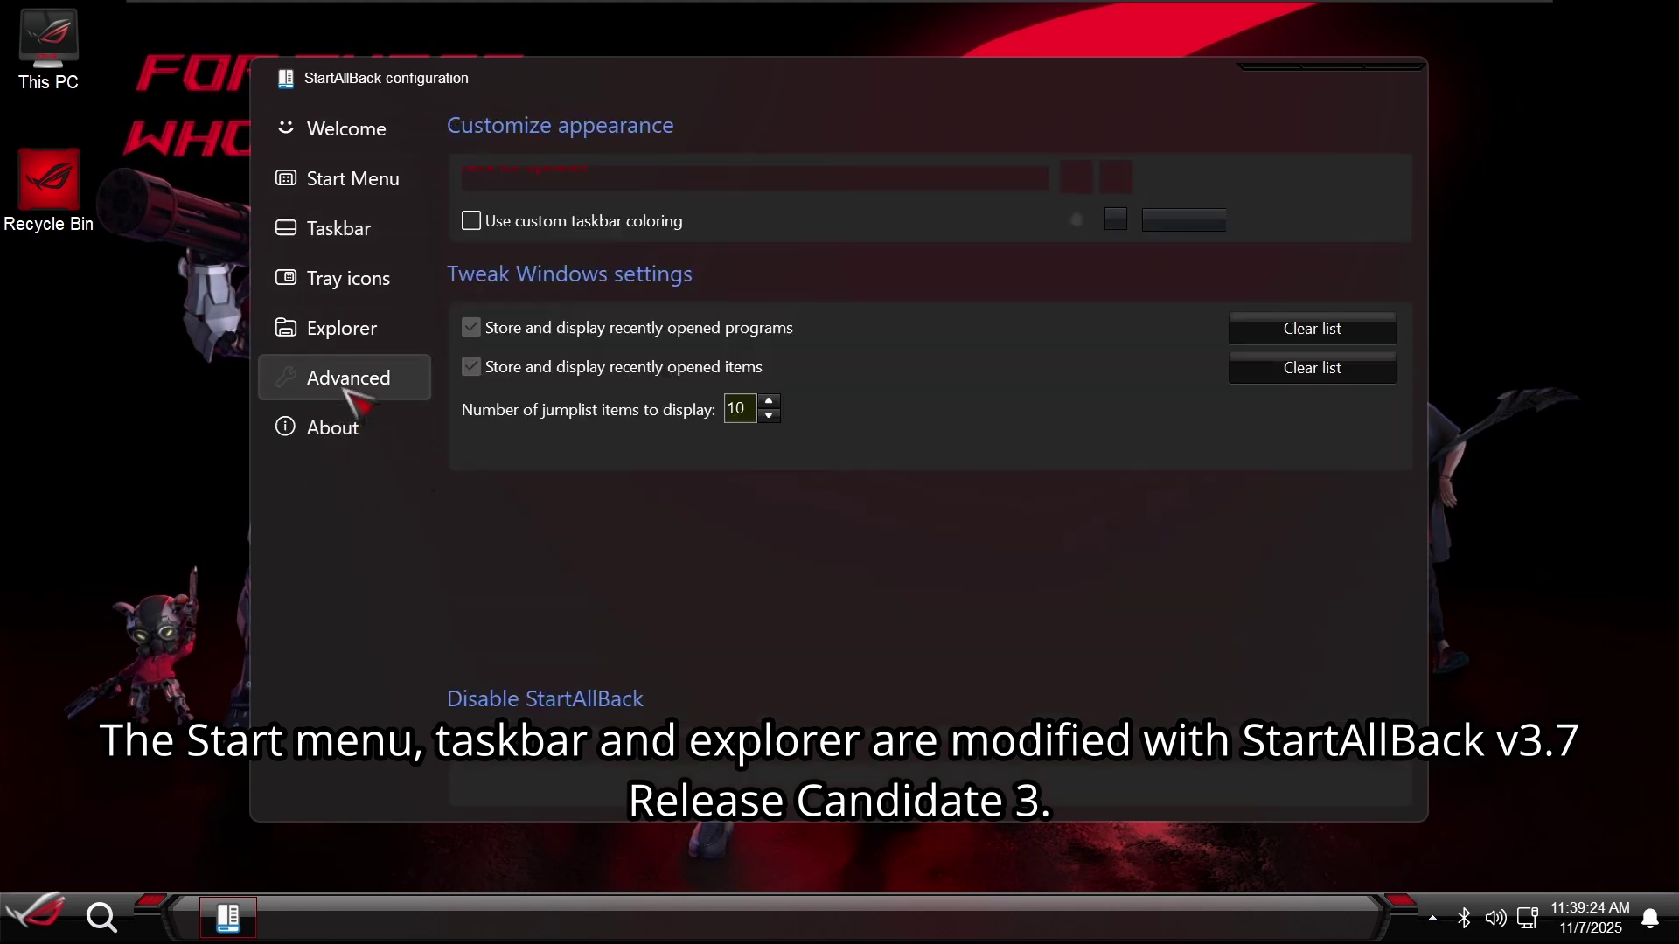
- Review the Explorer page of the StartAllBack configuration, close the window and inspect the desktop's context menu
{"action": "left_click", "coordinate": [384, 328]}
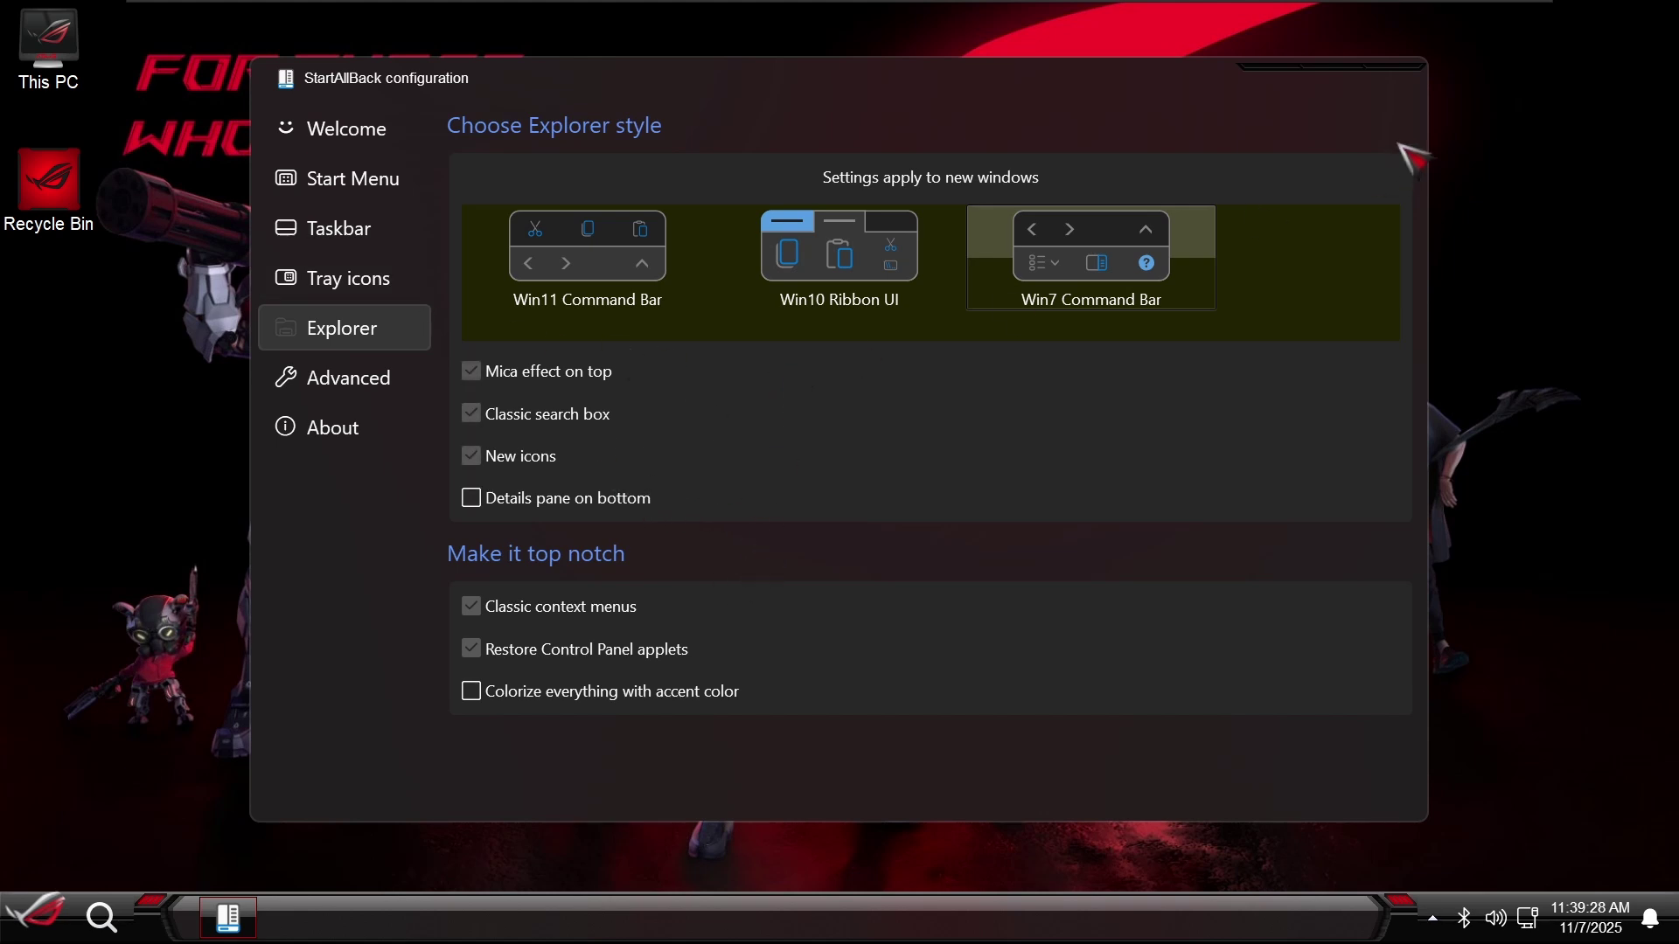
{"action": "left_click", "coordinate": [1403, 77]}
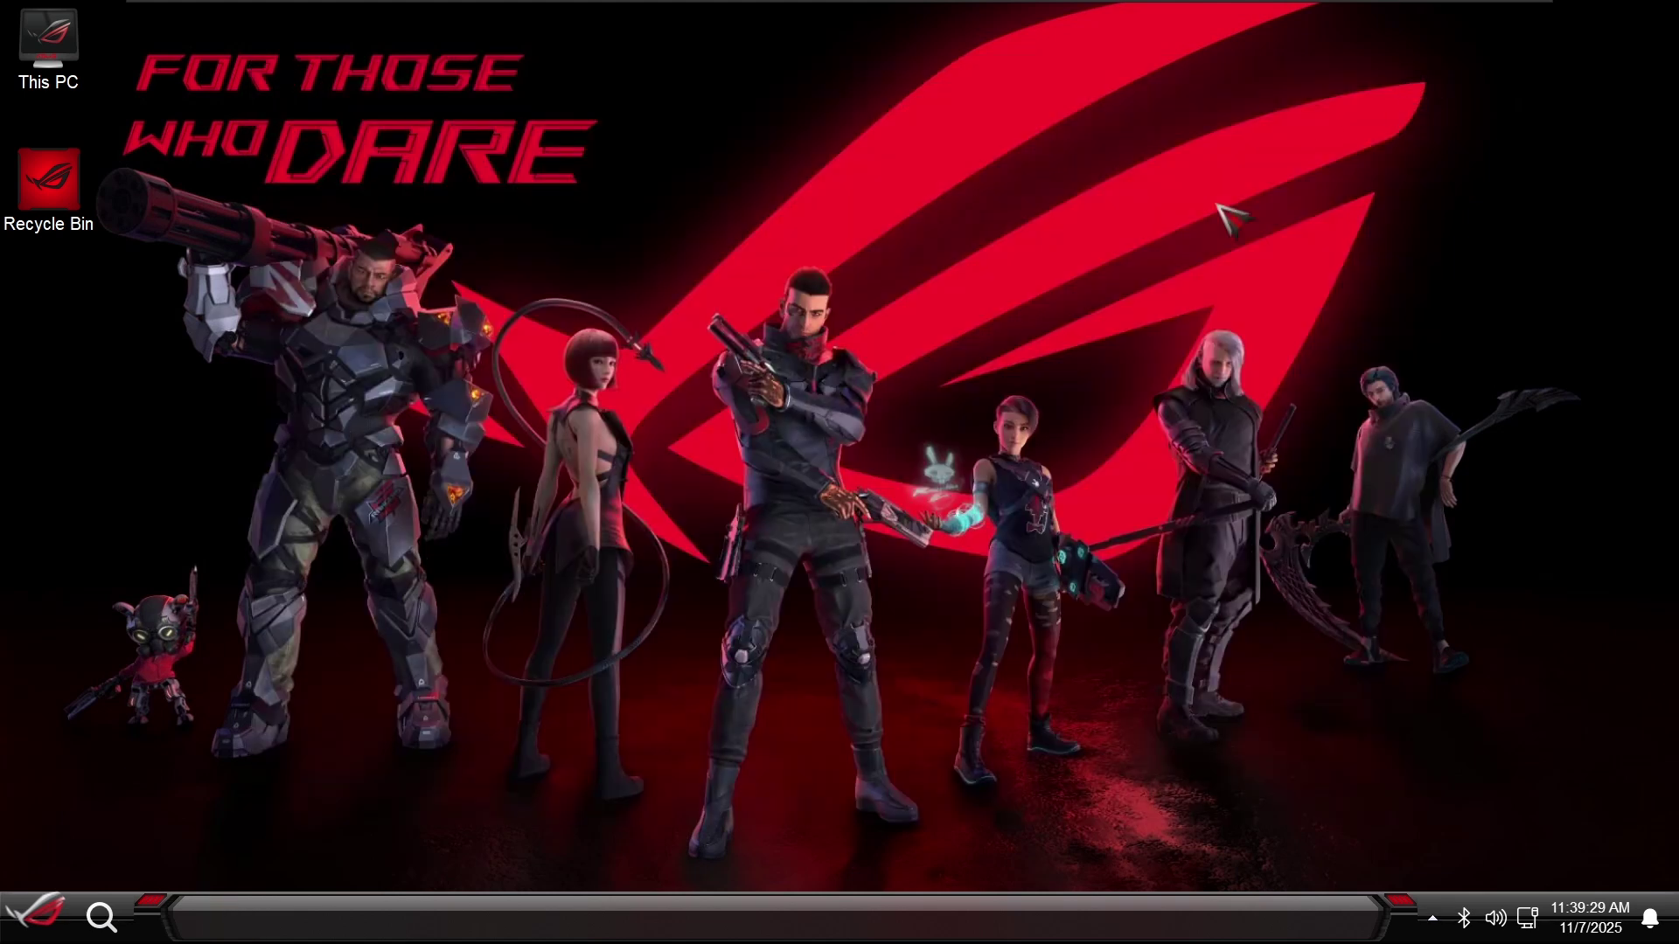
{"action": "right_click", "coordinate": [52, 479]}
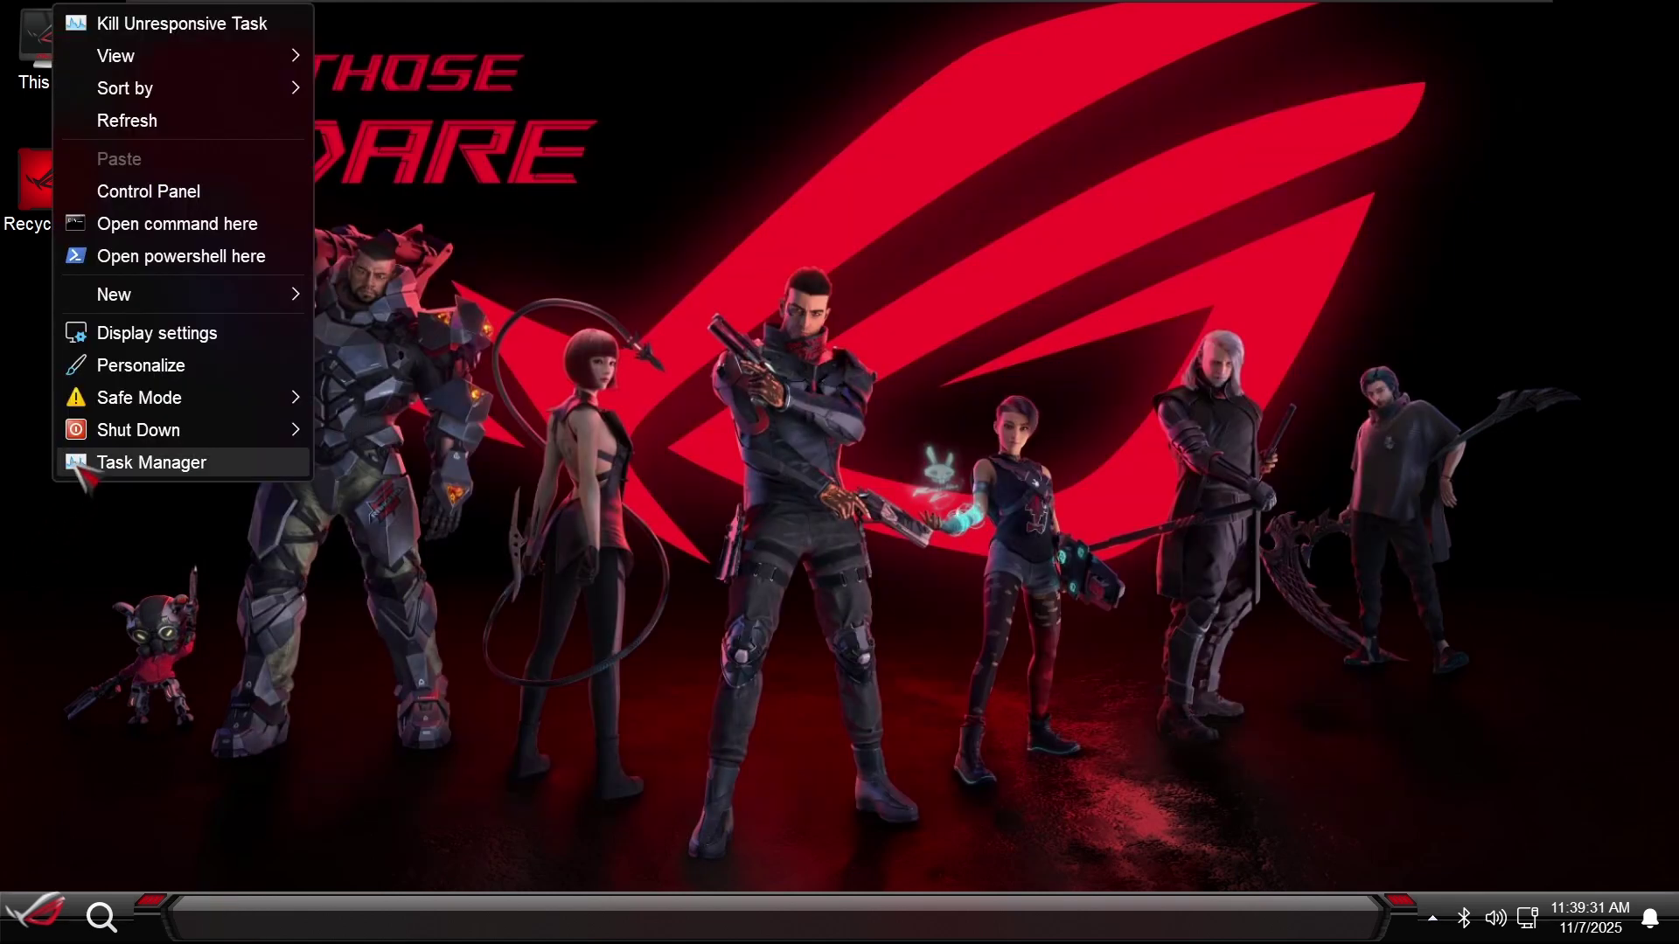
{"action": "left_click", "coordinate": [215, 507]}
- Open Control Panel by running the control command from the Run dialog
{"action": "key", "text": "super+r"}
{"action": "type", "text": "winver"}
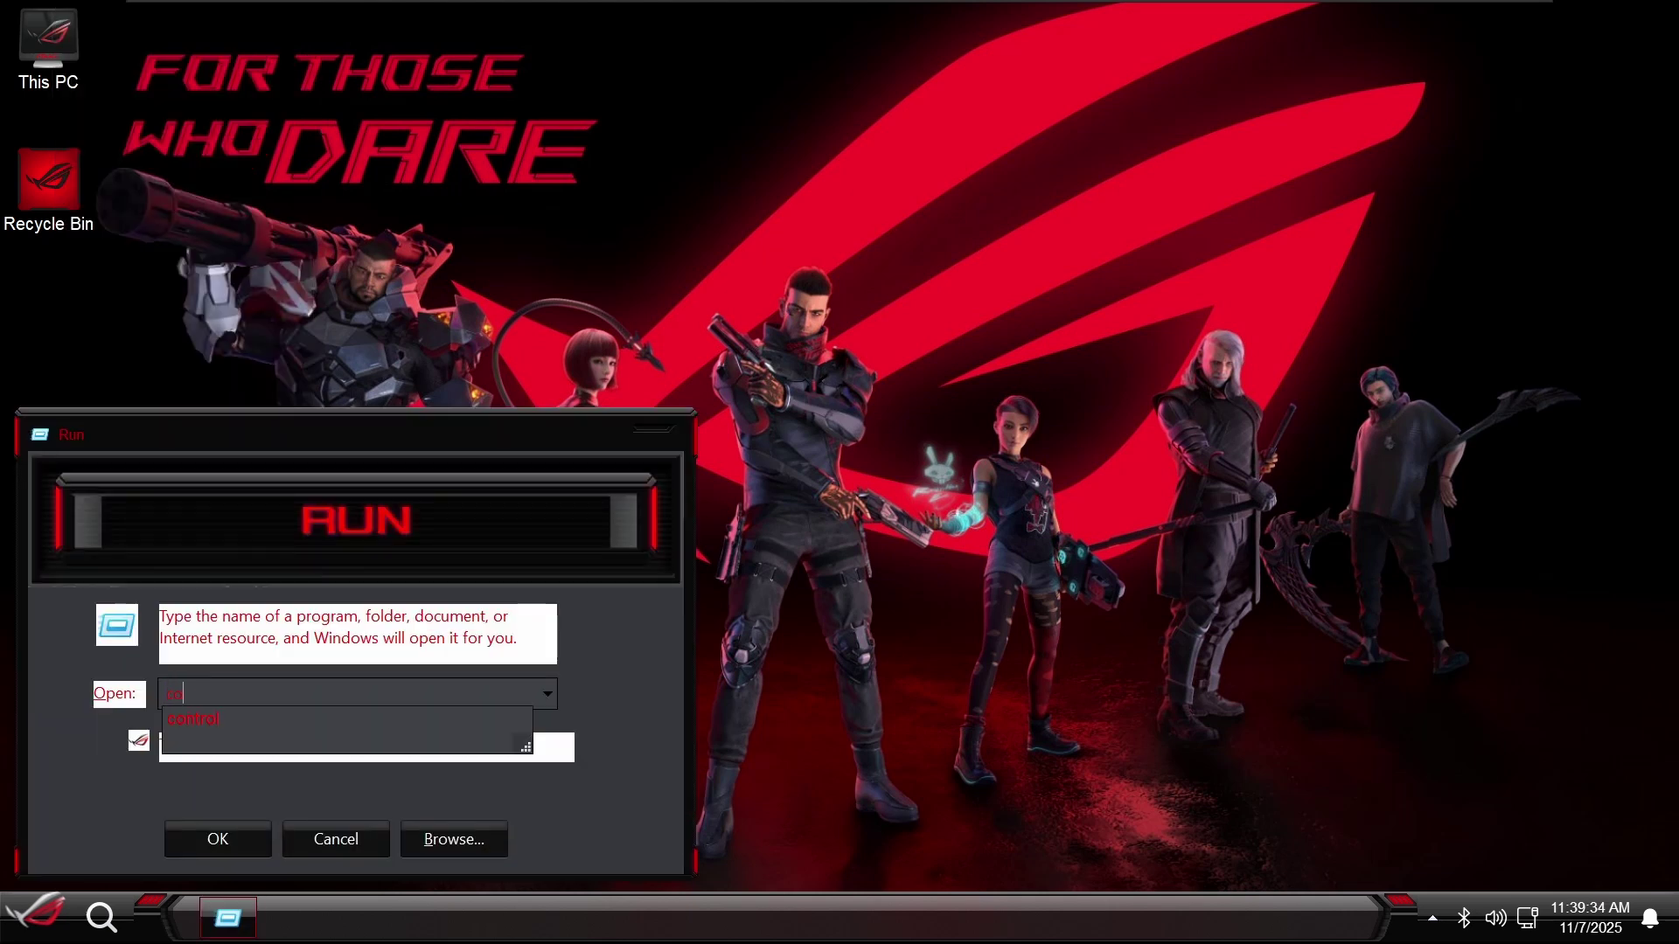
{"action": "key", "text": "Return"}
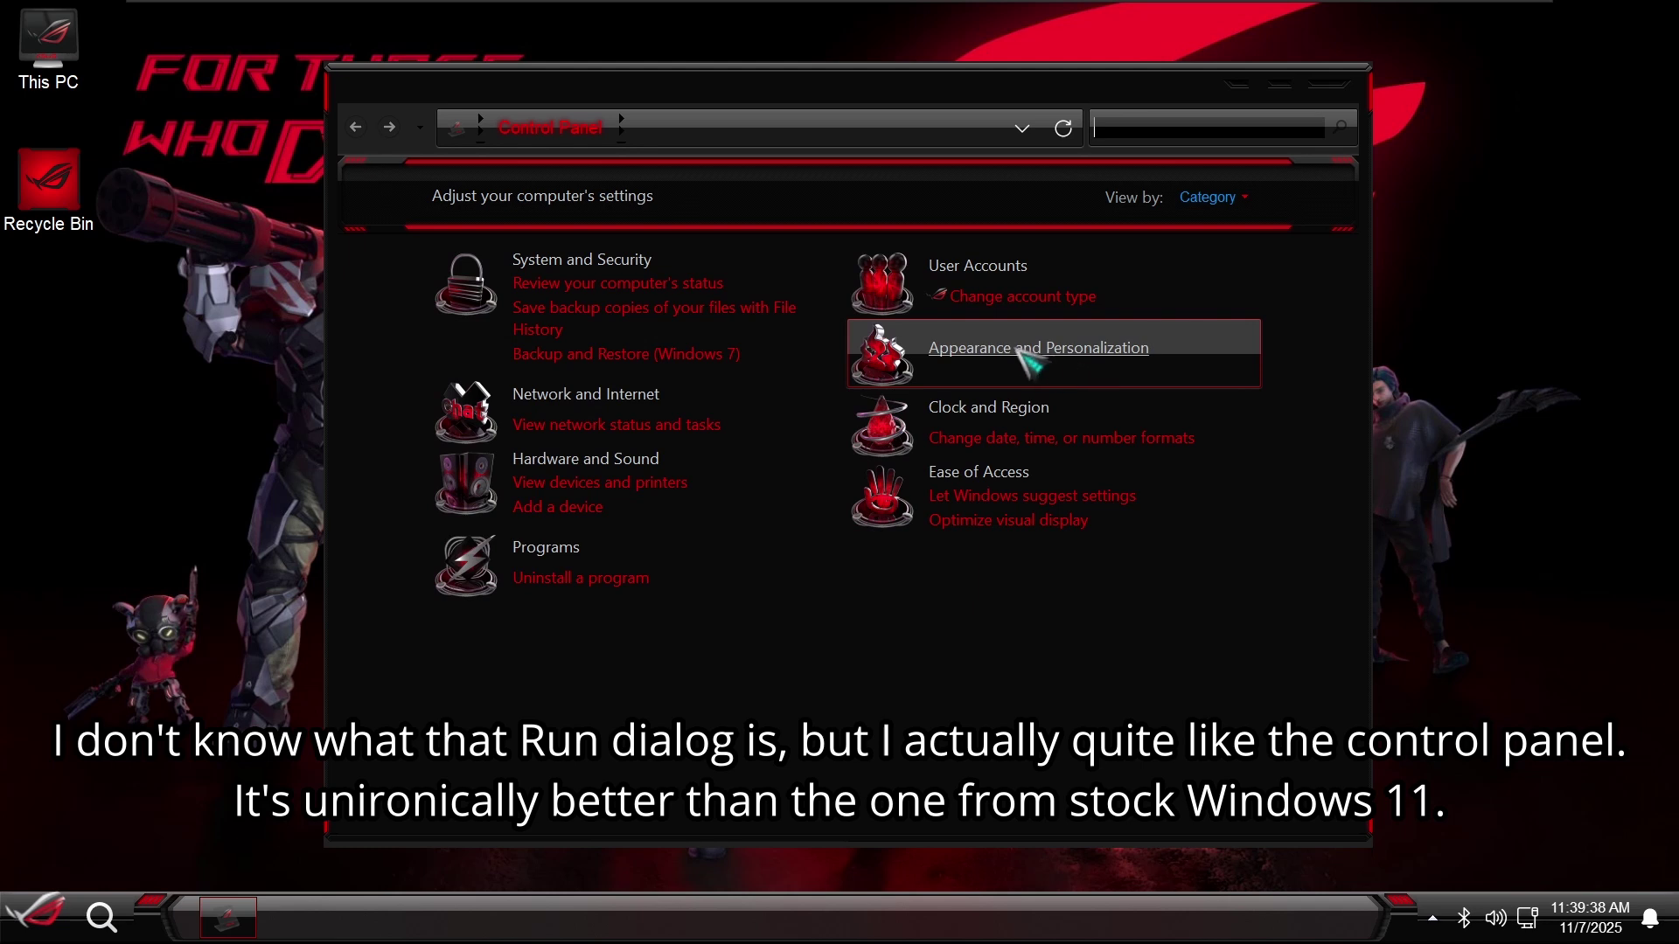
- Review the computer's basic information on the System page under System and Security, and return to the Control Panel home
{"action": "left_click", "coordinate": [612, 263]}
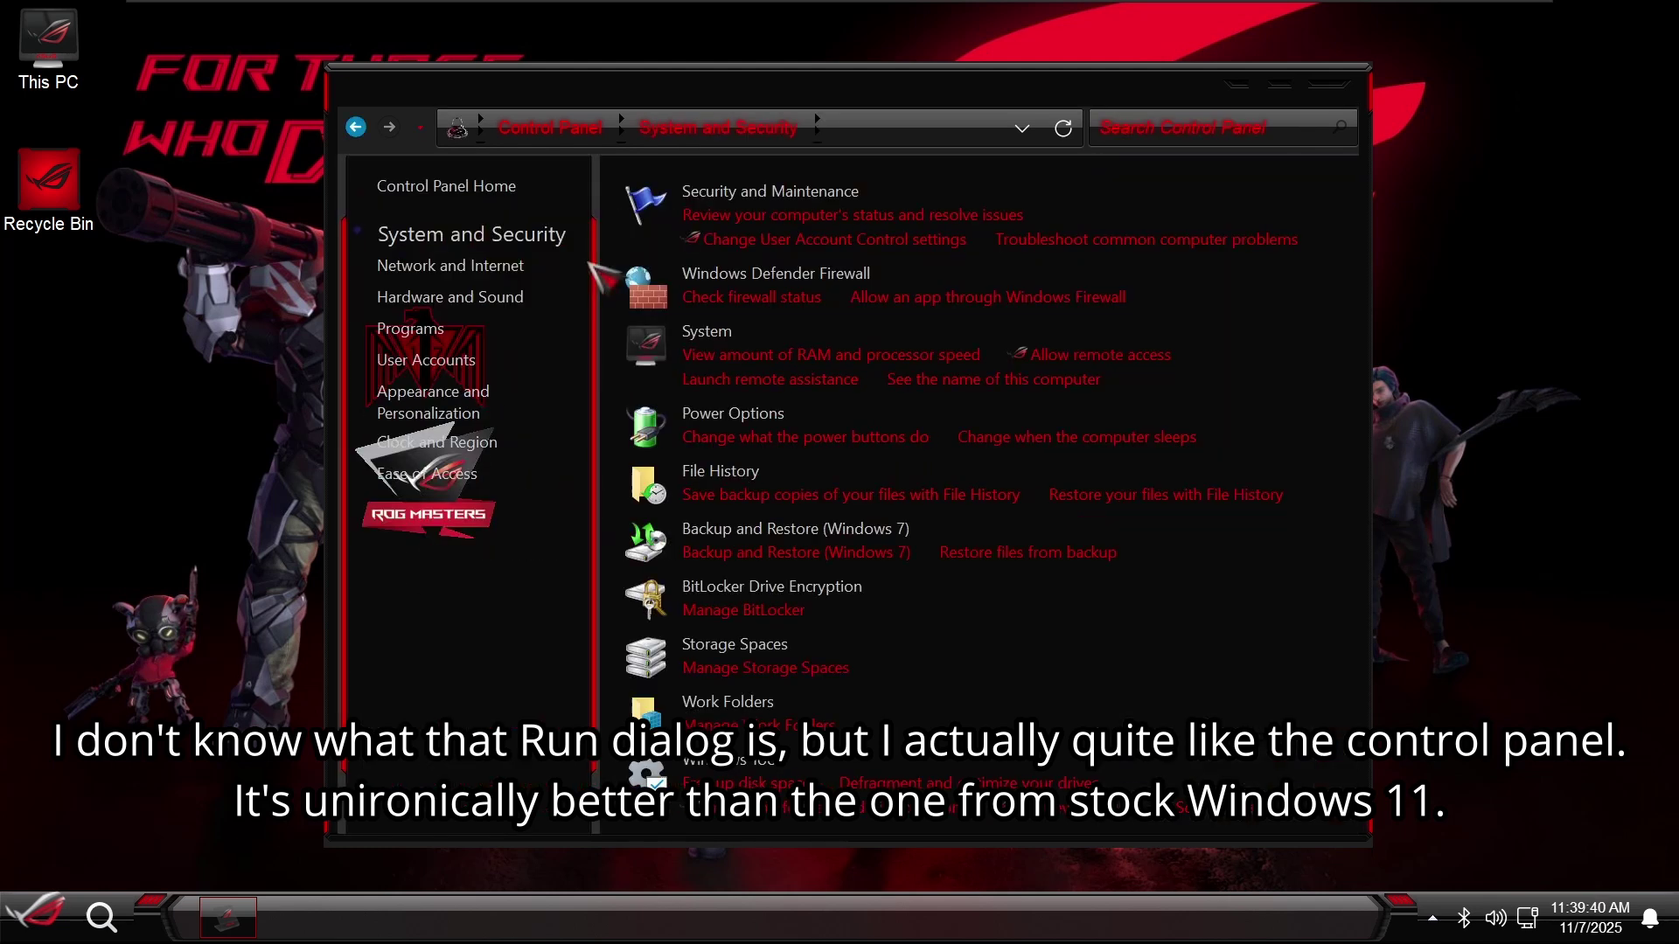
{"action": "left_click", "coordinate": [700, 332]}
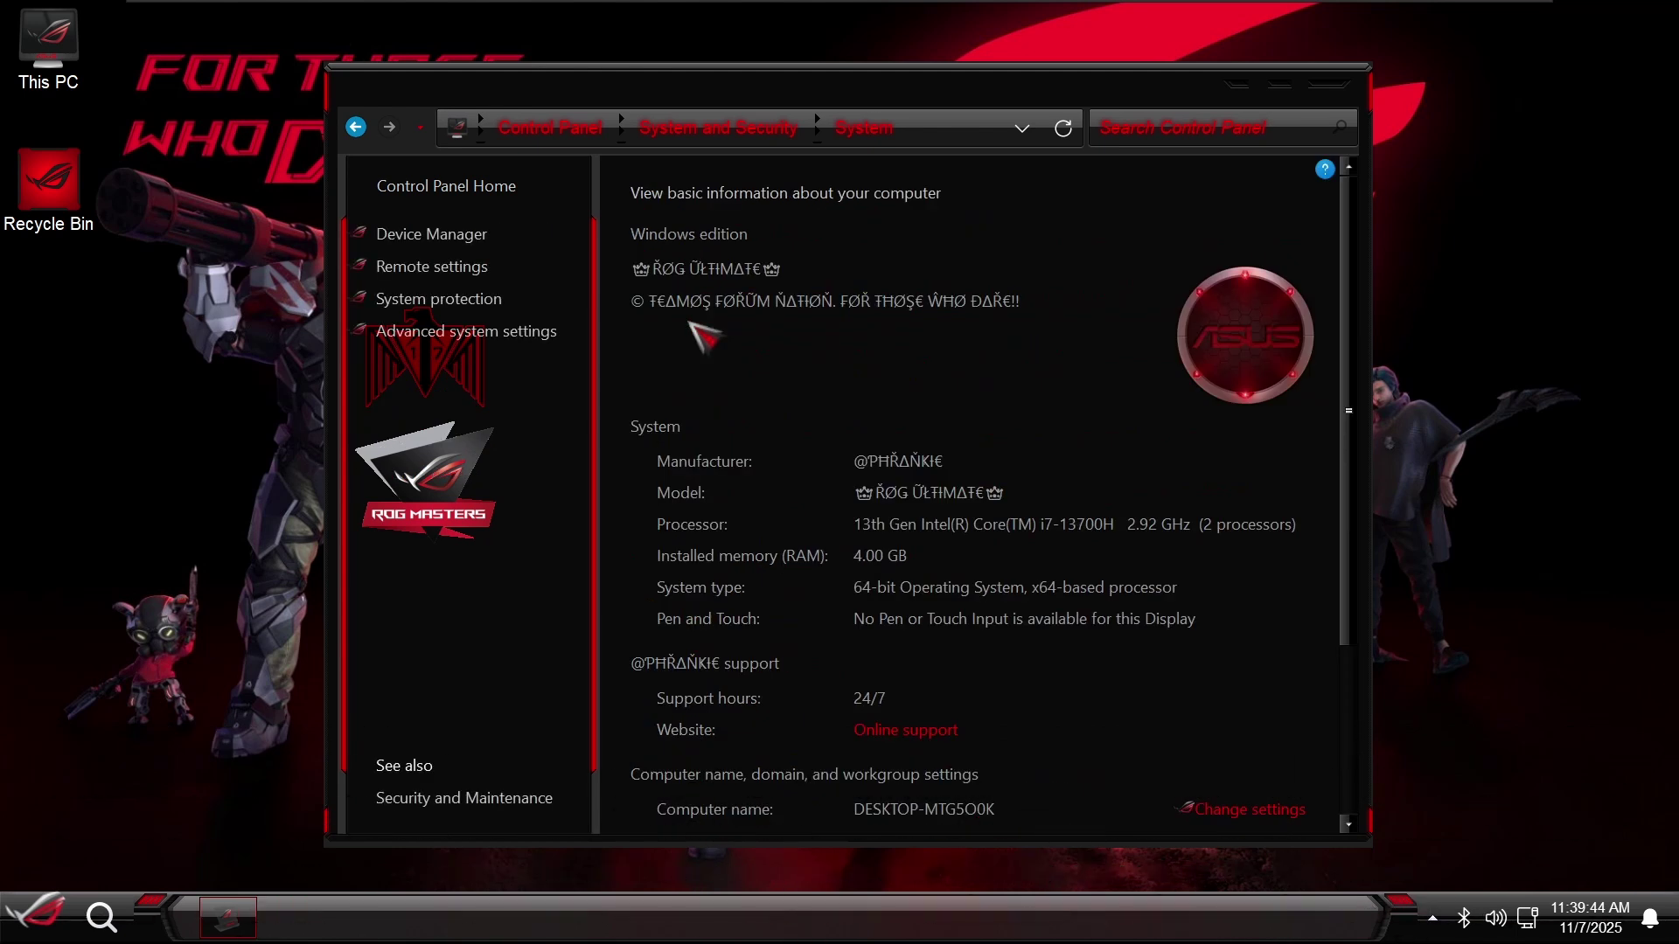
{"action": "scroll", "coordinate": [972, 545], "scroll_direction": "down", "scroll_amount": 3}
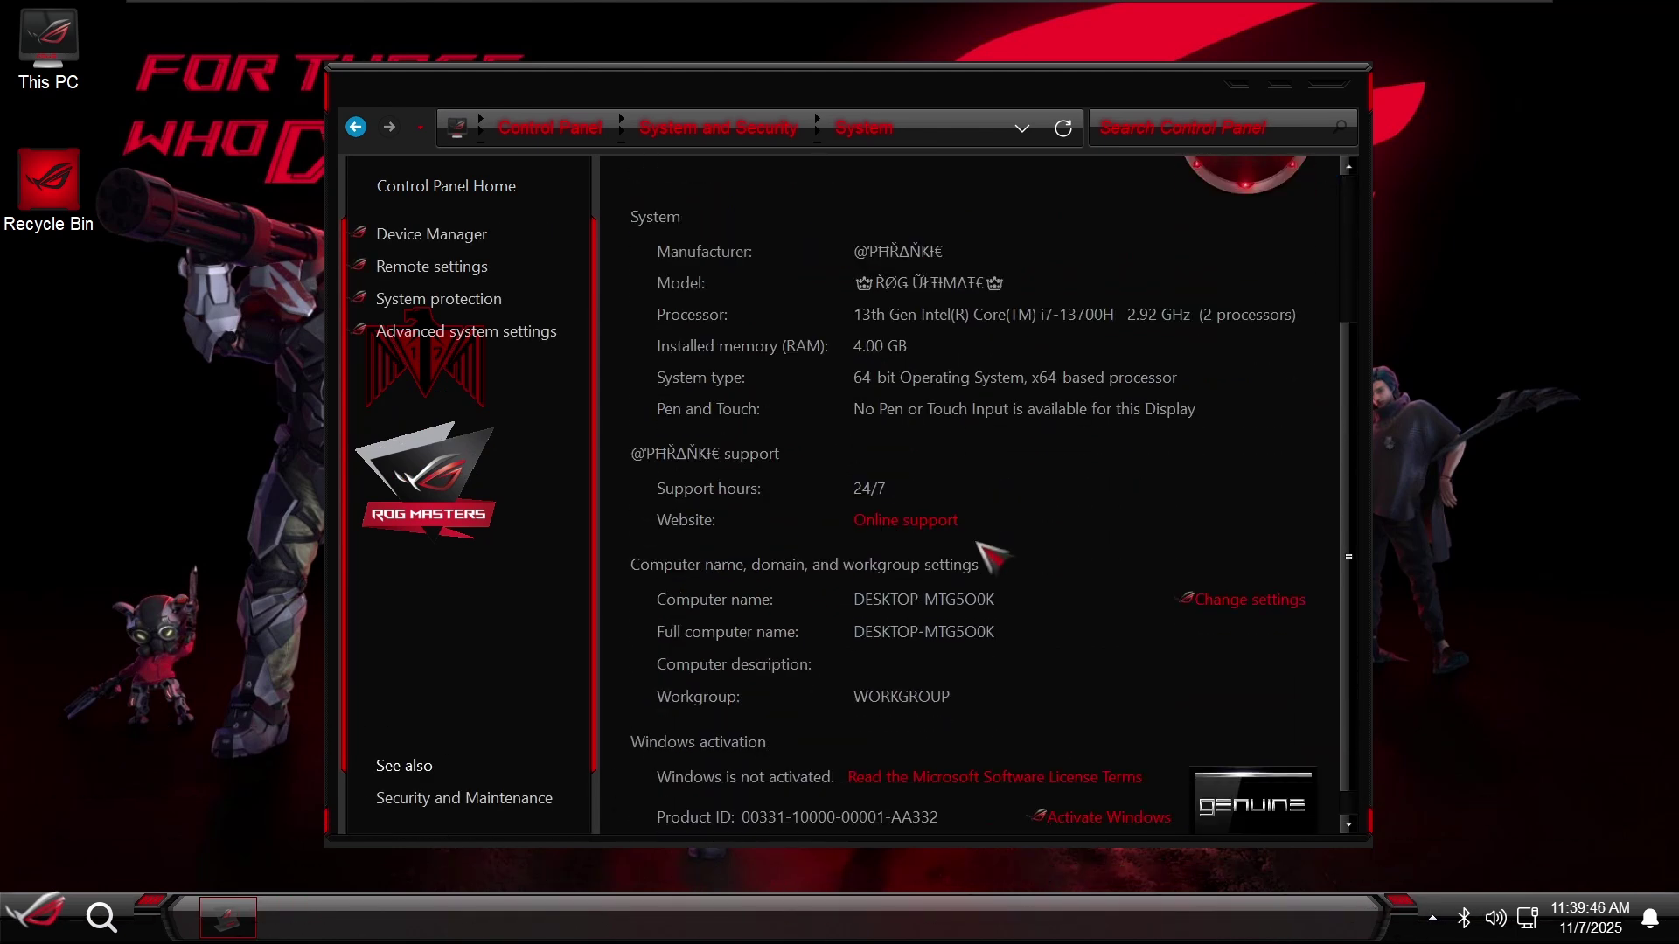
{"action": "scroll", "coordinate": [973, 547], "scroll_direction": "up", "scroll_amount": 3}
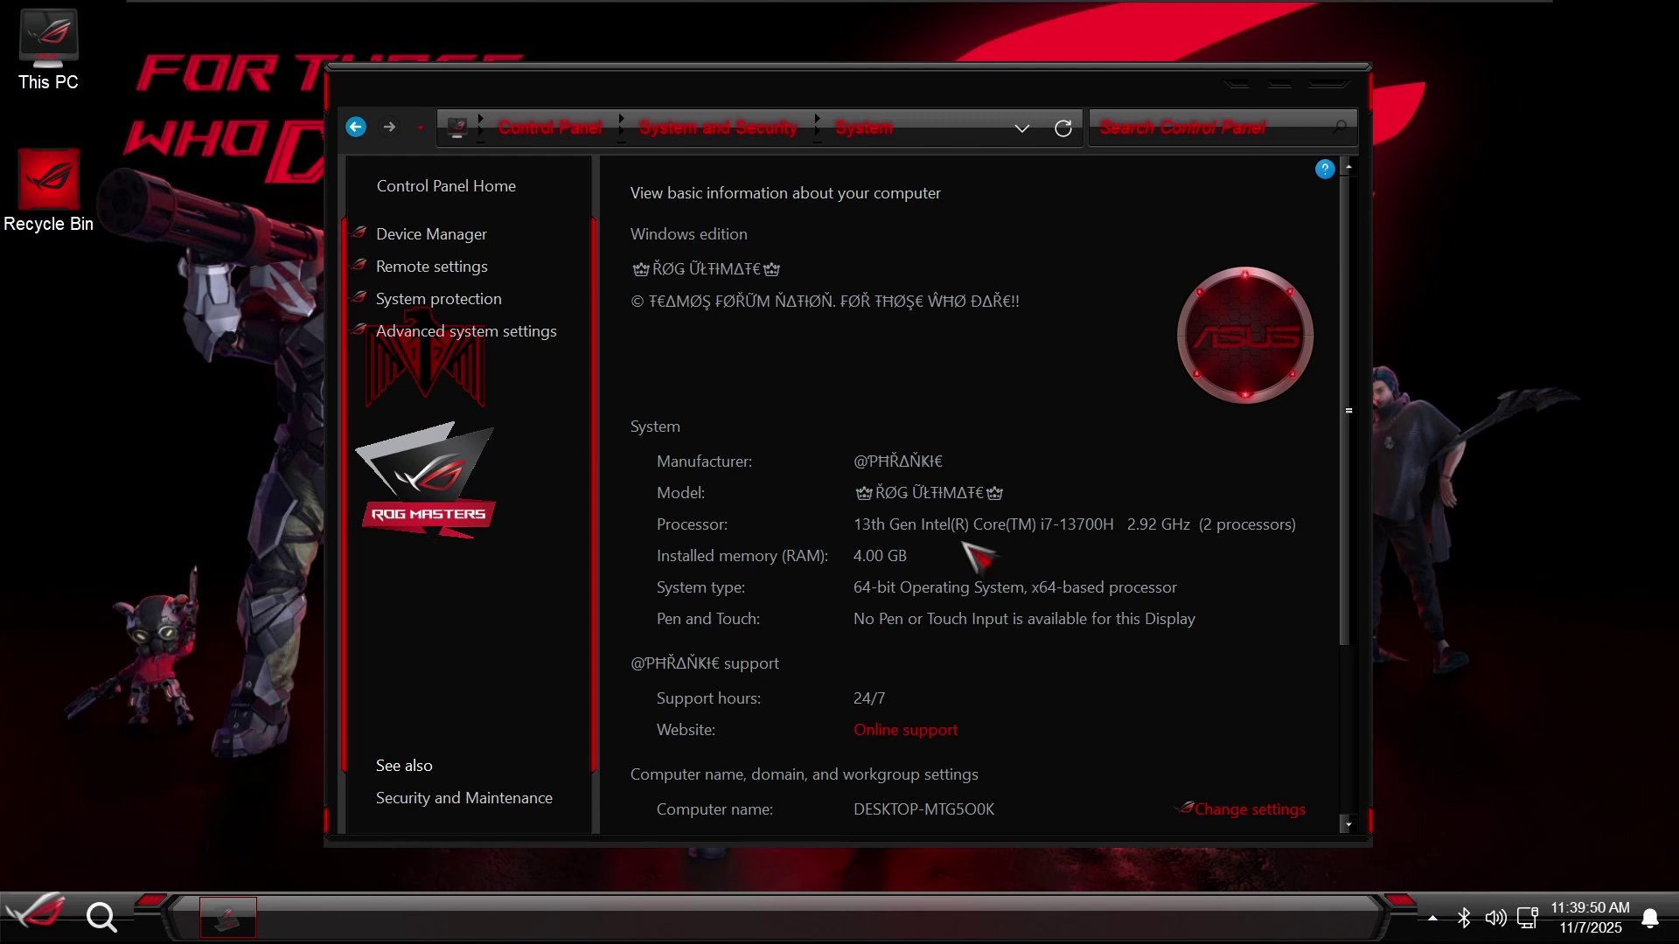
{"action": "key", "text": "alt+Left"}
{"action": "key", "text": "alt+Left"}
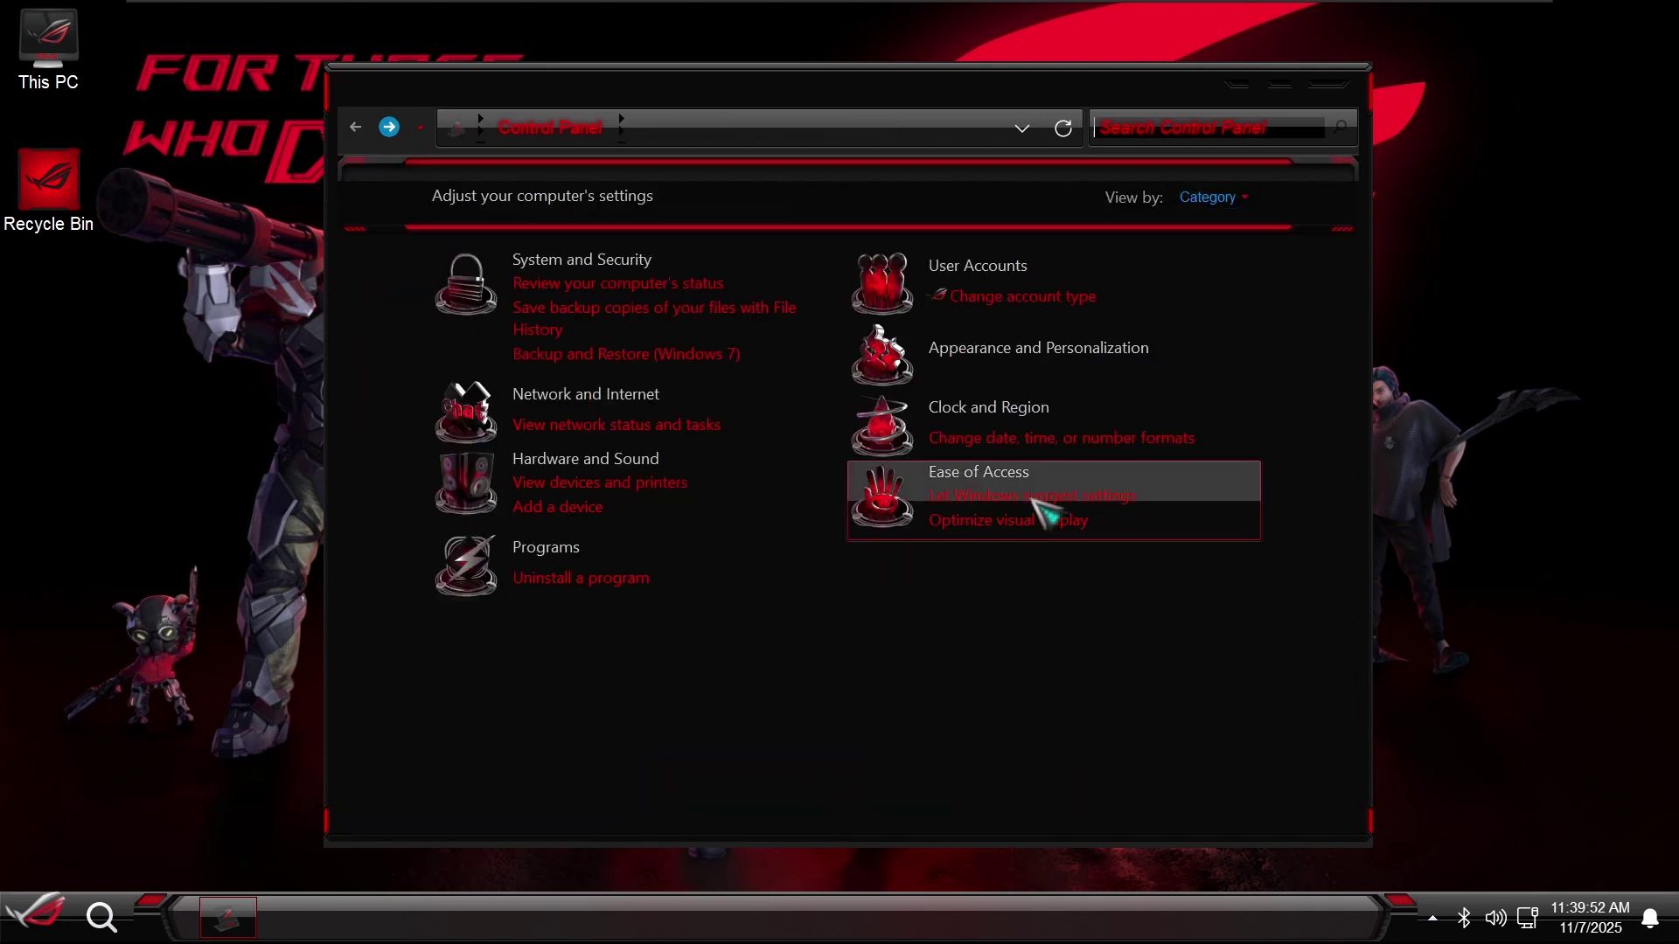
- Browse the themes on the Personalization page under Appearance and Personalization and delete the unsaved theme from My Themes
{"action": "left_click", "coordinate": [957, 372]}
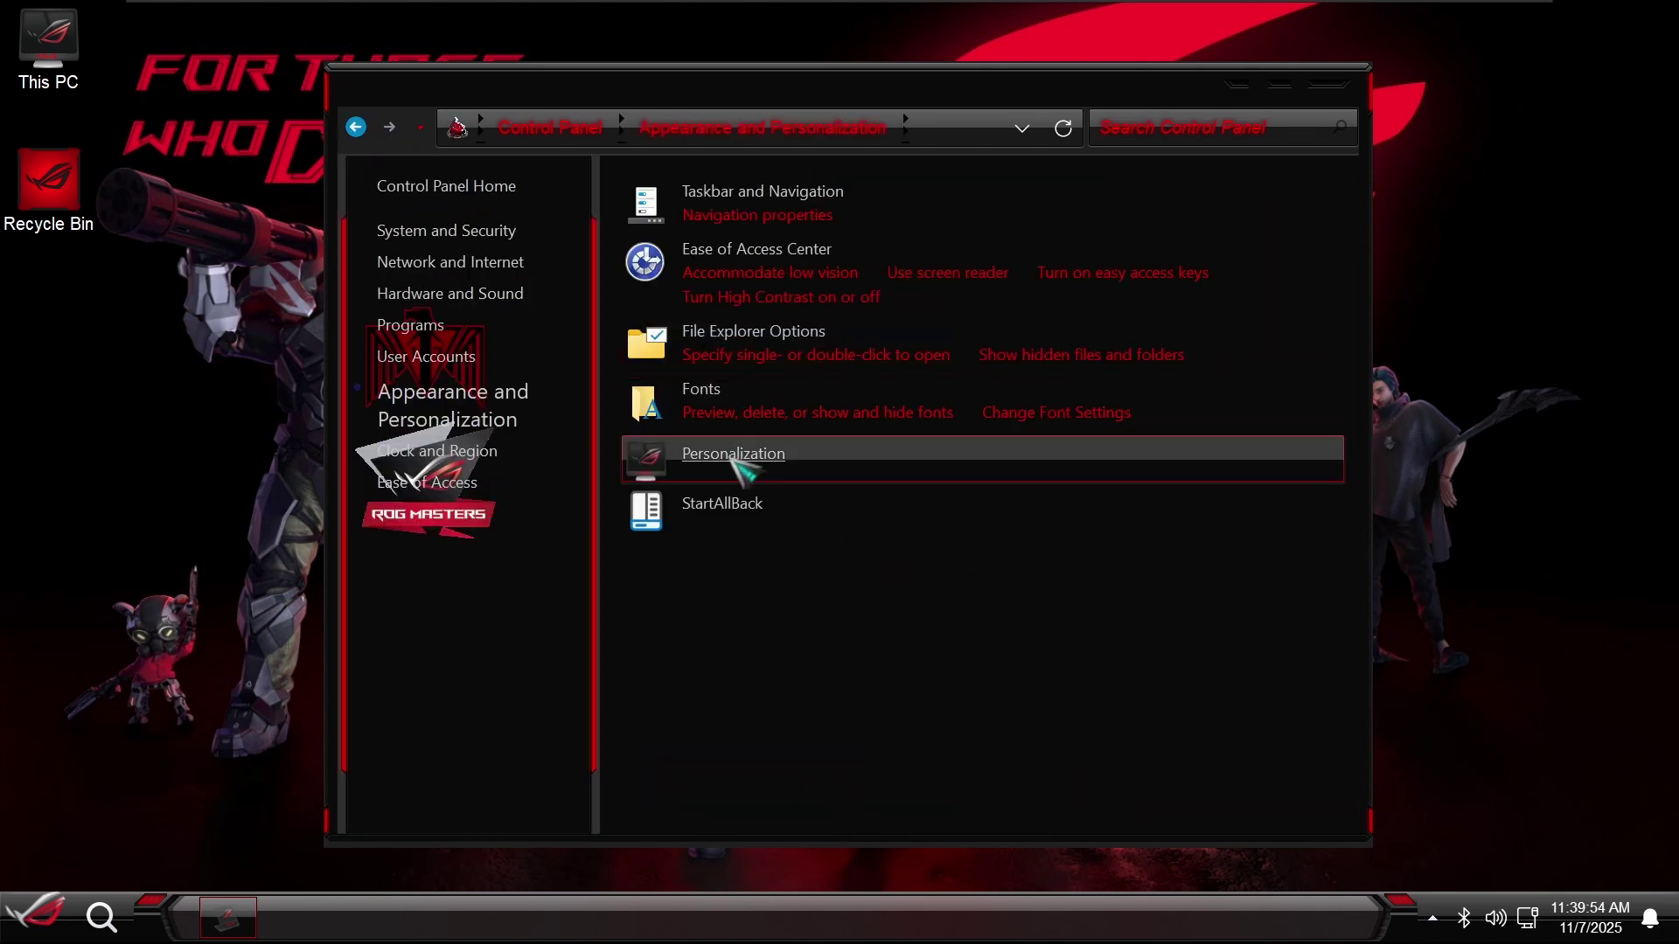
{"action": "left_click", "coordinate": [744, 472]}
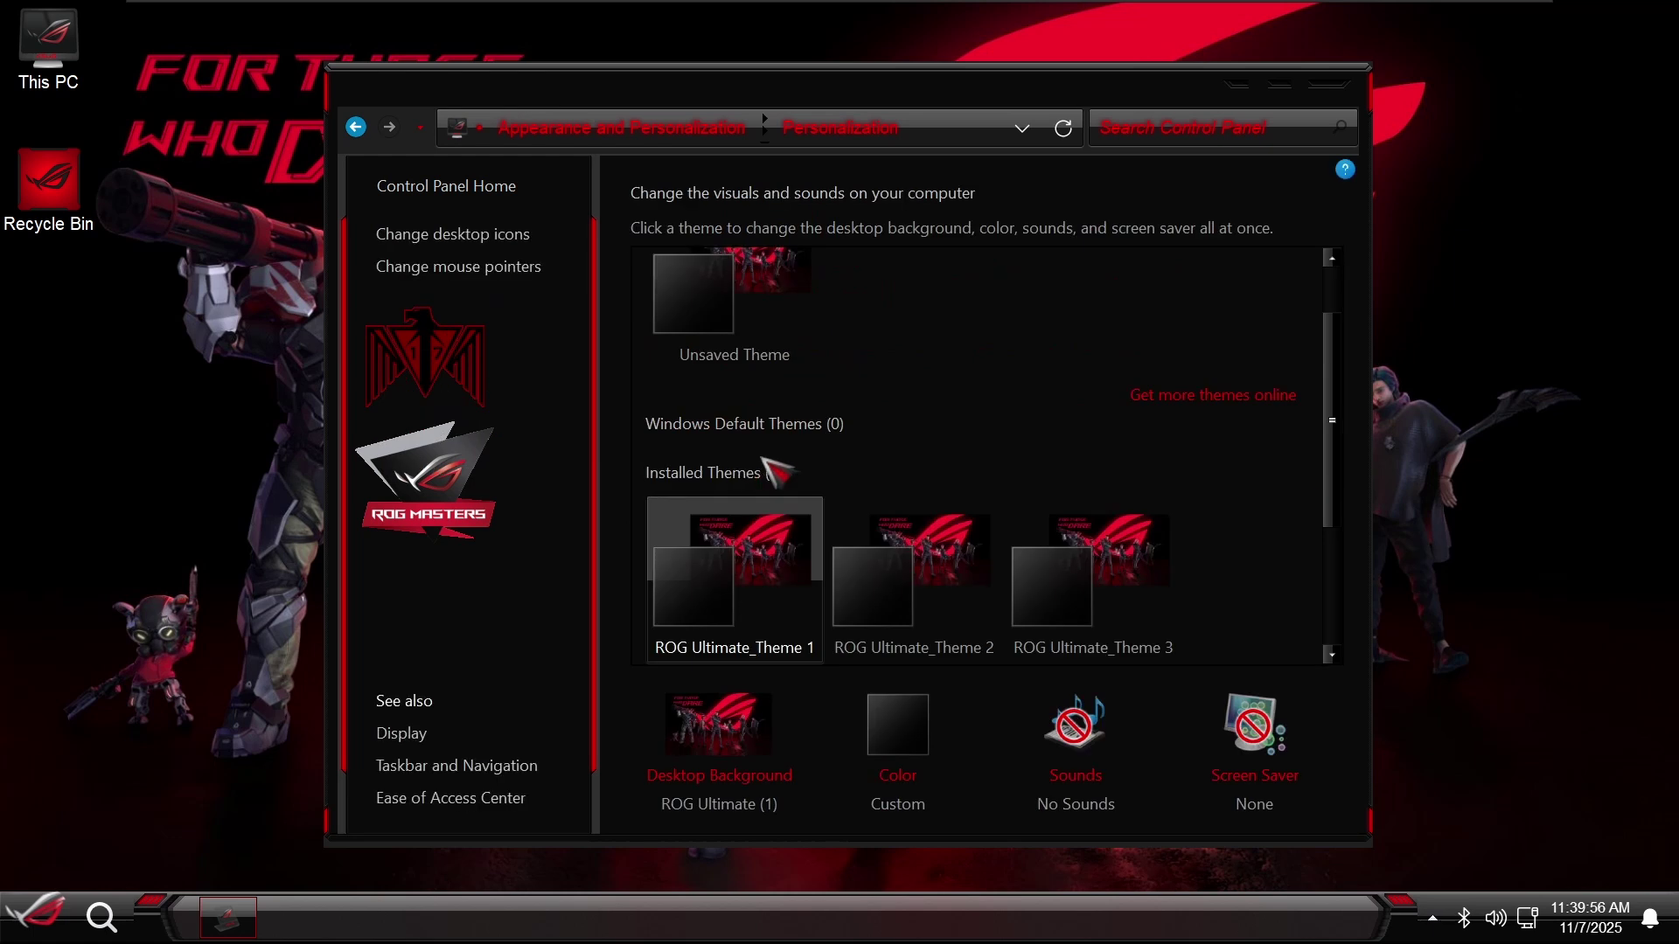
{"action": "scroll", "coordinate": [858, 566], "scroll_direction": "down", "scroll_amount": 2}
{"action": "scroll", "coordinate": [1005, 581], "scroll_direction": "up", "scroll_amount": 4}
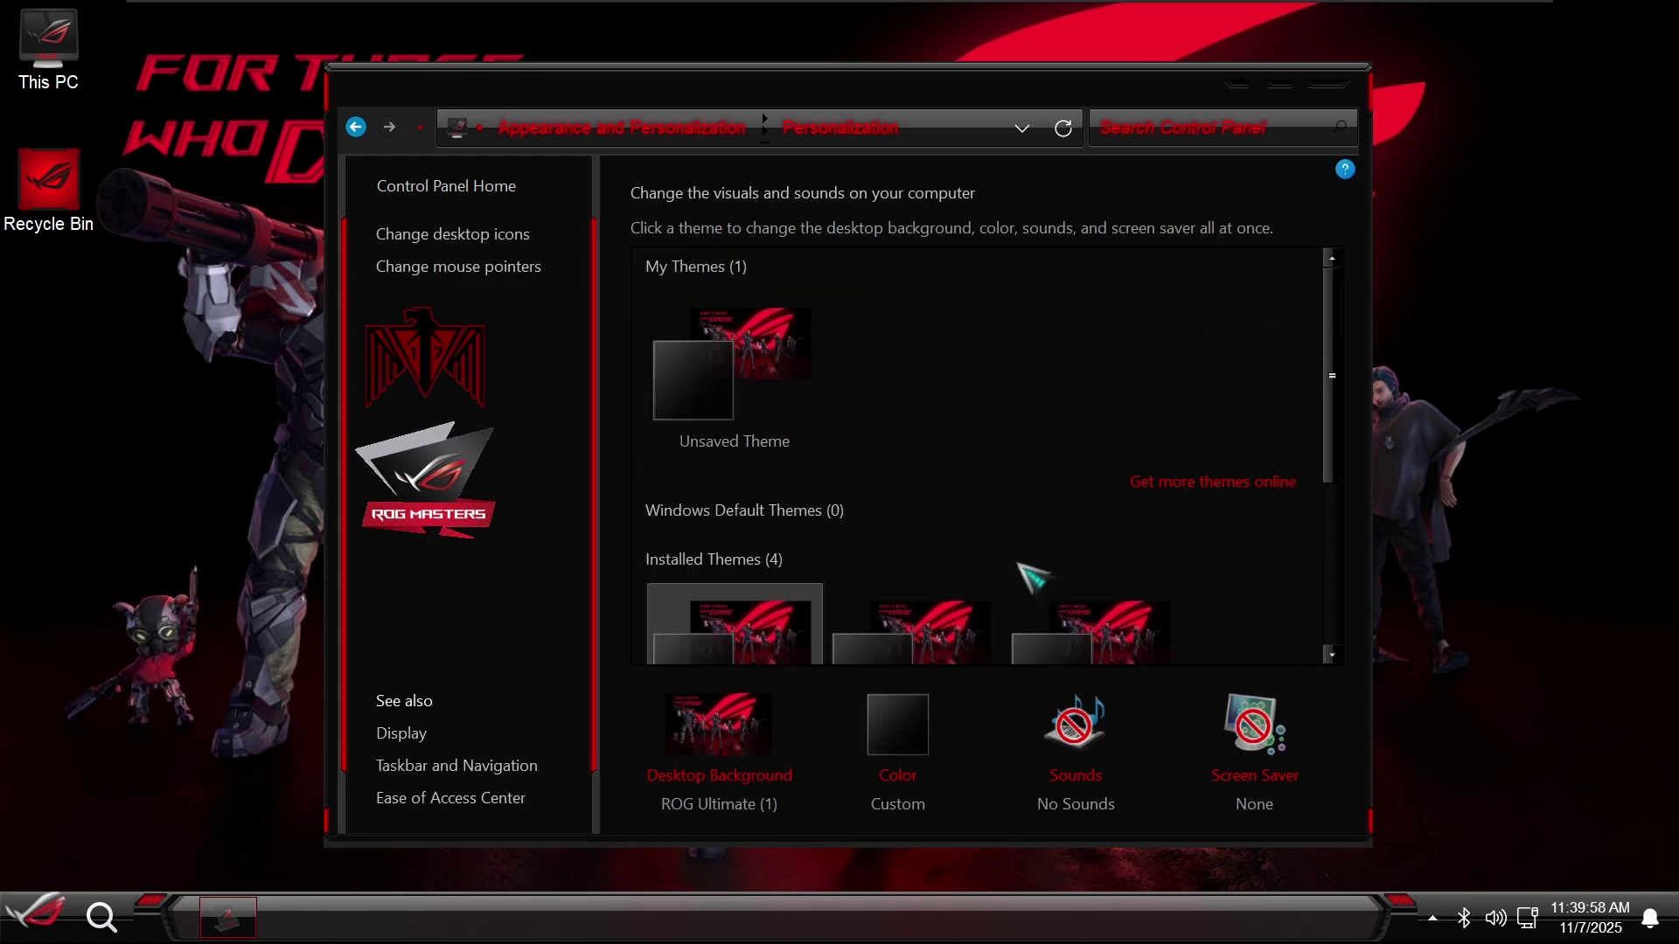
{"action": "scroll", "coordinate": [1027, 581], "scroll_direction": "down", "scroll_amount": 3}
{"action": "scroll", "coordinate": [962, 581], "scroll_direction": "down", "scroll_amount": 1}
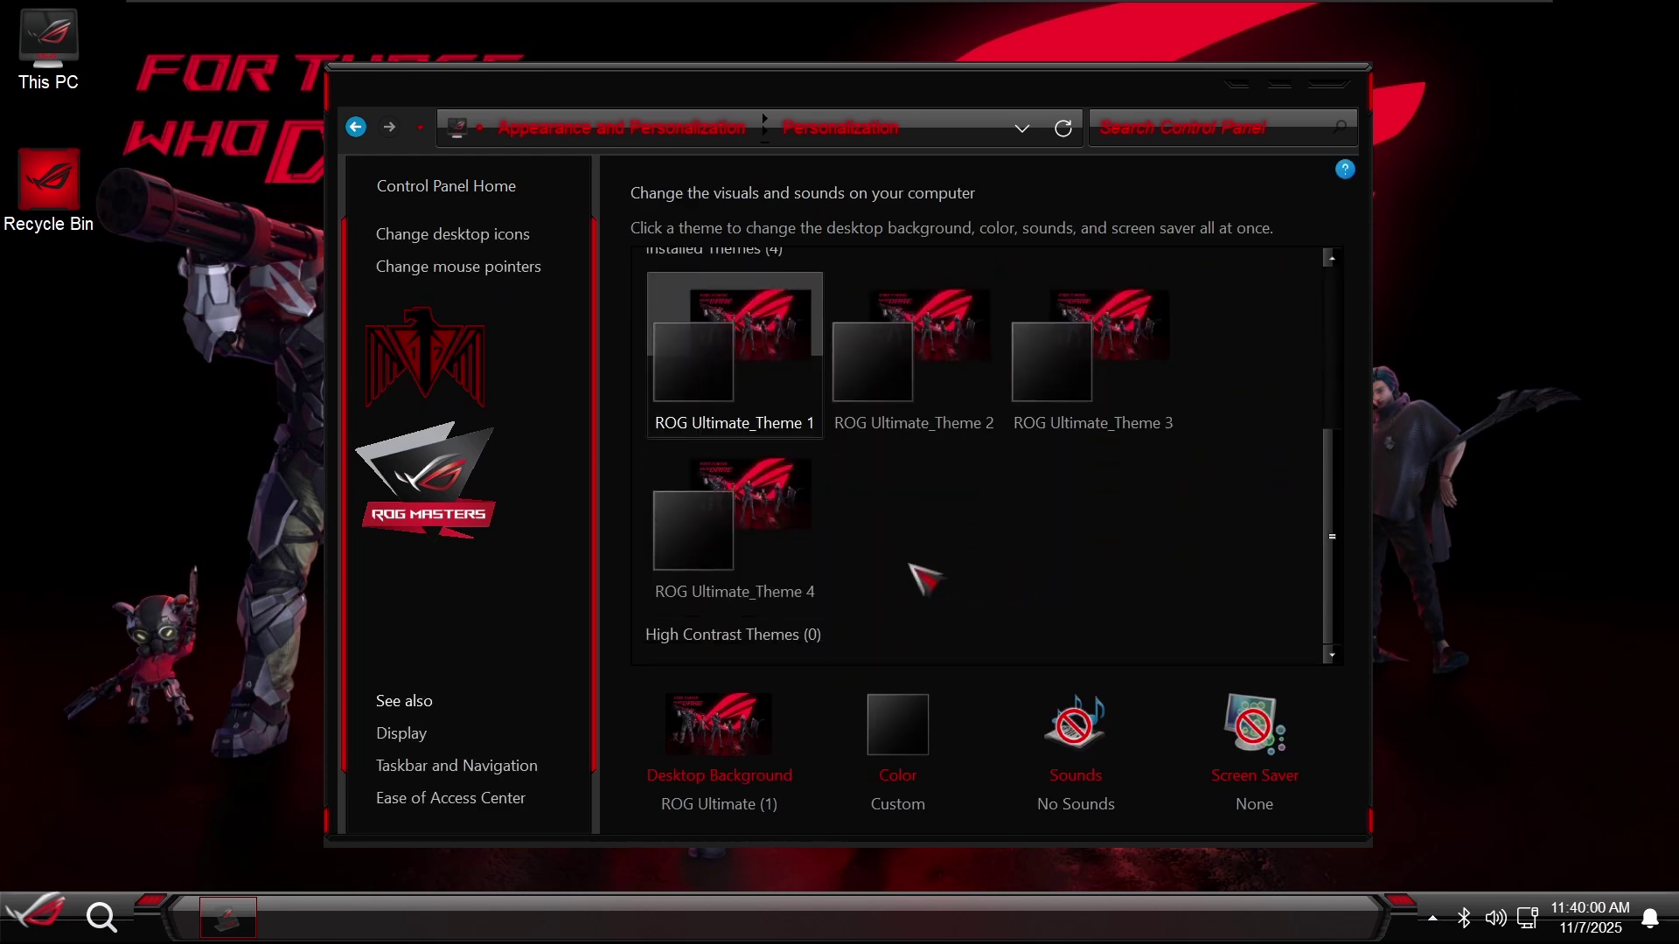
{"action": "scroll", "coordinate": [924, 577], "scroll_direction": "up", "scroll_amount": 3}
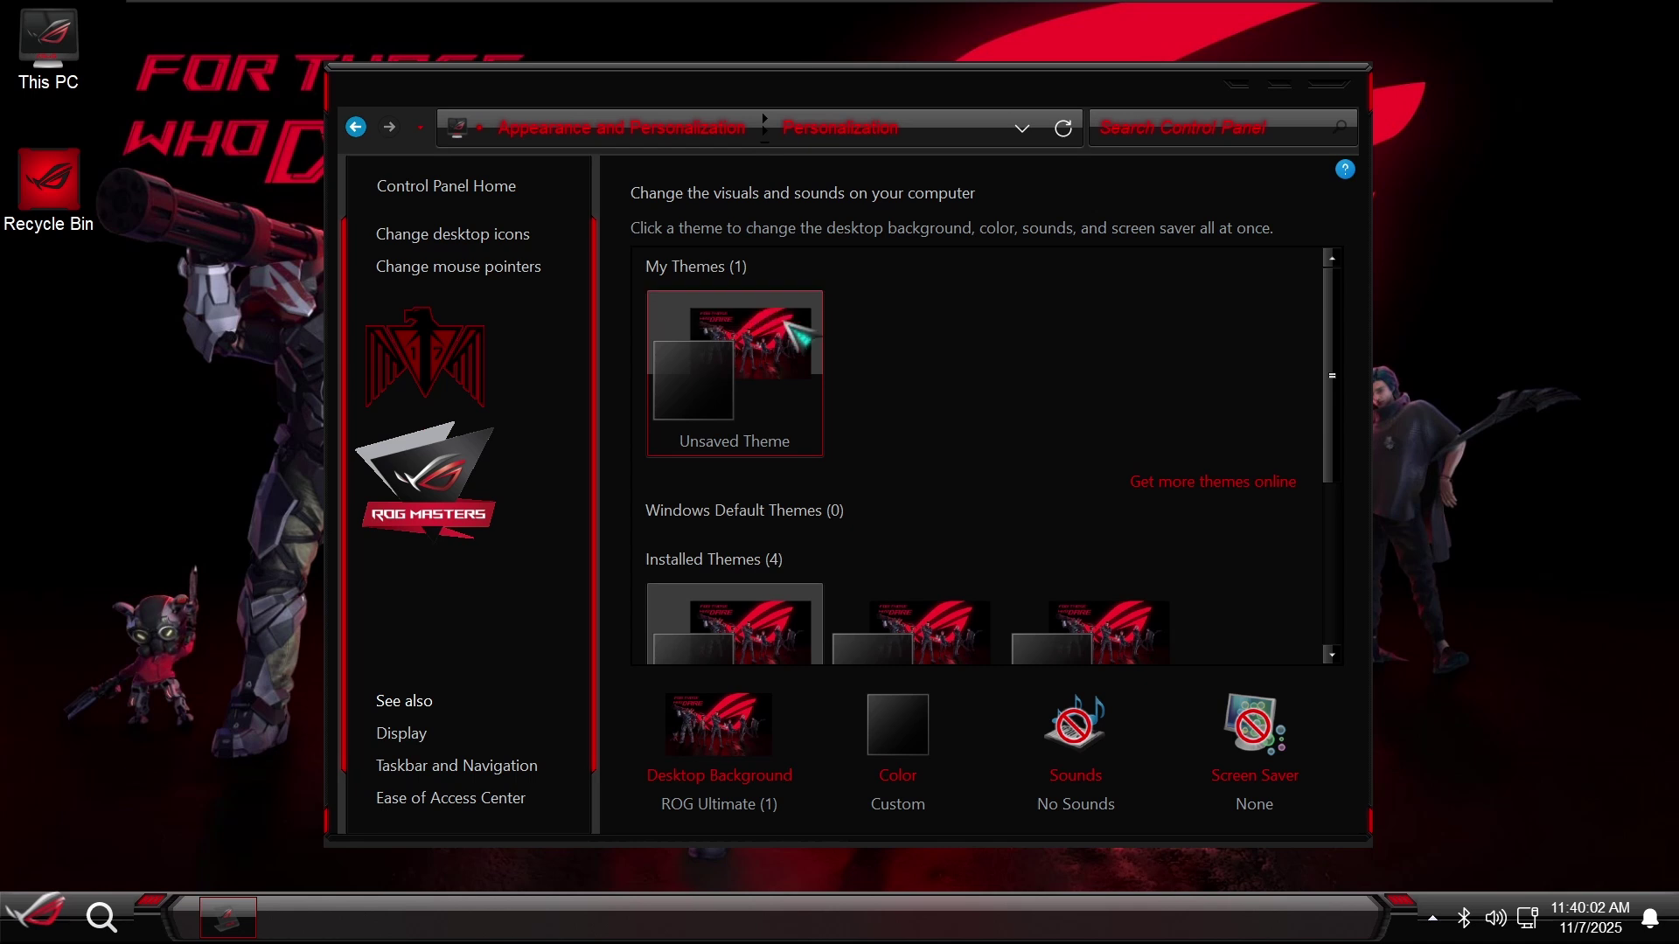
{"action": "left_click", "coordinate": [789, 325]}
{"action": "scroll", "coordinate": [869, 536], "scroll_direction": "down", "scroll_amount": 2}
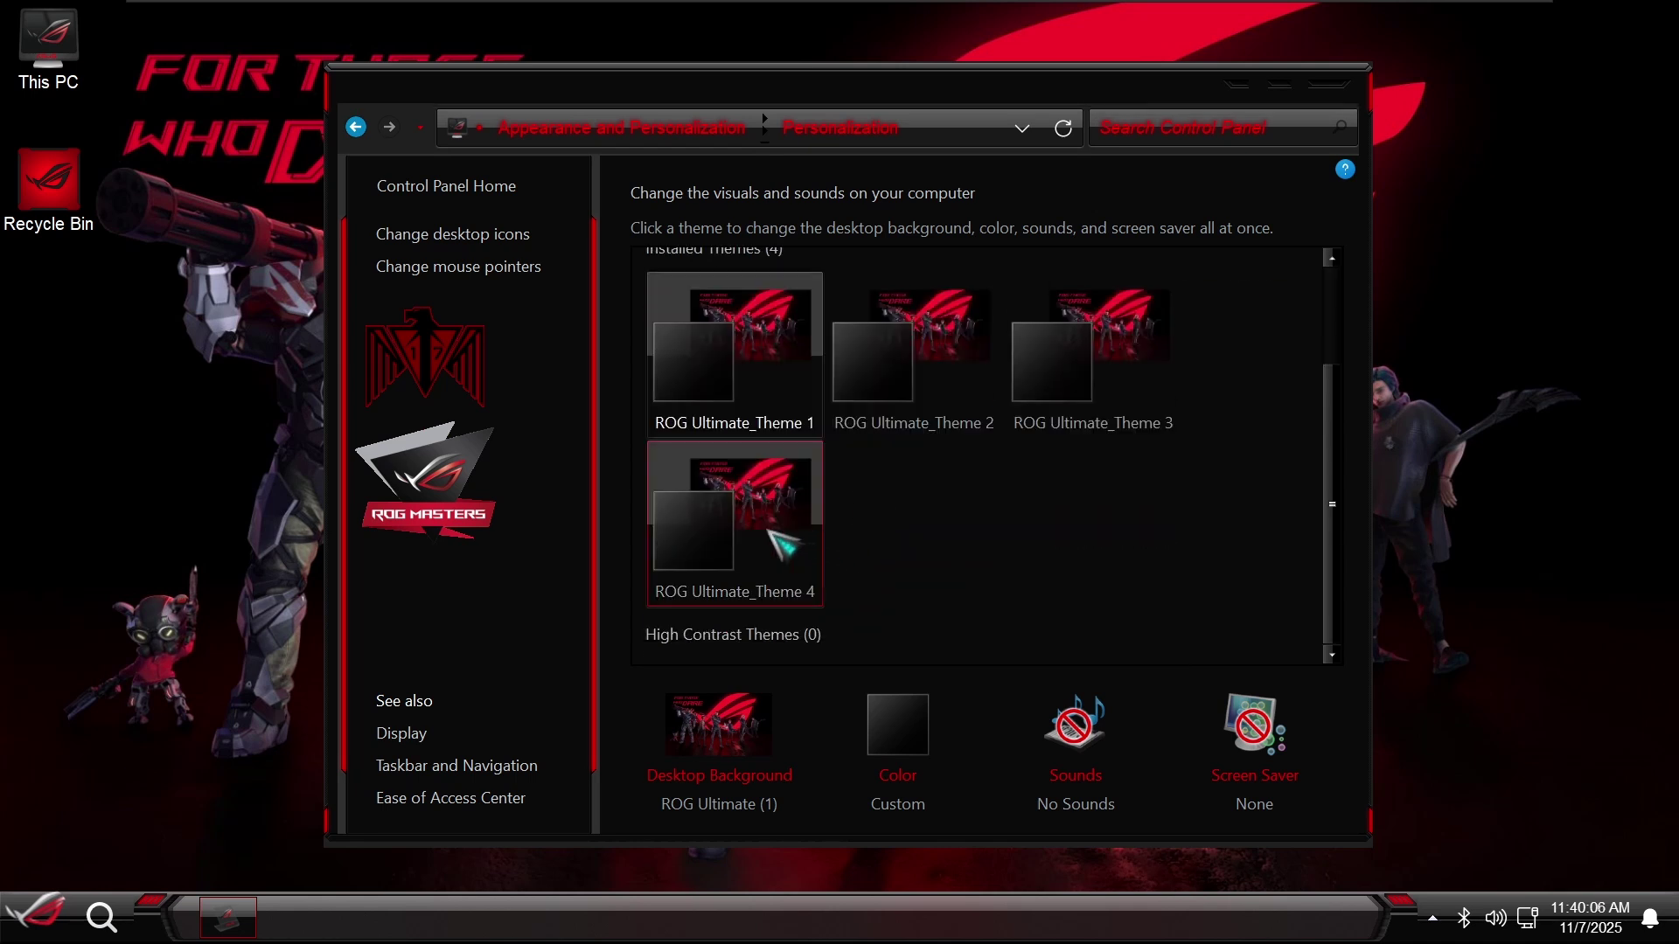
- Browse the desktop background pictures in the ROG Ultimate UHD Wallpapers location and close the window
{"action": "left_click", "coordinate": [717, 733]}
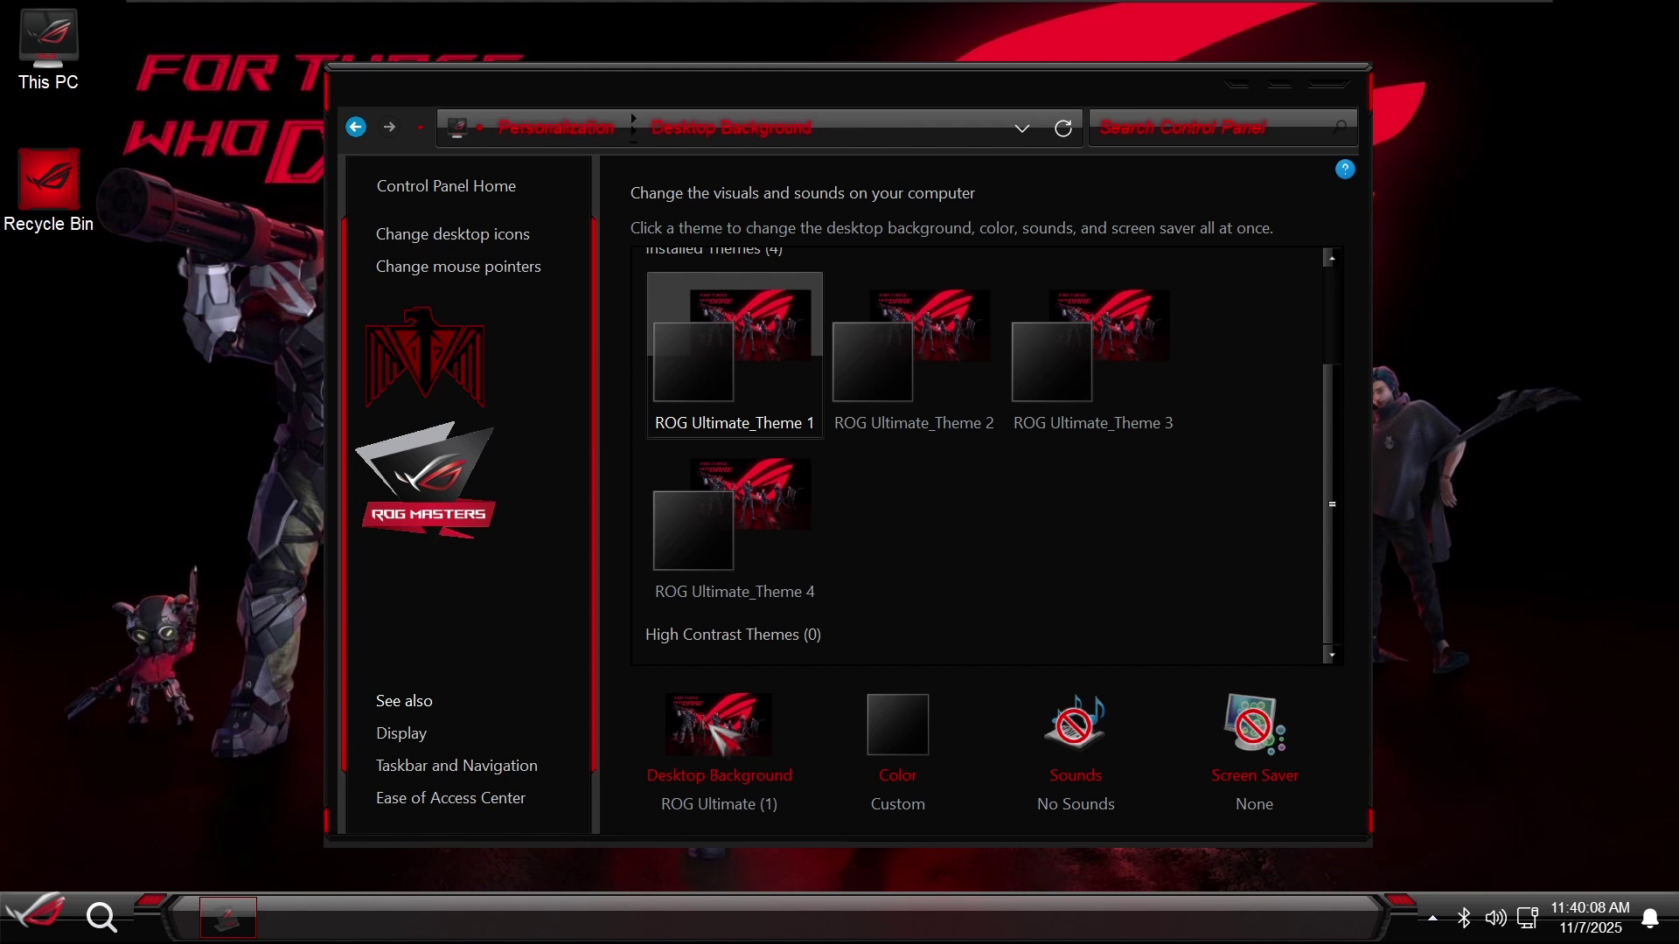
{"action": "scroll", "coordinate": [914, 544], "scroll_direction": "down", "scroll_amount": 8}
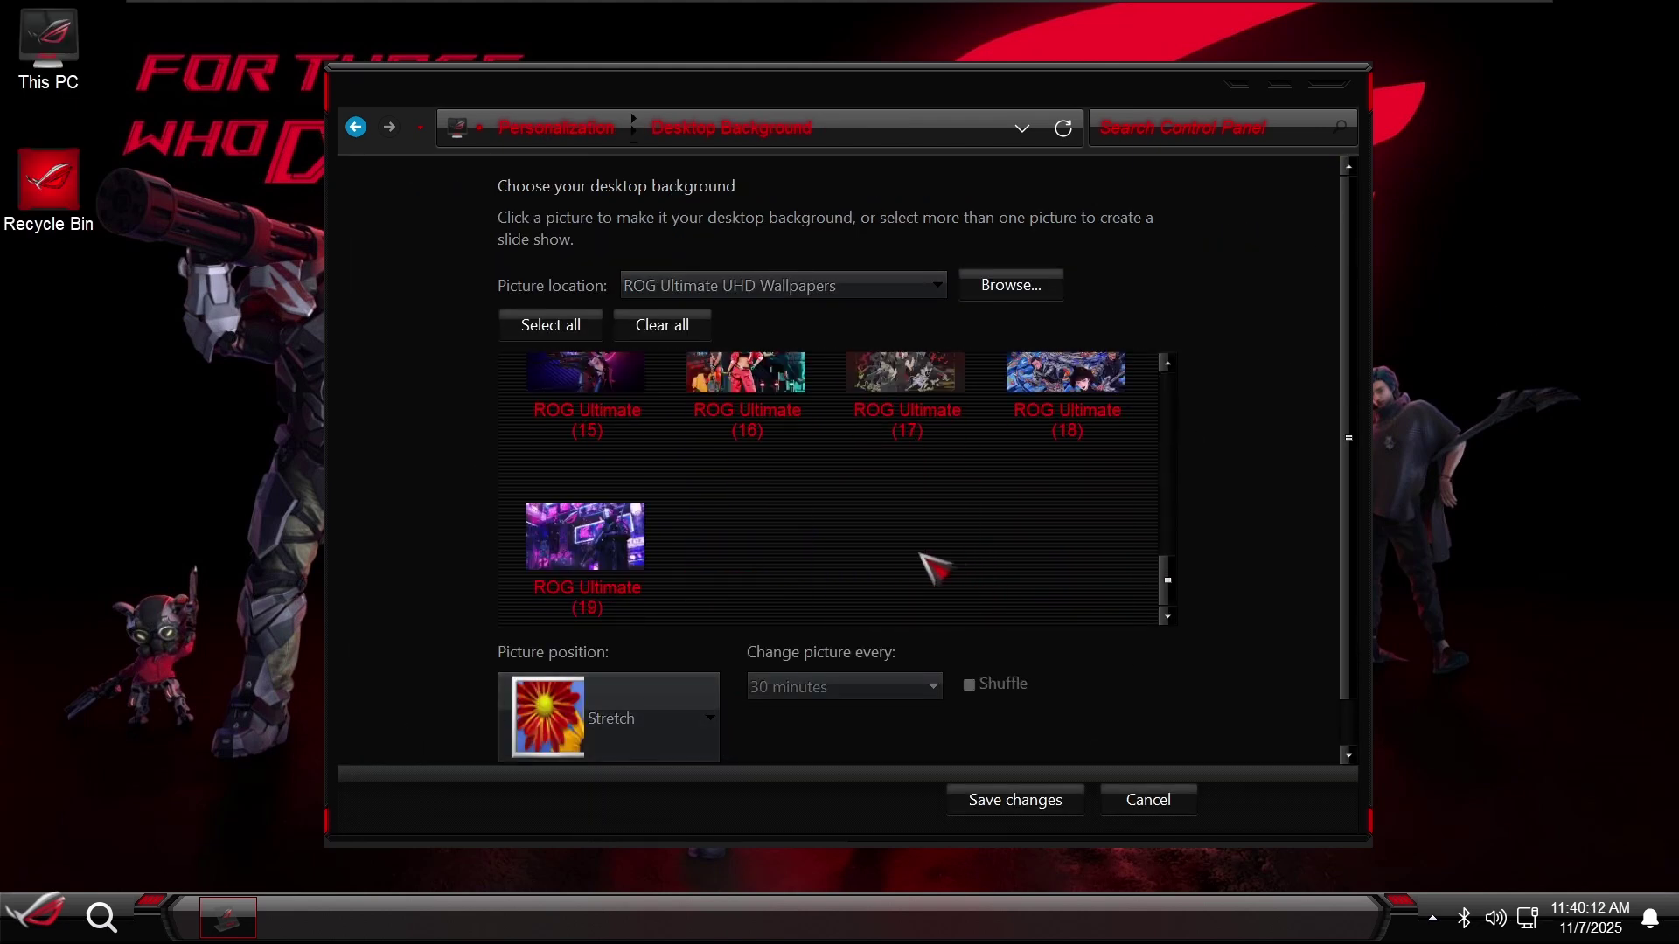
{"action": "key", "text": "alt+F4"}
- Permanently delete the Custom theme file from the Recycle Bin and close its window
{"action": "double_click", "coordinate": [28, 216]}
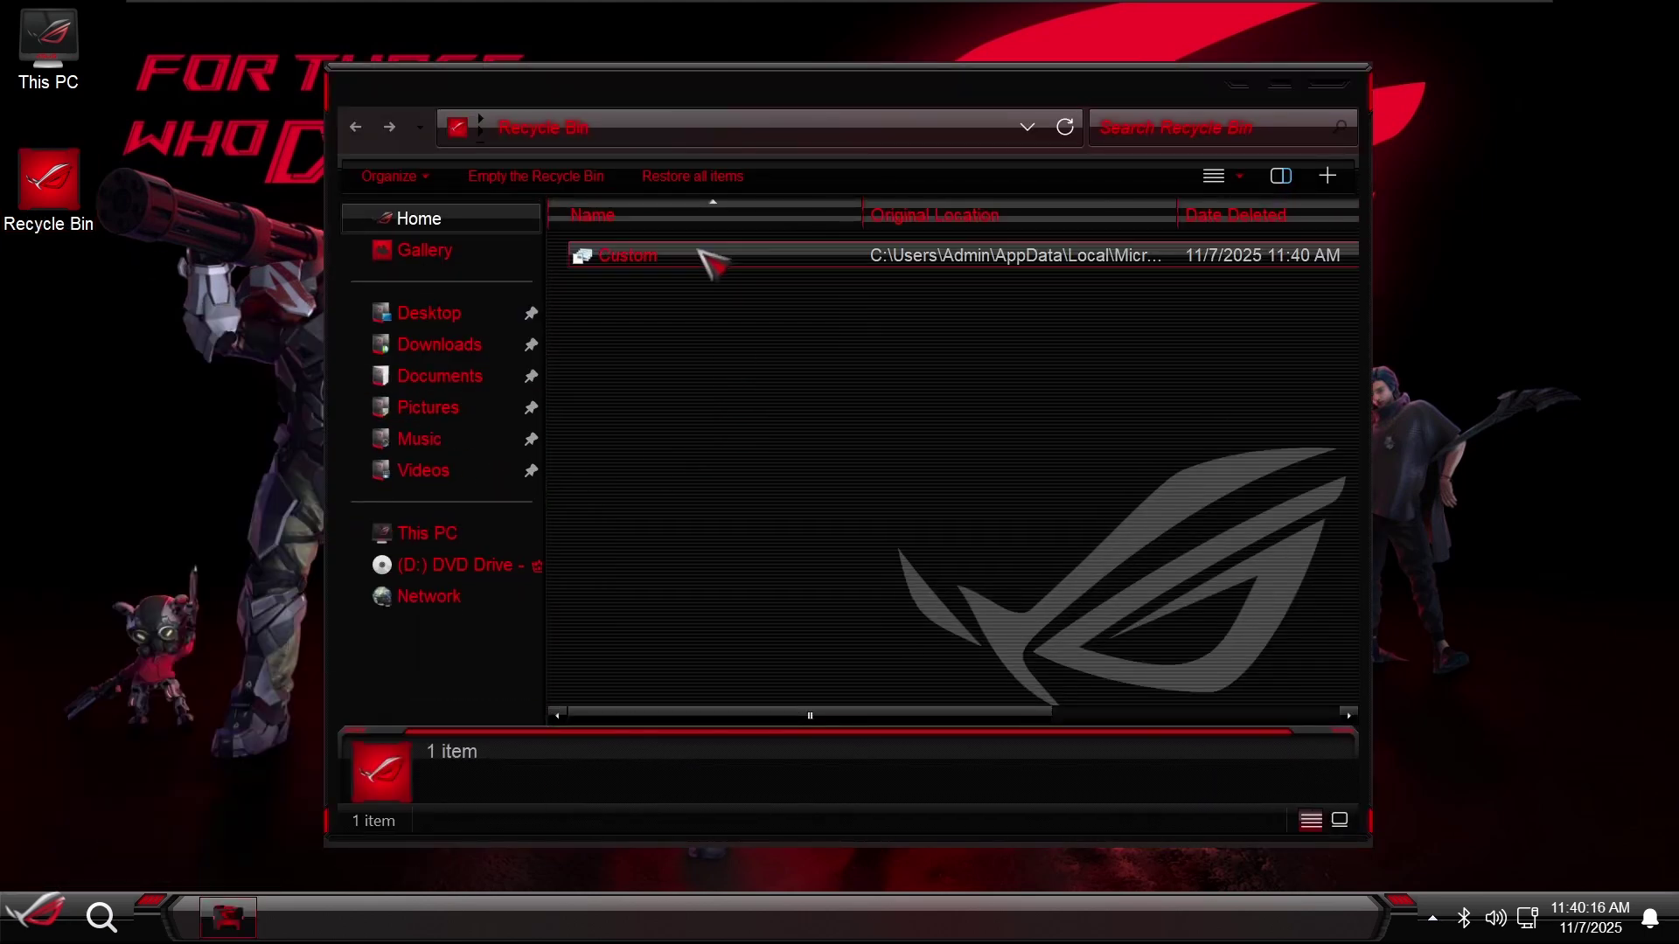
{"action": "left_click", "coordinate": [651, 261]}
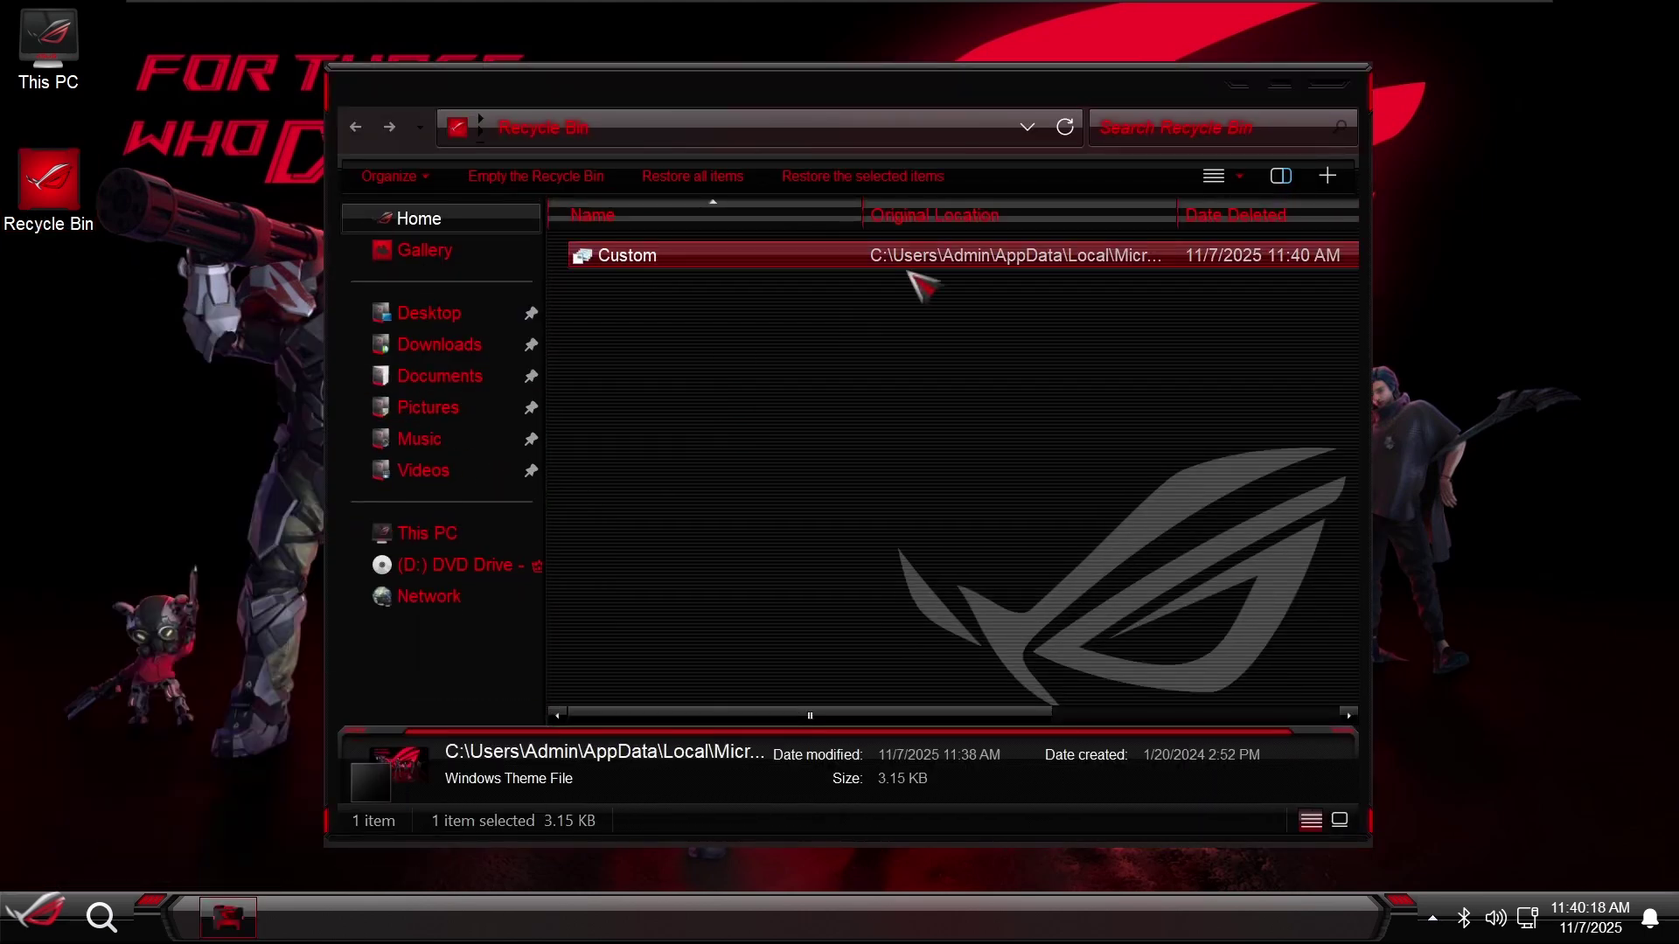
{"action": "key", "text": "Delete"}
{"action": "key", "text": "Return"}
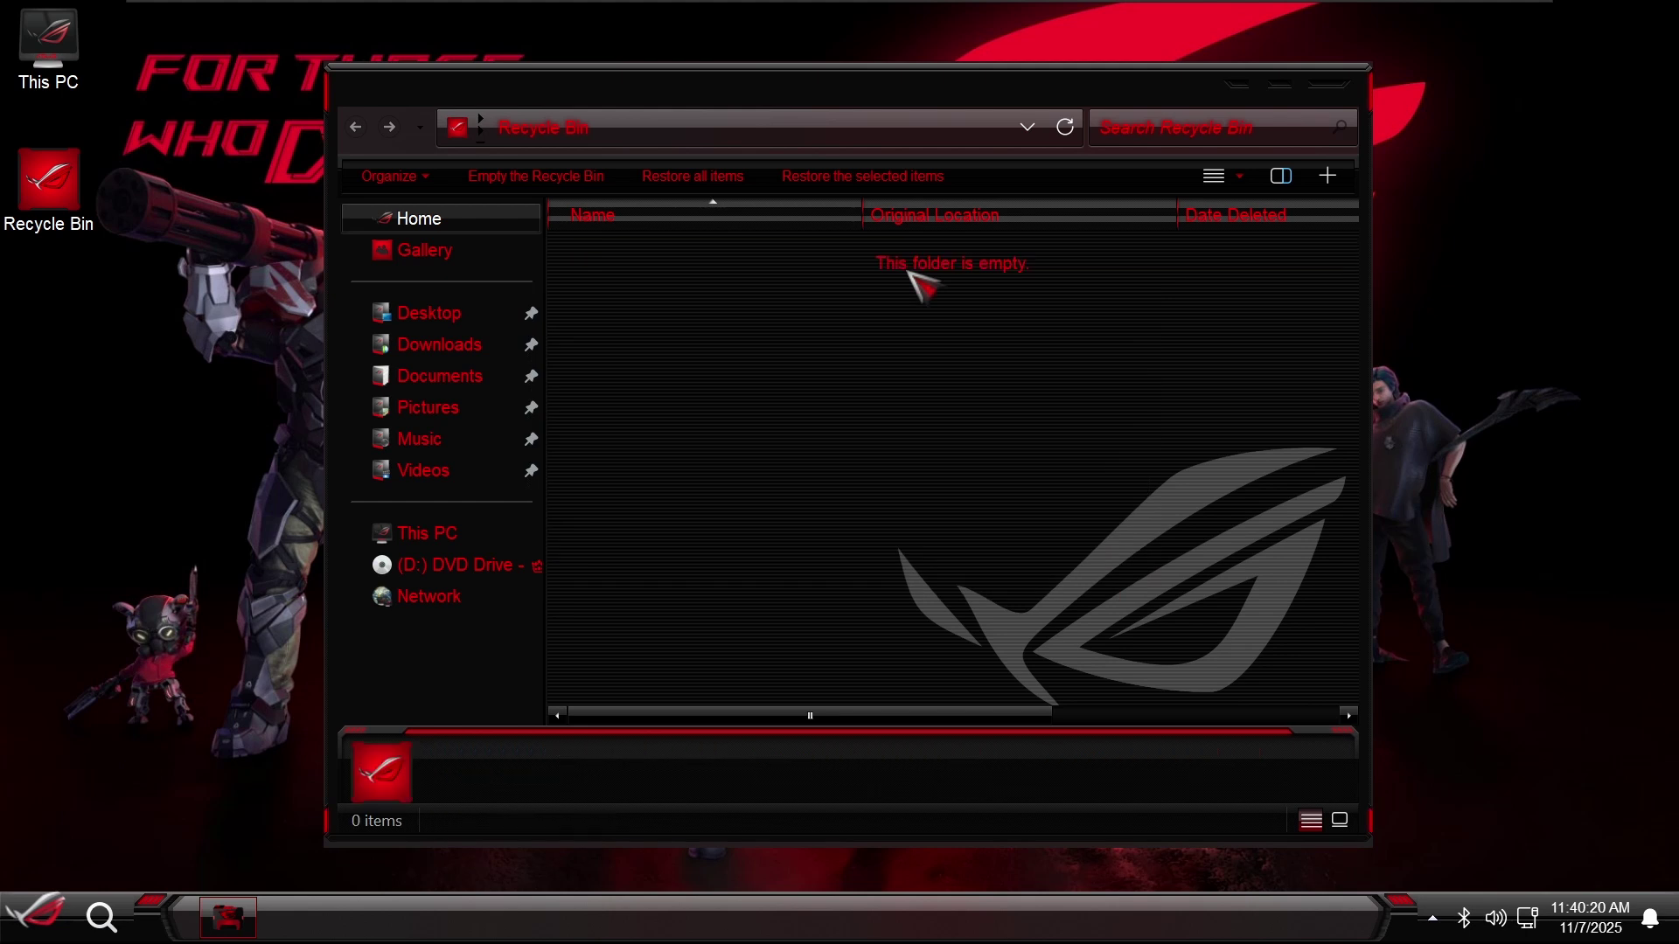
{"action": "key", "text": "alt+F4"}
- Open the ROG Ultimate UHD Wallpapers folder from the ROG Ultimate extras folder and look through its pictures
{"action": "key", "text": "super"}
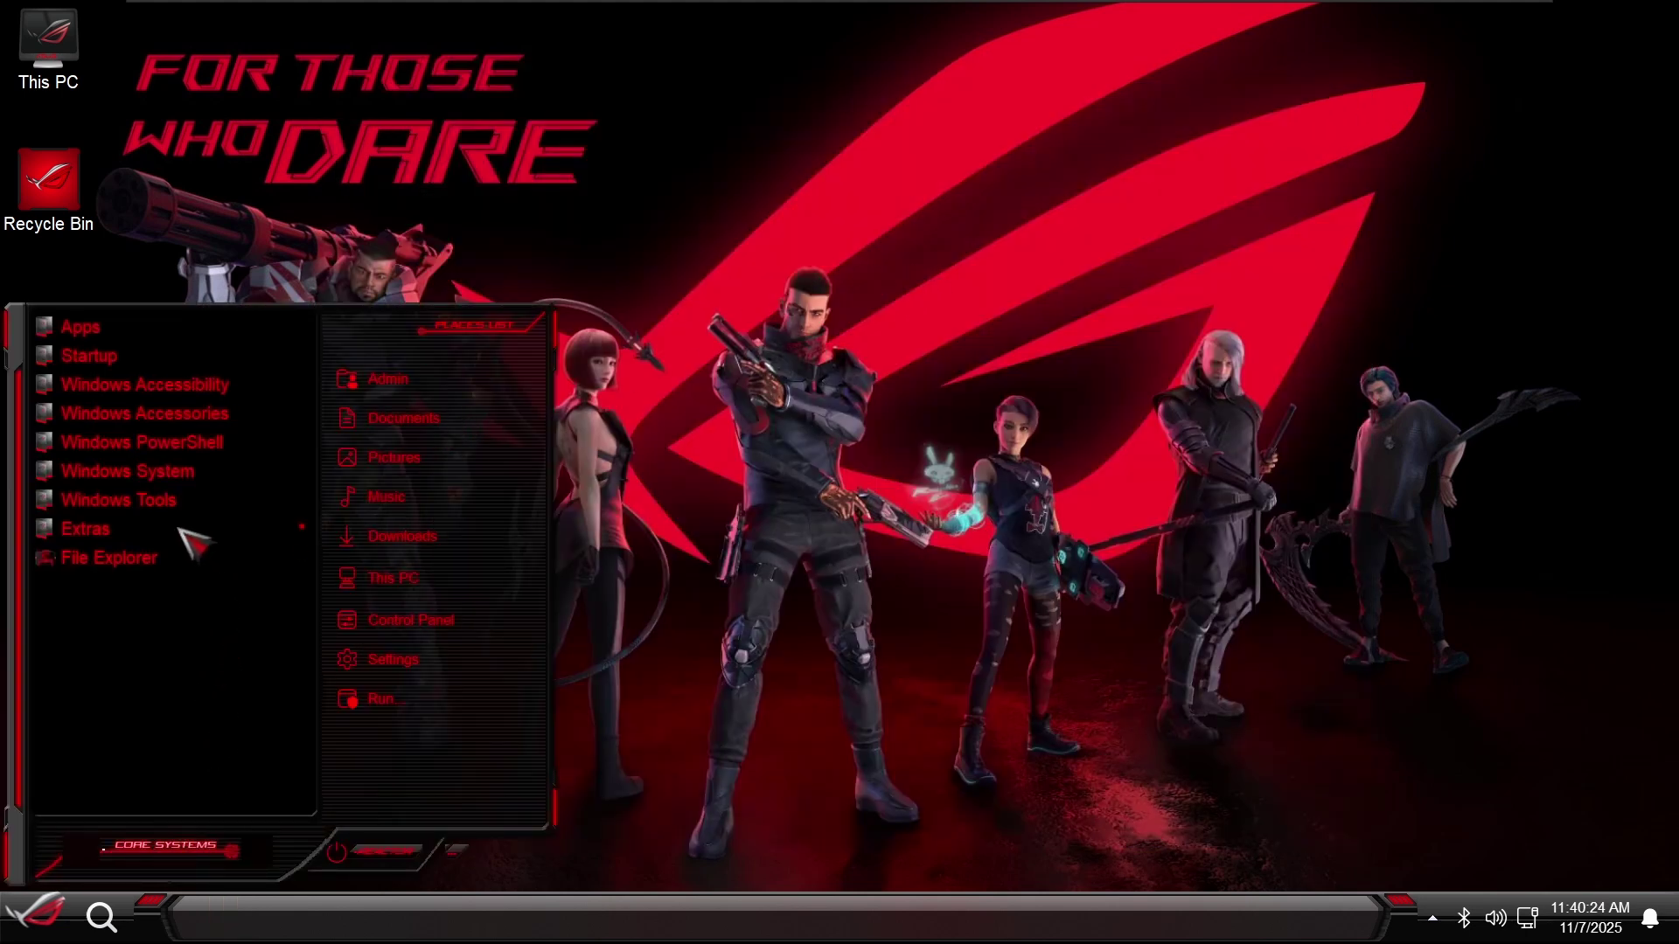
{"action": "key", "text": "super"}
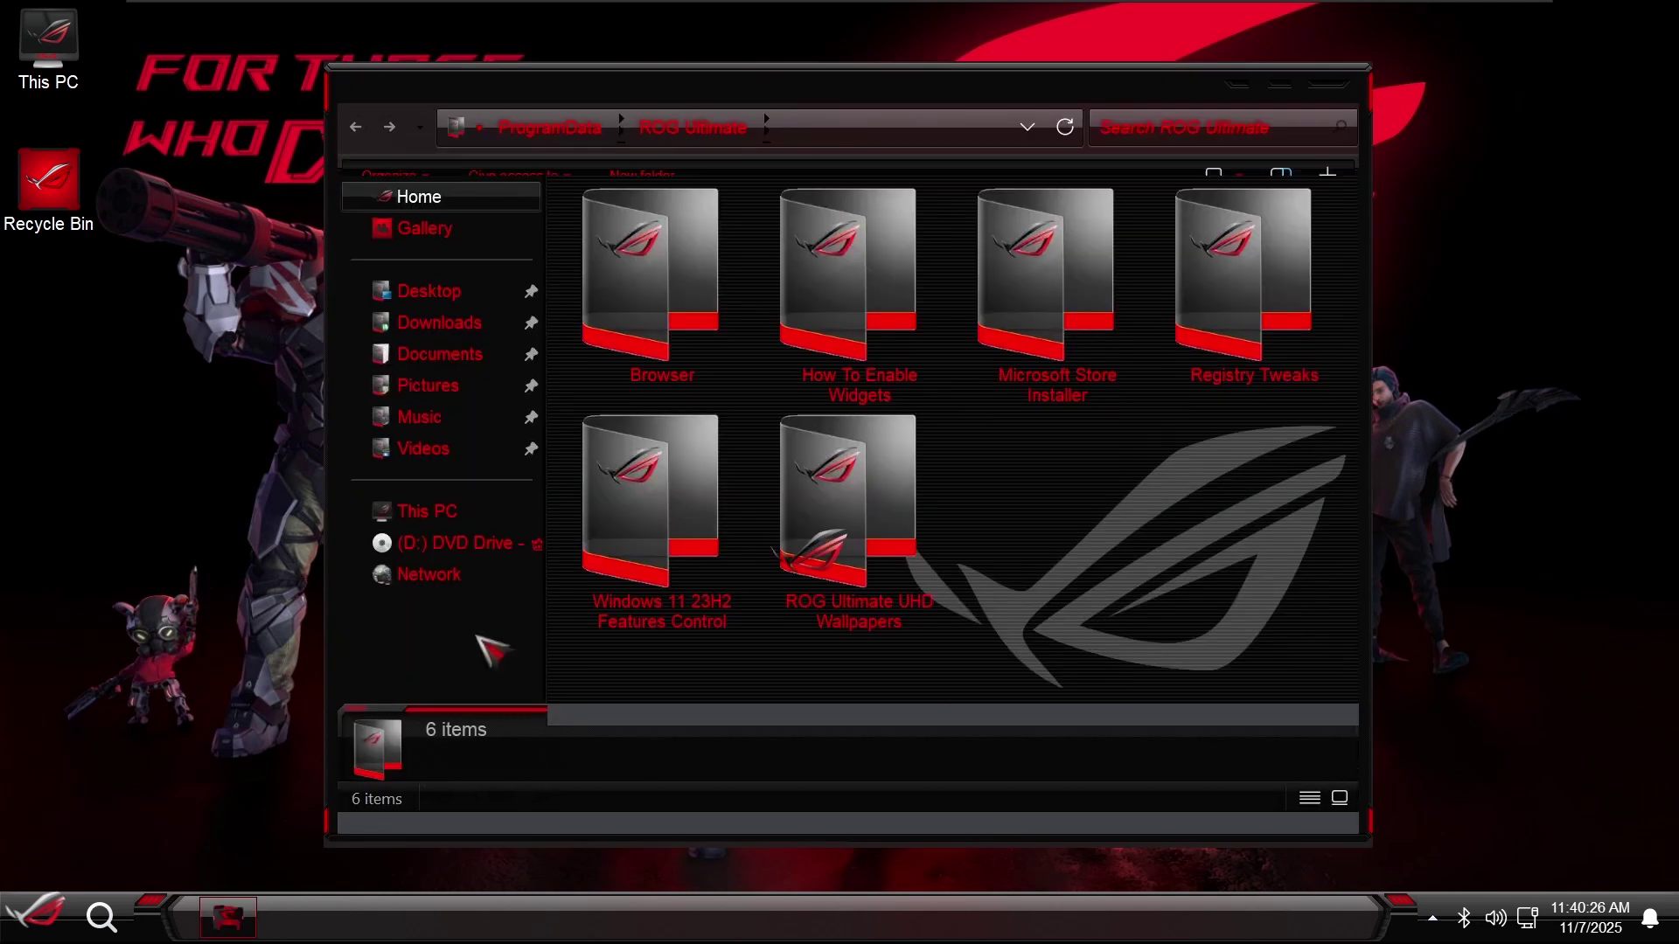
{"action": "double_click", "coordinate": [865, 560]}
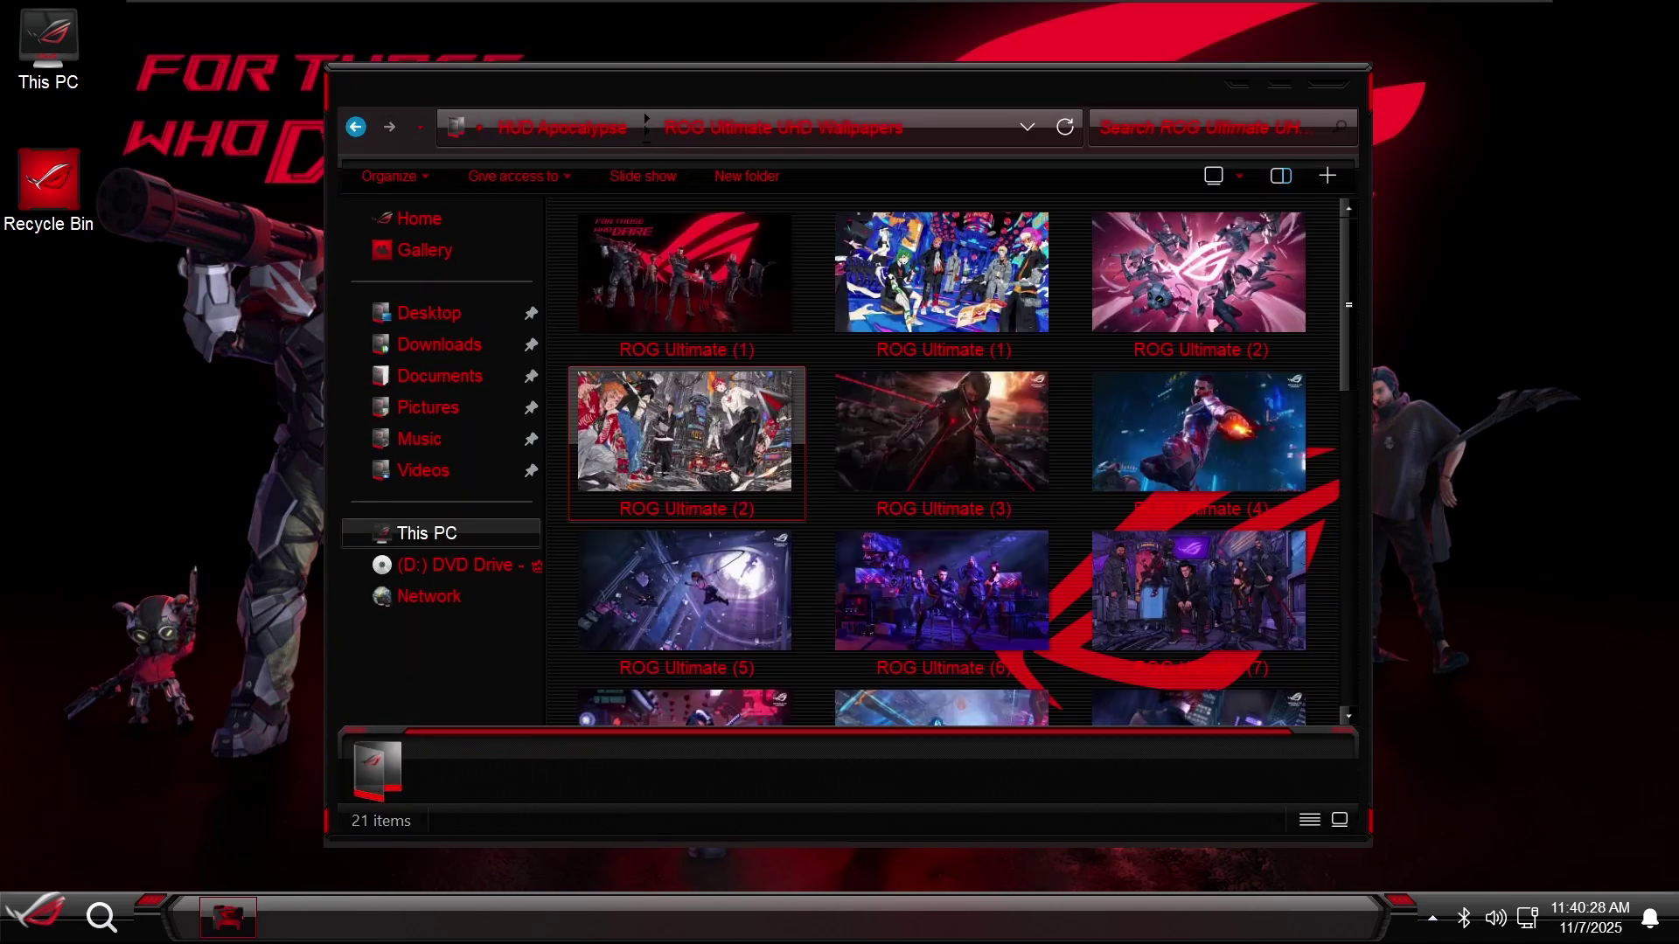
{"action": "scroll", "coordinate": [760, 496], "scroll_direction": "down", "scroll_amount": 5}
{"action": "scroll", "coordinate": [823, 527], "scroll_direction": "up", "scroll_amount": 5}
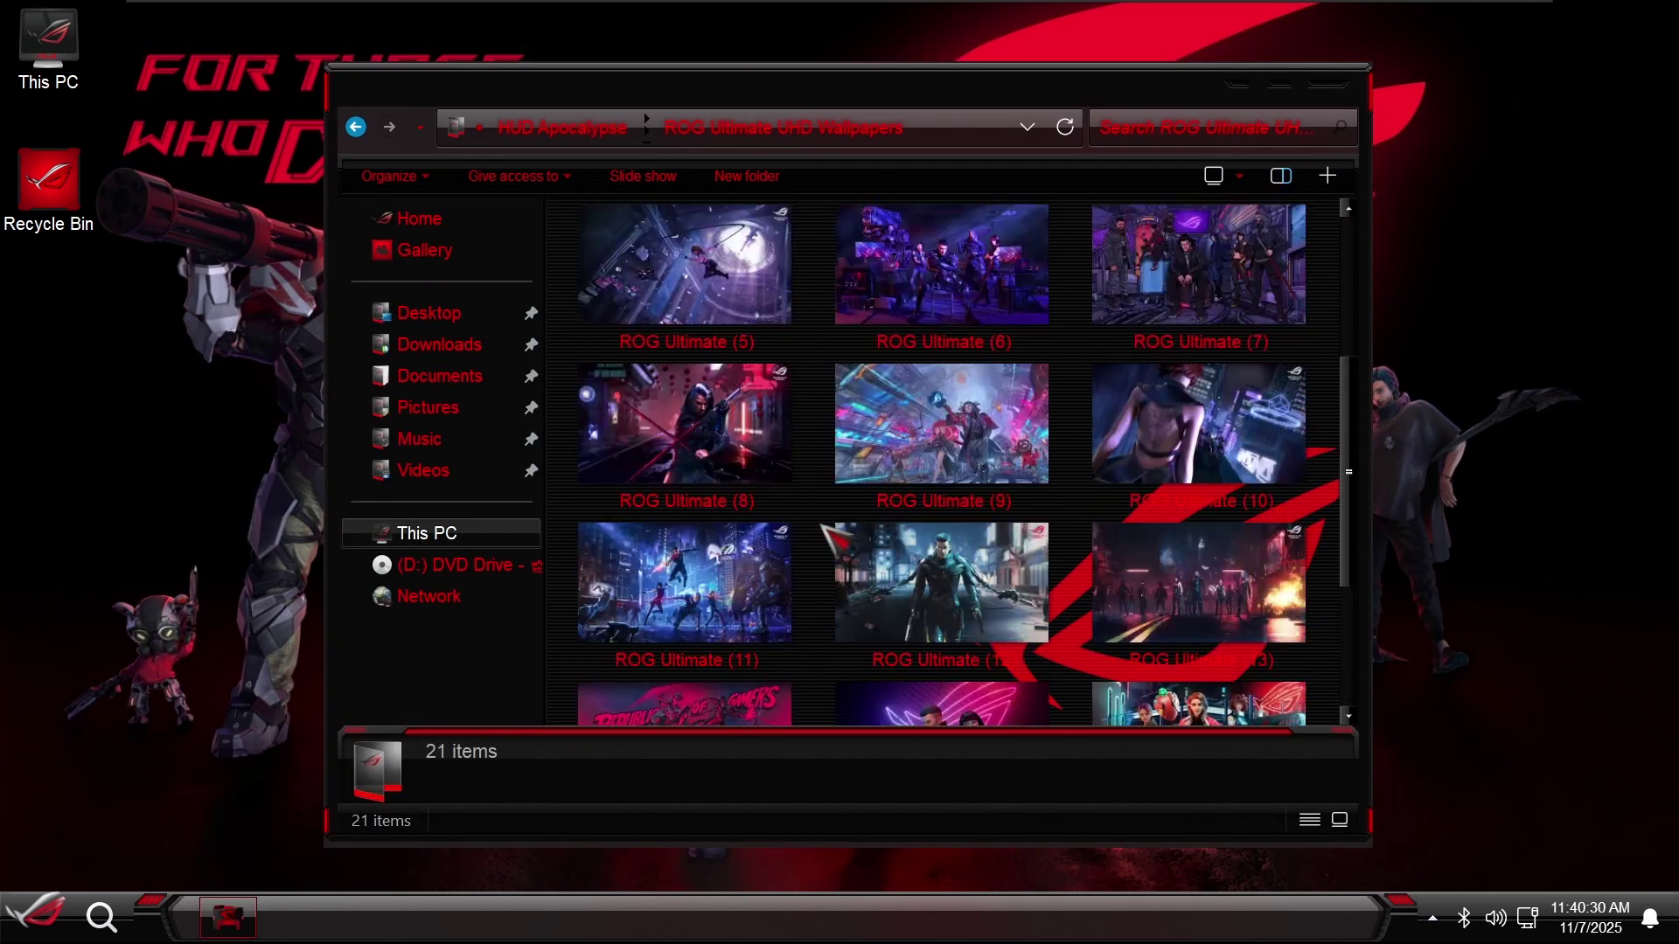
- Maximize the wallpapers window to review all its pictures, and restore it to its normal size
{"action": "key", "text": "super+Up"}
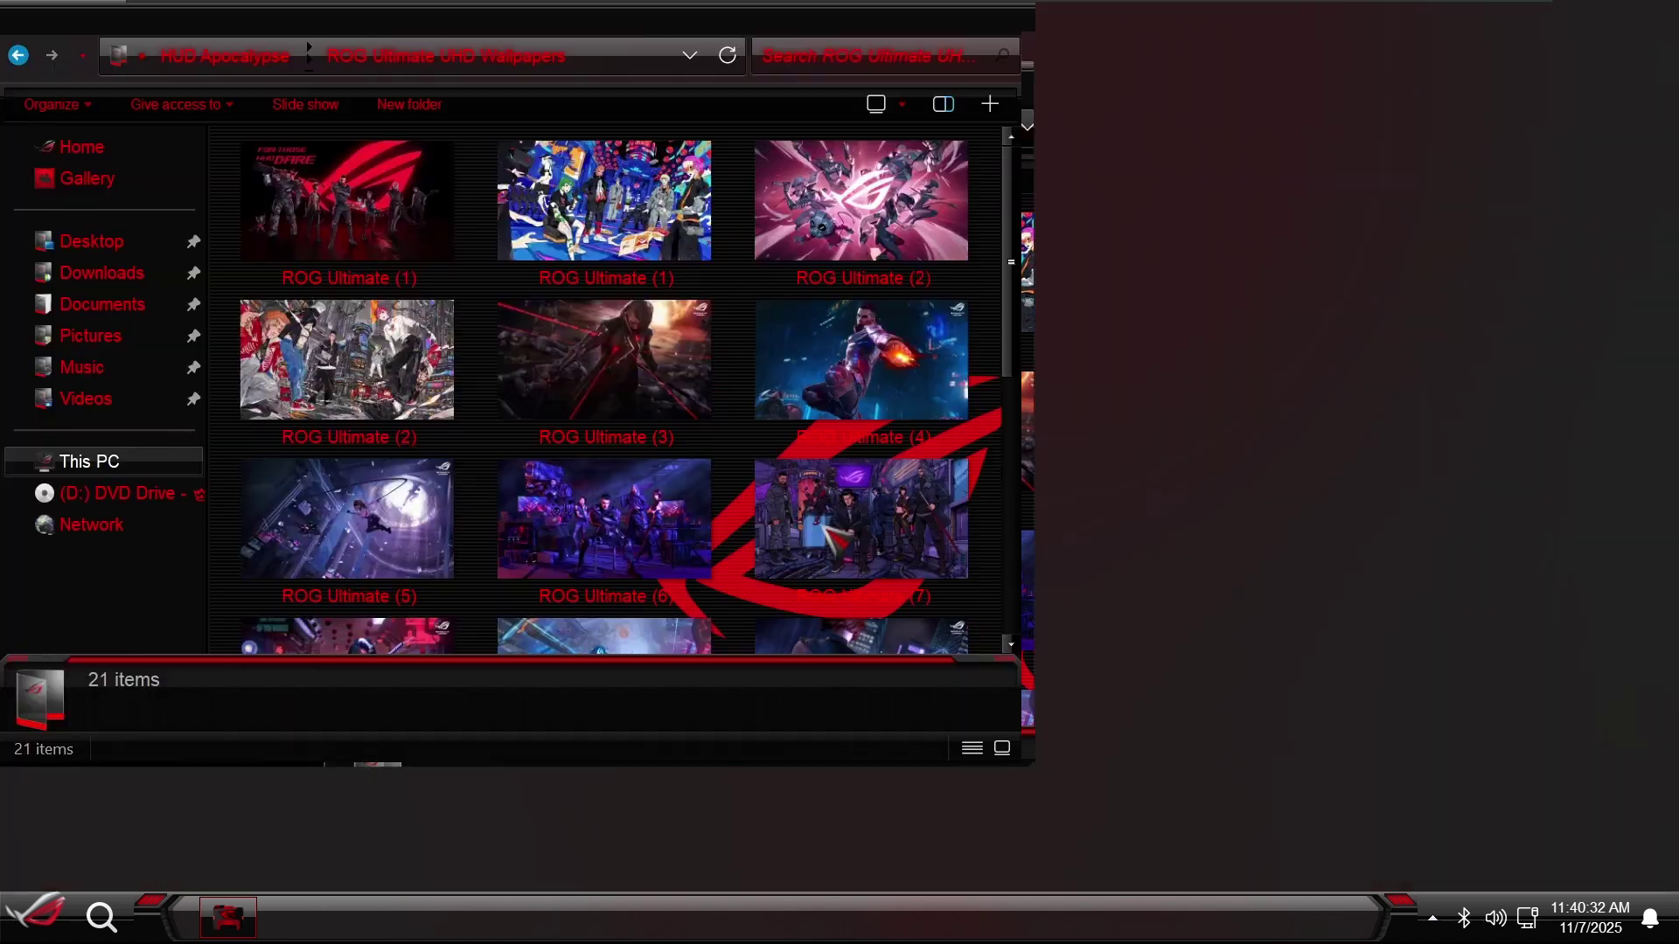
{"action": "scroll", "coordinate": [918, 559], "scroll_direction": "down", "scroll_amount": 1}
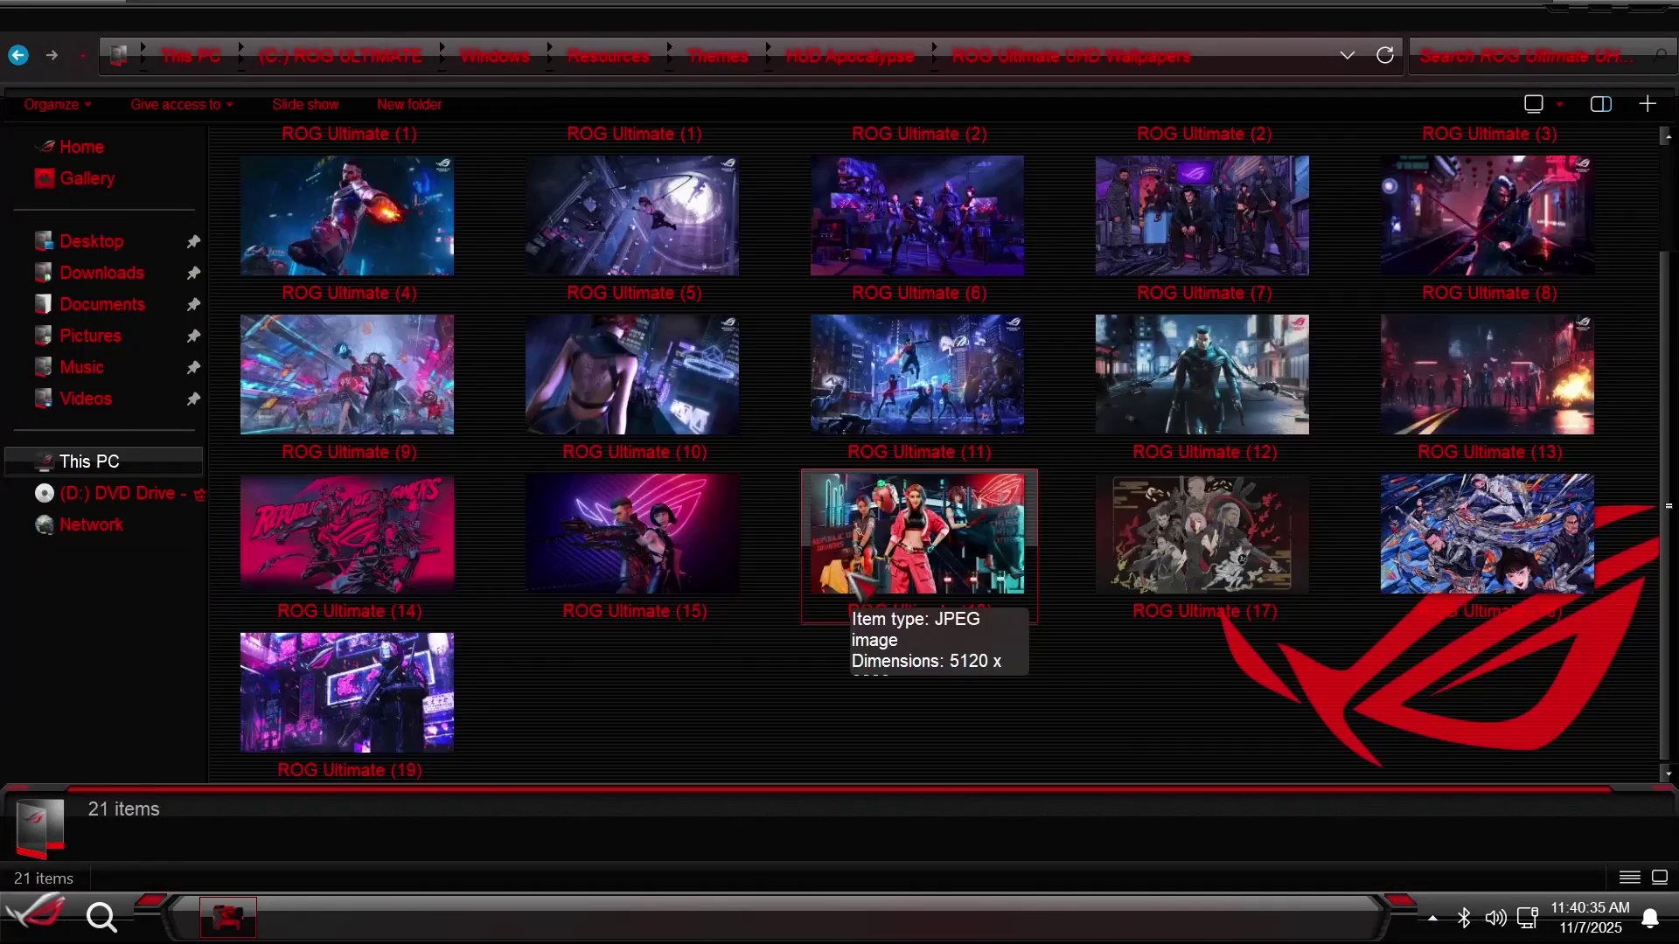
{"action": "key", "text": "ctrl+a"}
{"action": "left_click", "coordinate": [754, 717]}
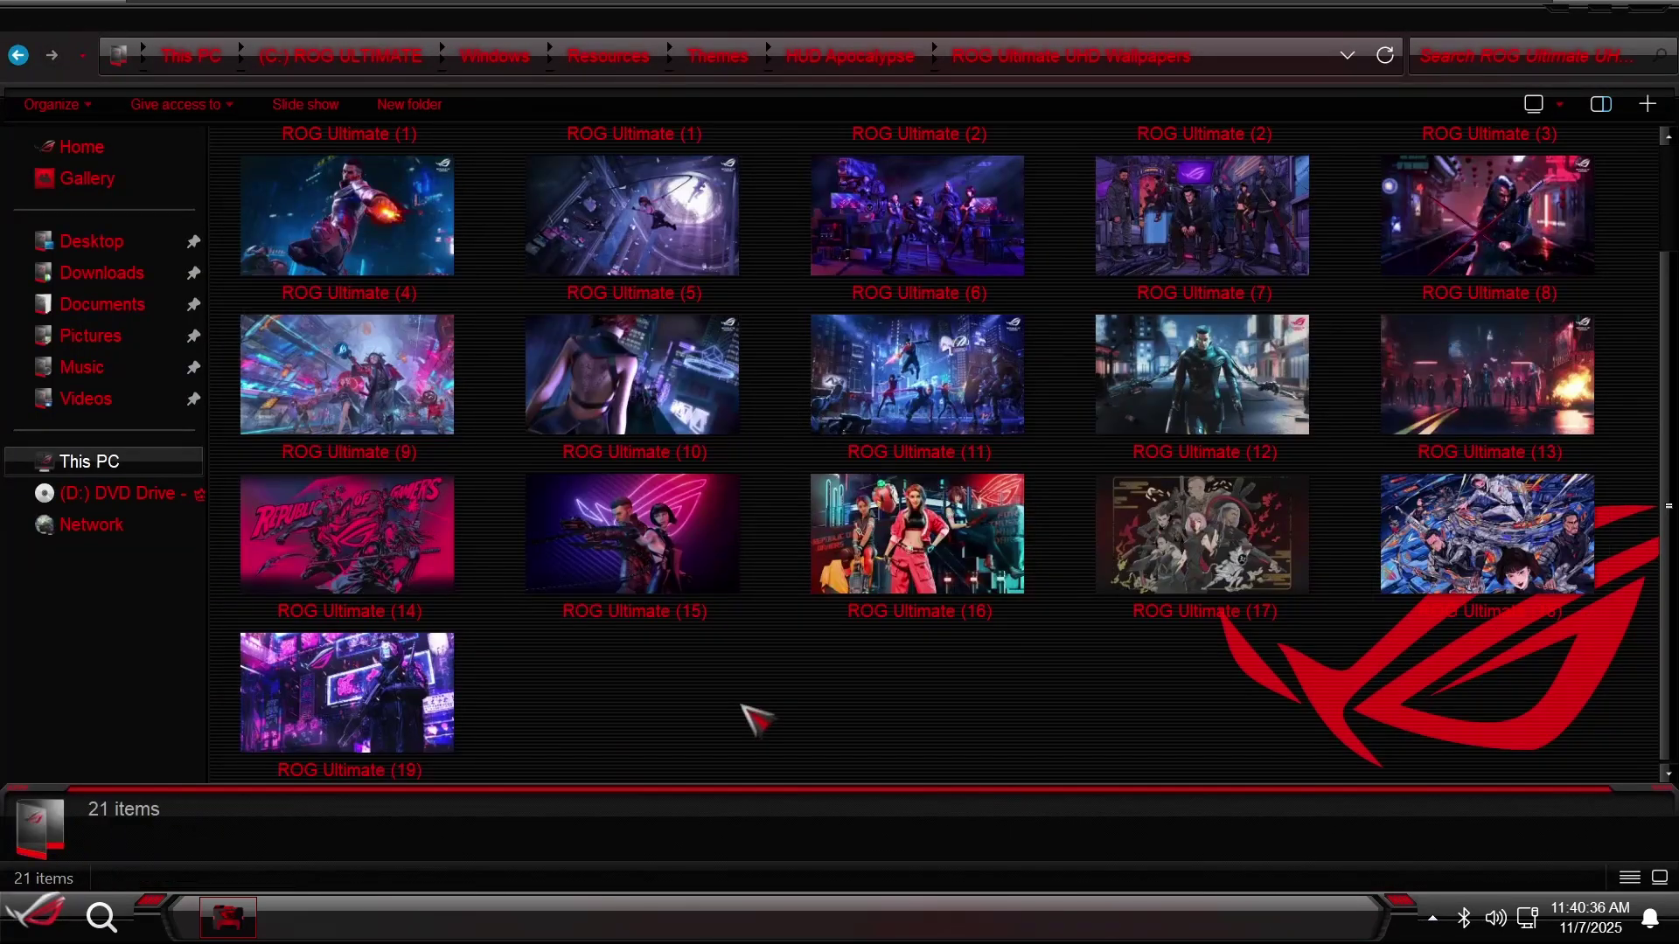
{"action": "key", "text": "super+Down"}
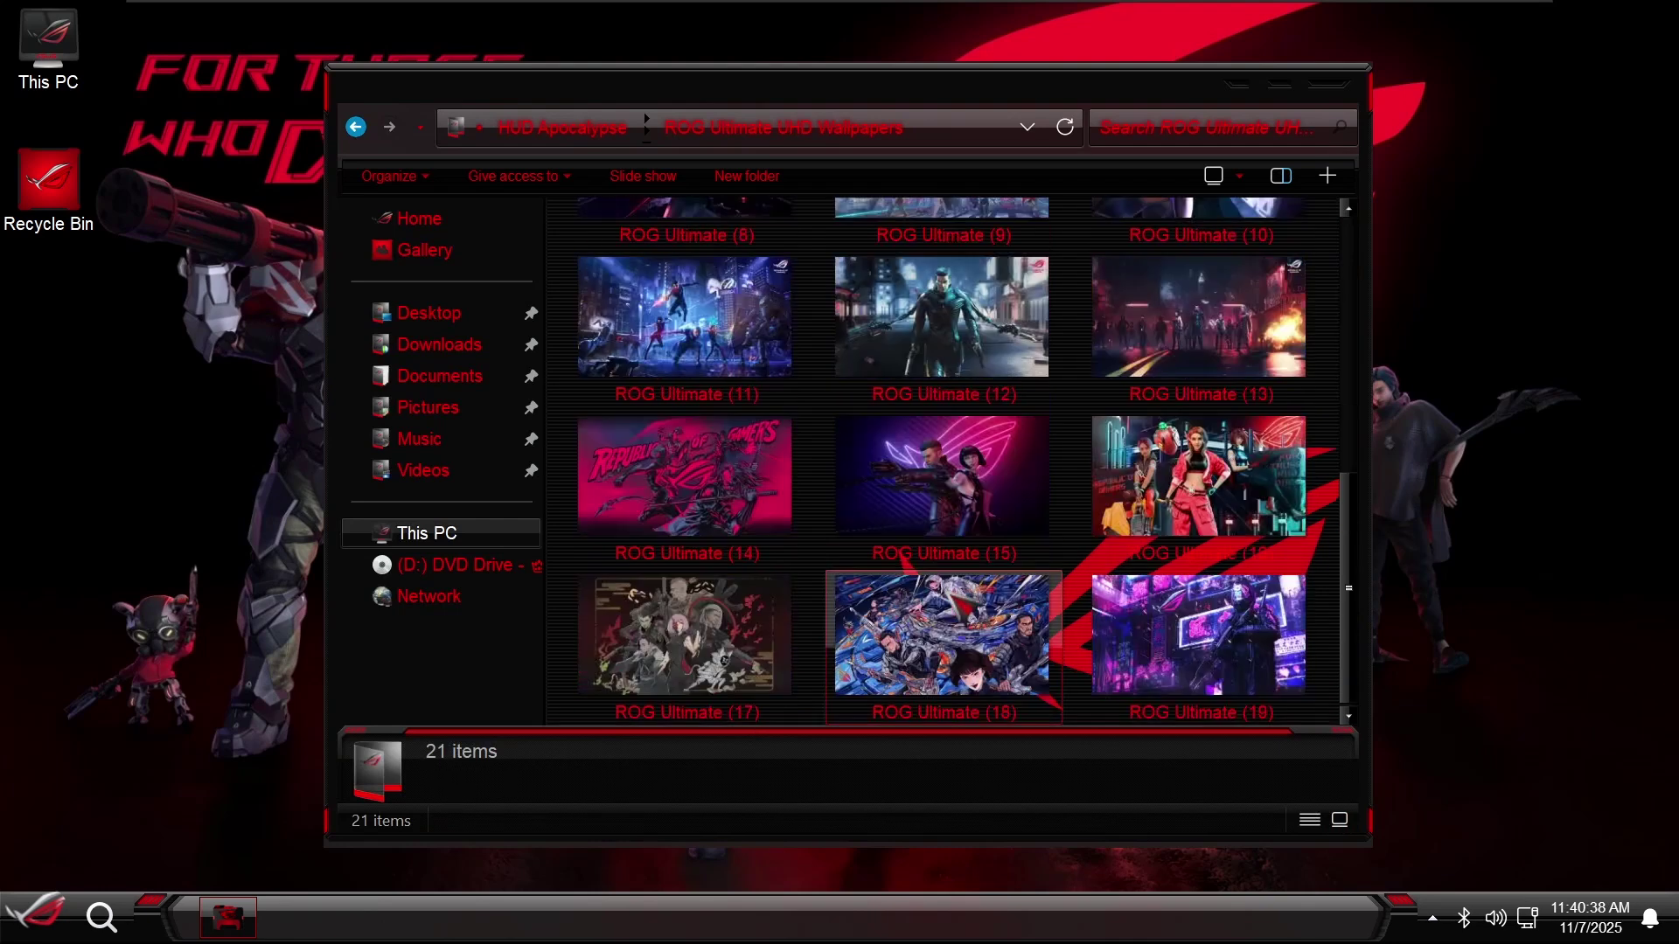
{"action": "scroll", "coordinate": [945, 612], "scroll_direction": "up", "scroll_amount": 5}
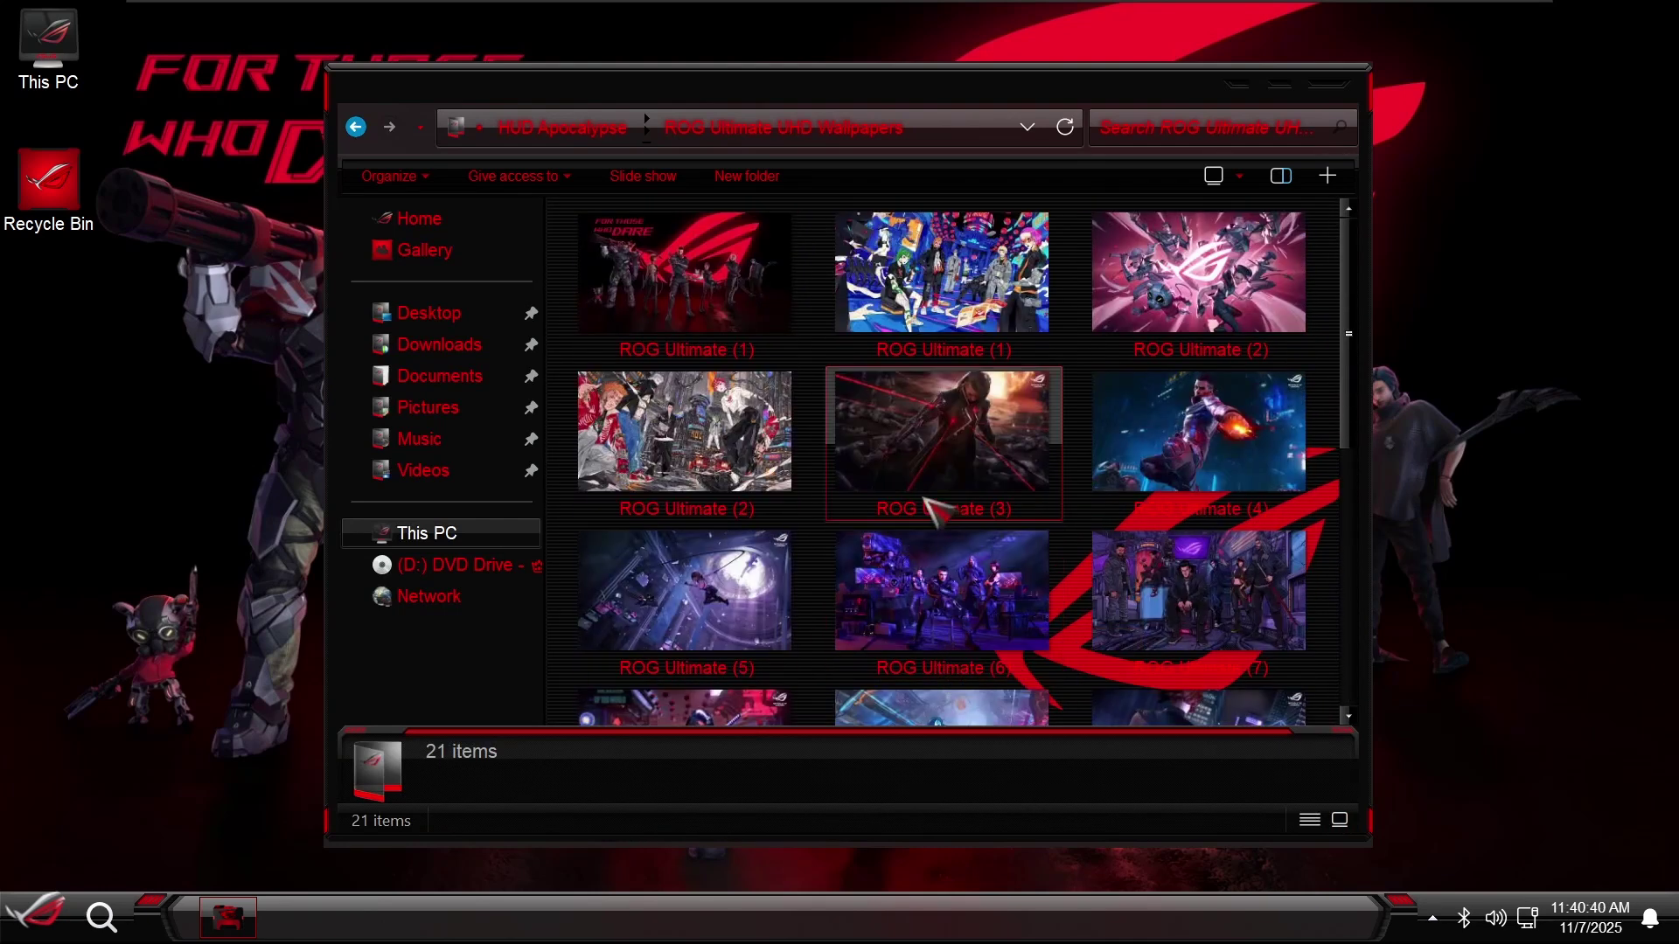
- Set the ROG Ultimate (3) picture as the desktop background and show the desktop
{"action": "left_click", "coordinate": [931, 508]}
{"action": "right_click", "coordinate": [924, 498]}
{"action": "left_click", "coordinate": [1161, 394]}
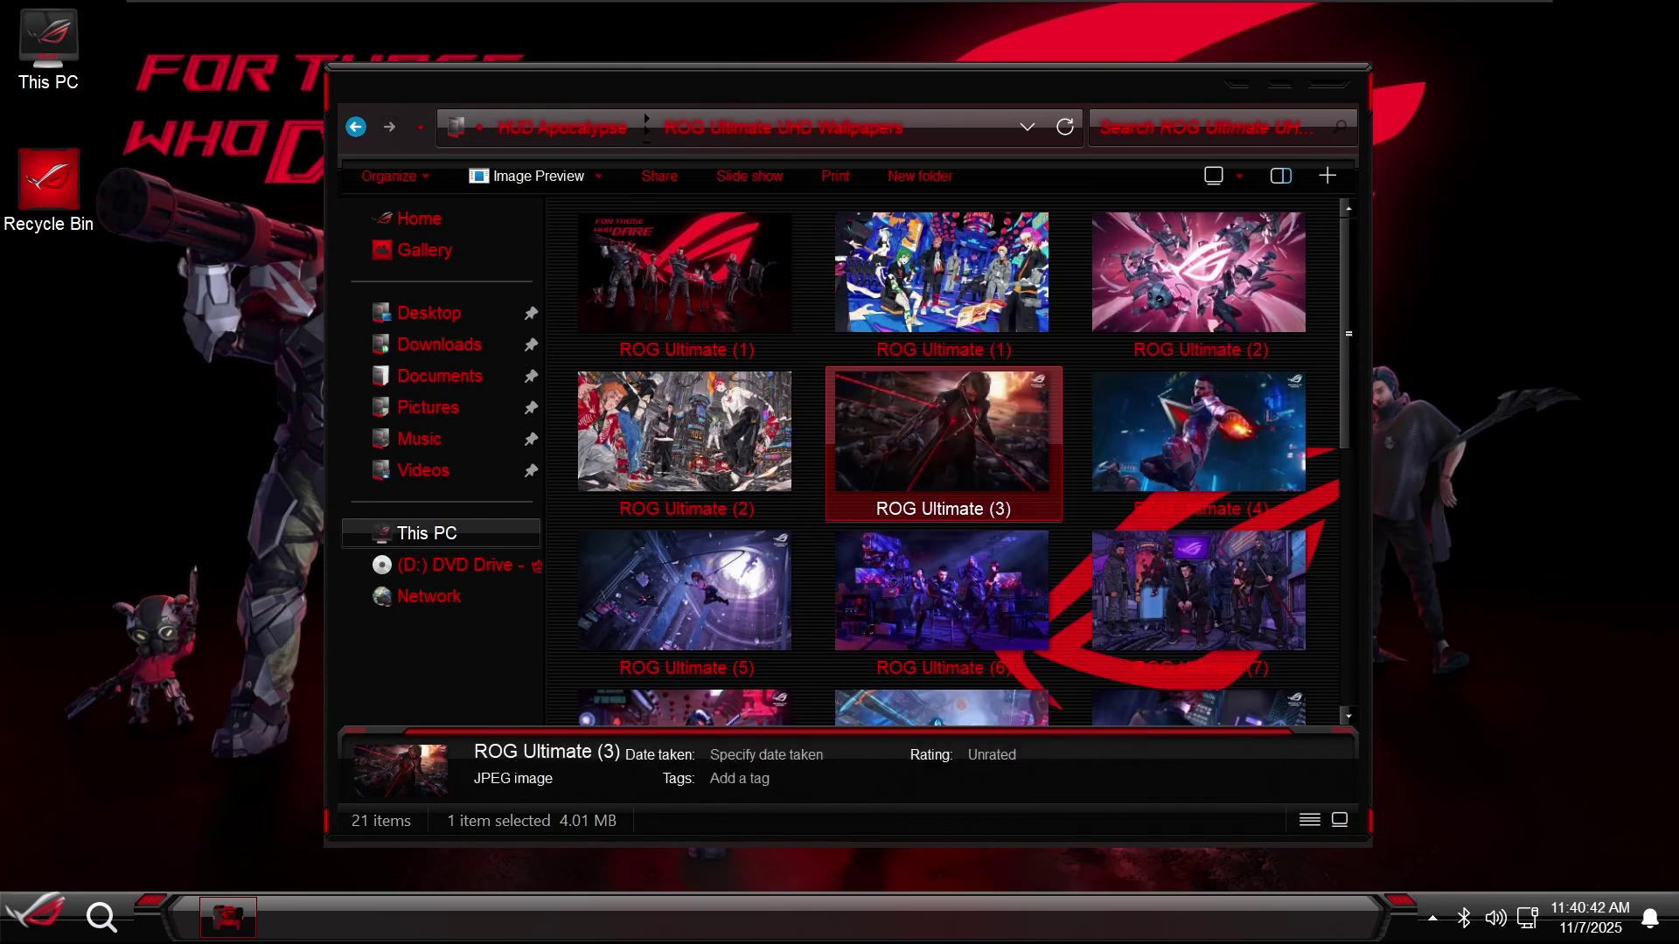
{"action": "key", "text": "super+d"}
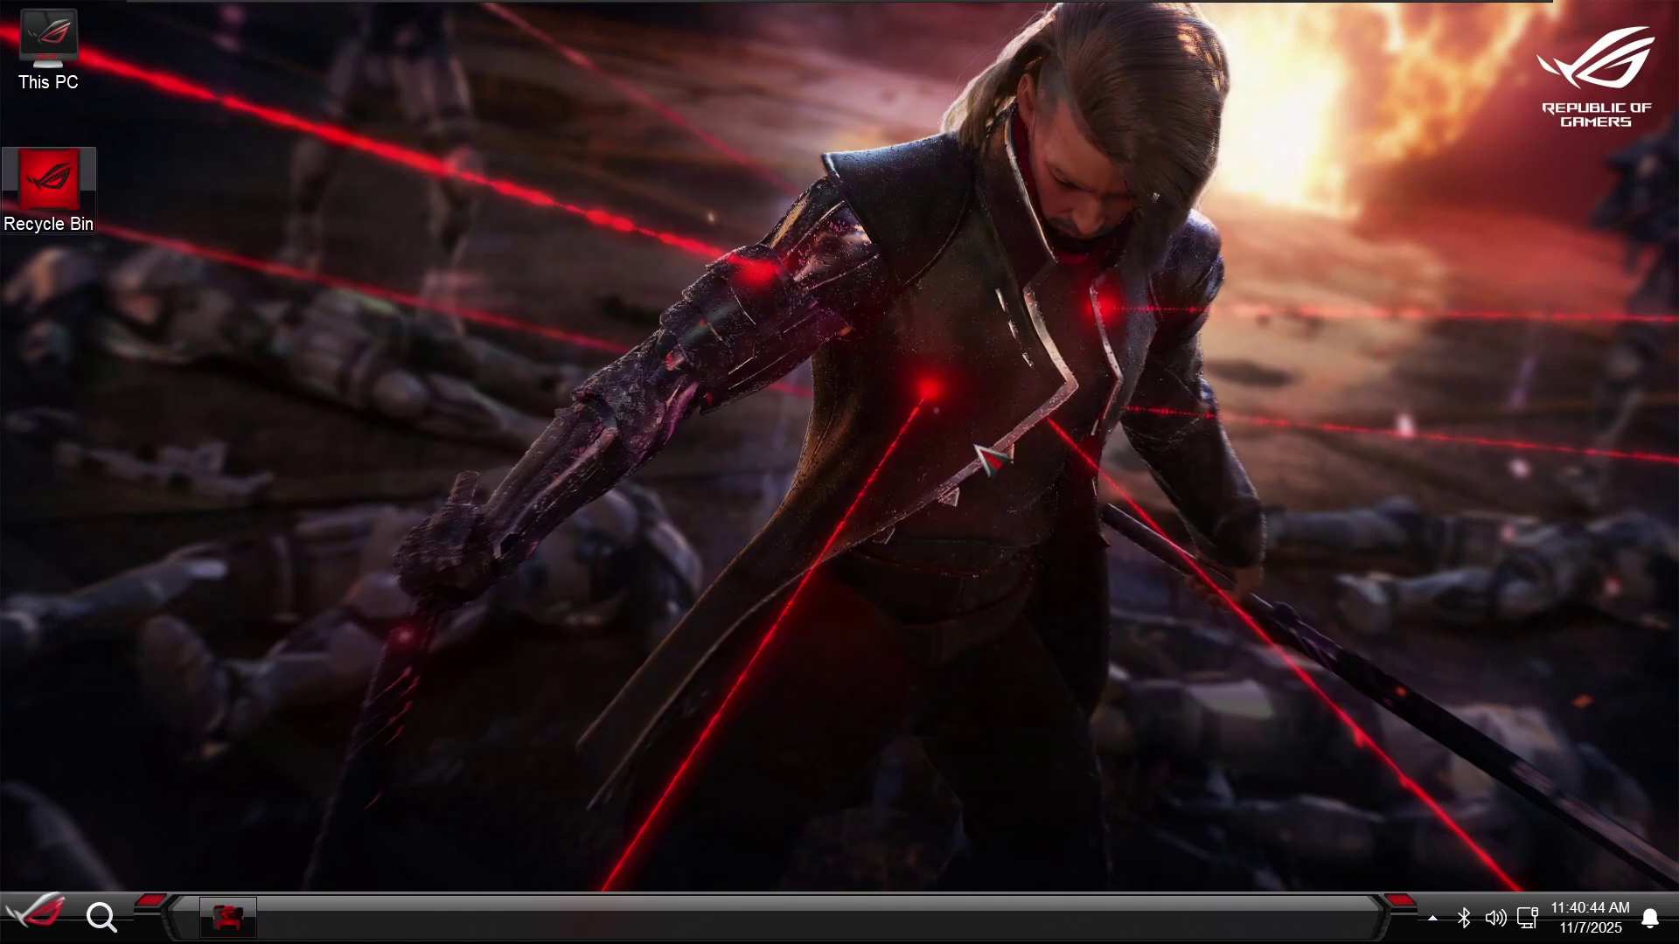
- Compare the new wallpaper with and without the folder window and with the Start menu open
{"action": "key", "text": "super"}
{"action": "key", "text": "super+d"}
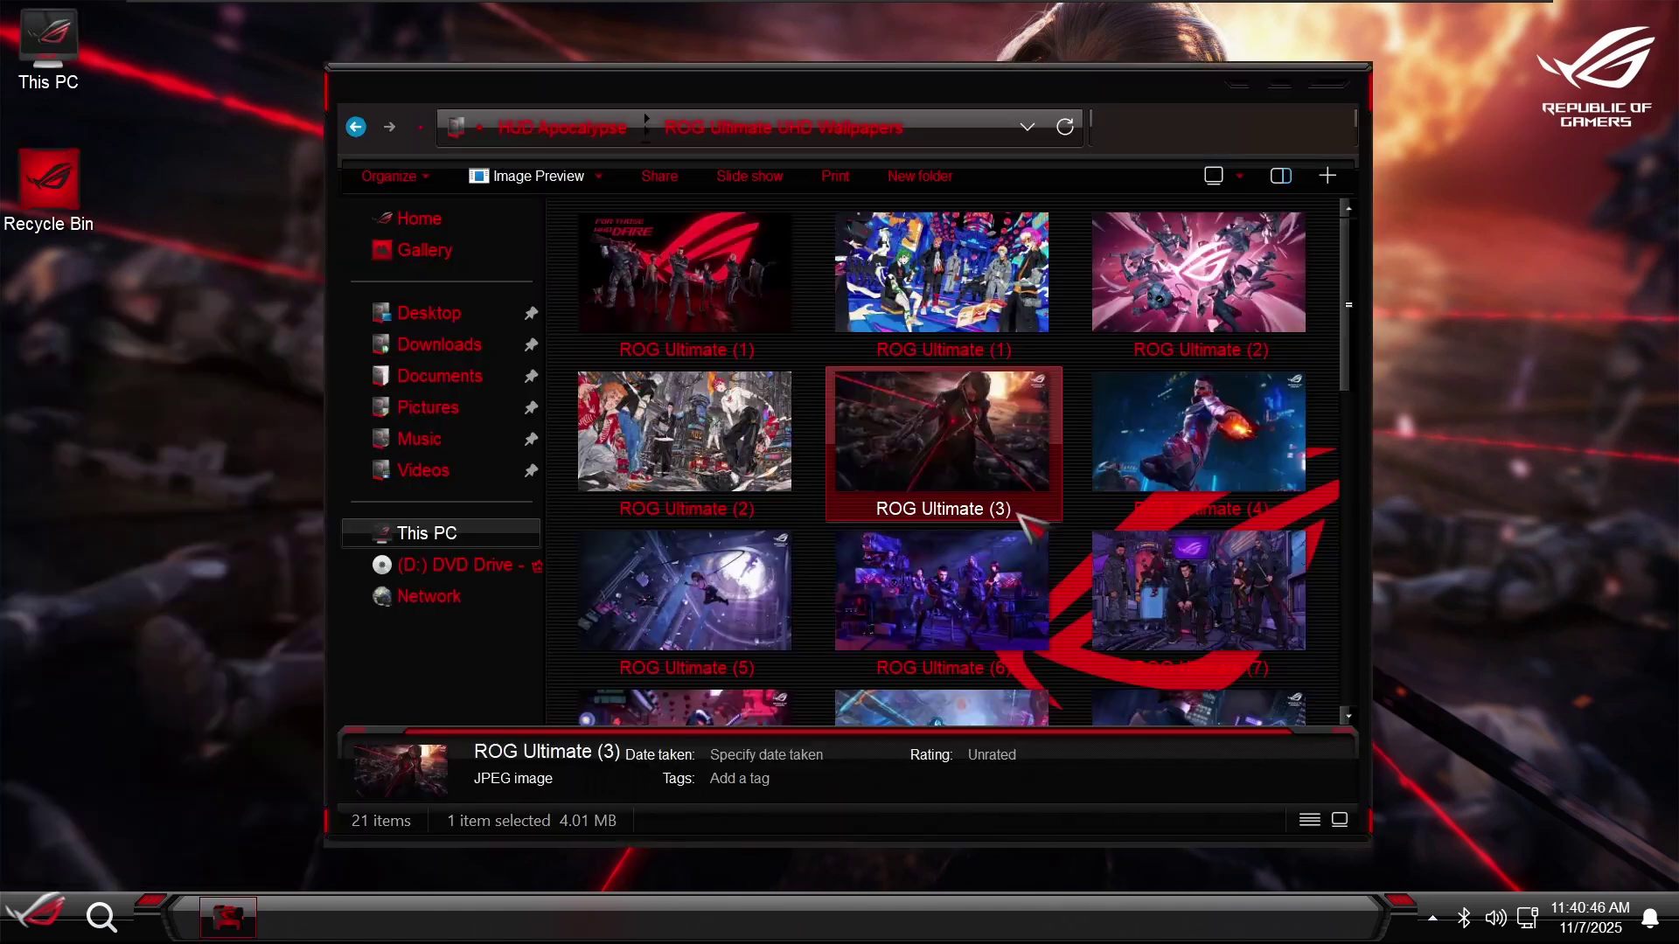
{"action": "key", "text": "super+d"}
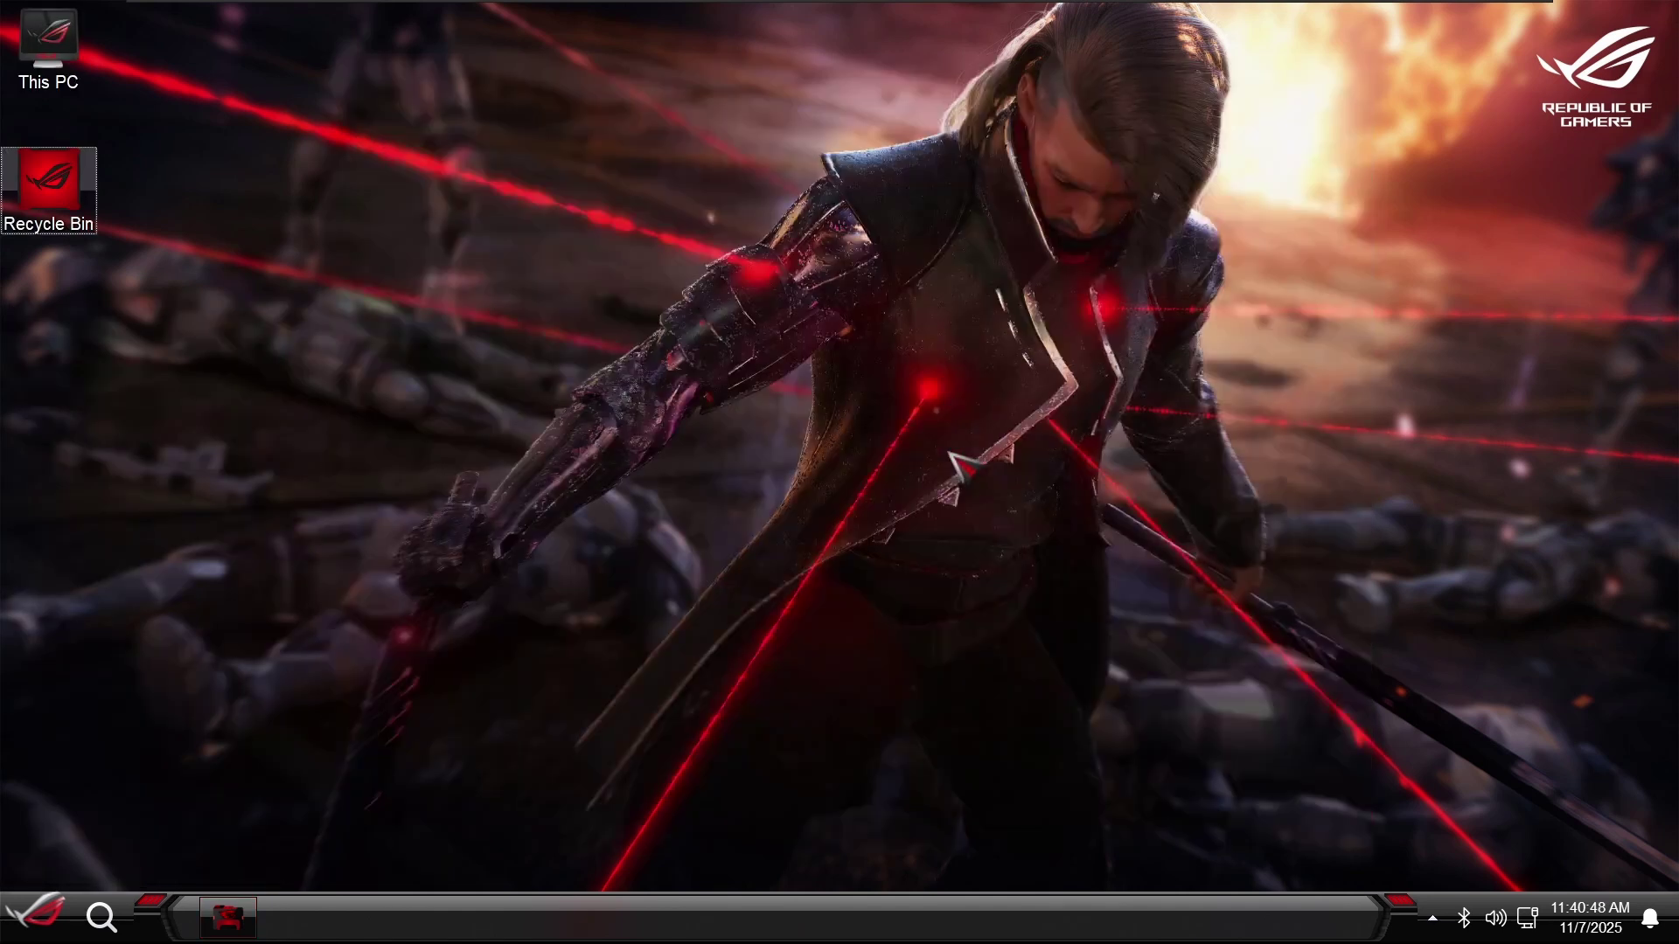
{"action": "key", "text": "super"}
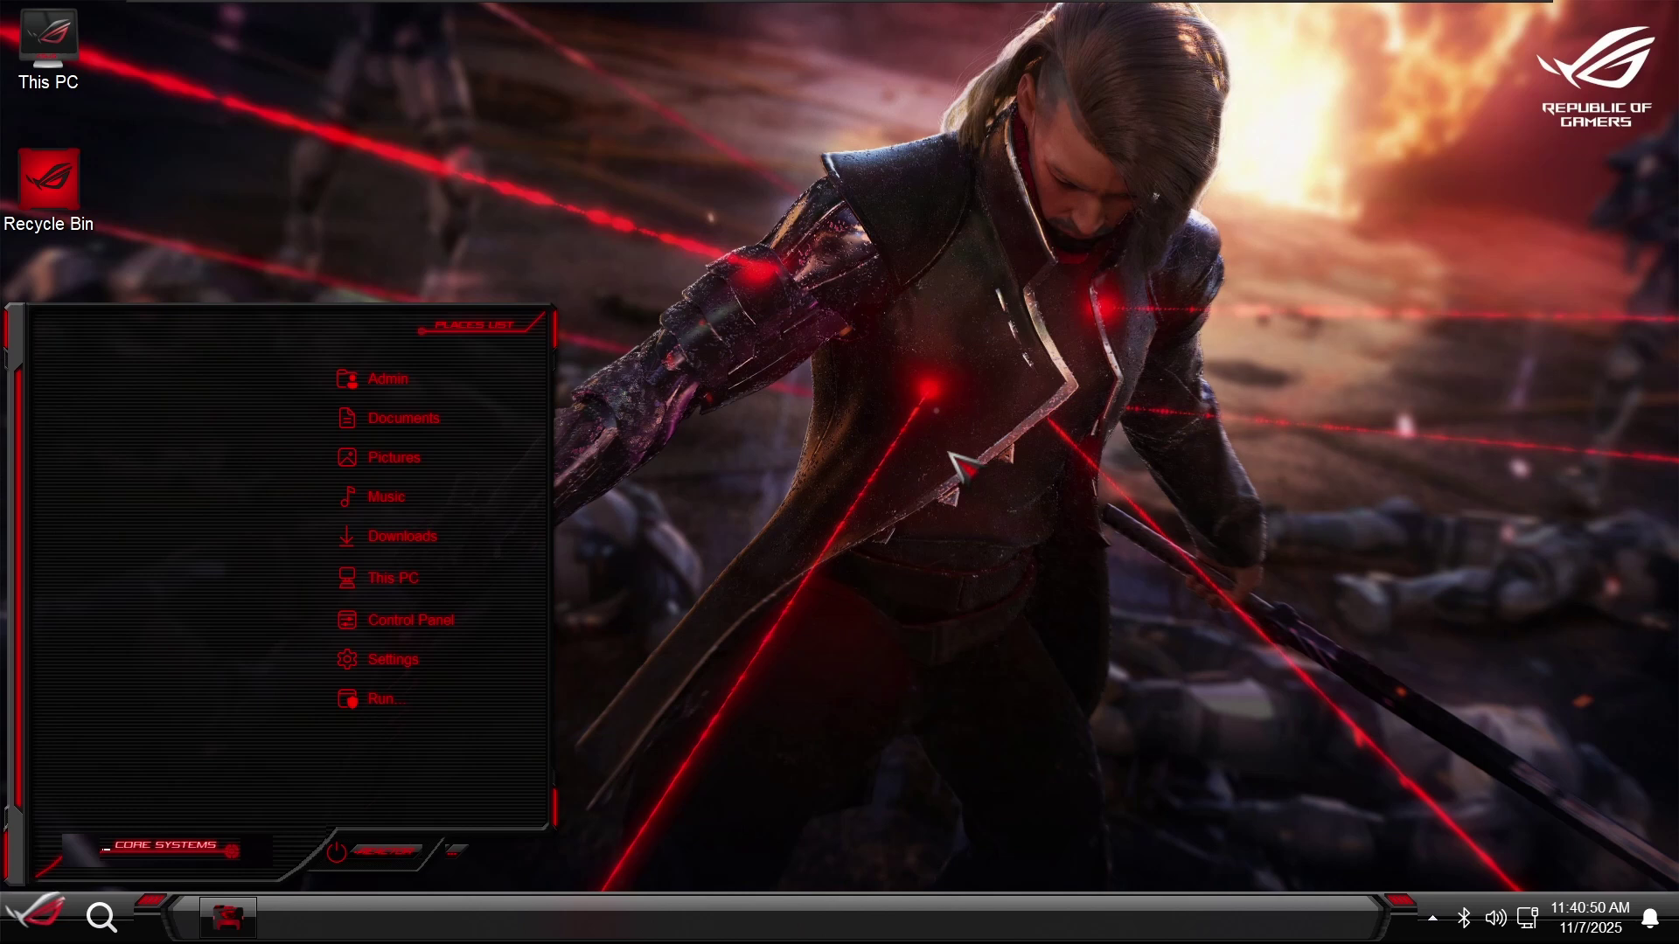
- Run winver to inspect the About Windows information, and close it
{"action": "key", "text": "super+r"}
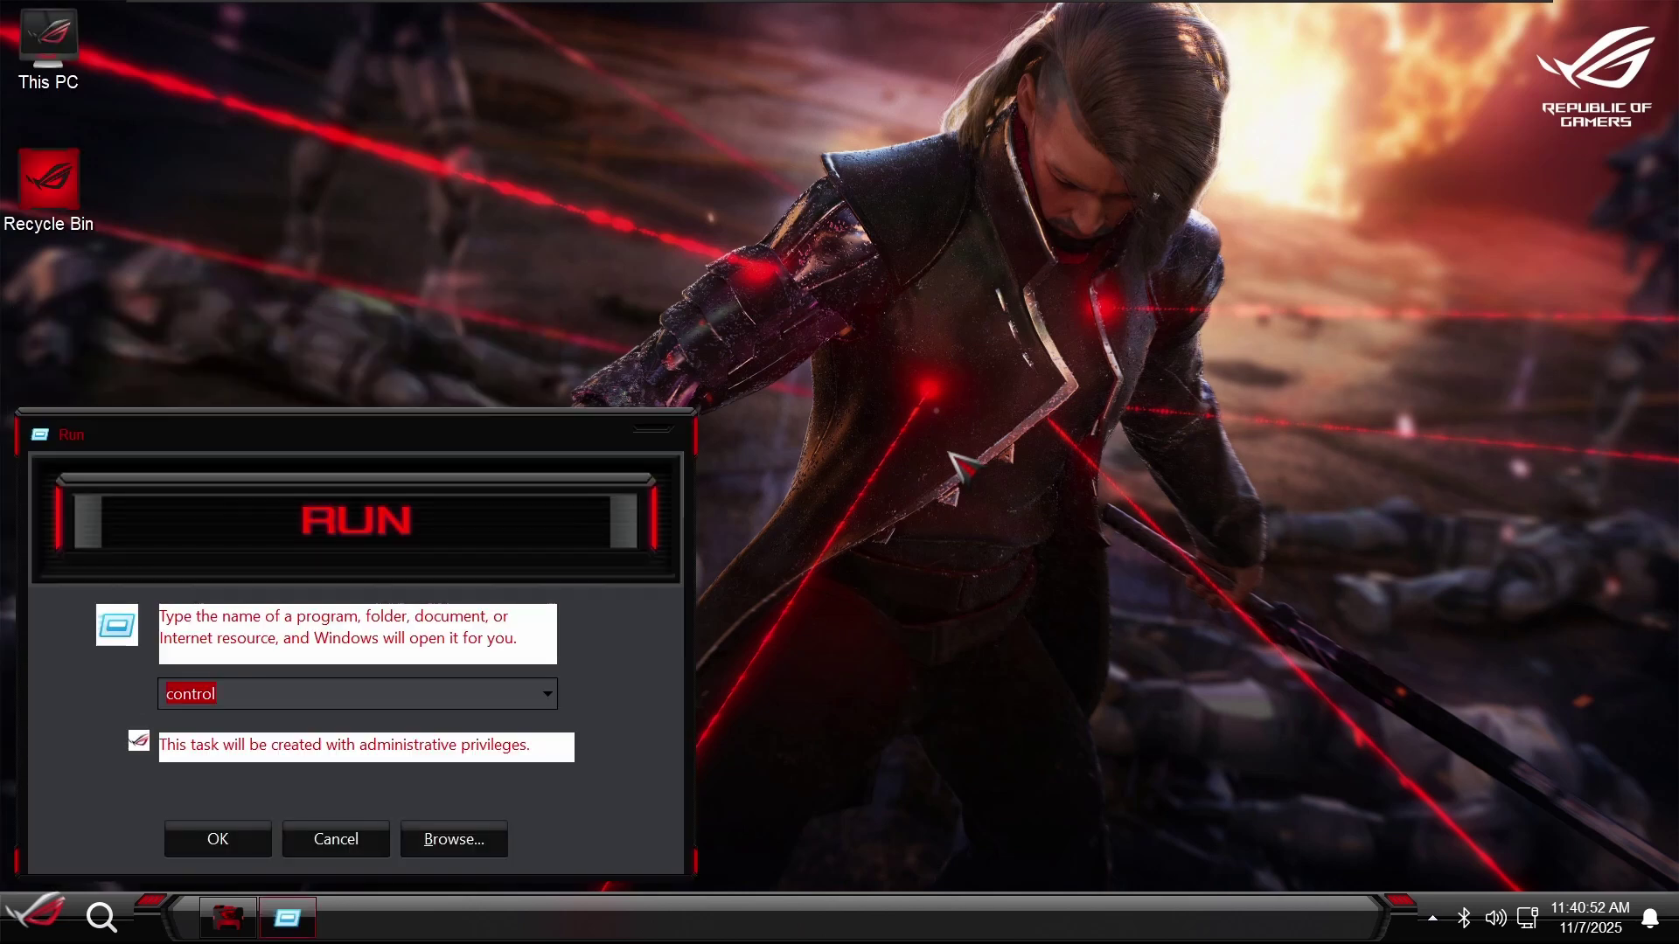
{"action": "key", "text": "Escape"}
{"action": "key", "text": "super+r"}
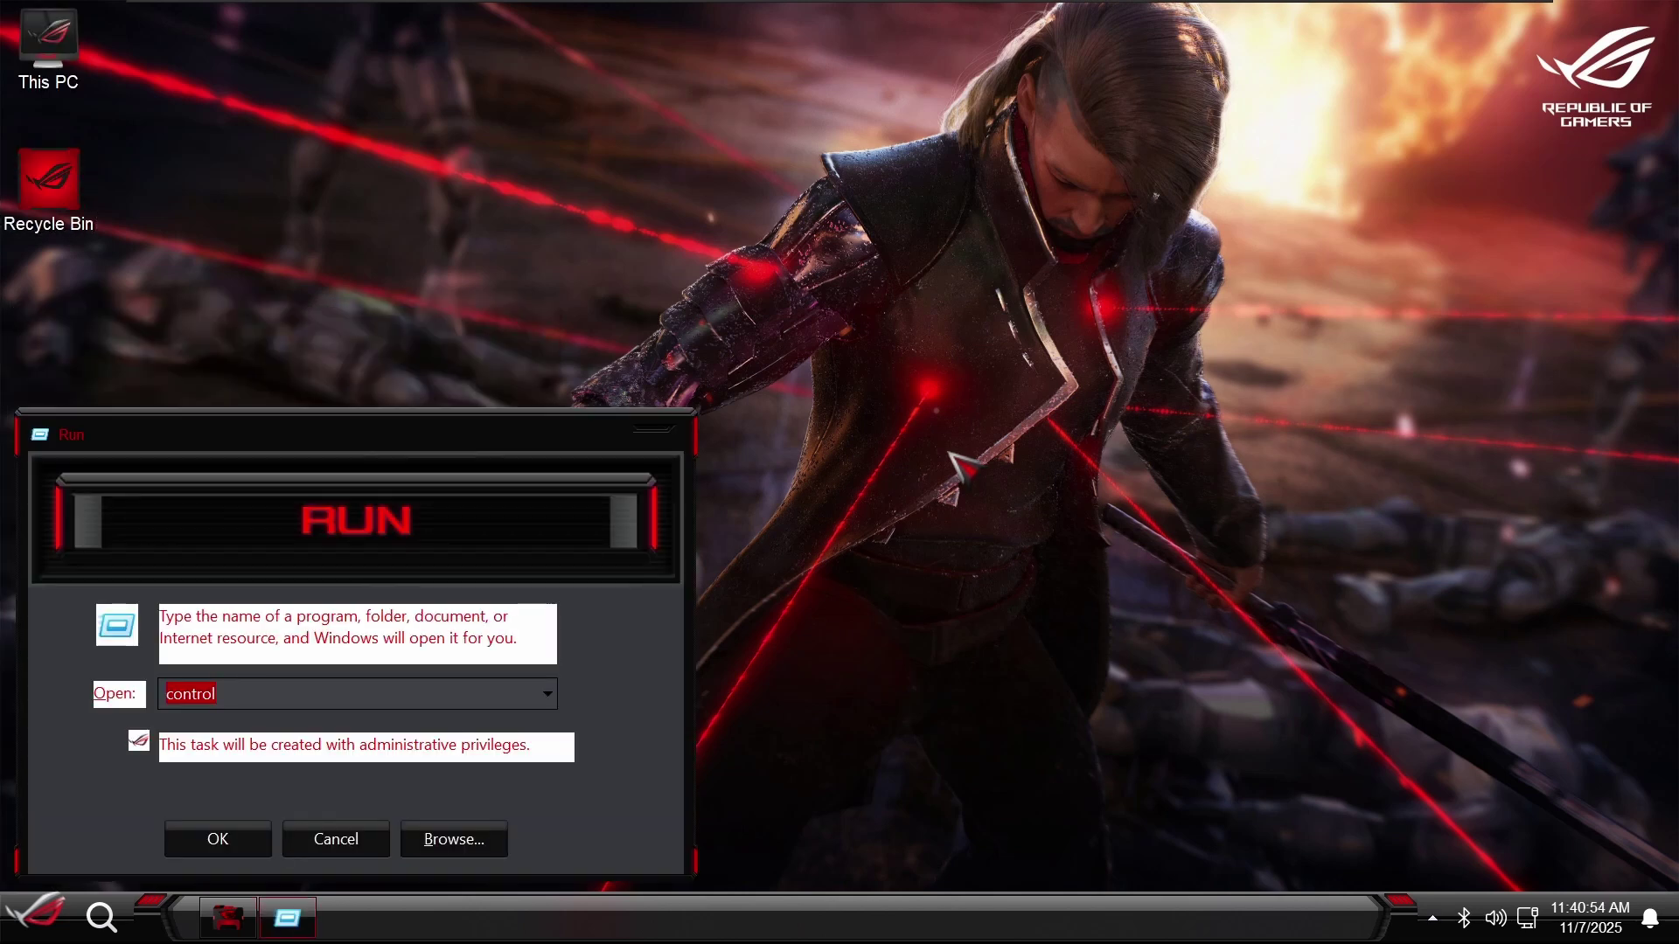
{"action": "type", "text": "winver"}
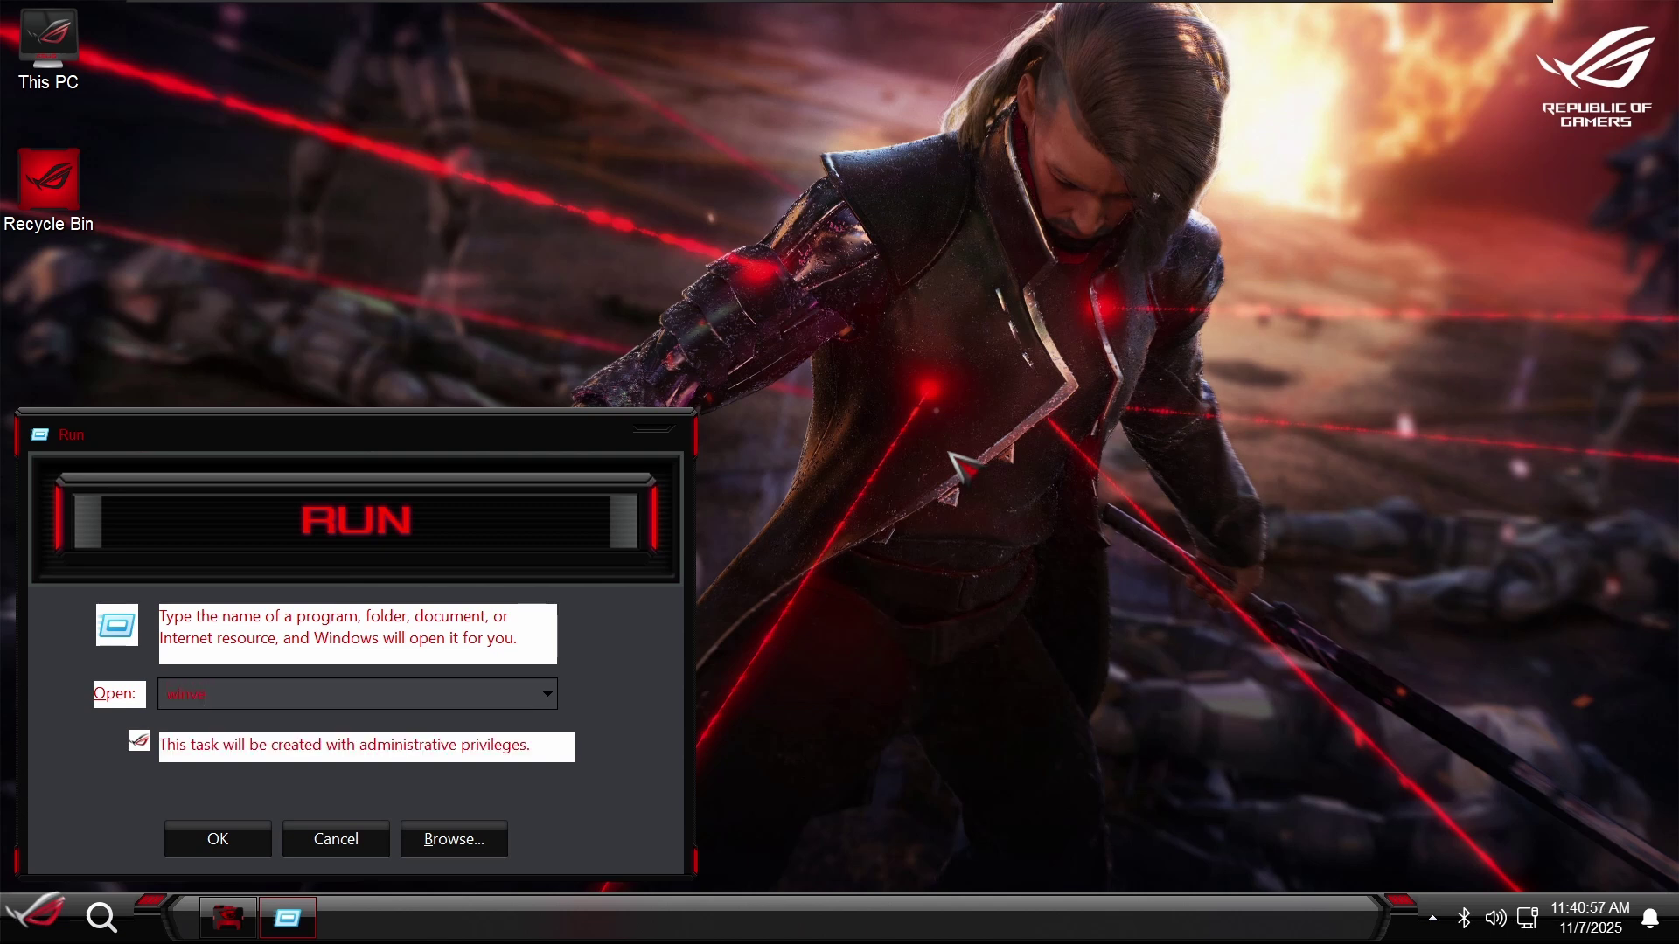
{"action": "key", "text": "Return"}
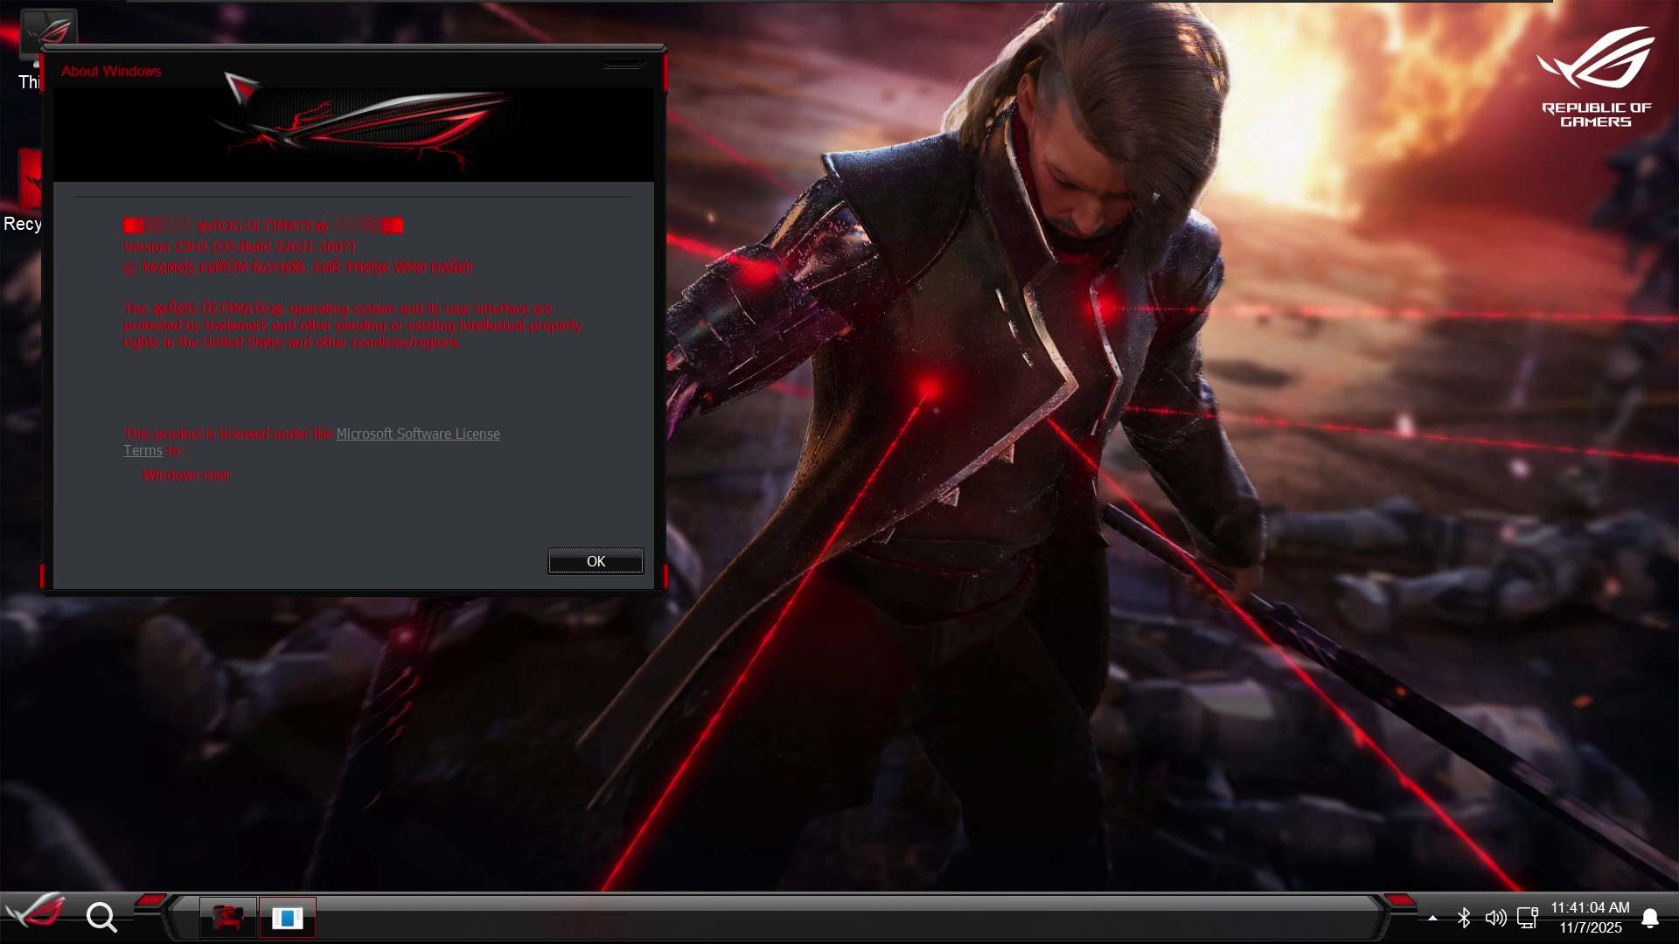
{"action": "key", "text": "Return"}
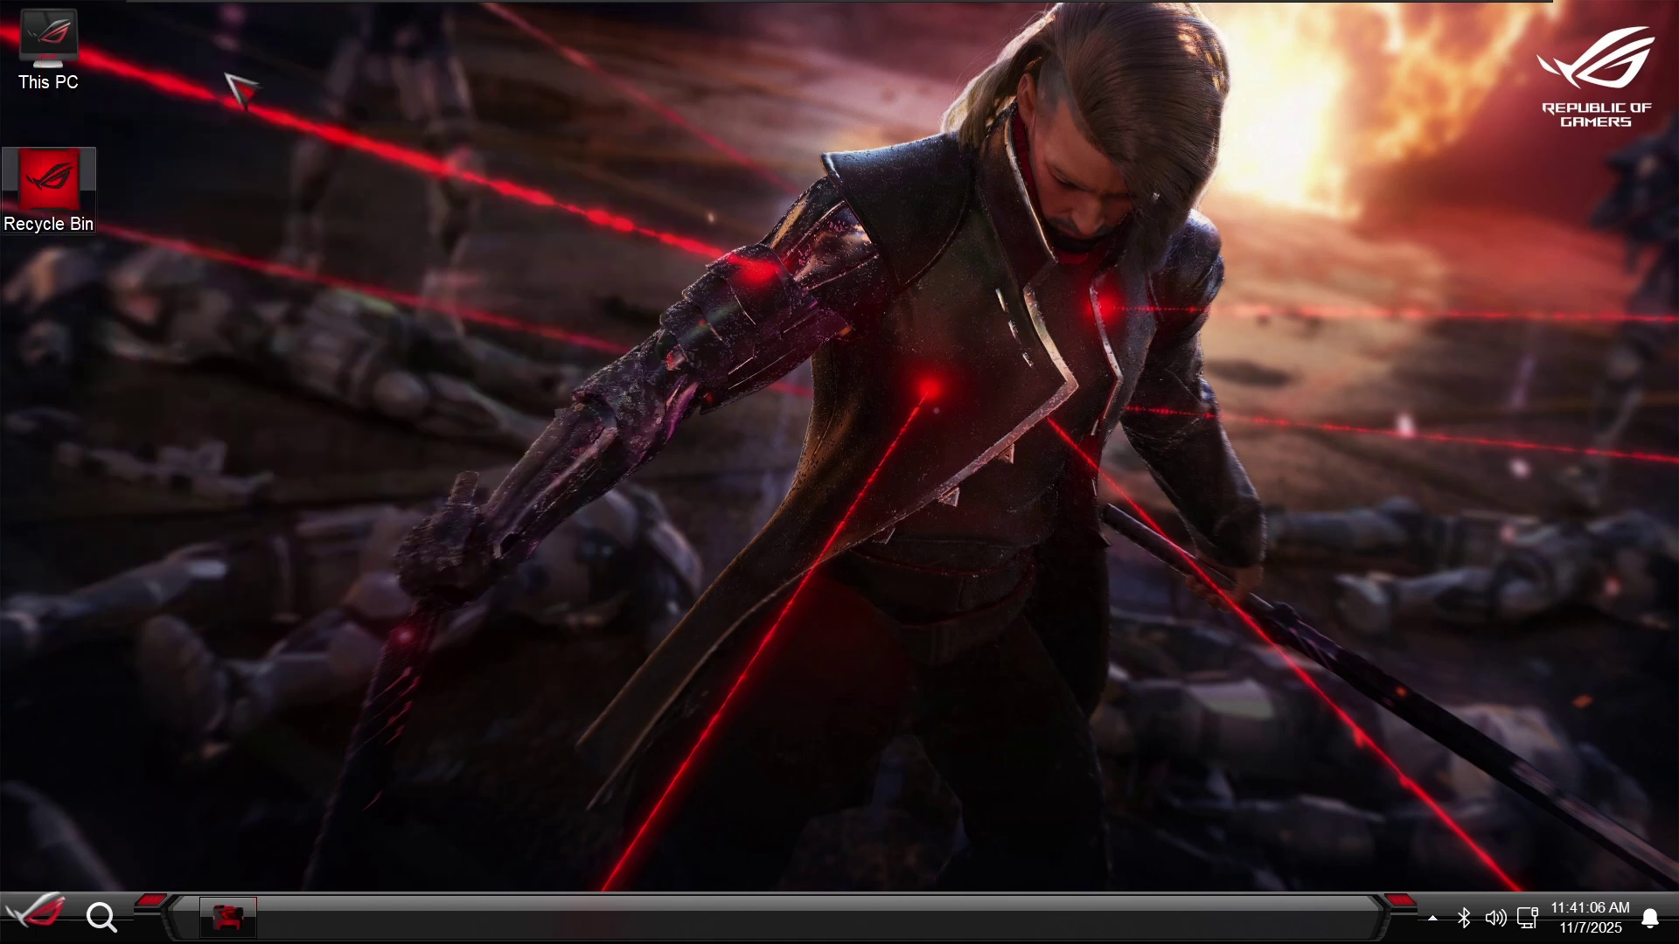
- Examine the Windows Accessibility and Windows Accessories folders in the Start menu's program list
{"action": "key", "text": "super"}
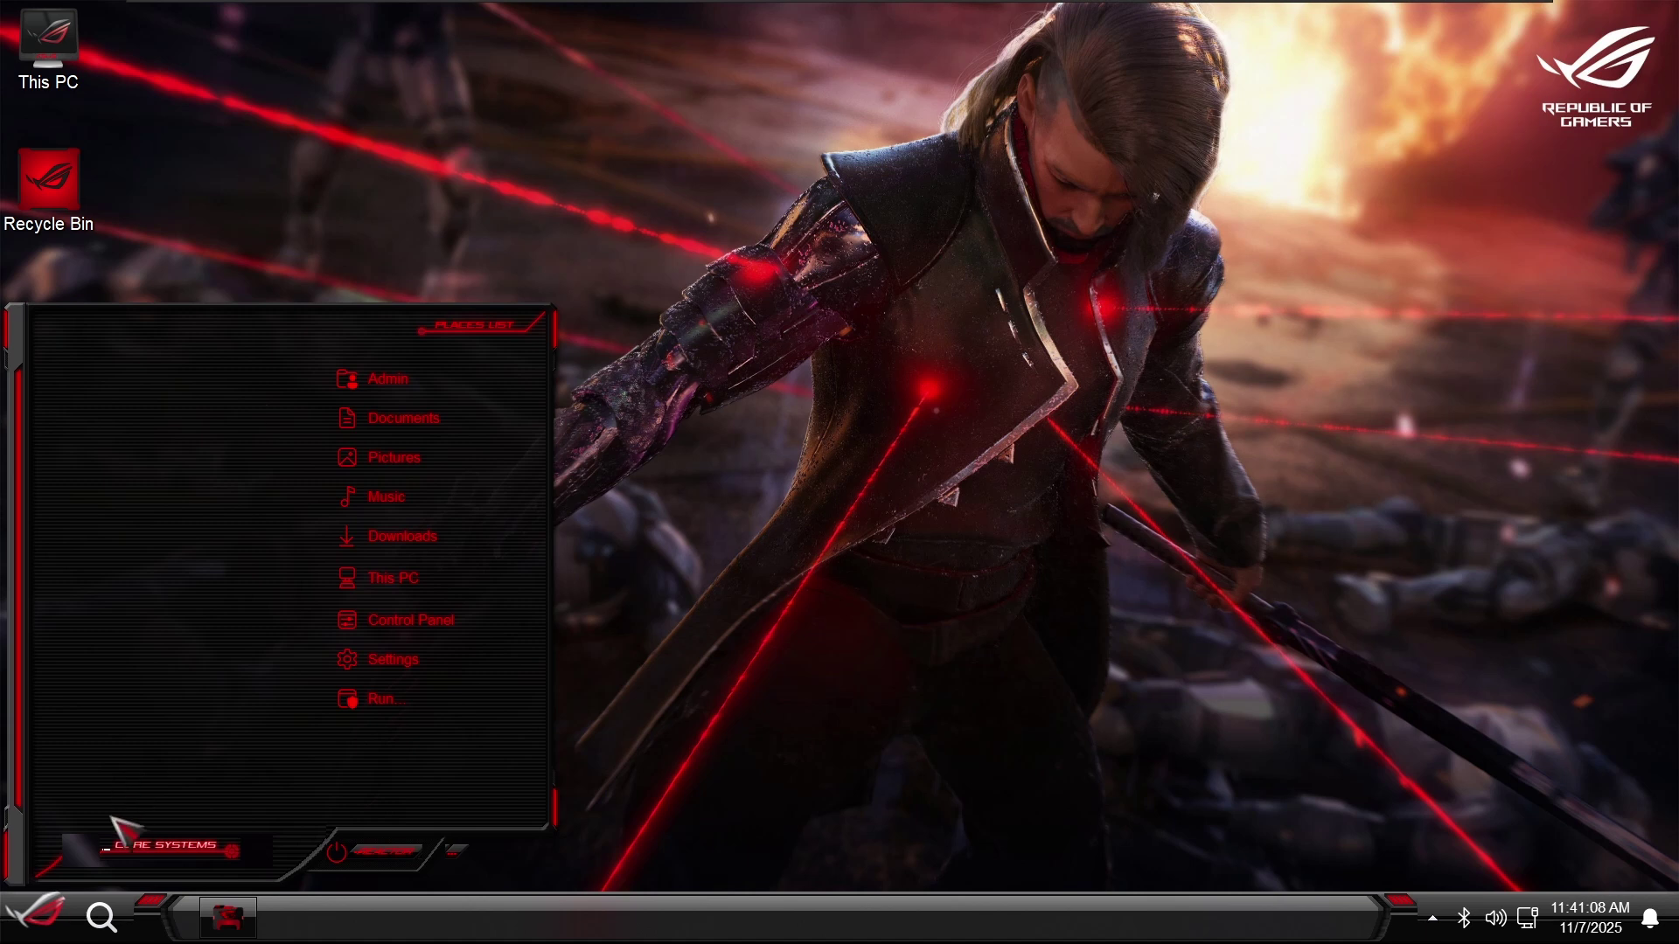
{"action": "left_click", "coordinate": [145, 845]}
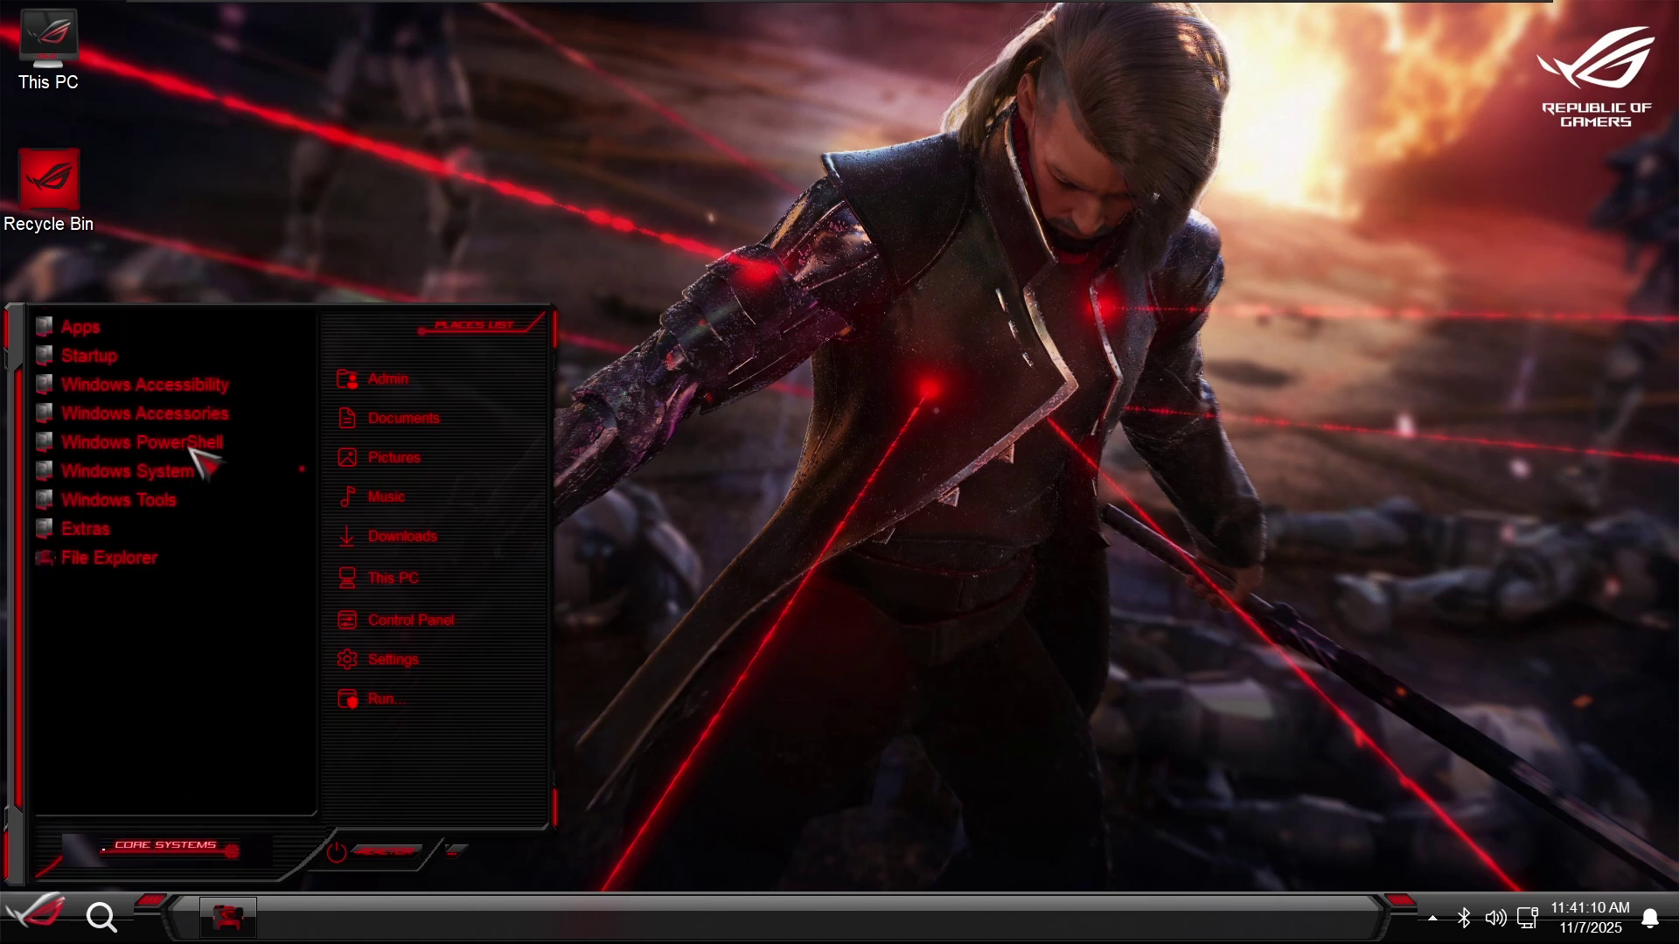
{"action": "left_click", "coordinate": [209, 385]}
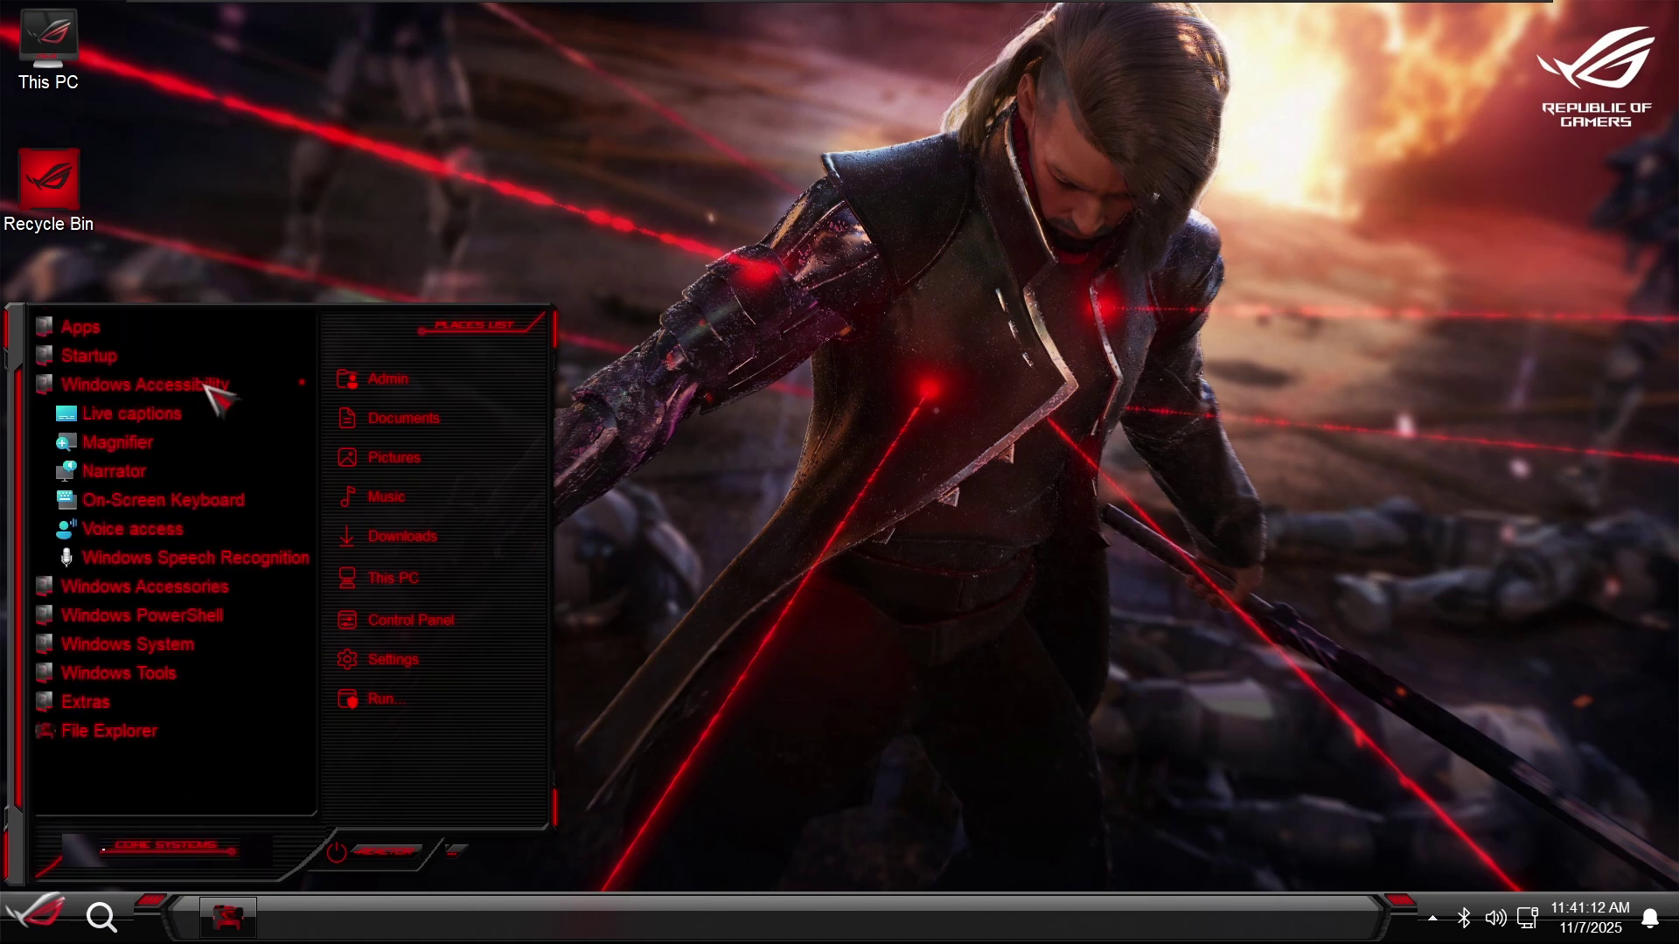
{"action": "left_click", "coordinate": [206, 386]}
{"action": "left_click", "coordinate": [170, 414]}
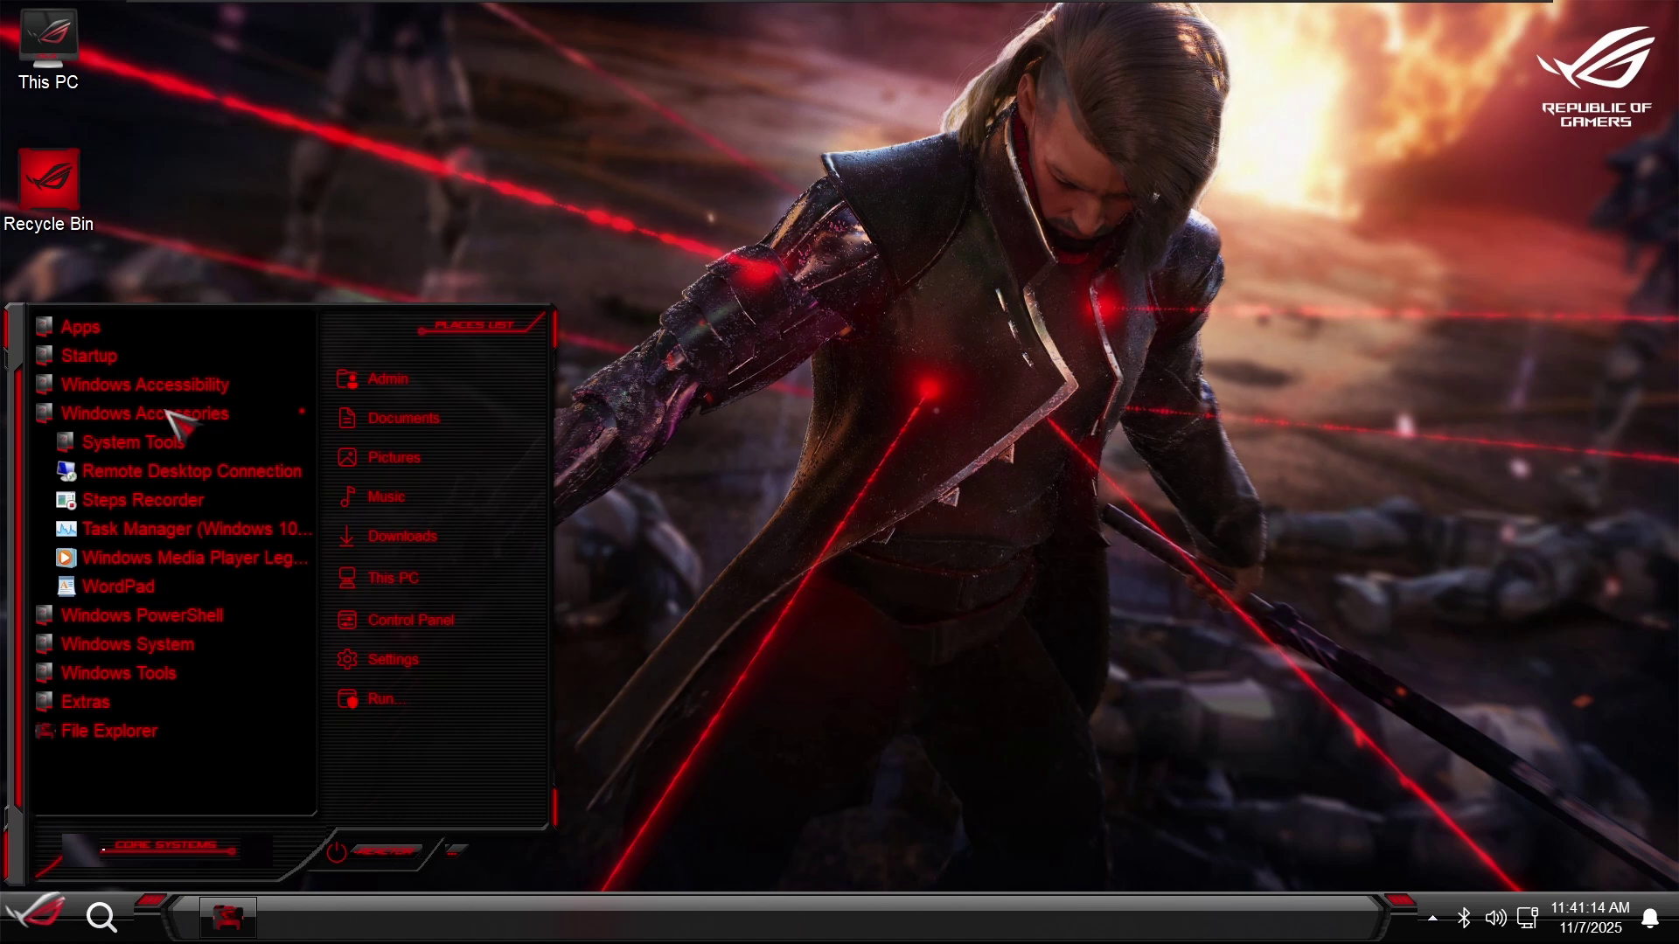
{"action": "left_click", "coordinate": [170, 414]}
{"action": "left_click", "coordinate": [143, 443]}
{"action": "left_click", "coordinate": [140, 446]}
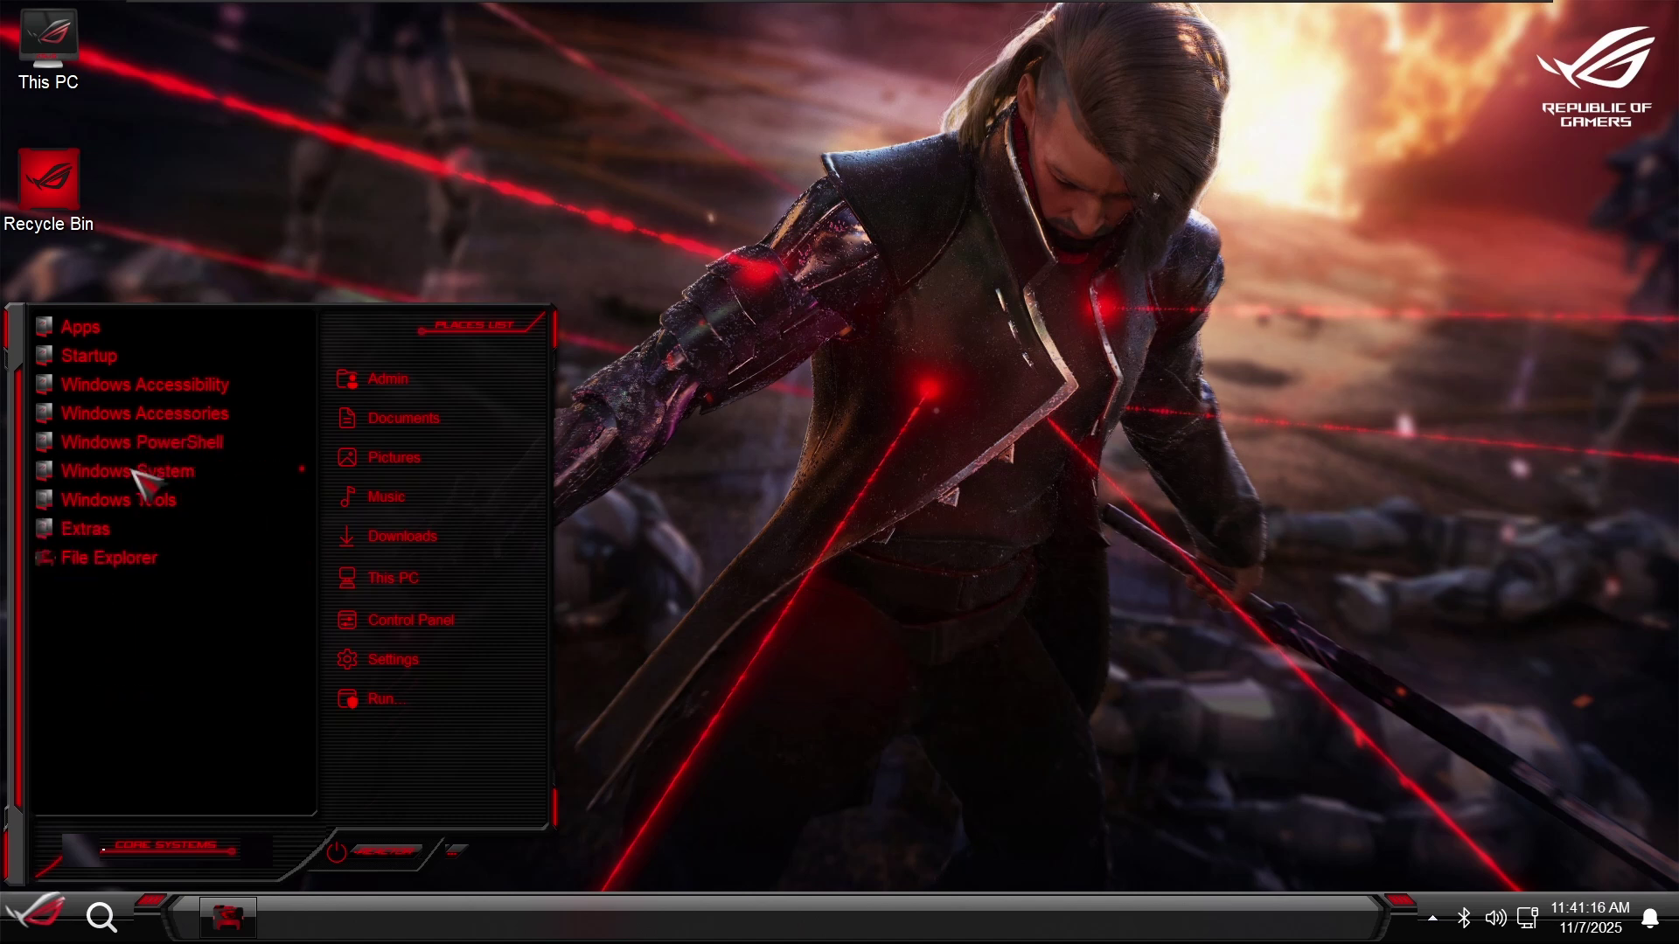
- Look through the Windows System and Windows Tools program folders, and close the Start menu
{"action": "left_click", "coordinate": [138, 472]}
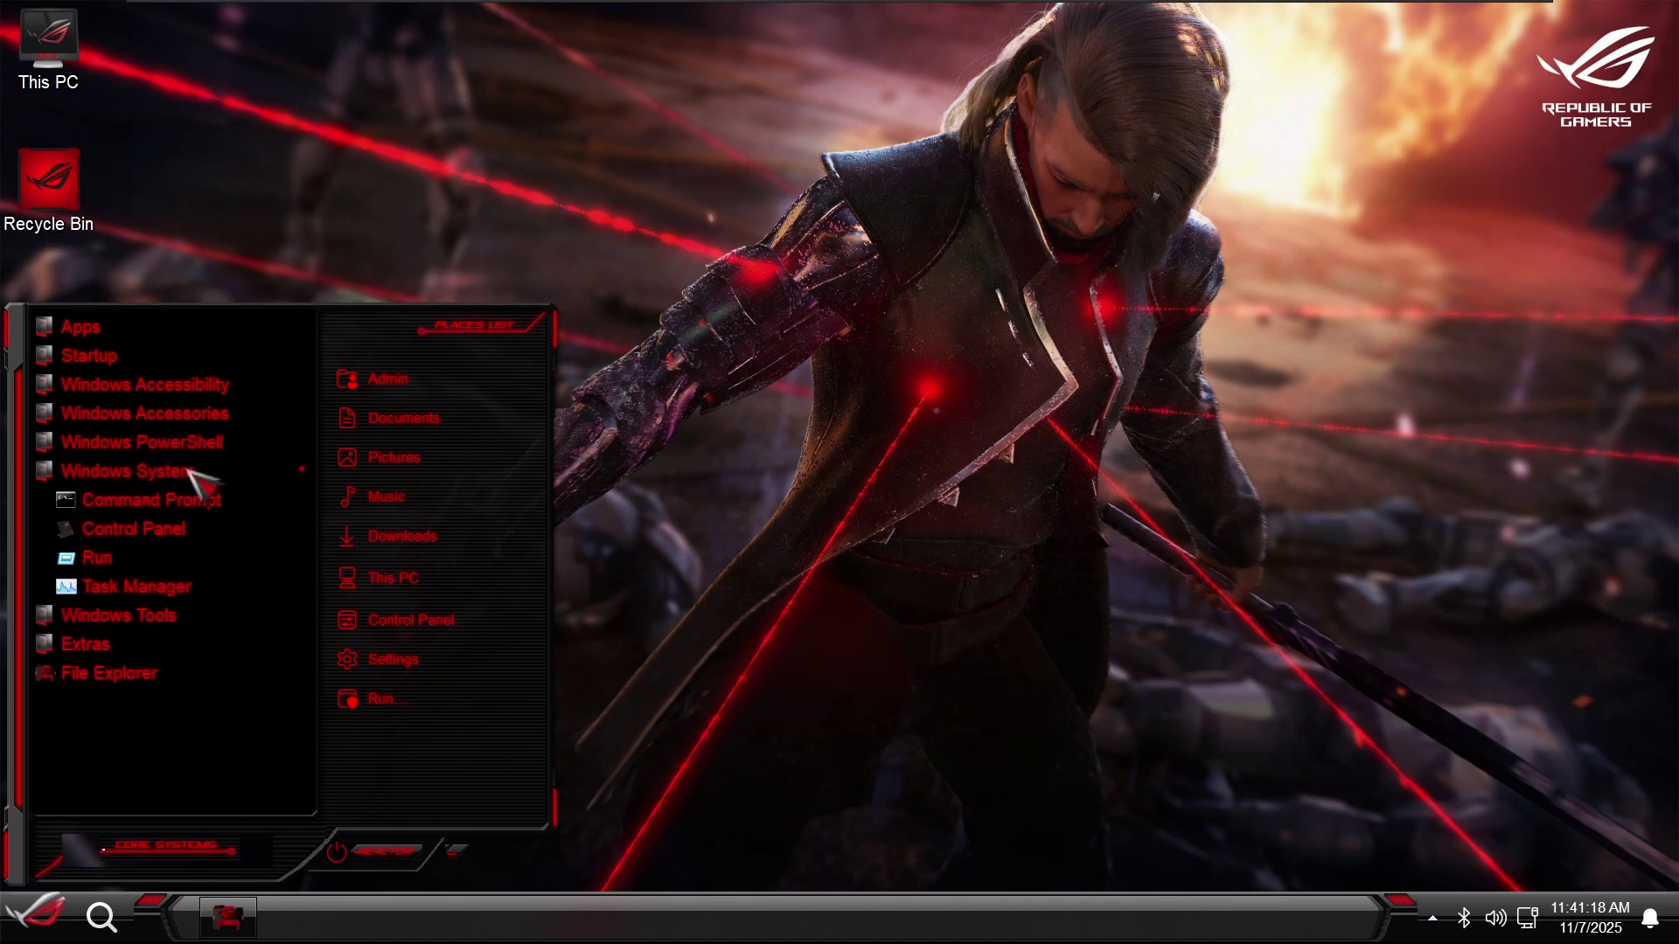
{"action": "left_click", "coordinate": [140, 615]}
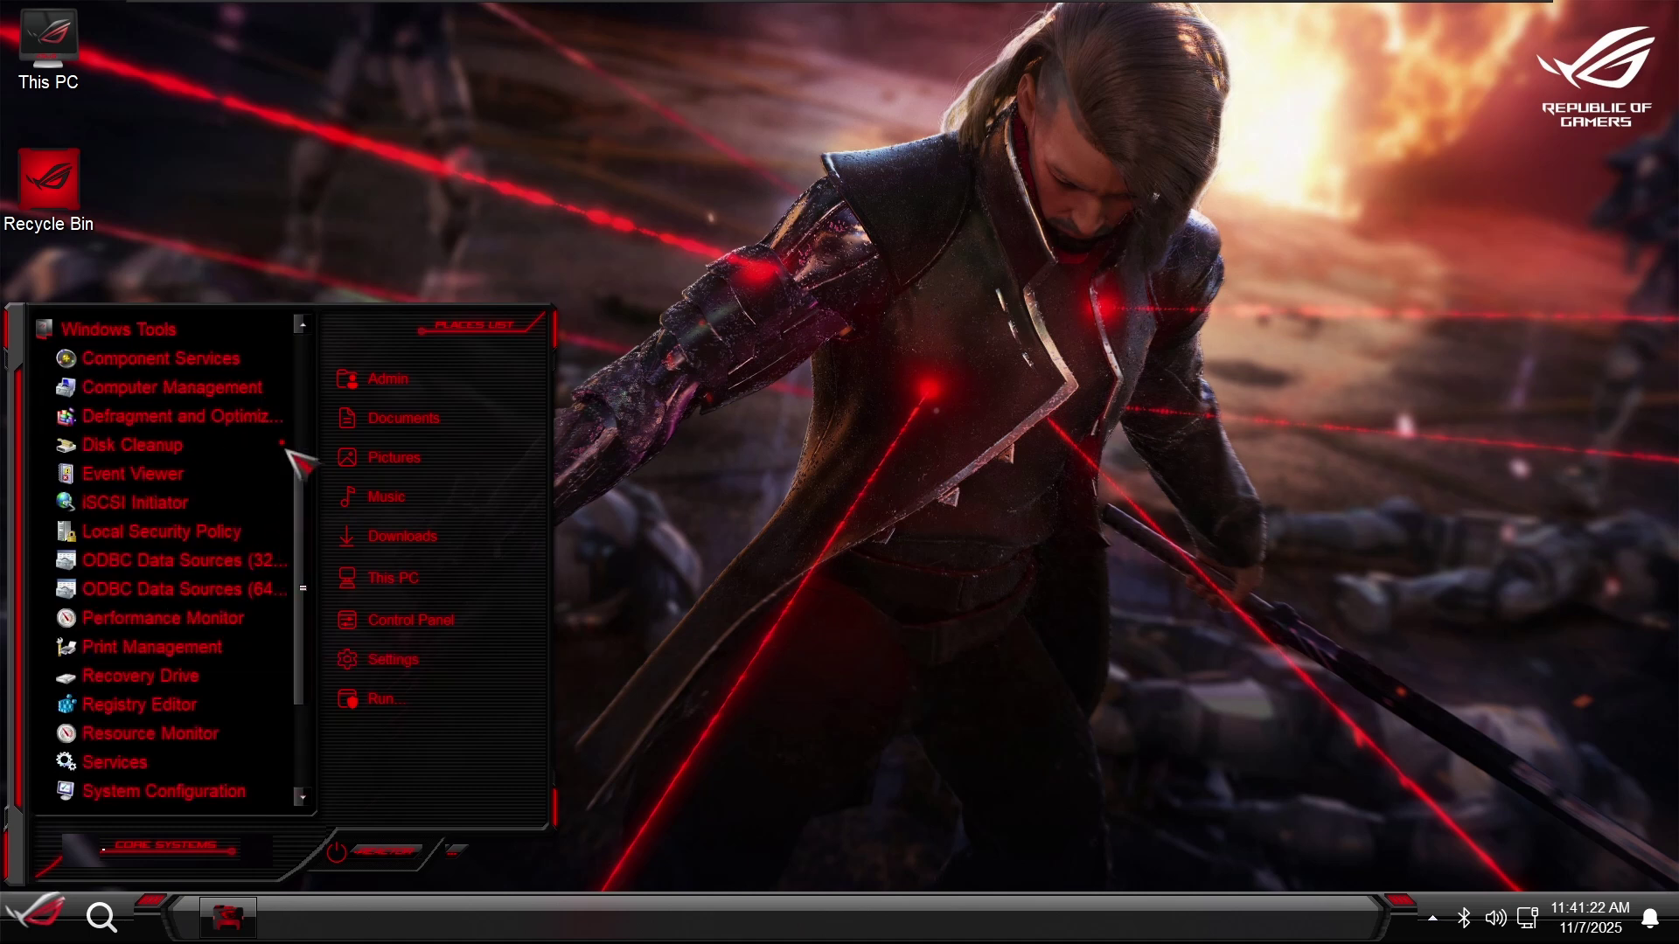
{"action": "scroll", "coordinate": [289, 451], "scroll_direction": "down", "scroll_amount": 2}
{"action": "key", "text": "super"}
{"action": "key", "text": "super"}
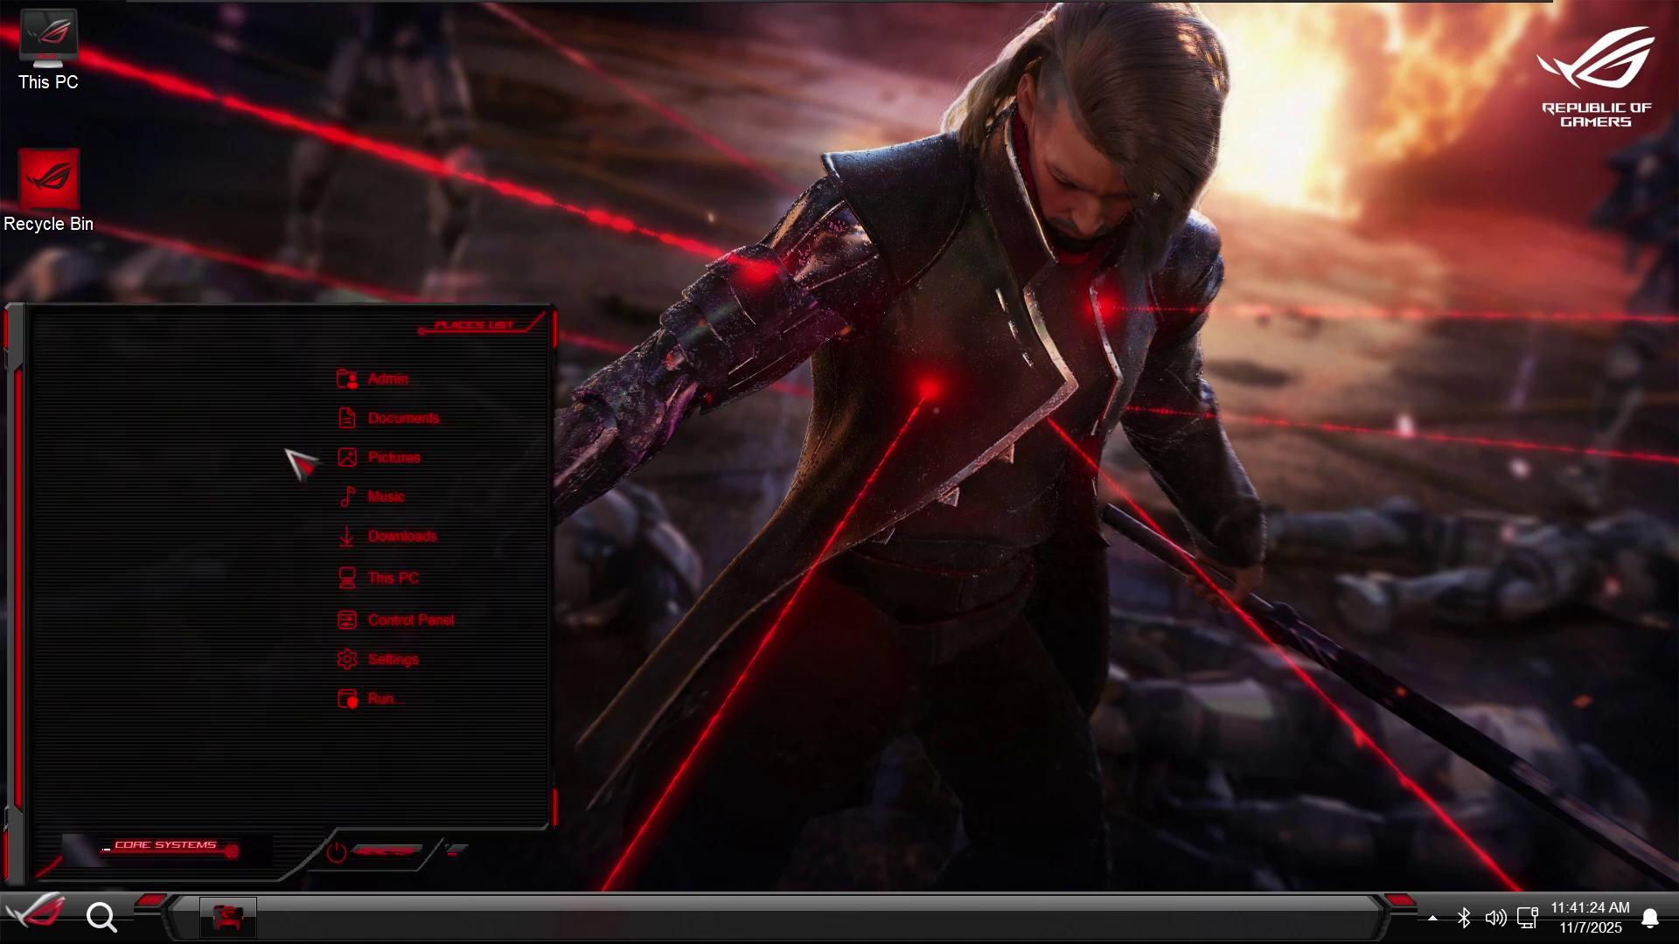
- Search the system for "folder option" and open File Explorer Options
{"action": "key", "text": "super+s"}
{"action": "type", "text": "folder"}
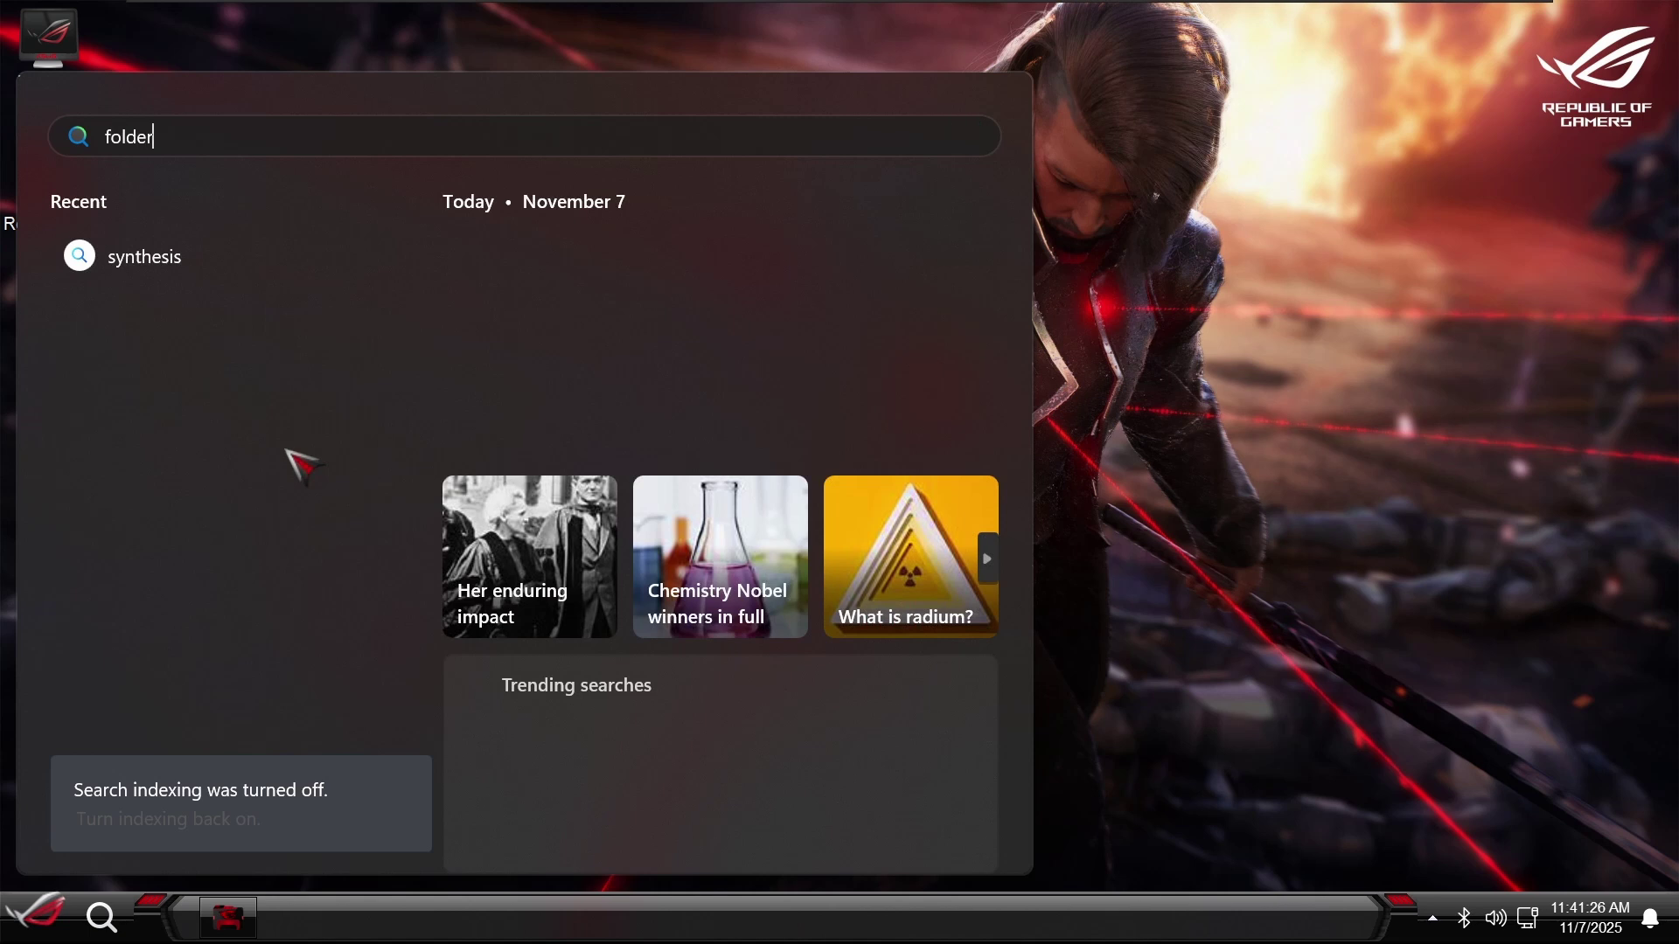
{"action": "type", "text": " option"}
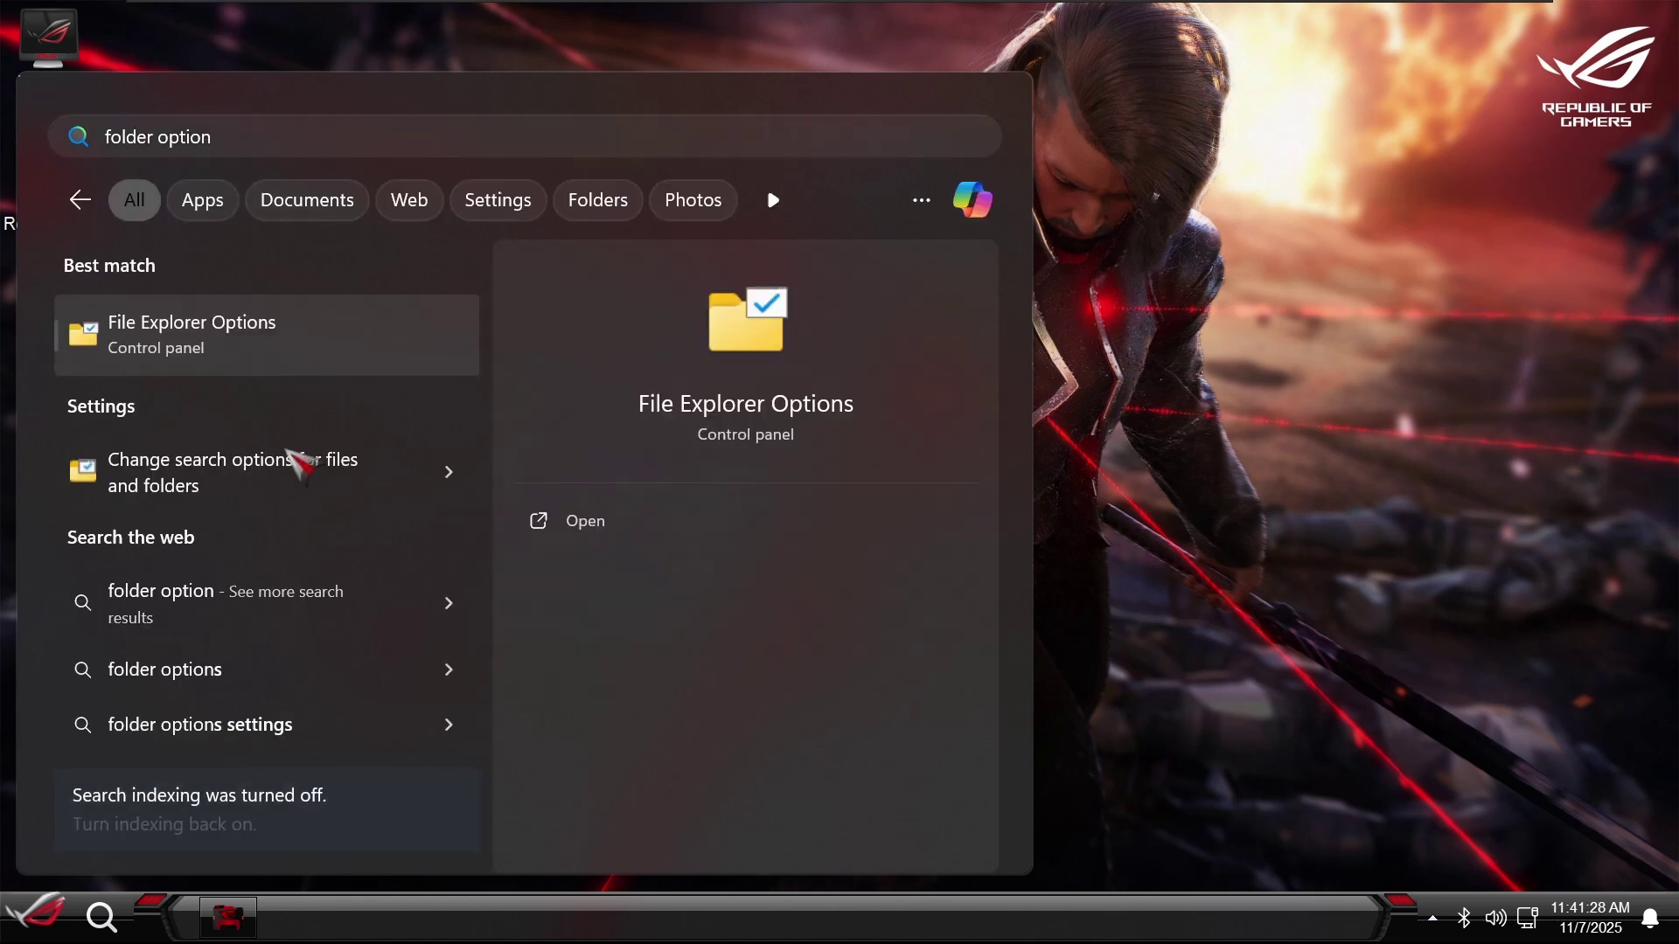
{"action": "key", "text": "Return"}
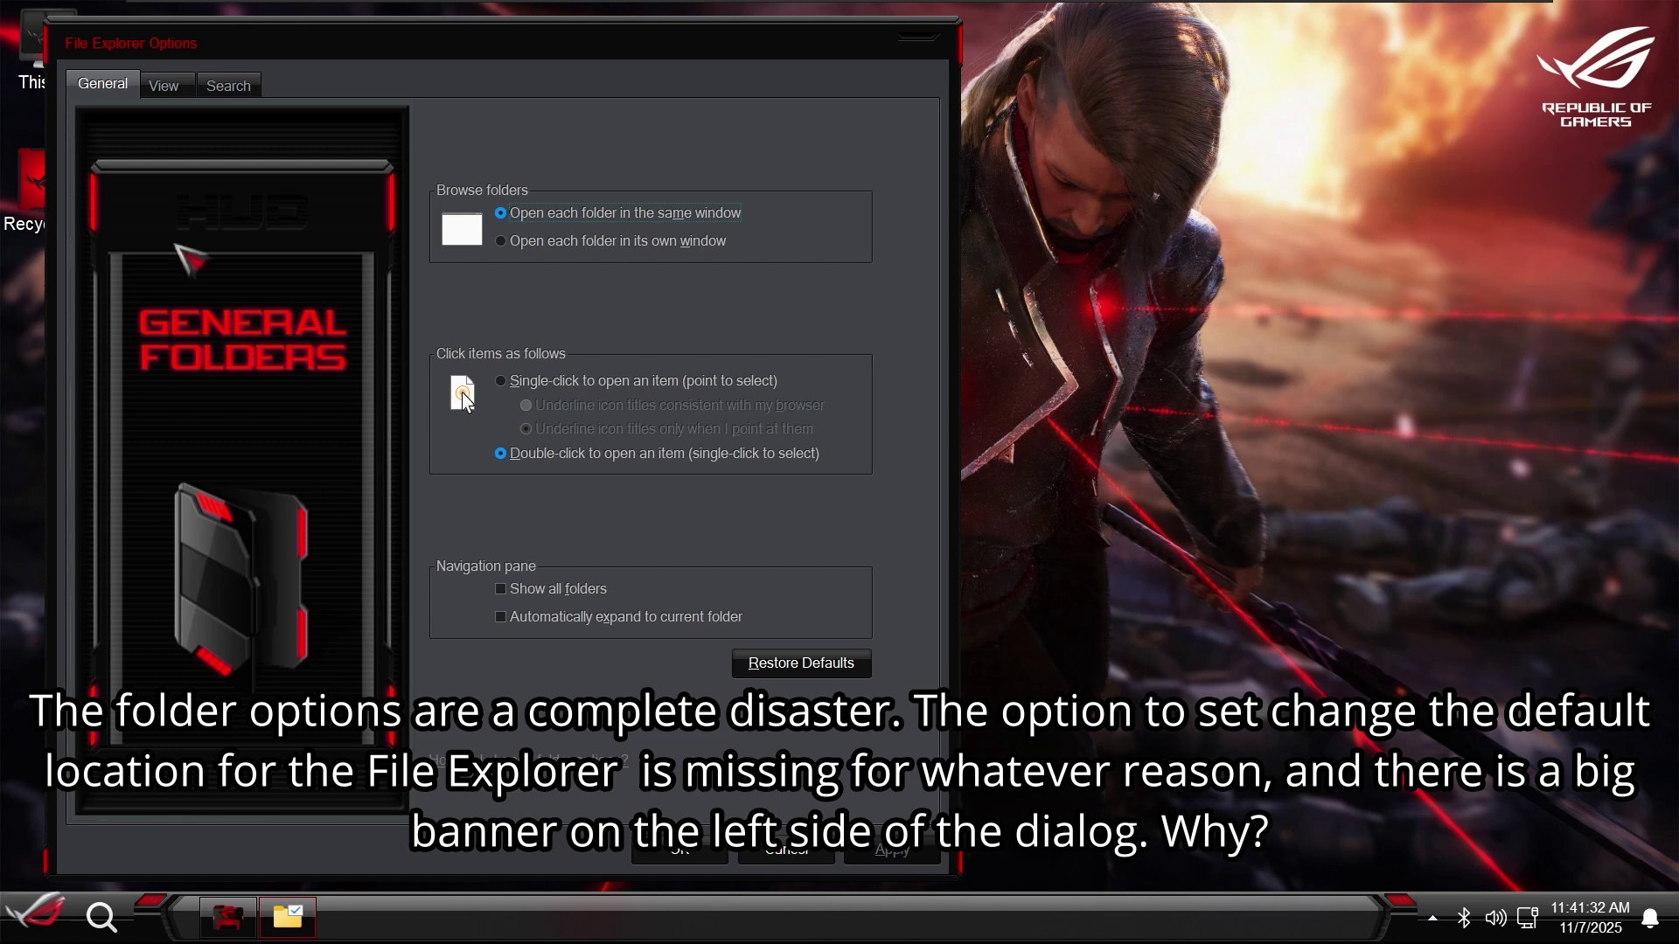
- Review the General, View and Search pages of File Explorer Options, and close the dialog without changes
{"action": "left_click", "coordinate": [166, 86]}
{"action": "left_click", "coordinate": [228, 86]}
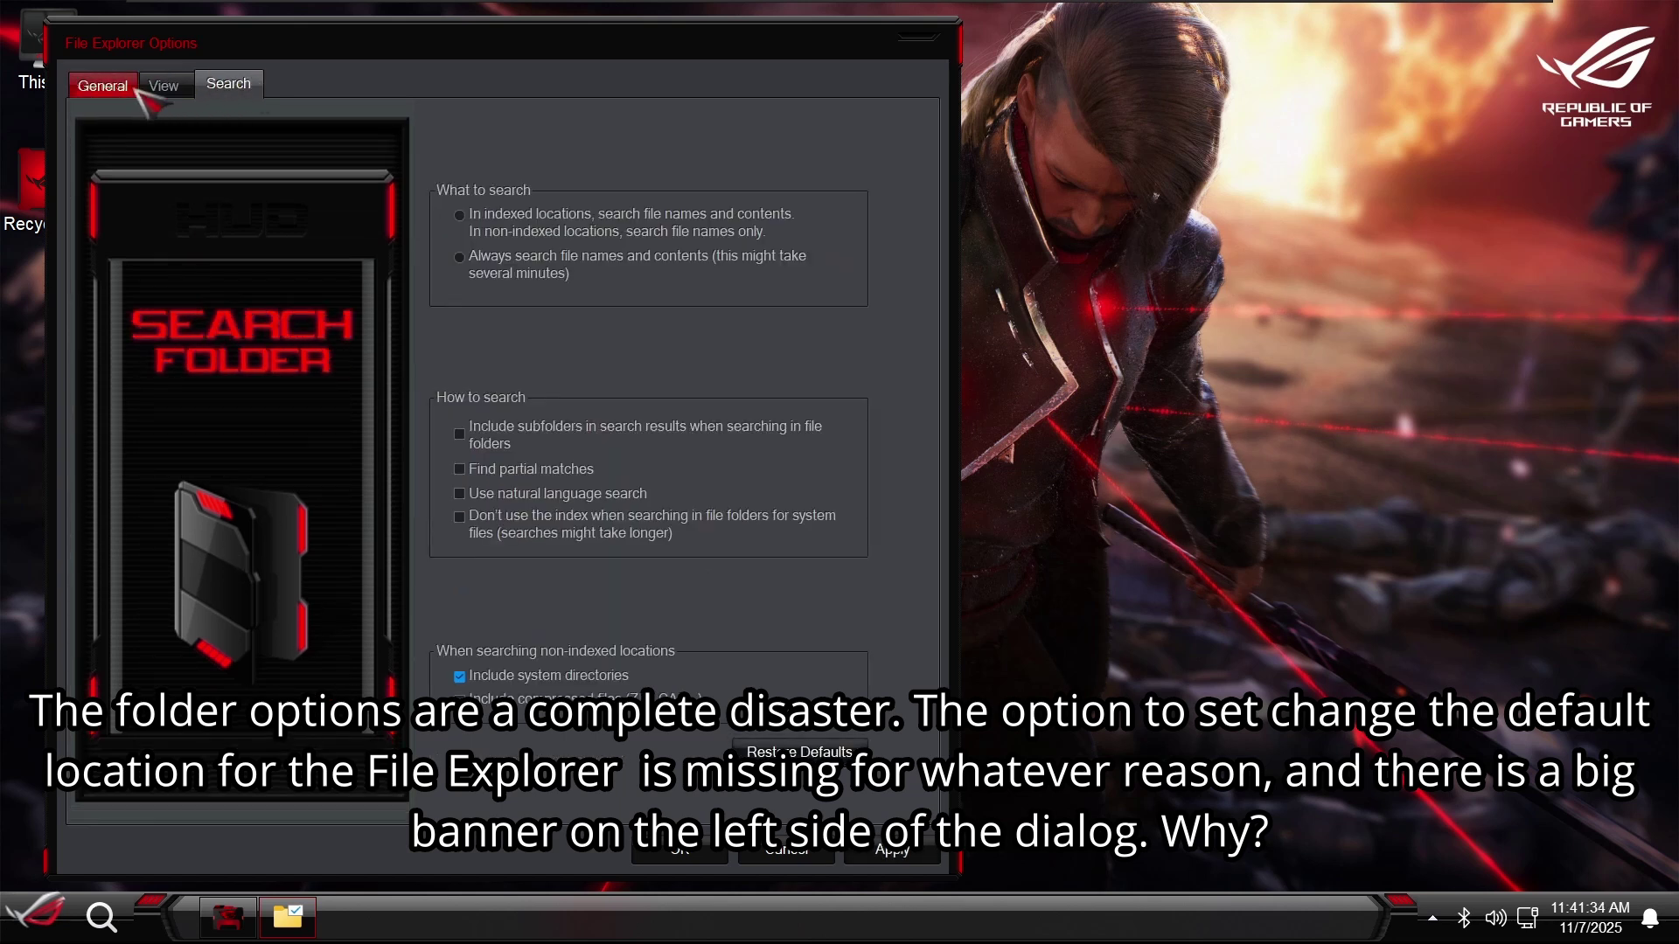
{"action": "left_click", "coordinate": [105, 86]}
{"action": "left_click", "coordinate": [163, 85]}
{"action": "left_click", "coordinate": [210, 85]}
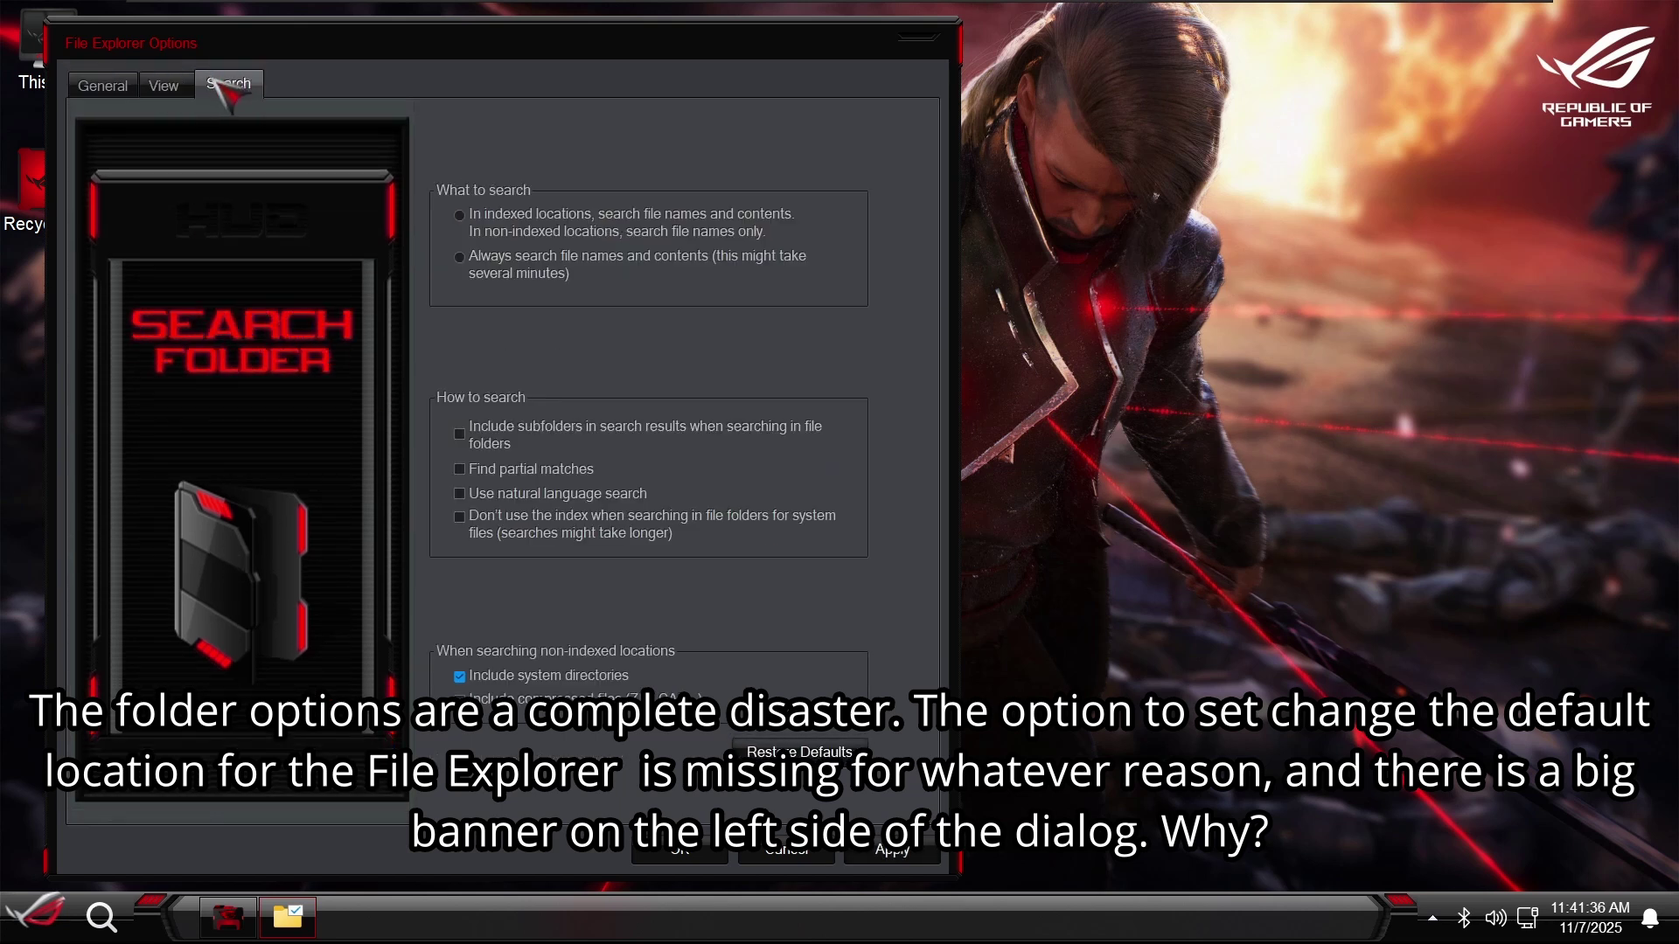
{"action": "left_click", "coordinate": [109, 84]}
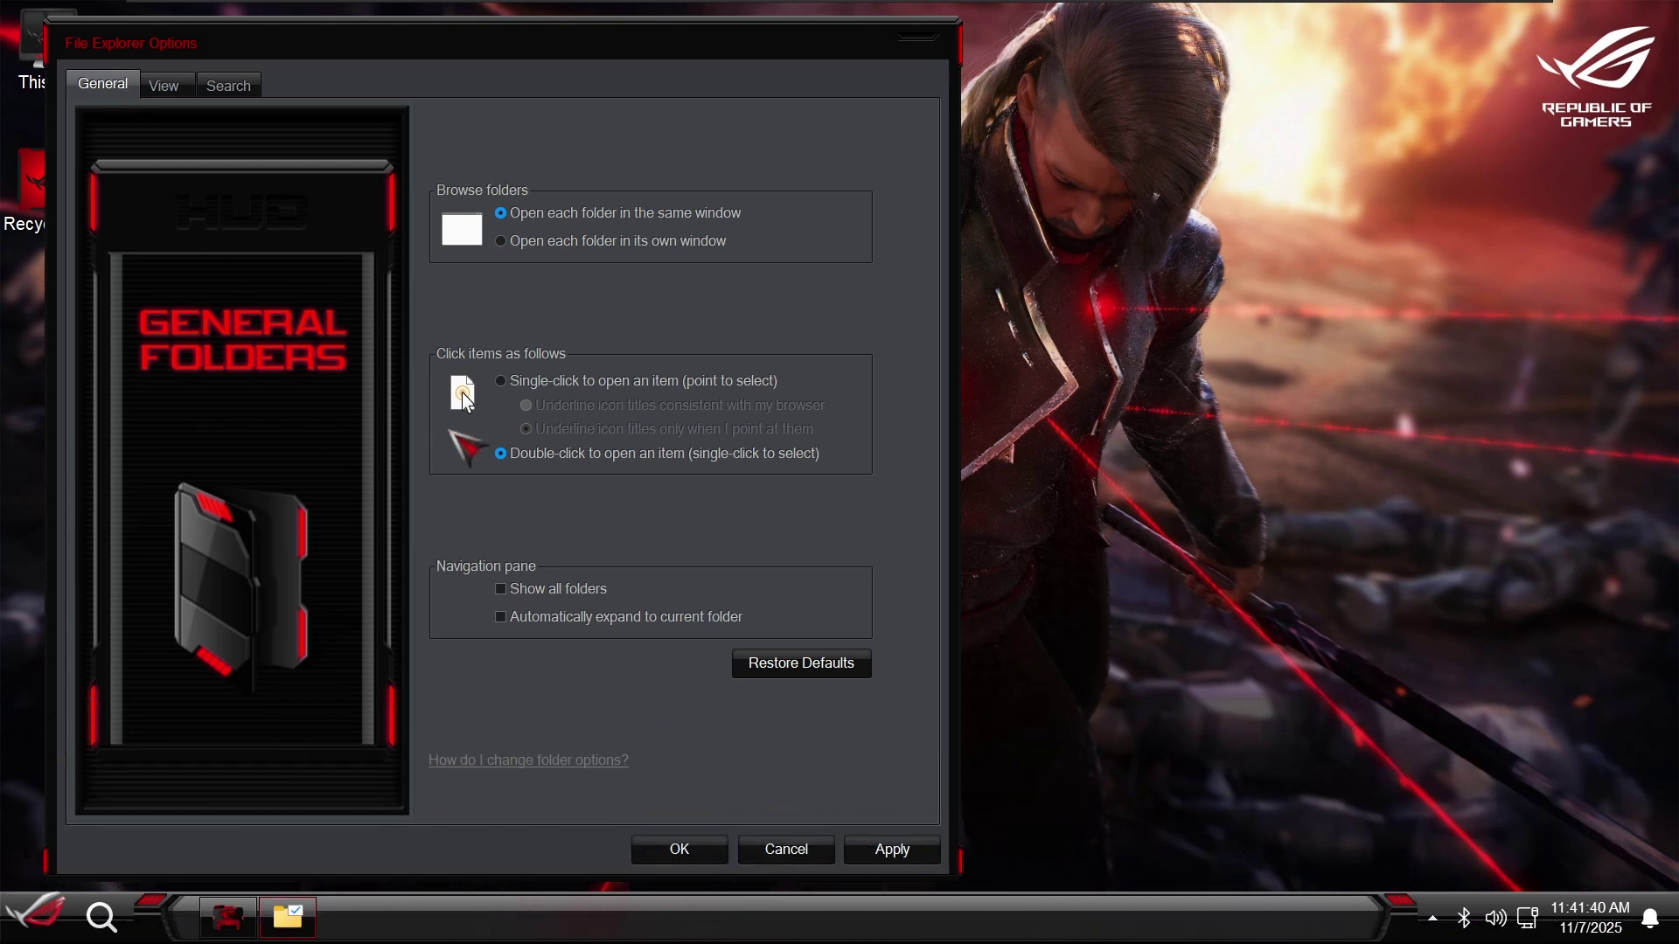
{"action": "key", "text": "Escape"}
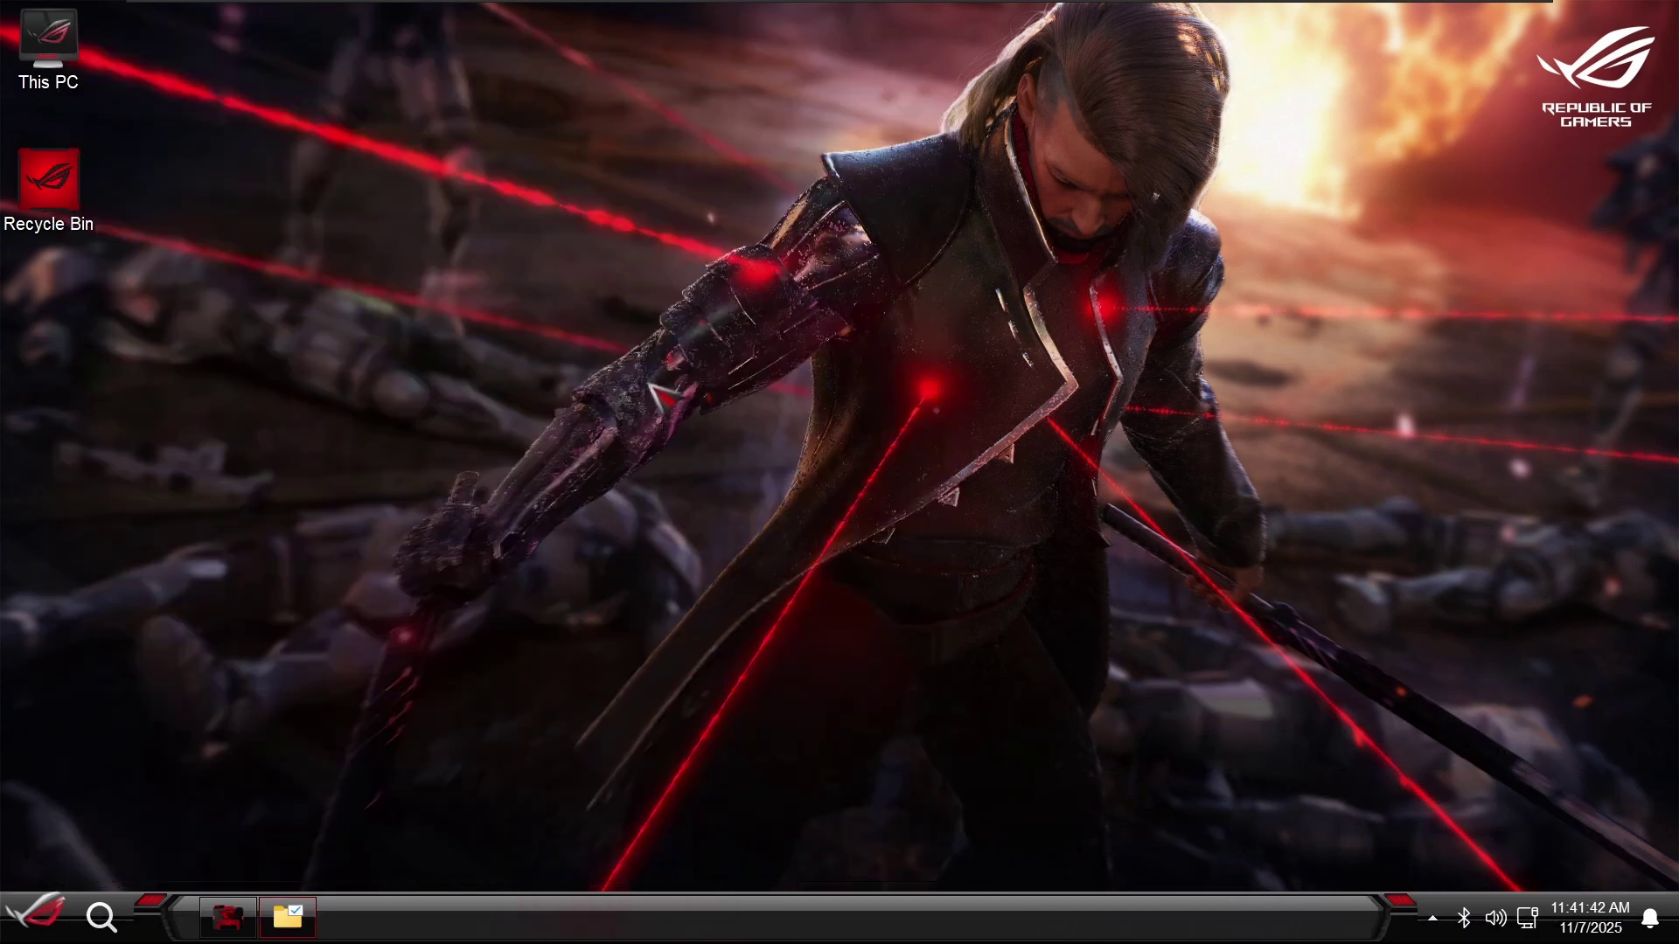
- Set the red-logo ROG Ultimate (1) picture as the desktop background, close the wallpapers folder and view the result
{"action": "key", "text": "super"}
{"action": "key", "text": "alt+Tab"}
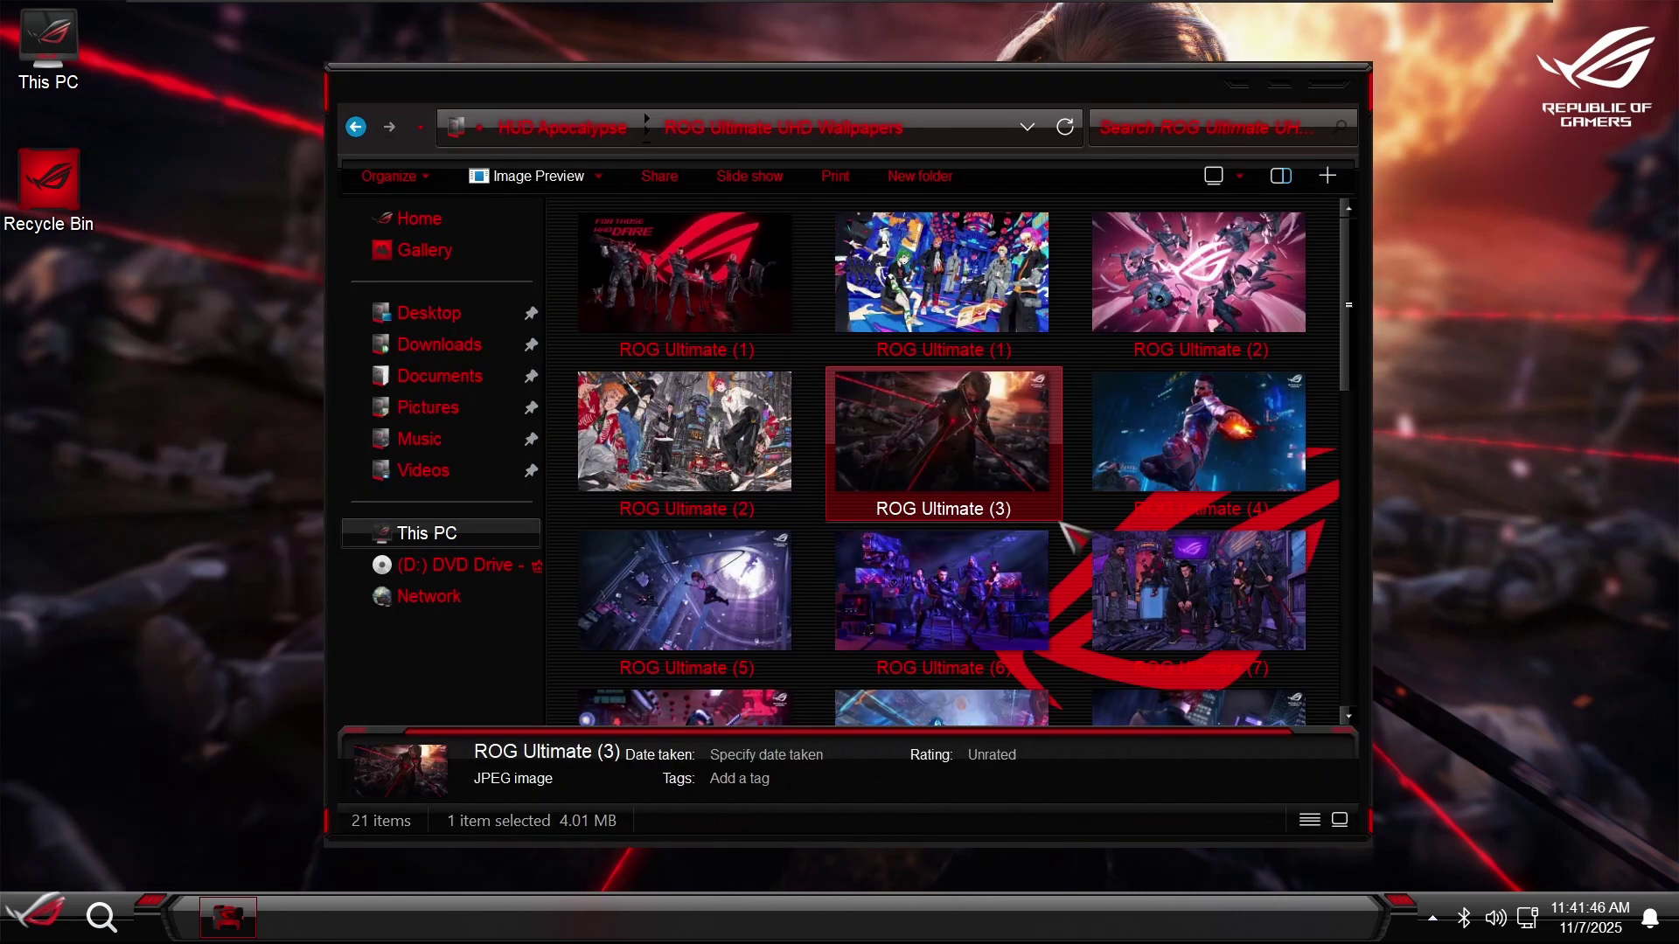
{"action": "scroll", "coordinate": [1069, 530], "scroll_direction": "down", "scroll_amount": 5}
{"action": "left_click", "coordinate": [904, 477]}
{"action": "right_click", "coordinate": [904, 476]}
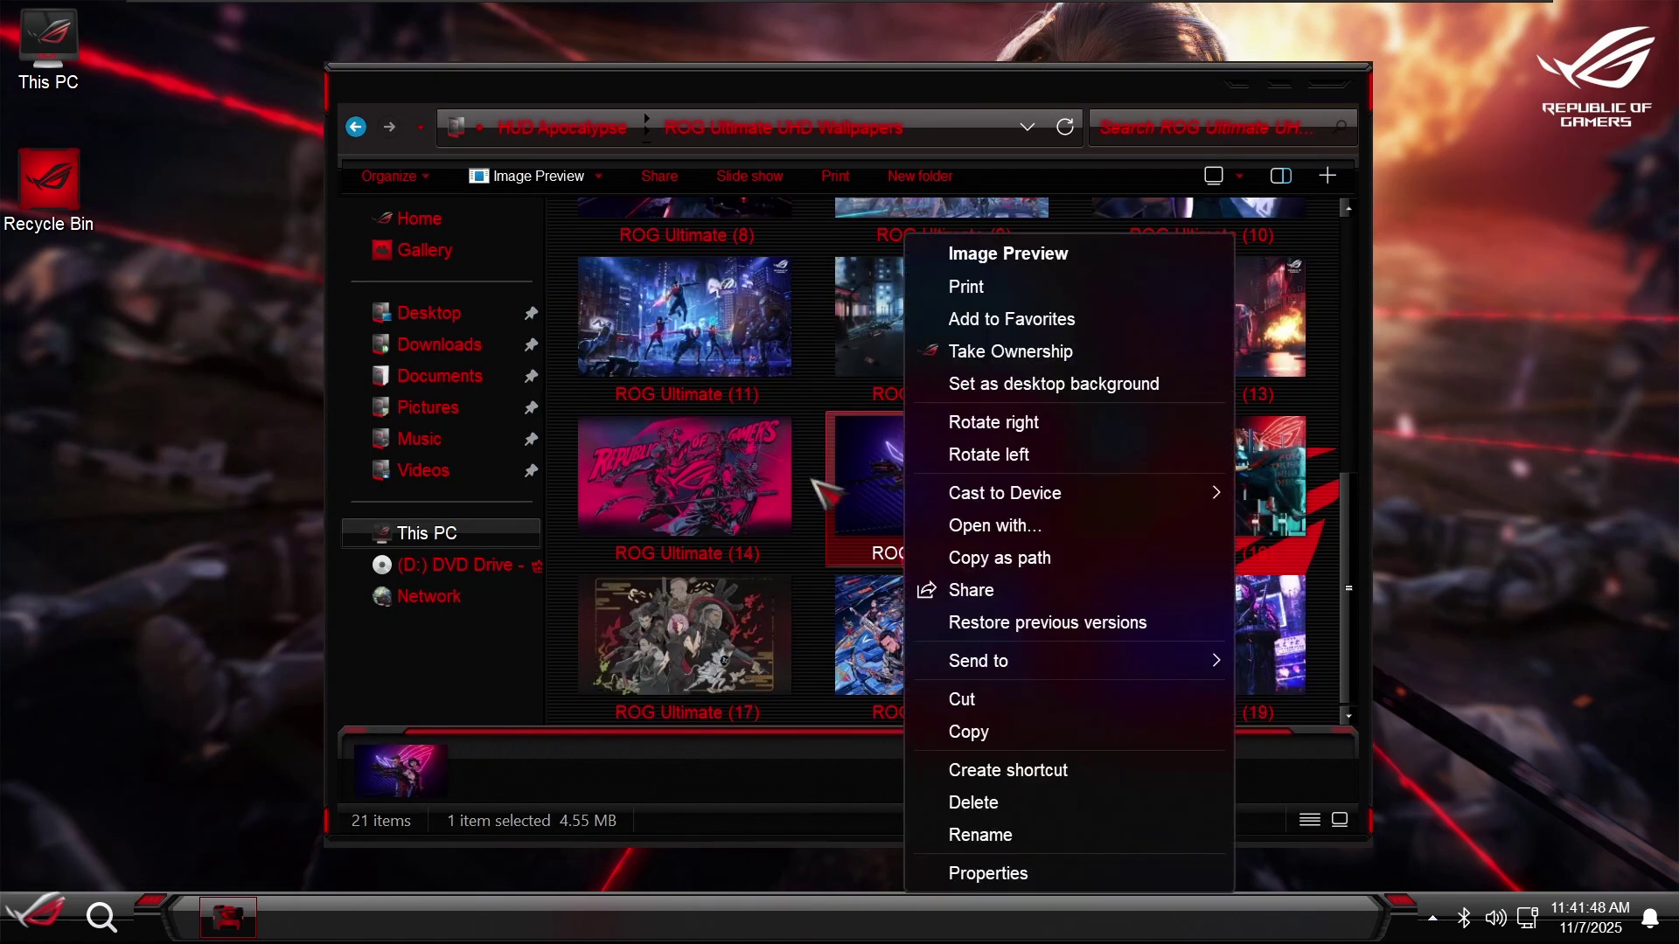
{"action": "key", "text": "Escape"}
{"action": "scroll", "coordinate": [912, 470], "scroll_direction": "up", "scroll_amount": 5}
{"action": "right_click", "coordinate": [676, 268]}
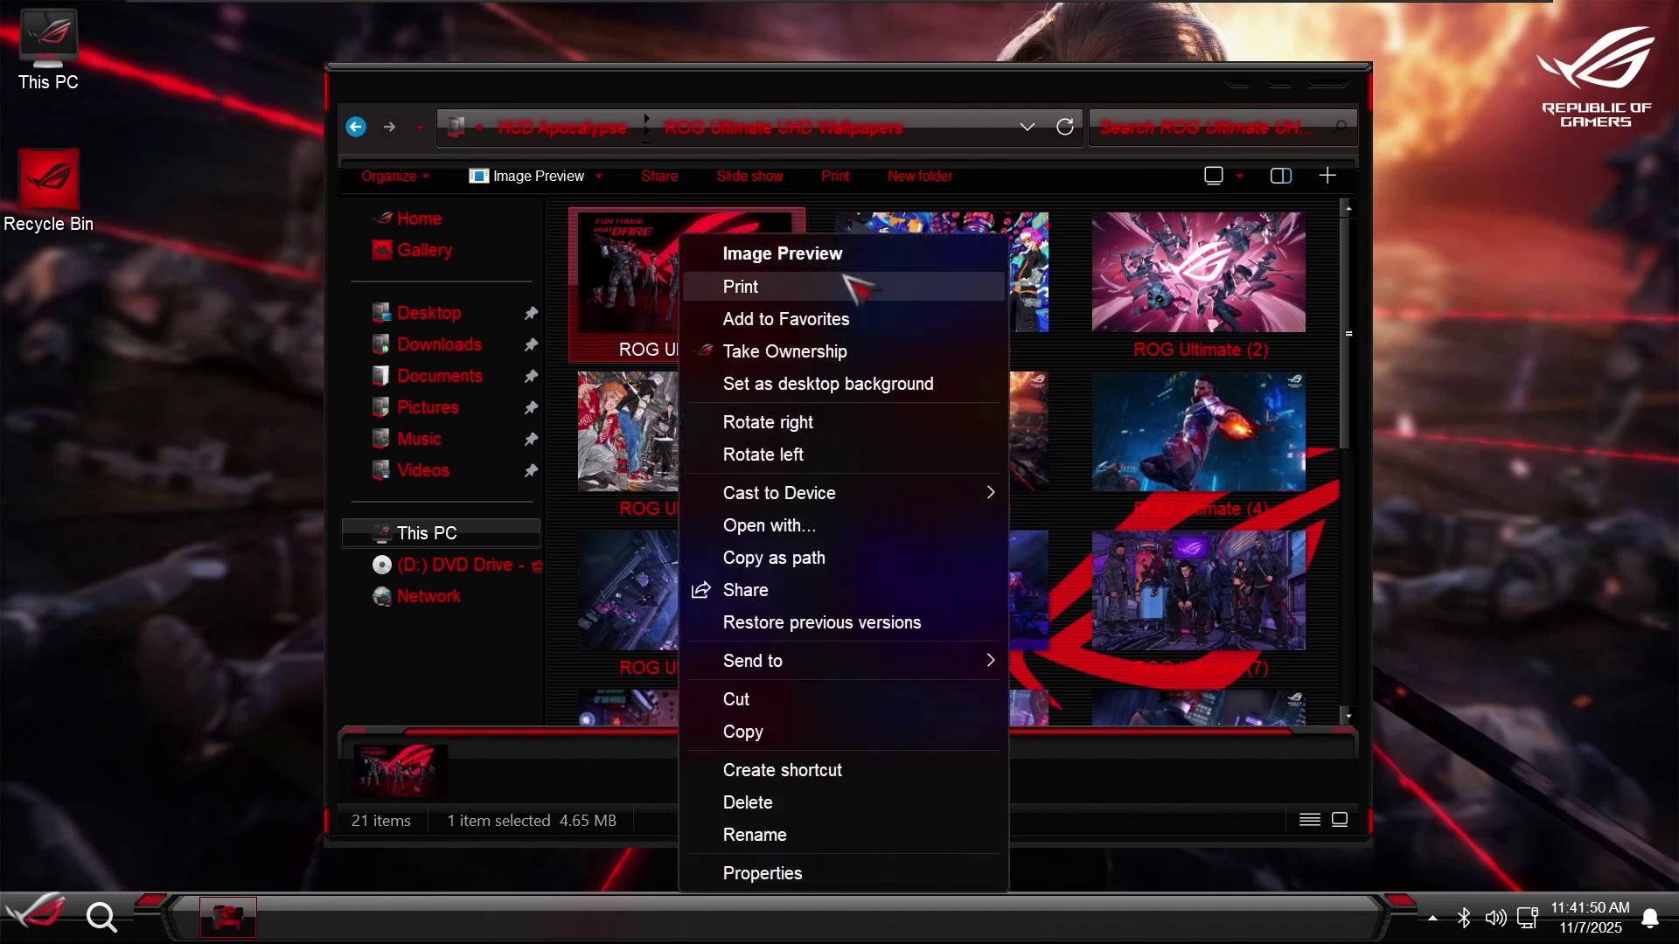
{"action": "left_click", "coordinate": [873, 382]}
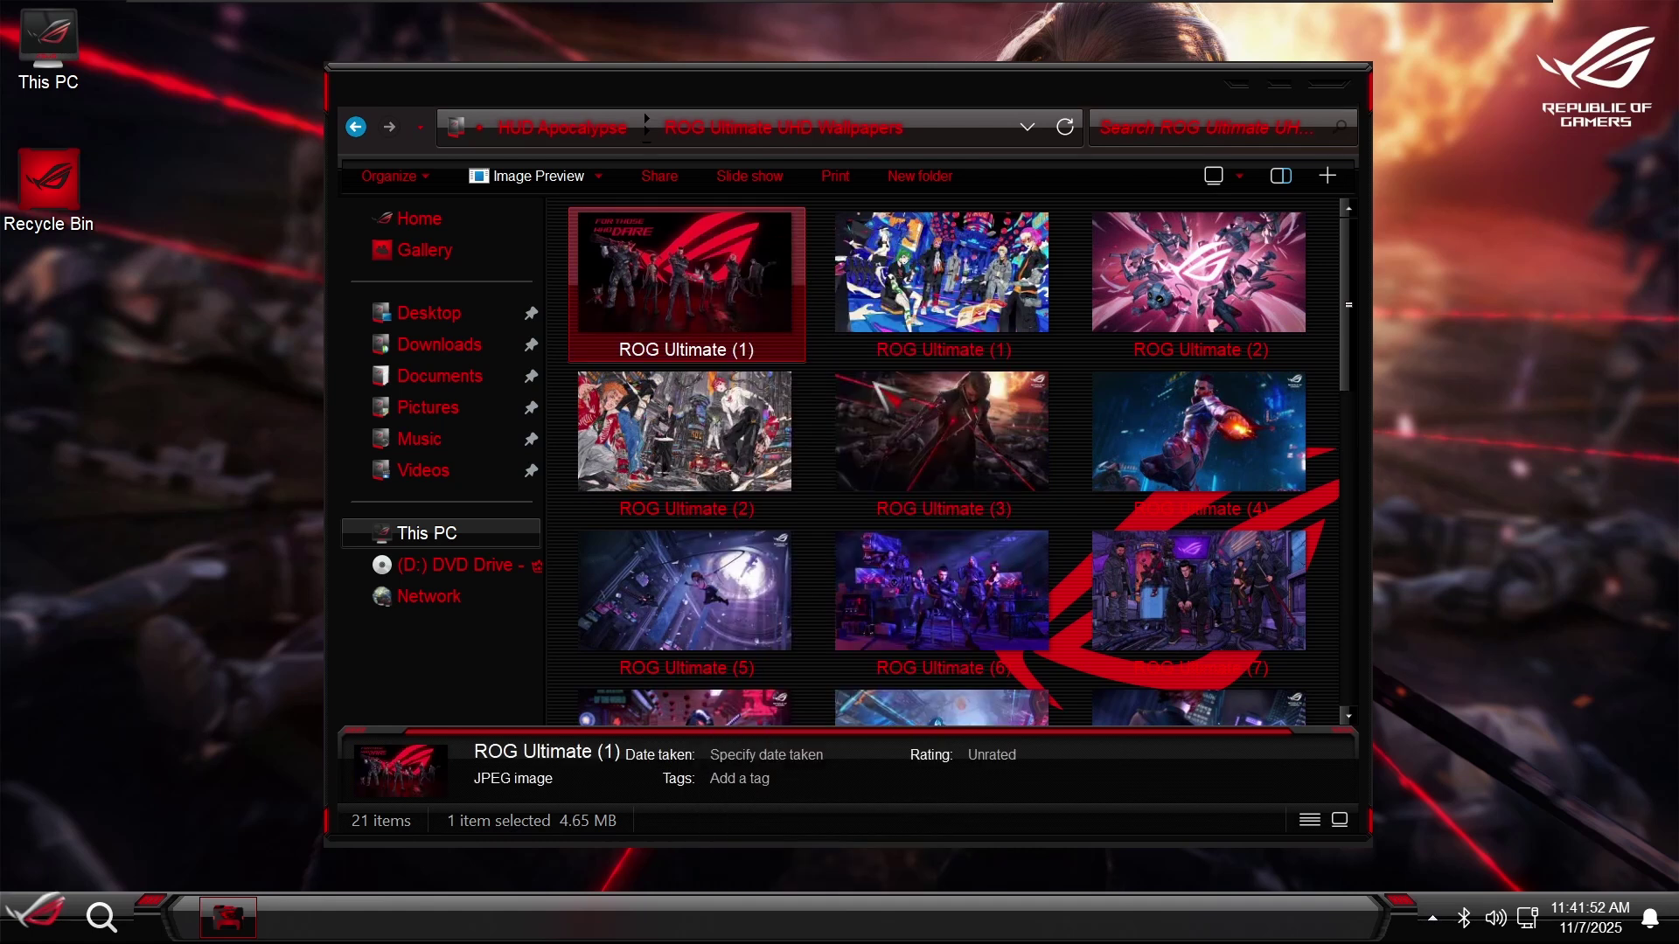
{"action": "key", "text": "alt+F4"}
{"action": "key", "text": "super"}
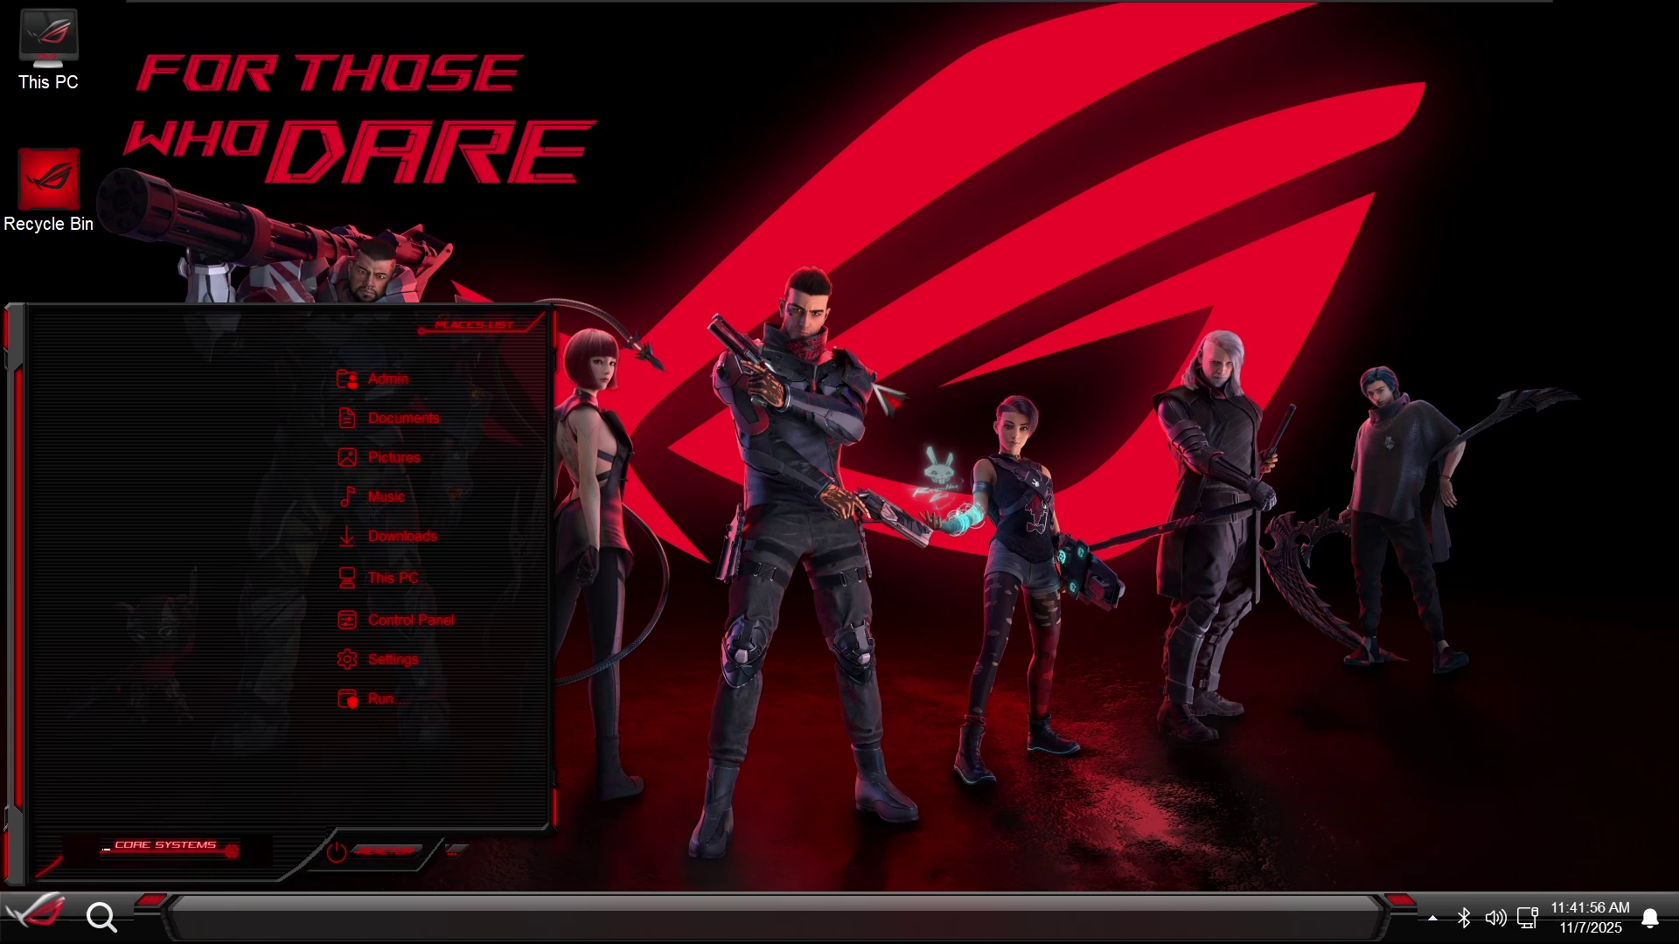
- Inspect the ROG ULTIMATE DVD drive and its sources folder in File Explorer, and go back to Home
{"action": "key", "text": "super+e"}
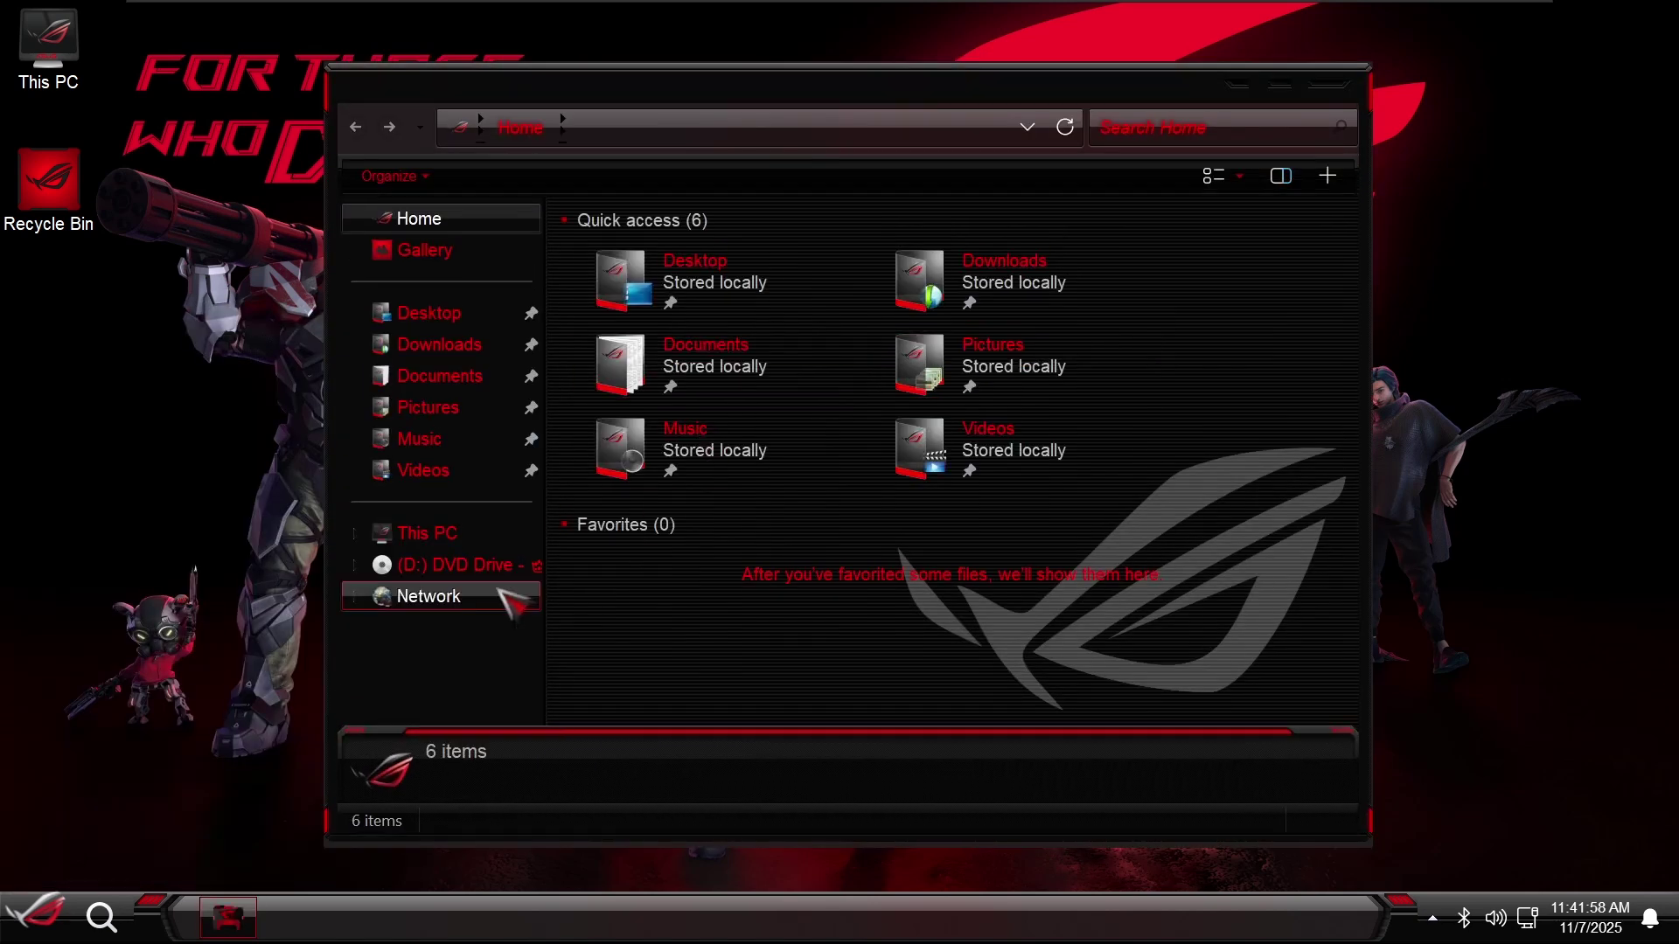
{"action": "left_click", "coordinate": [464, 564]}
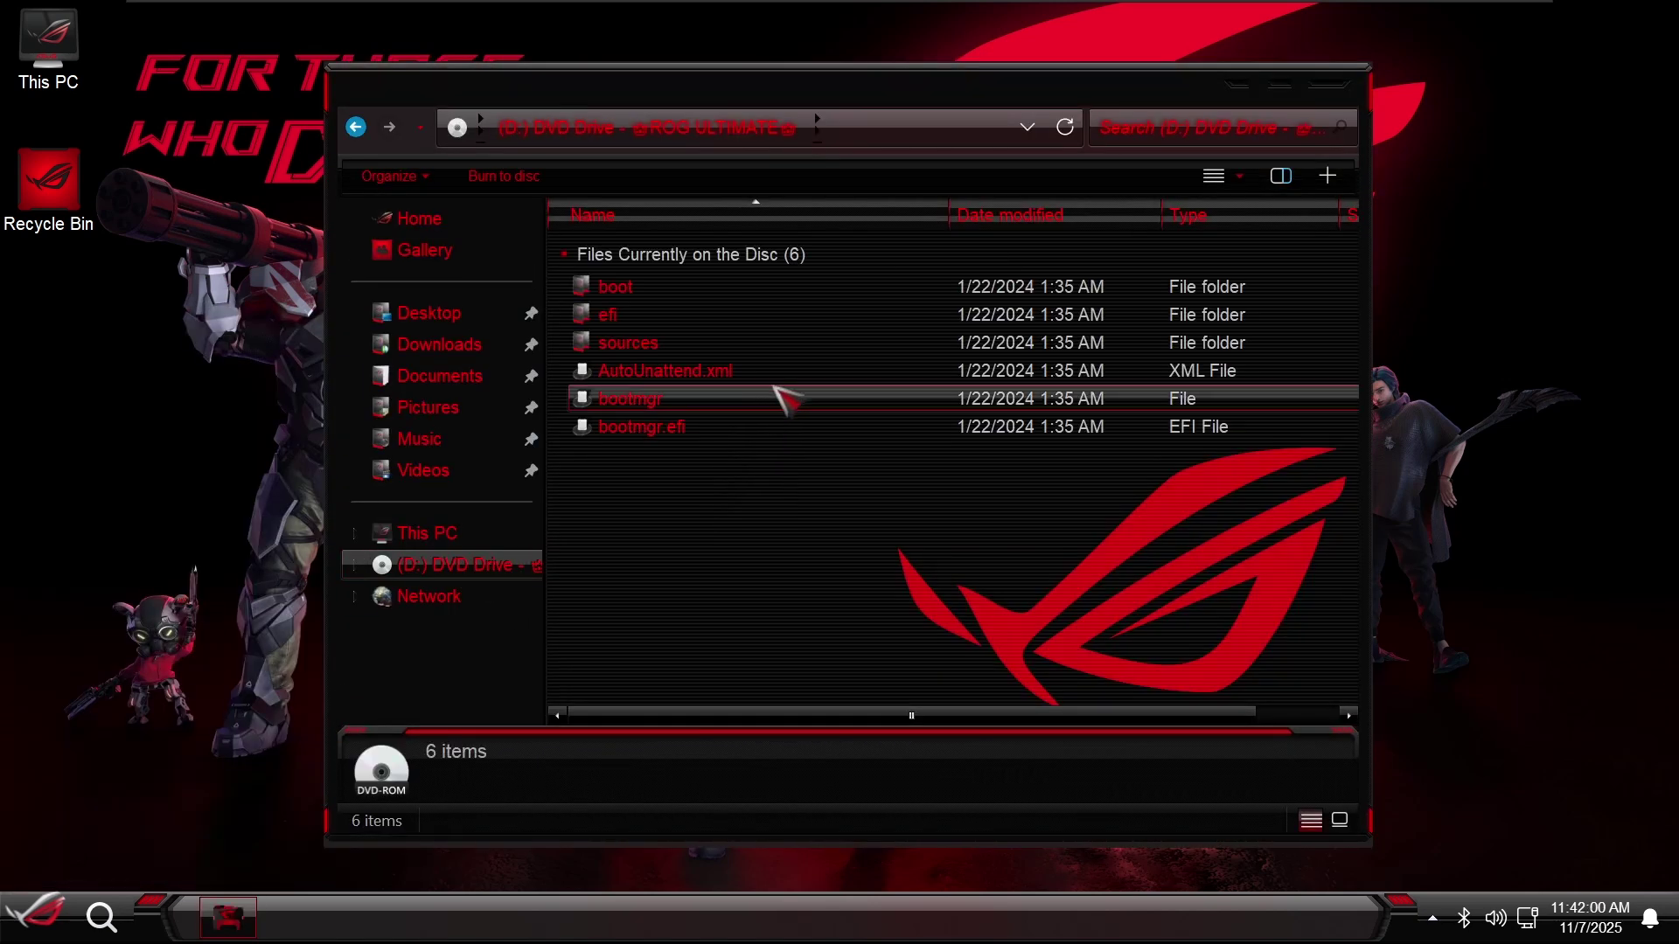
{"action": "left_click", "coordinate": [791, 346]}
{"action": "double_click", "coordinate": [793, 347]}
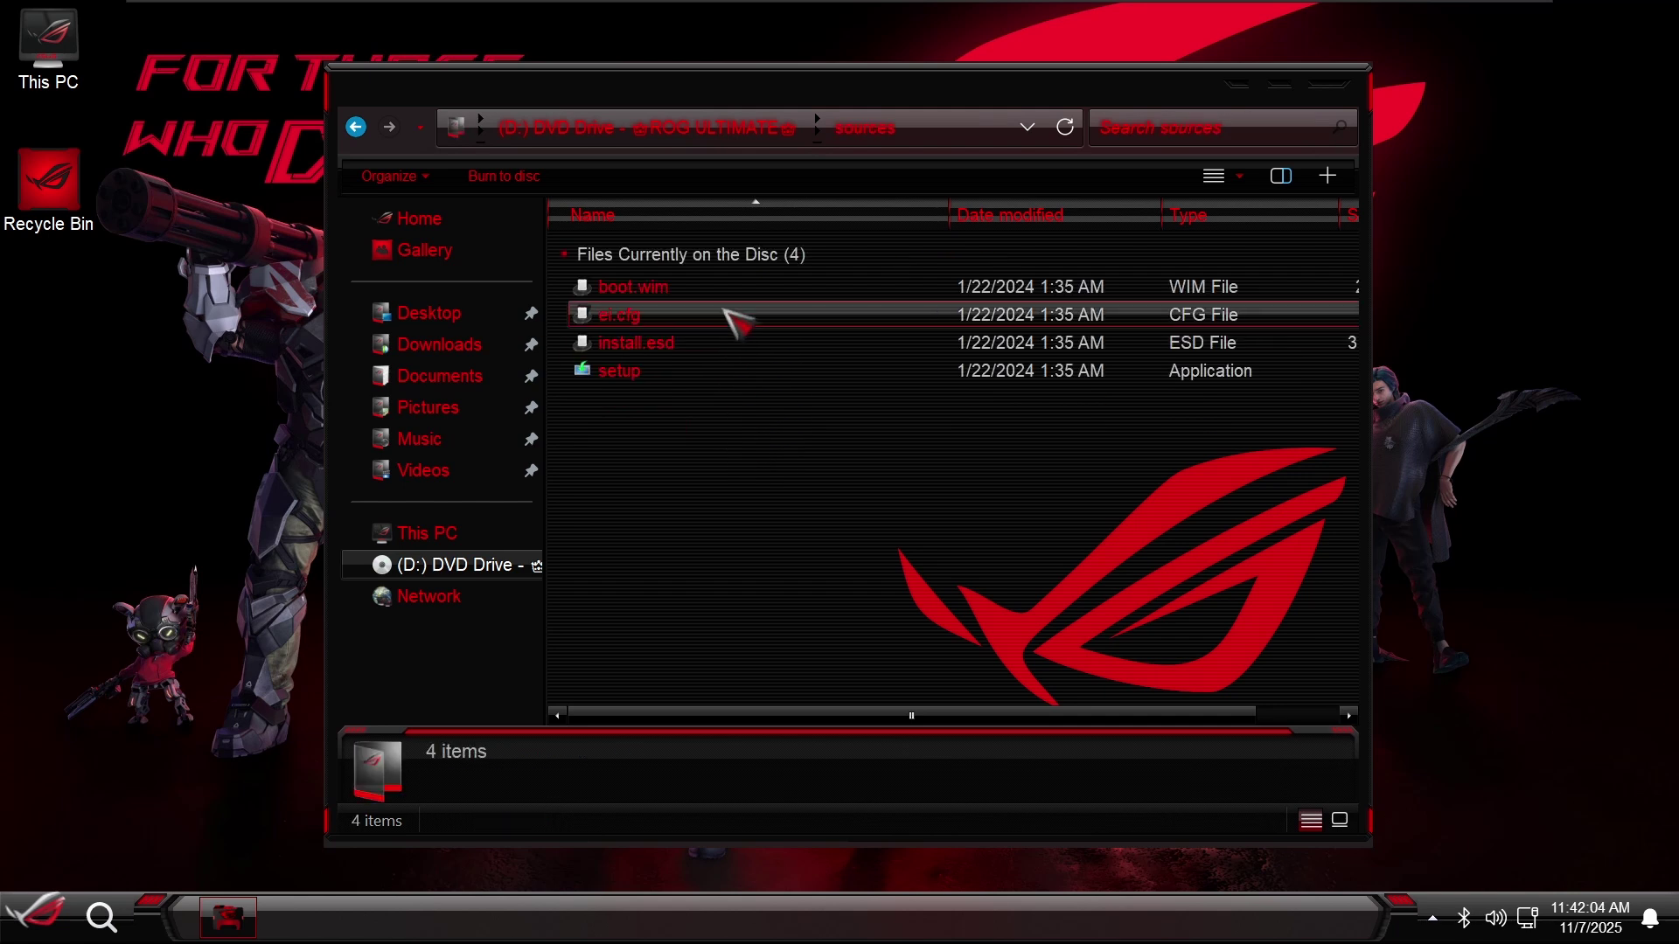
{"action": "key", "text": "alt+Left"}
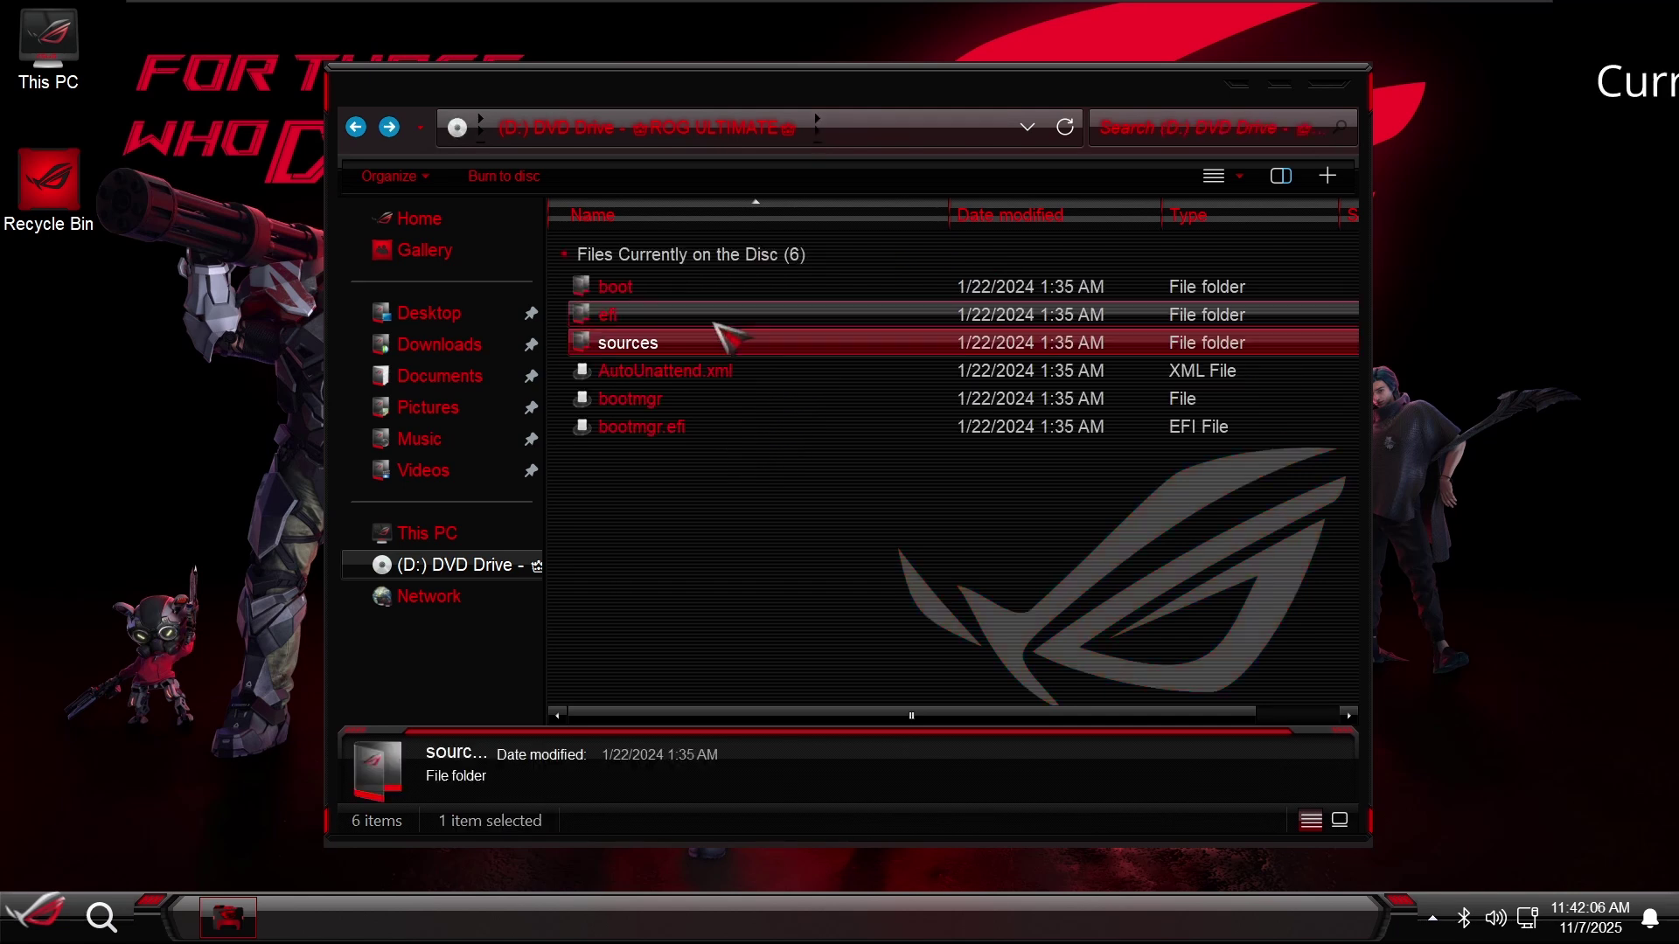
{"action": "key", "text": "alt+Left"}
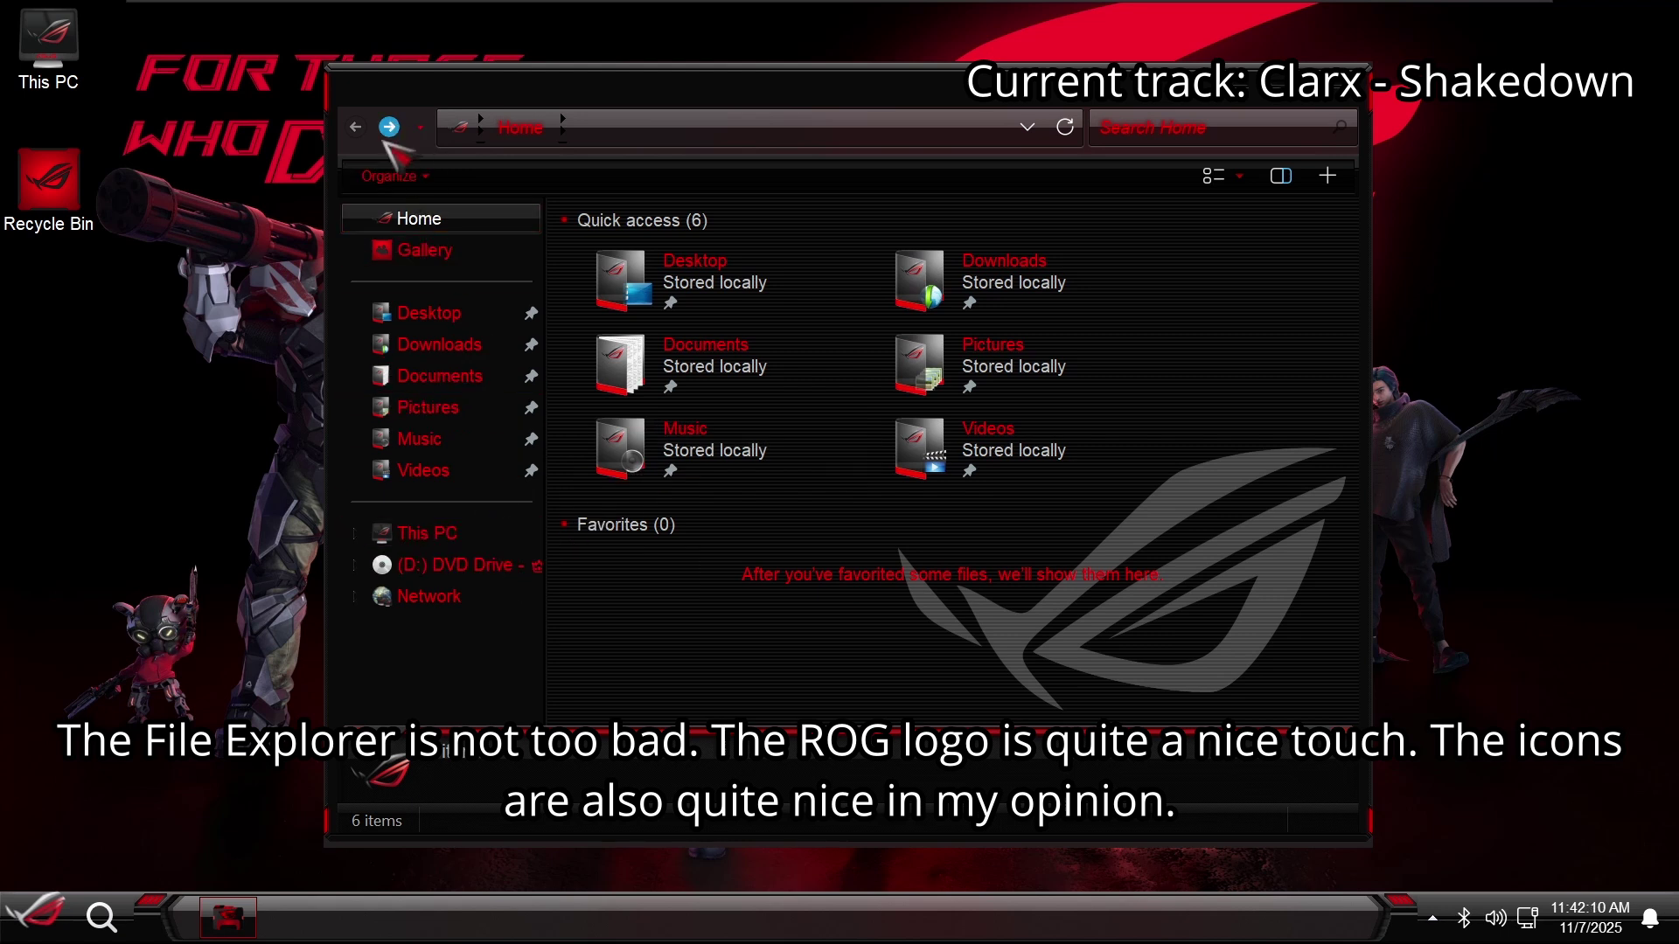
- Look at the Gallery in File Explorer, try selection rectangles in its empty area, and close the window
{"action": "left_click", "coordinate": [391, 245]}
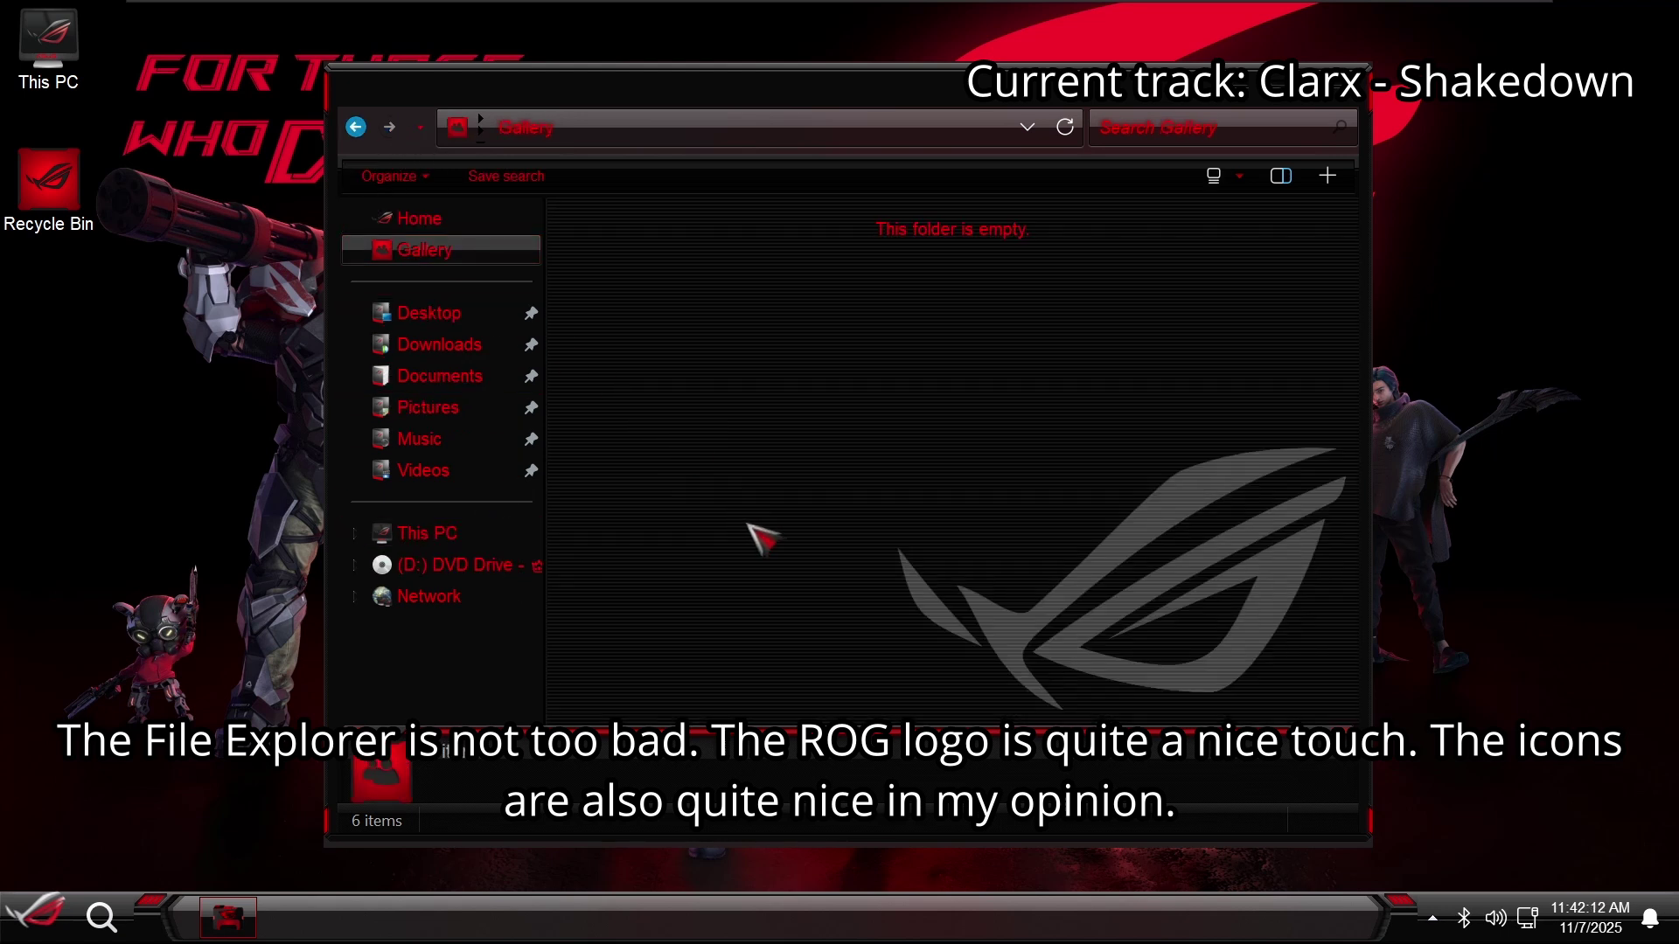
{"action": "mouse_move", "coordinate": [728, 527]}
{"action": "left_mouse_down"}
{"action": "mouse_move", "coordinate": [940, 366]}
{"action": "mouse_move", "coordinate": [738, 511]}
{"action": "left_mouse_up"}
{"action": "left_click_drag", "start_coordinate": [738, 512], "coordinate": [881, 443]}
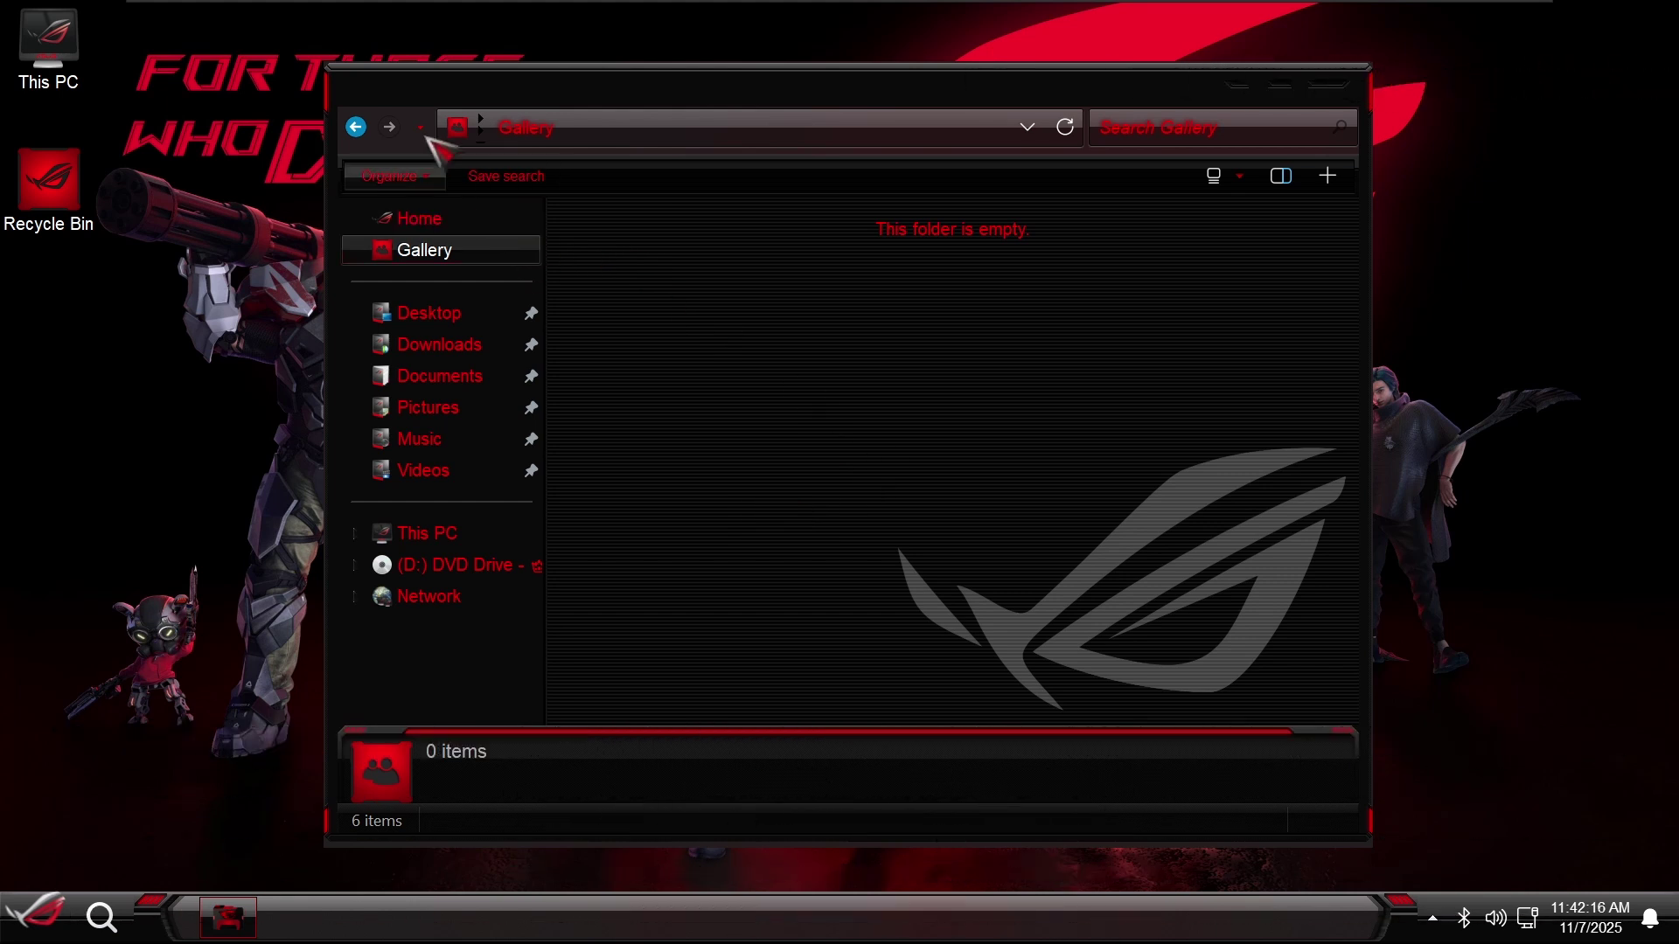
{"action": "double_click", "coordinate": [348, 80]}
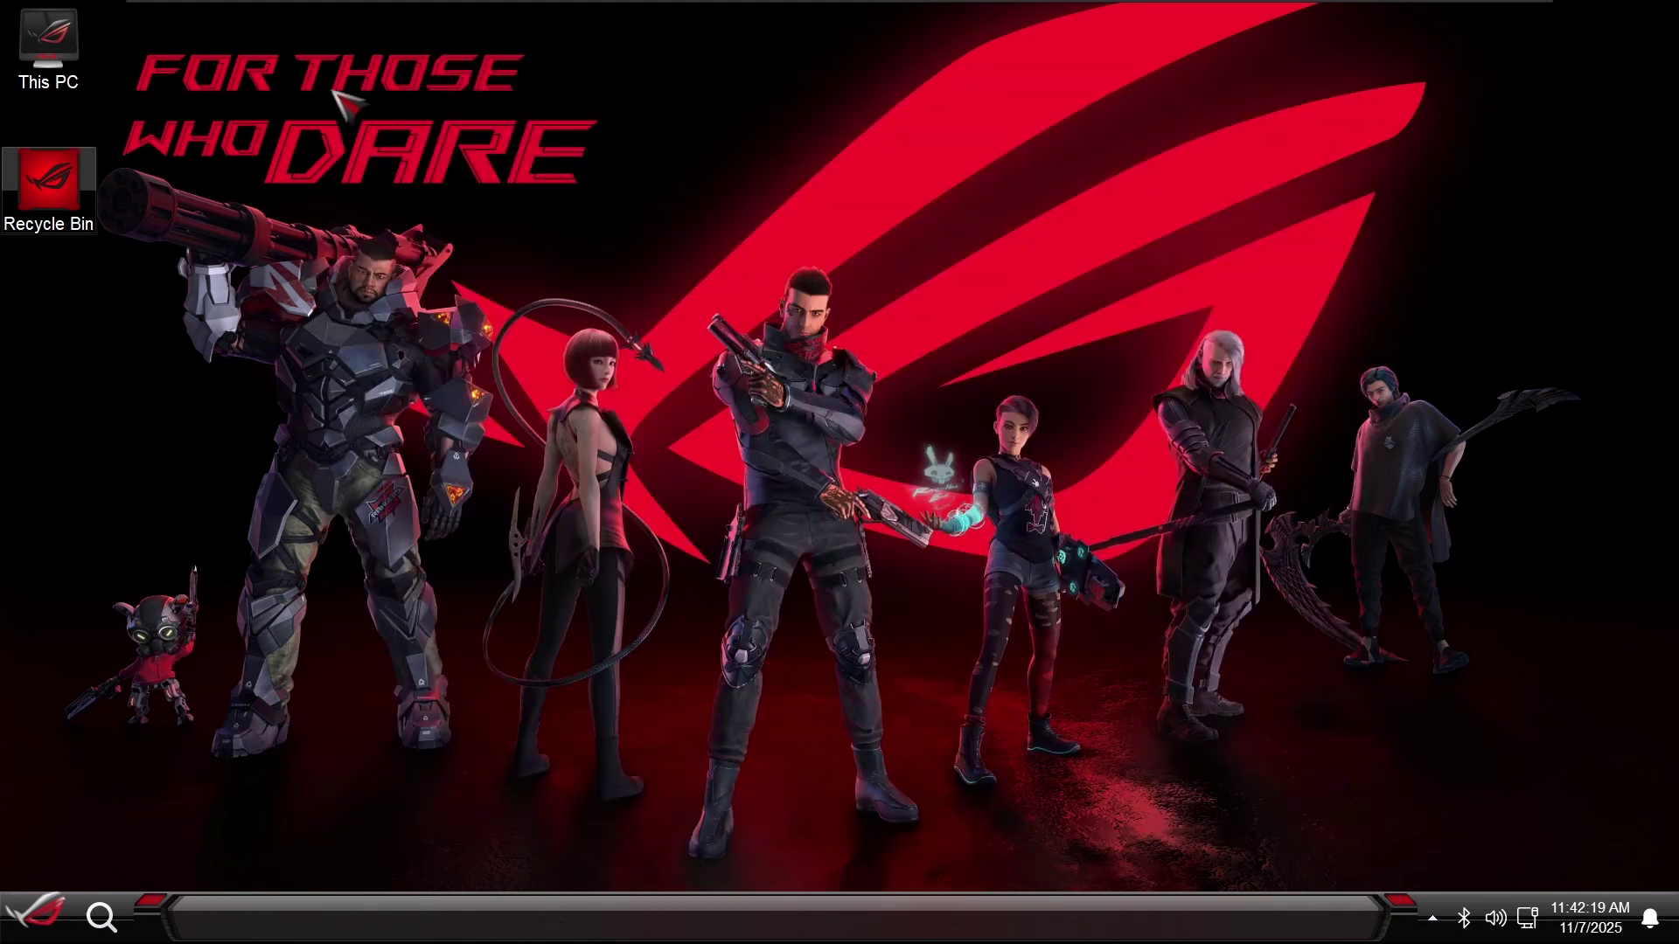
- Show the Start menu's full program list over the new wallpaper
{"action": "left_click", "coordinate": [55, 897]}
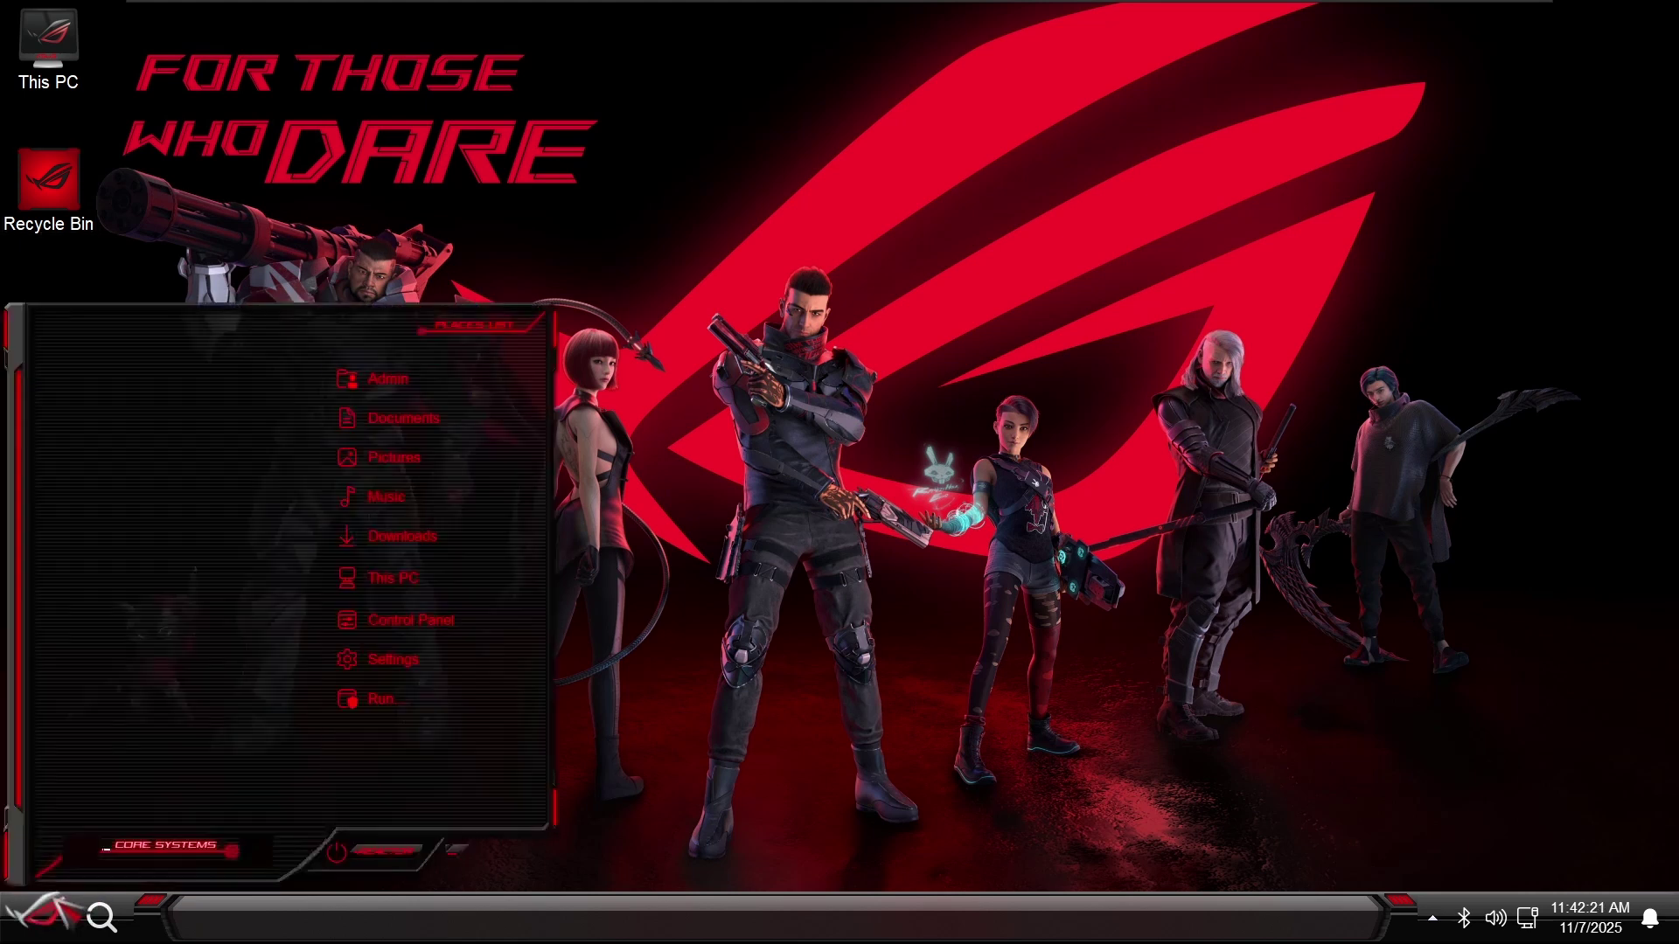
{"action": "left_click", "coordinate": [146, 836]}
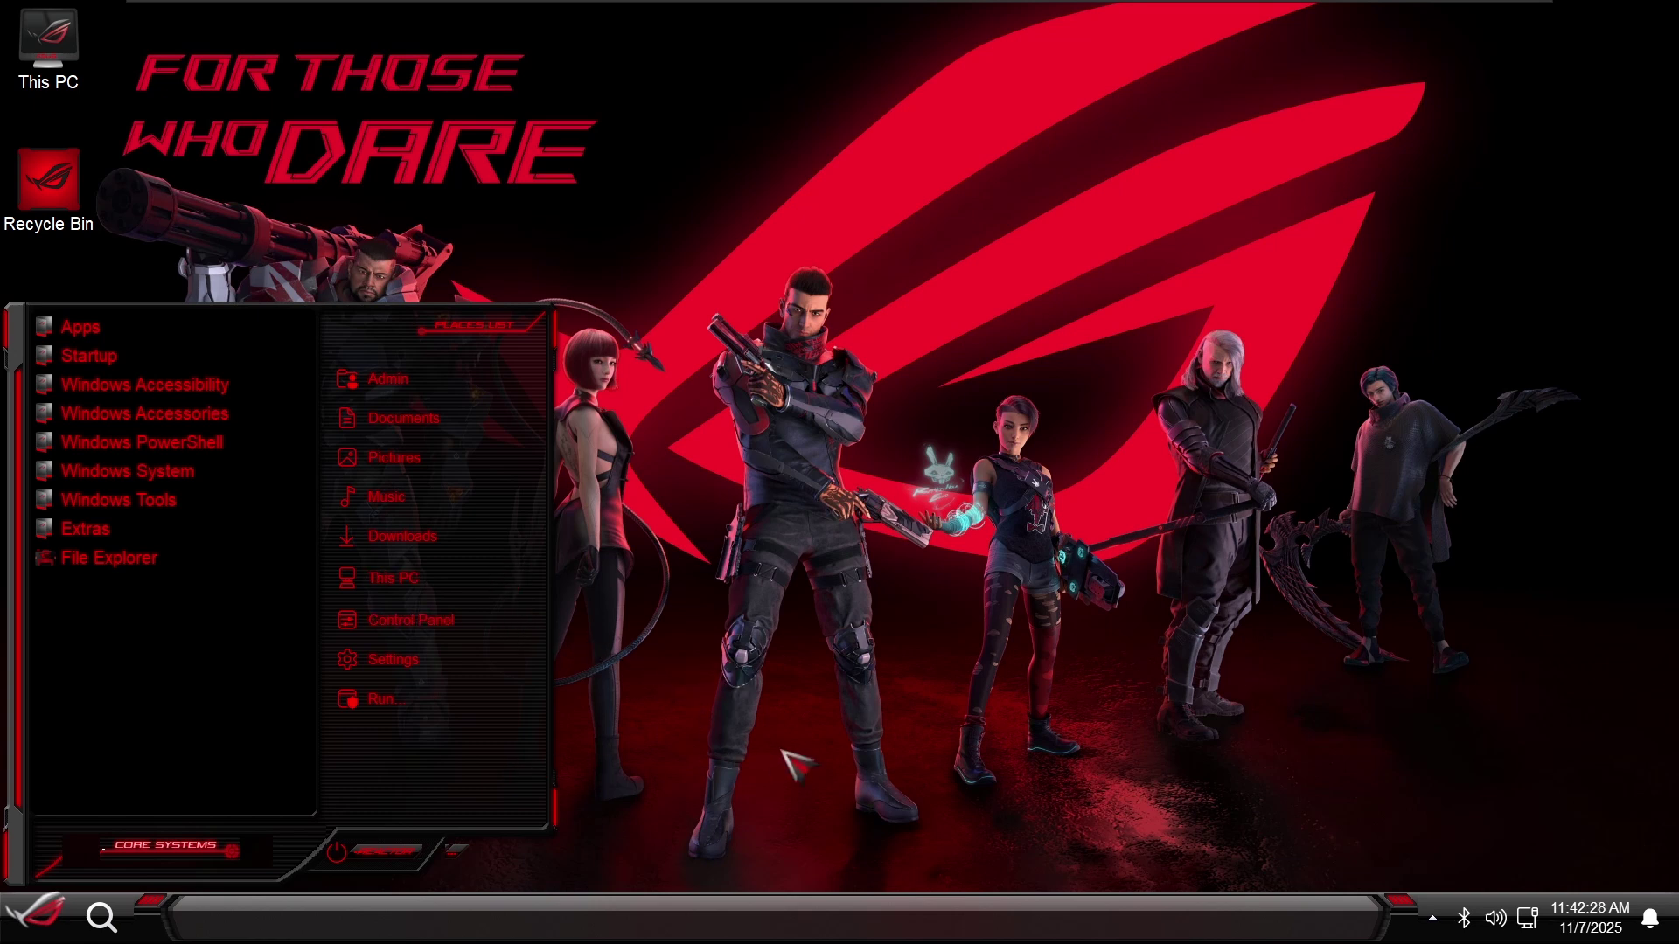
- Inspect the taskbar's hidden tray icons, the volume and network quick settings, and the clock's flyout, and return to the desktop
{"action": "left_click", "coordinate": [1440, 925]}
{"action": "left_click", "coordinate": [1440, 927]}
{"action": "left_click", "coordinate": [1441, 927]}
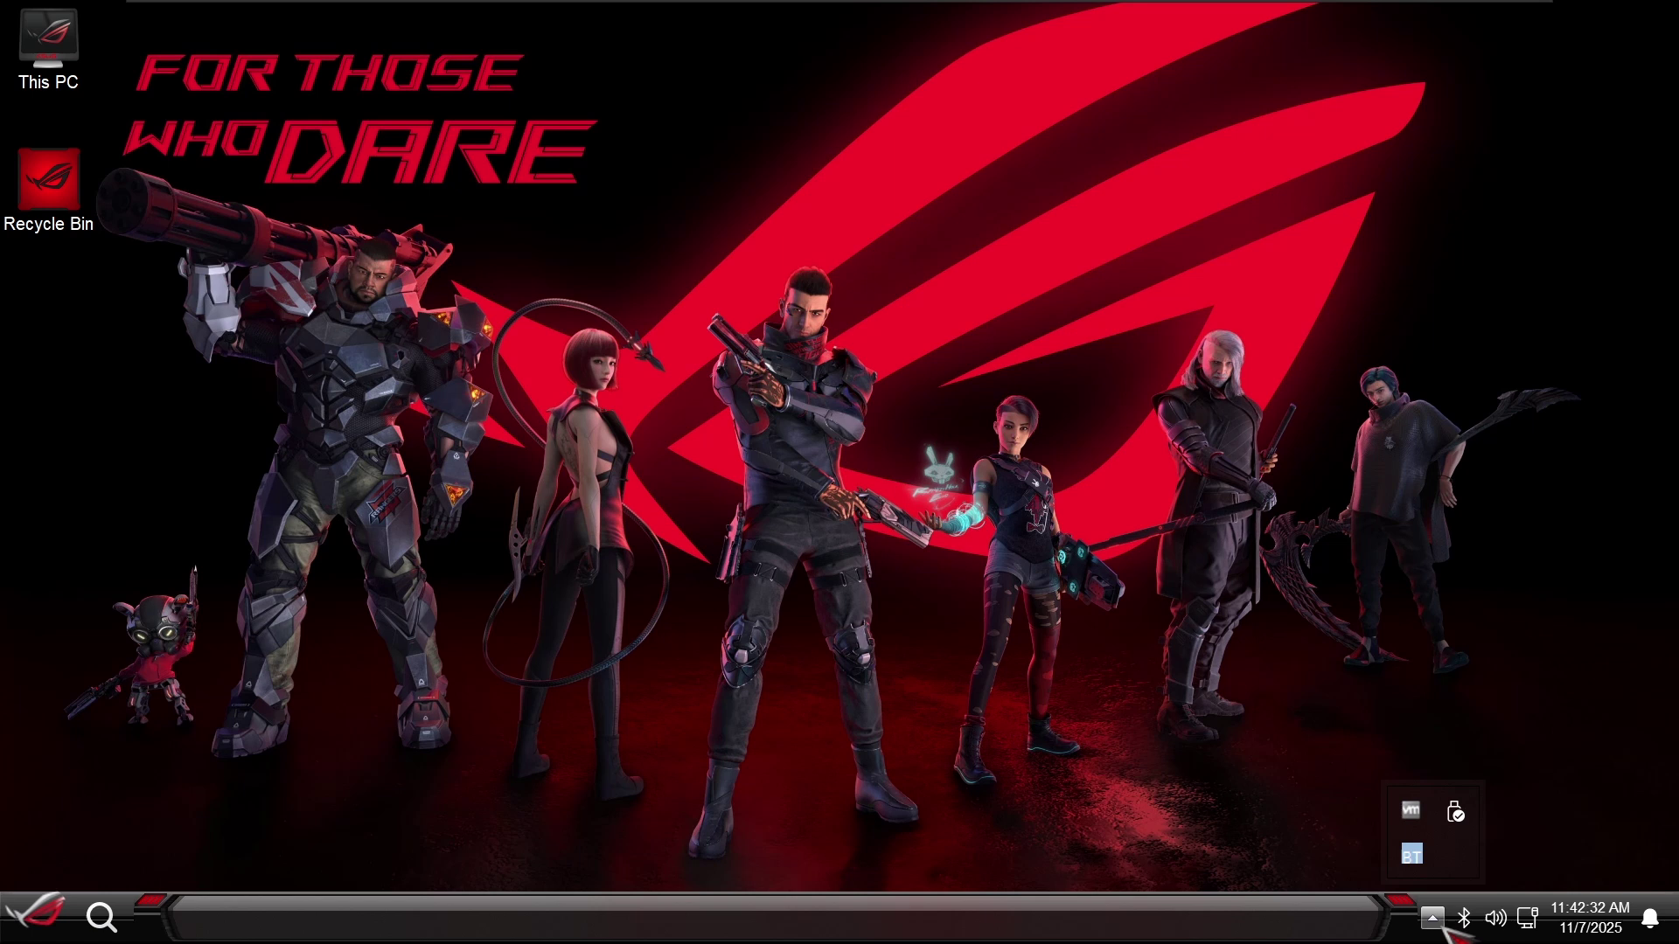
{"action": "left_click", "coordinate": [1489, 918]}
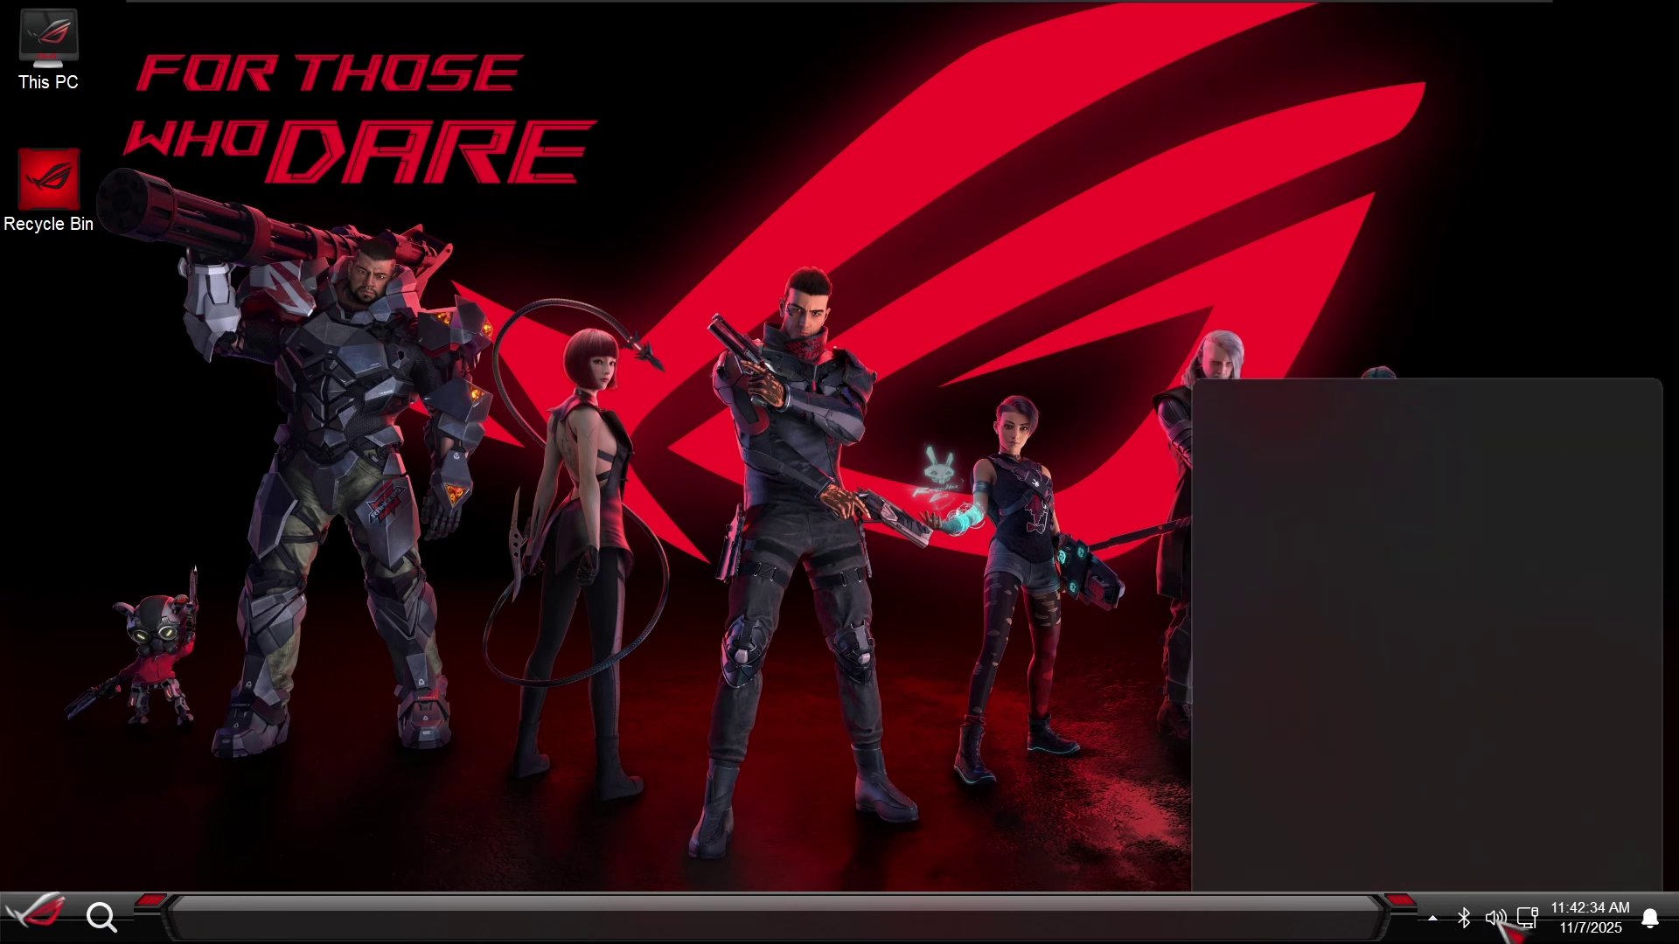
{"action": "left_click", "coordinate": [1498, 921]}
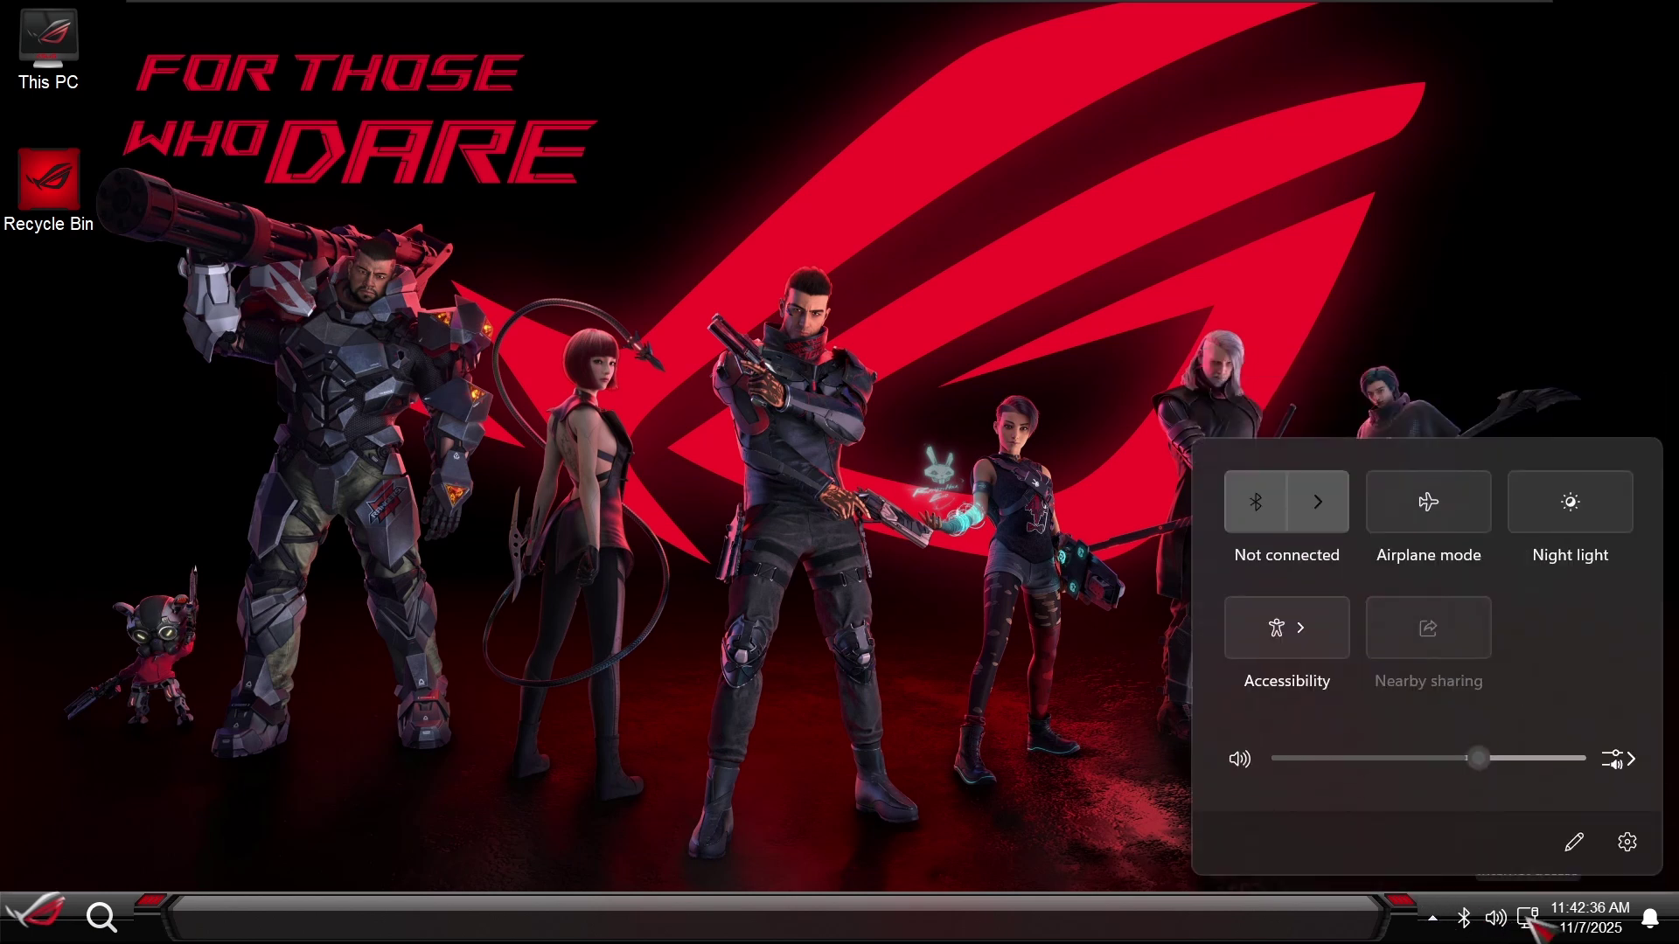
{"action": "left_click", "coordinate": [1529, 919]}
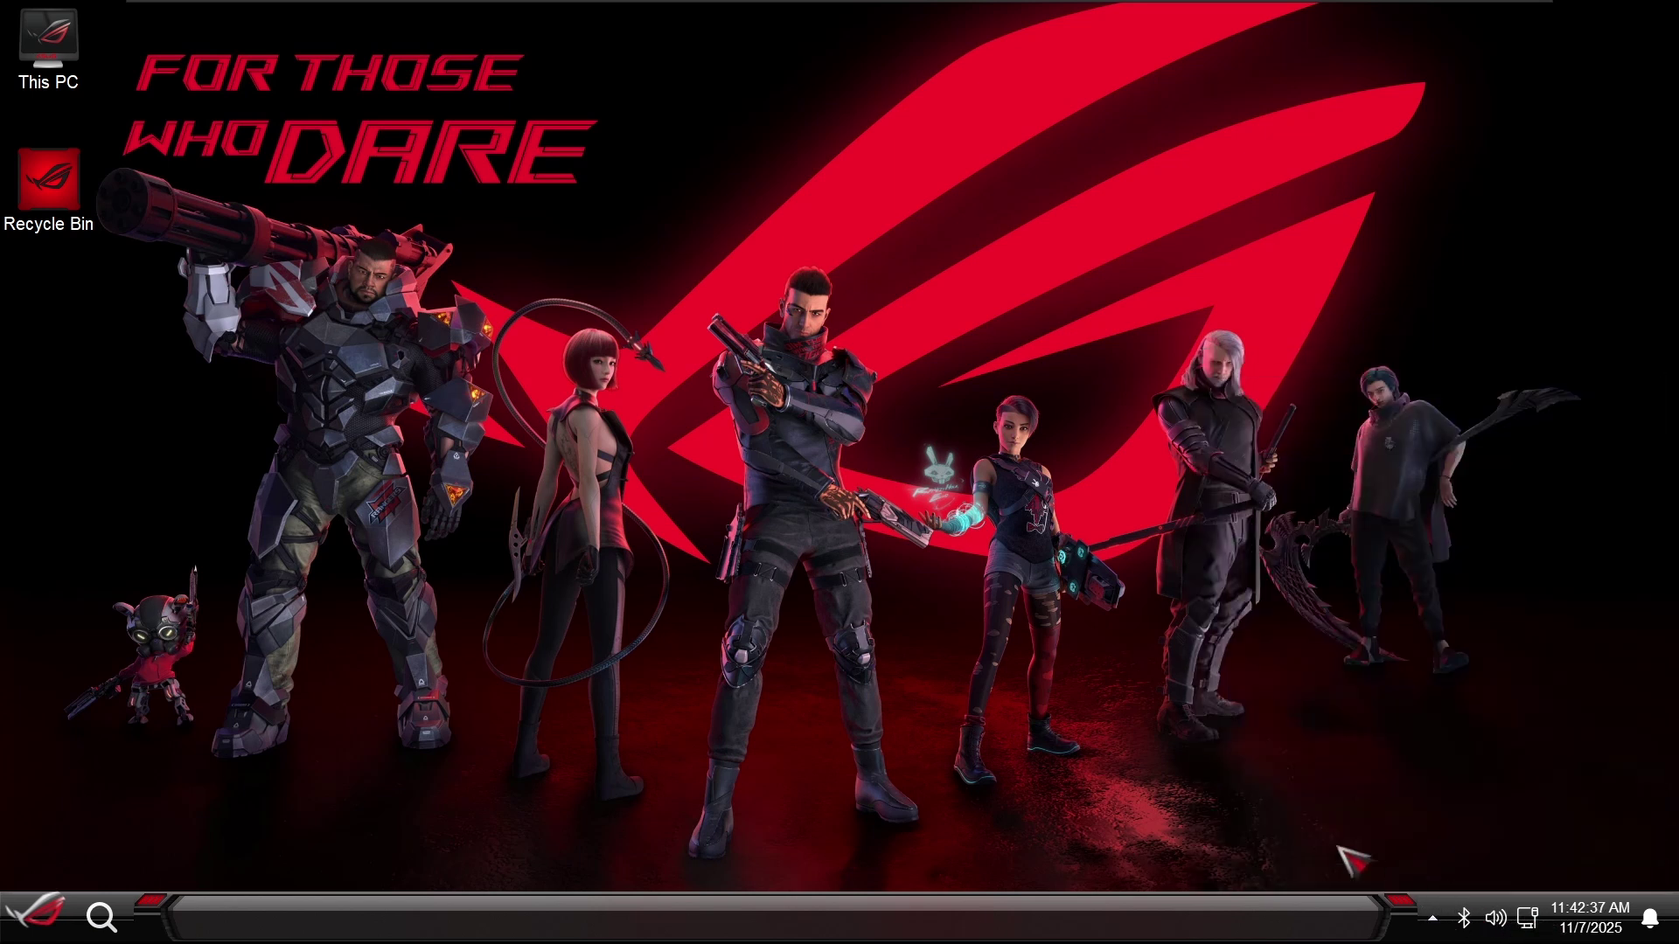
{"action": "left_click", "coordinate": [1613, 929]}
{"action": "left_click", "coordinate": [783, 838]}
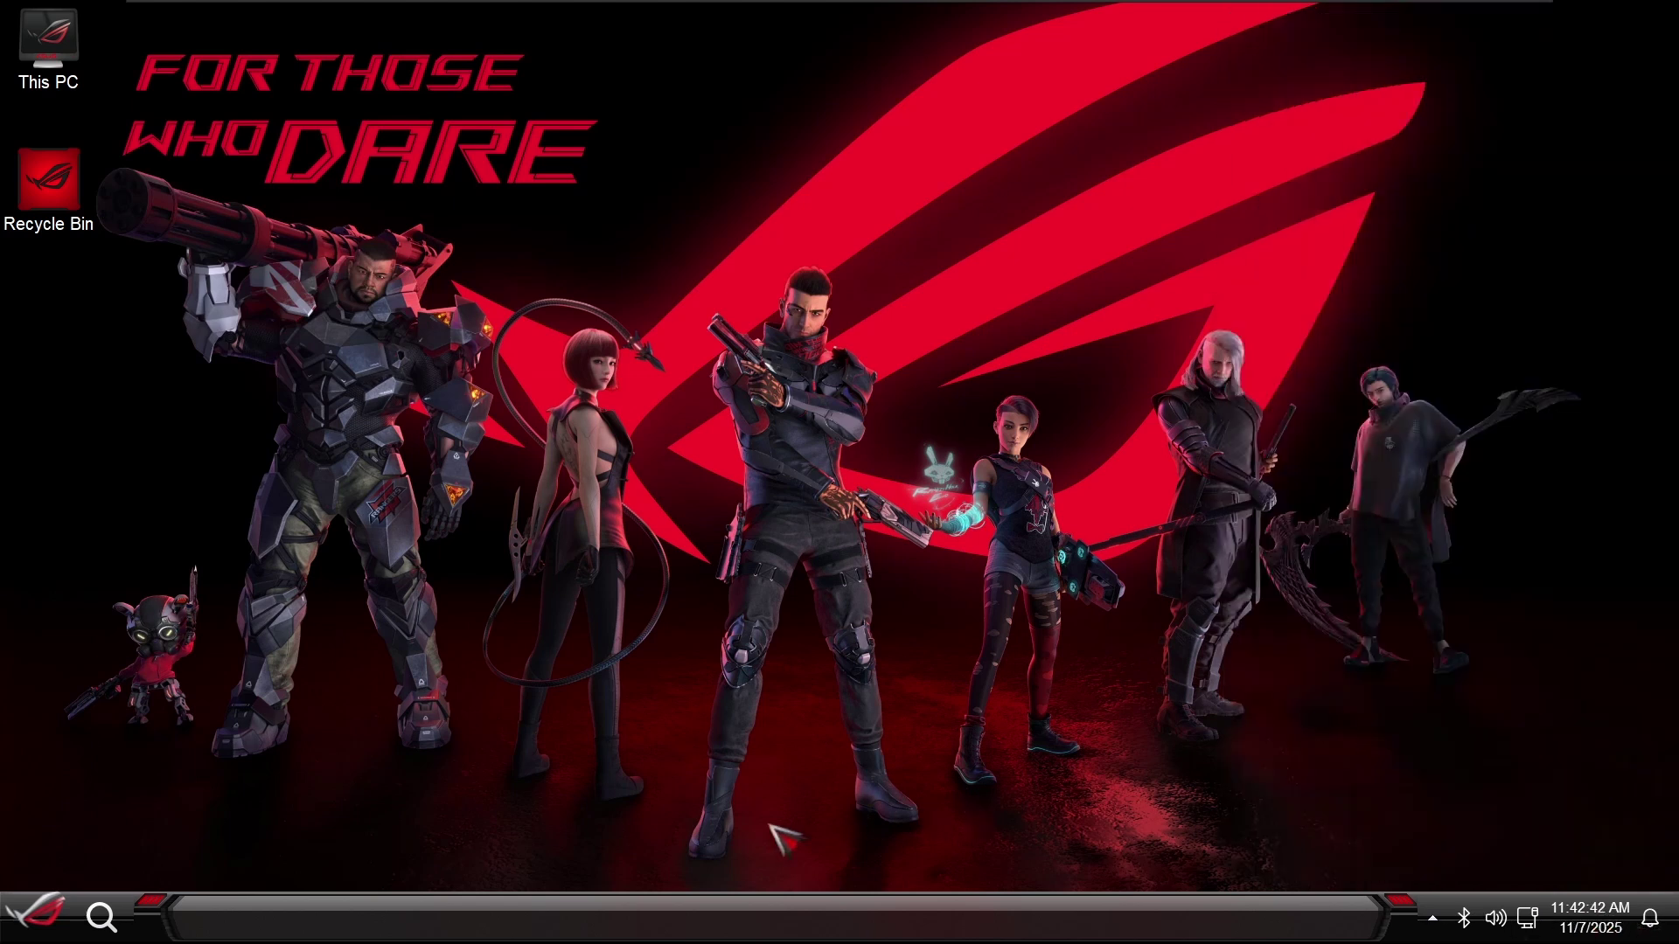
- Open the taskbar properties in StartAllBack configuration and set the tray icons' flyouts style to Windows 7 flyouts
{"action": "right_click", "coordinate": [675, 916]}
{"action": "left_click", "coordinate": [726, 903]}
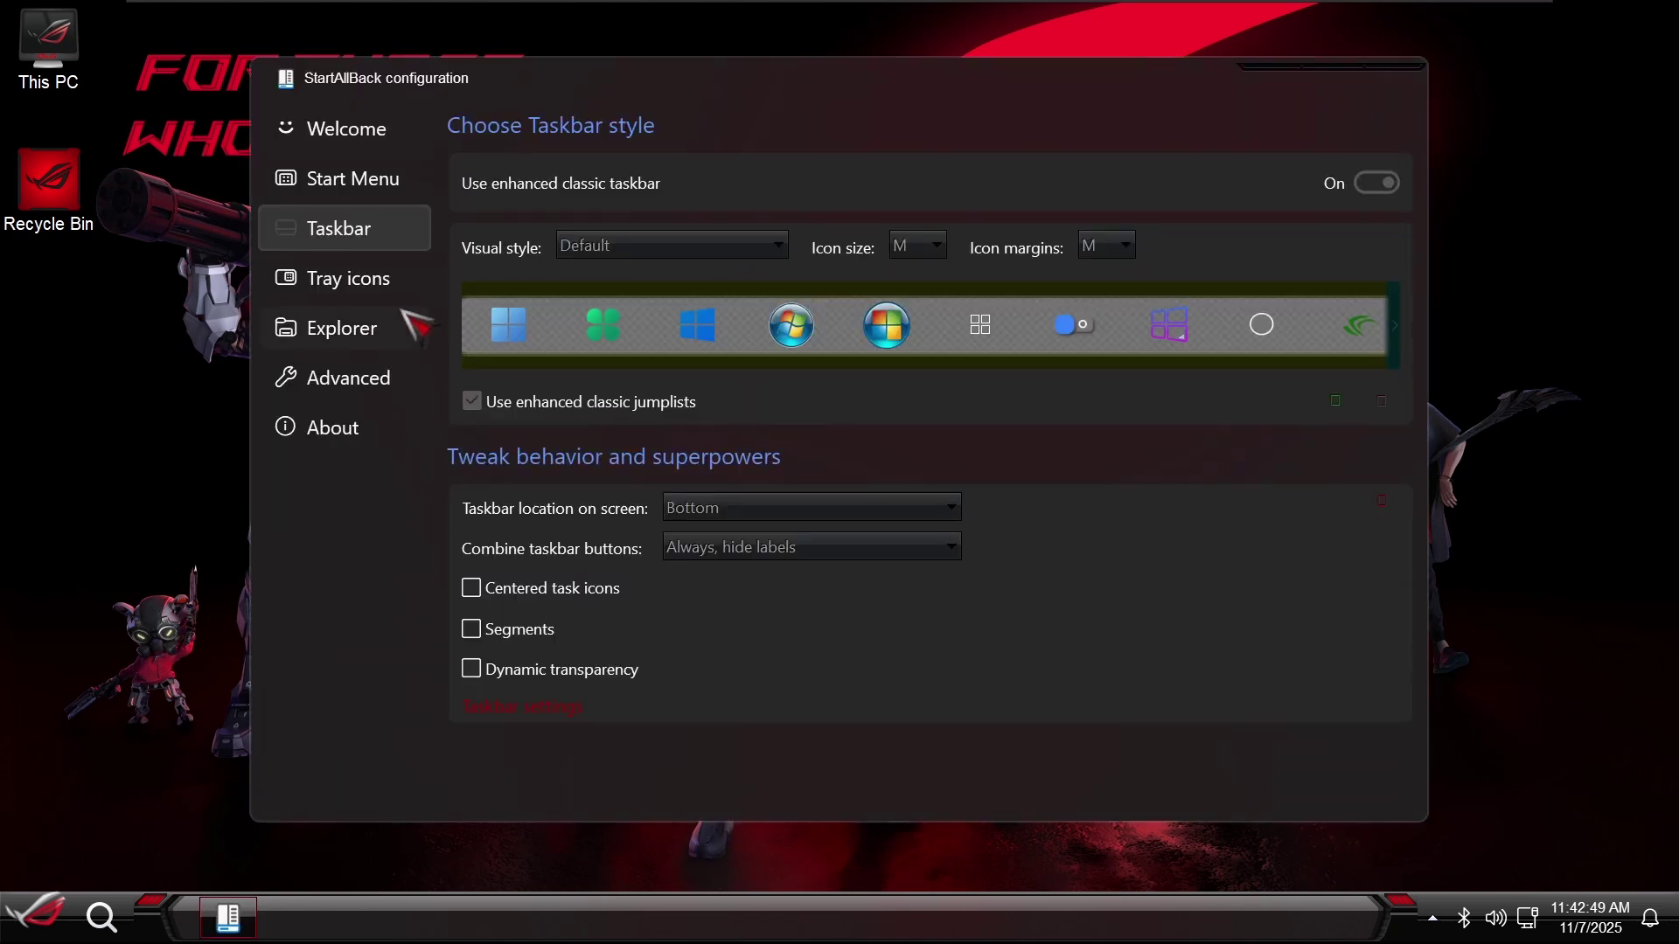
{"action": "left_click", "coordinate": [368, 289]}
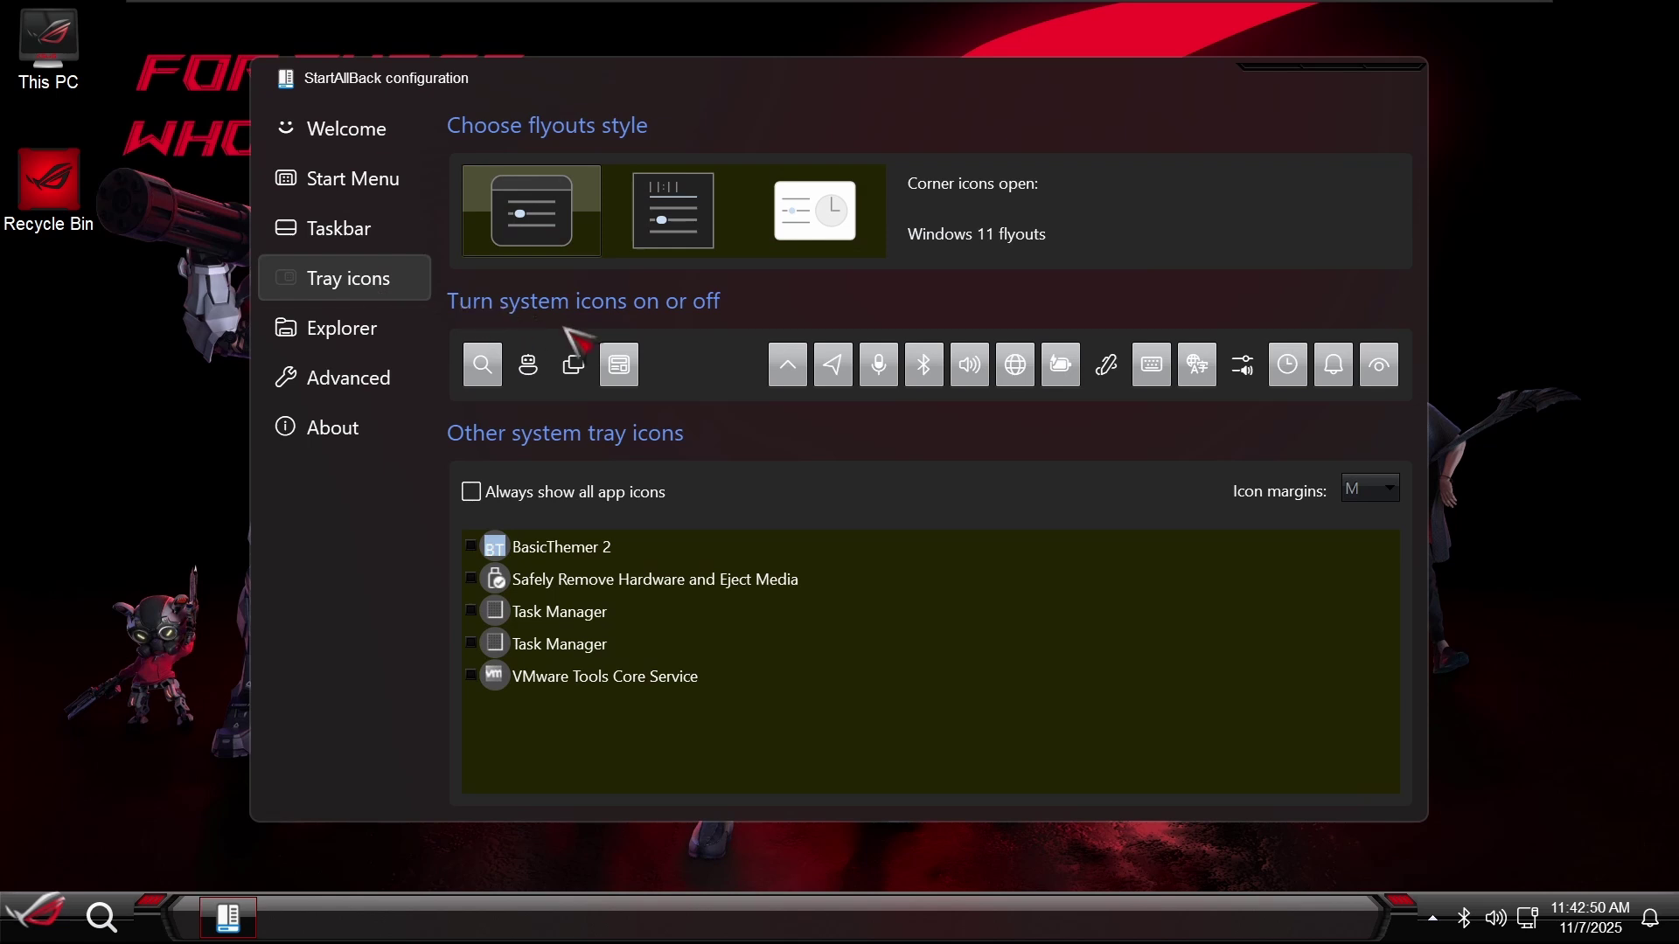
{"action": "left_click", "coordinate": [808, 245]}
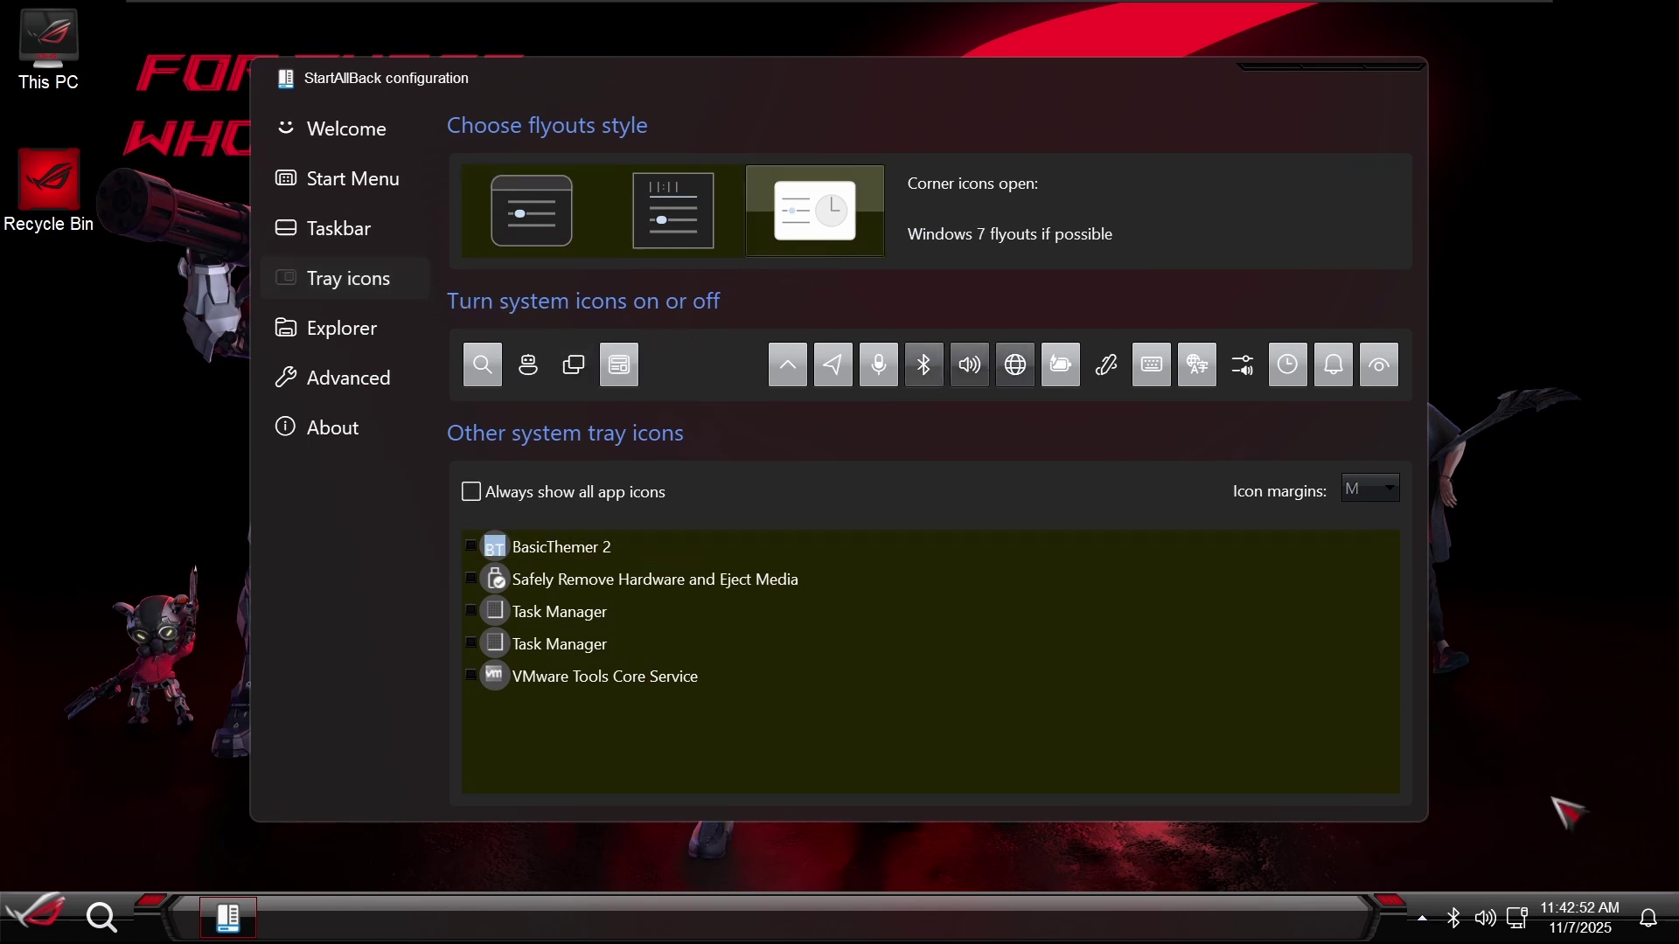
- View the Windows 7 style volume slider, the calendar and clock flyout, and the hidden tray icons
{"action": "left_click", "coordinate": [1486, 917]}
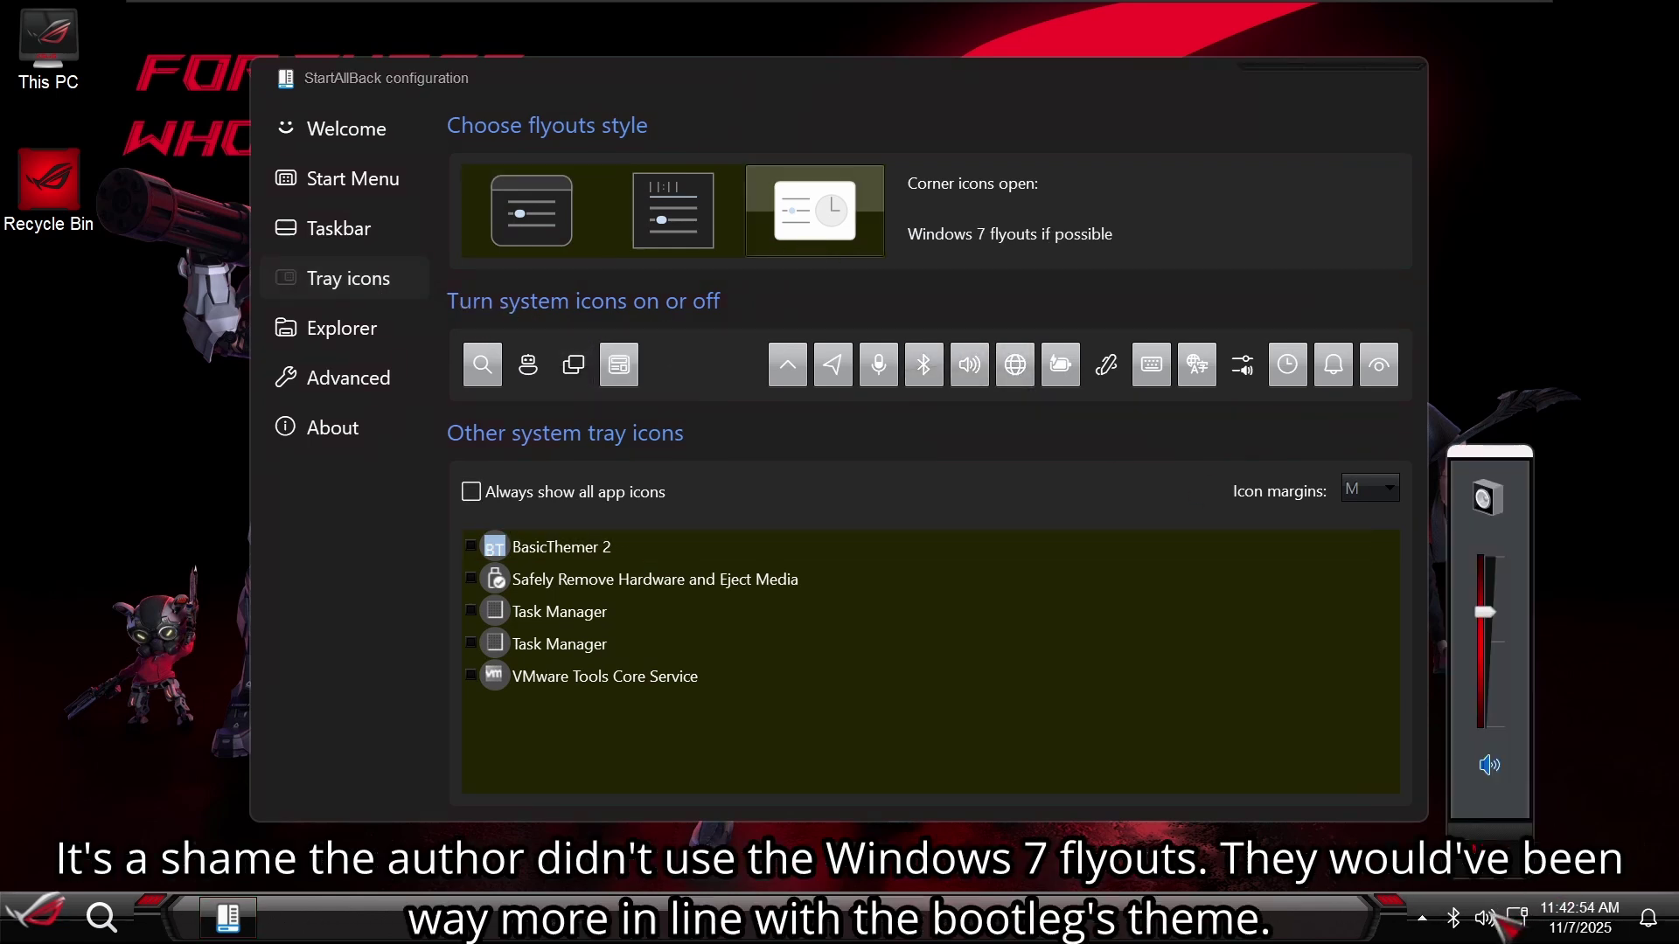
{"action": "left_click", "coordinate": [1497, 913]}
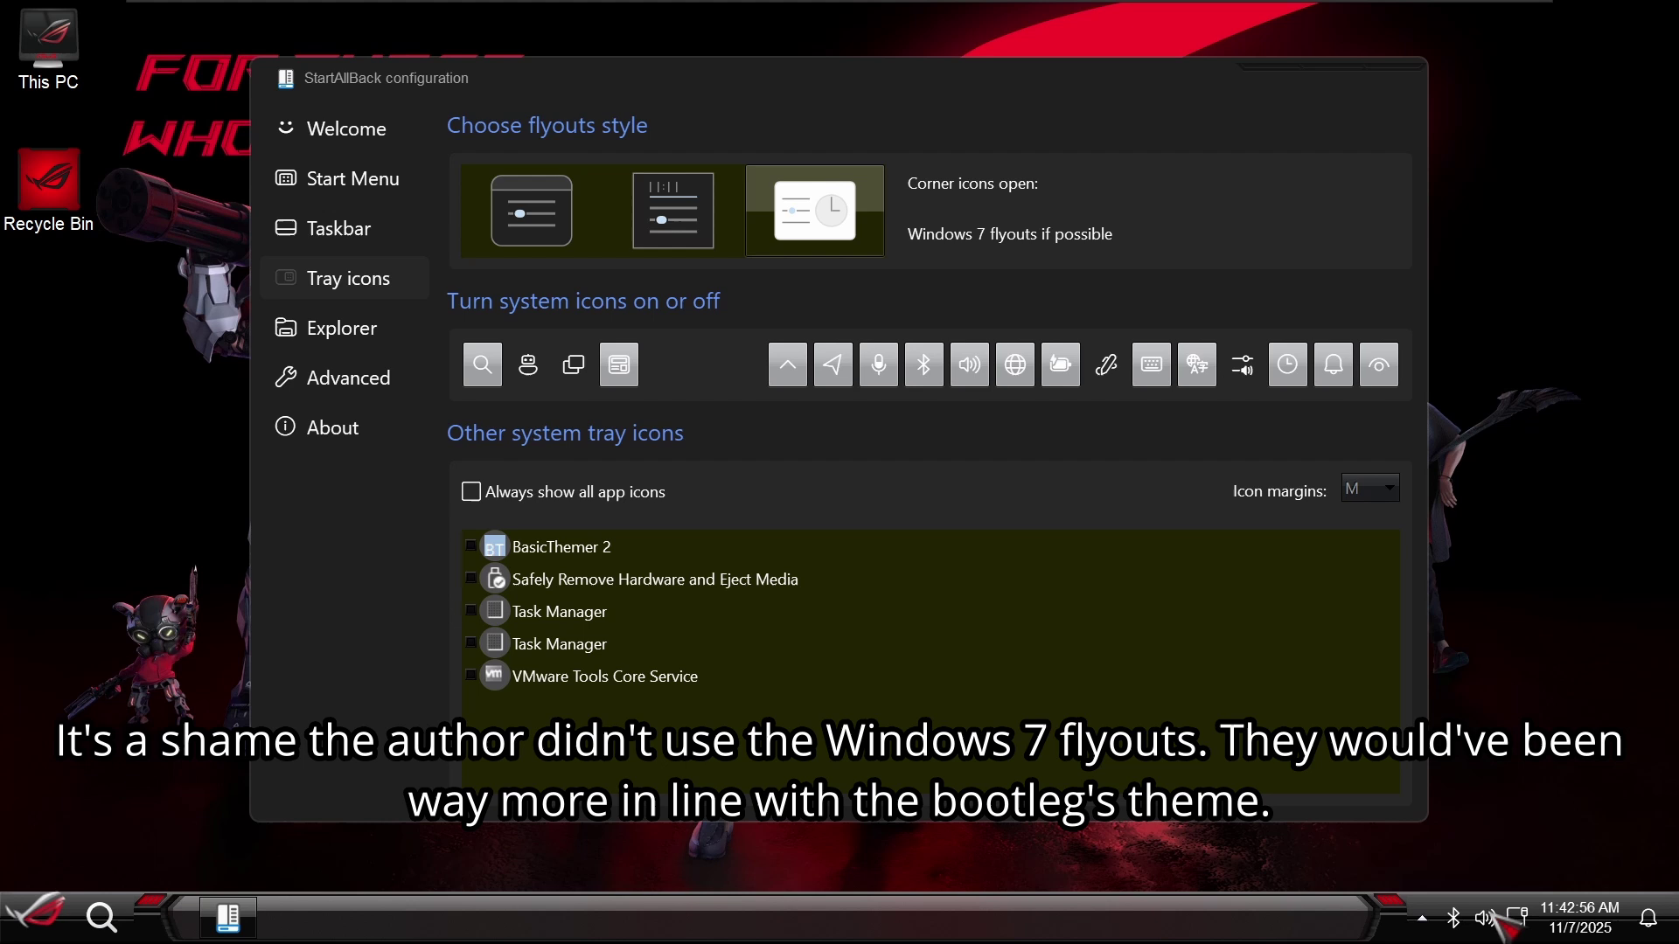
{"action": "left_click", "coordinate": [1571, 920]}
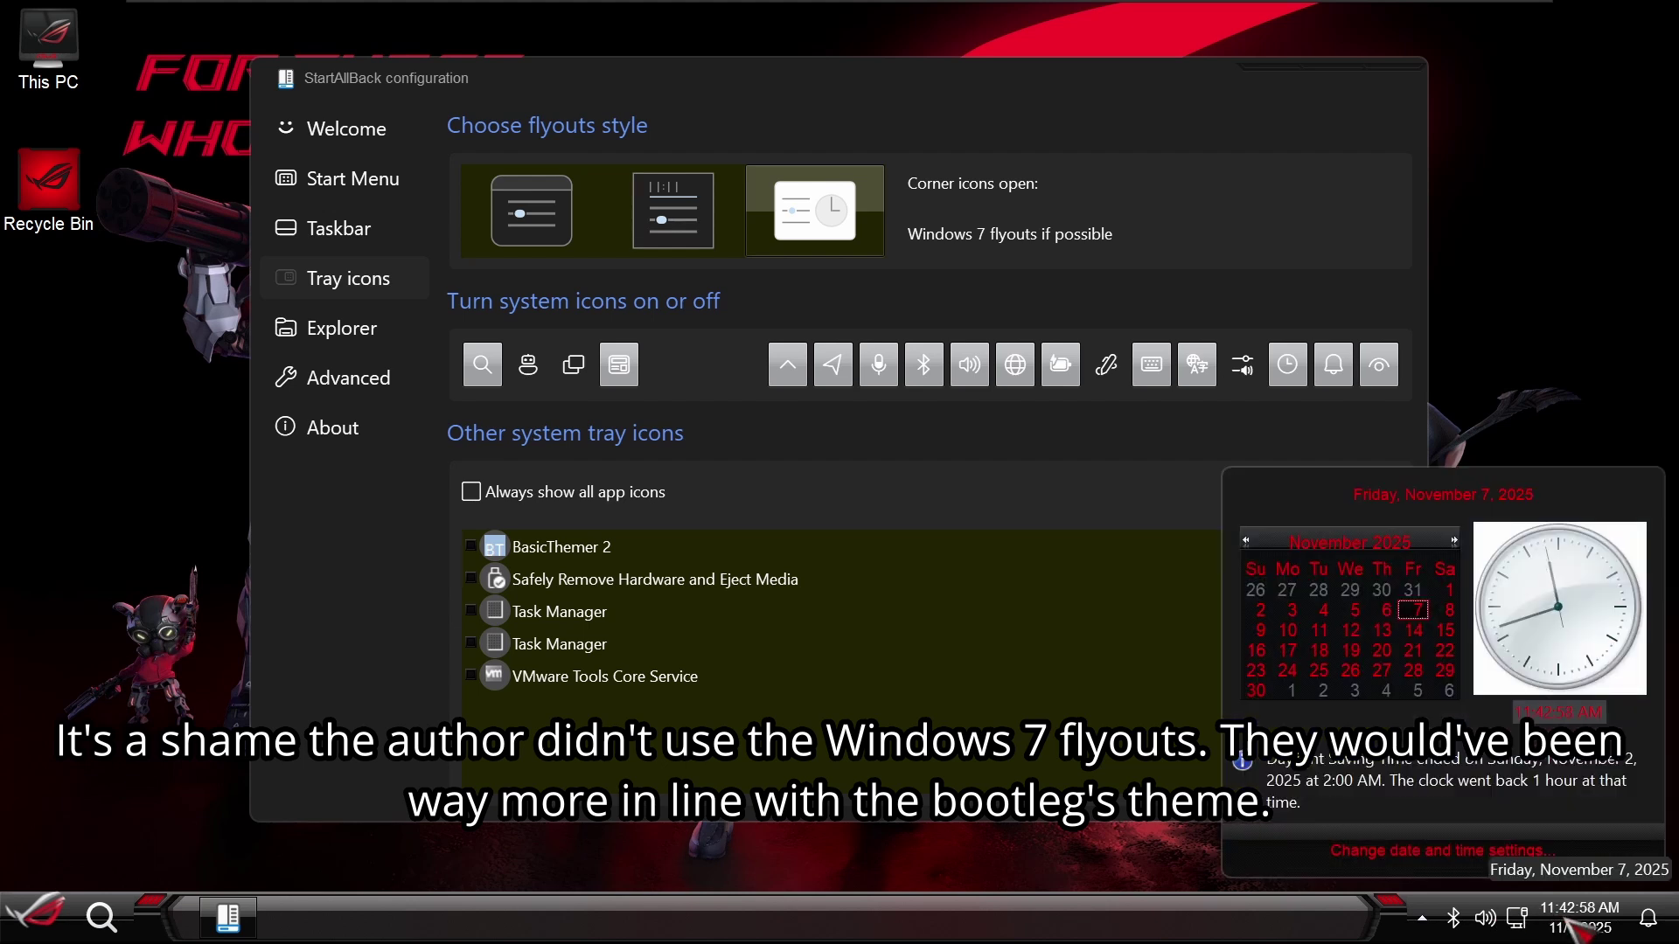
{"action": "left_click", "coordinate": [1569, 920]}
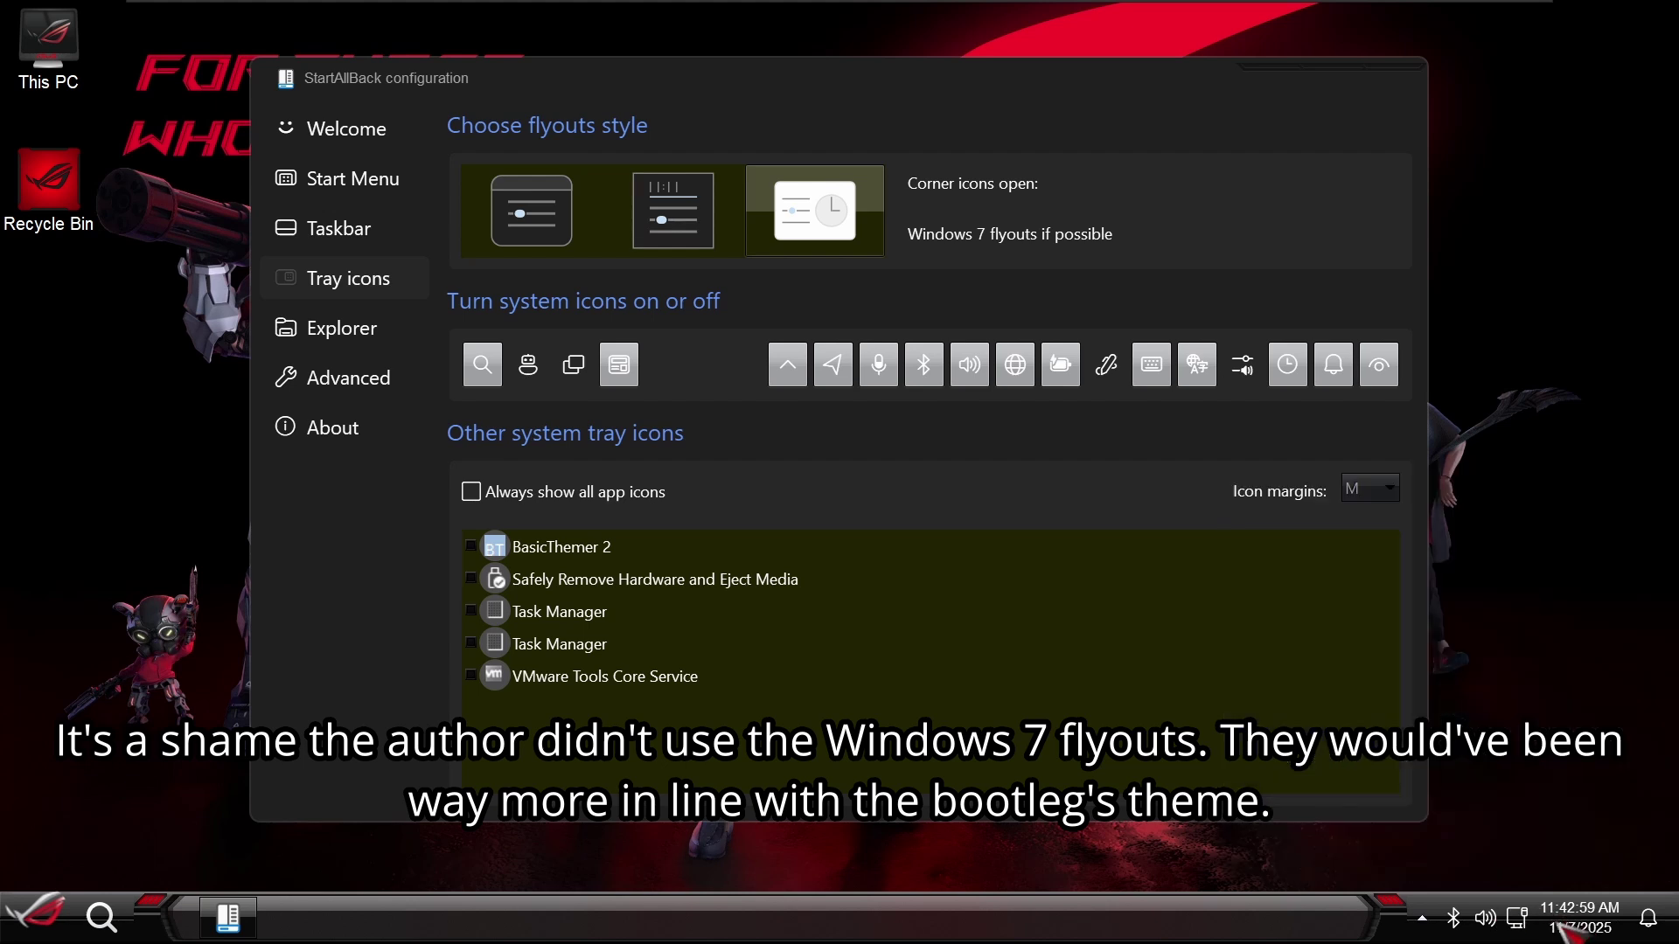
- Check the Bluetooth, volume, network and notification flyouts in the system tray under the Windows 7 style
{"action": "left_click", "coordinate": [1452, 917]}
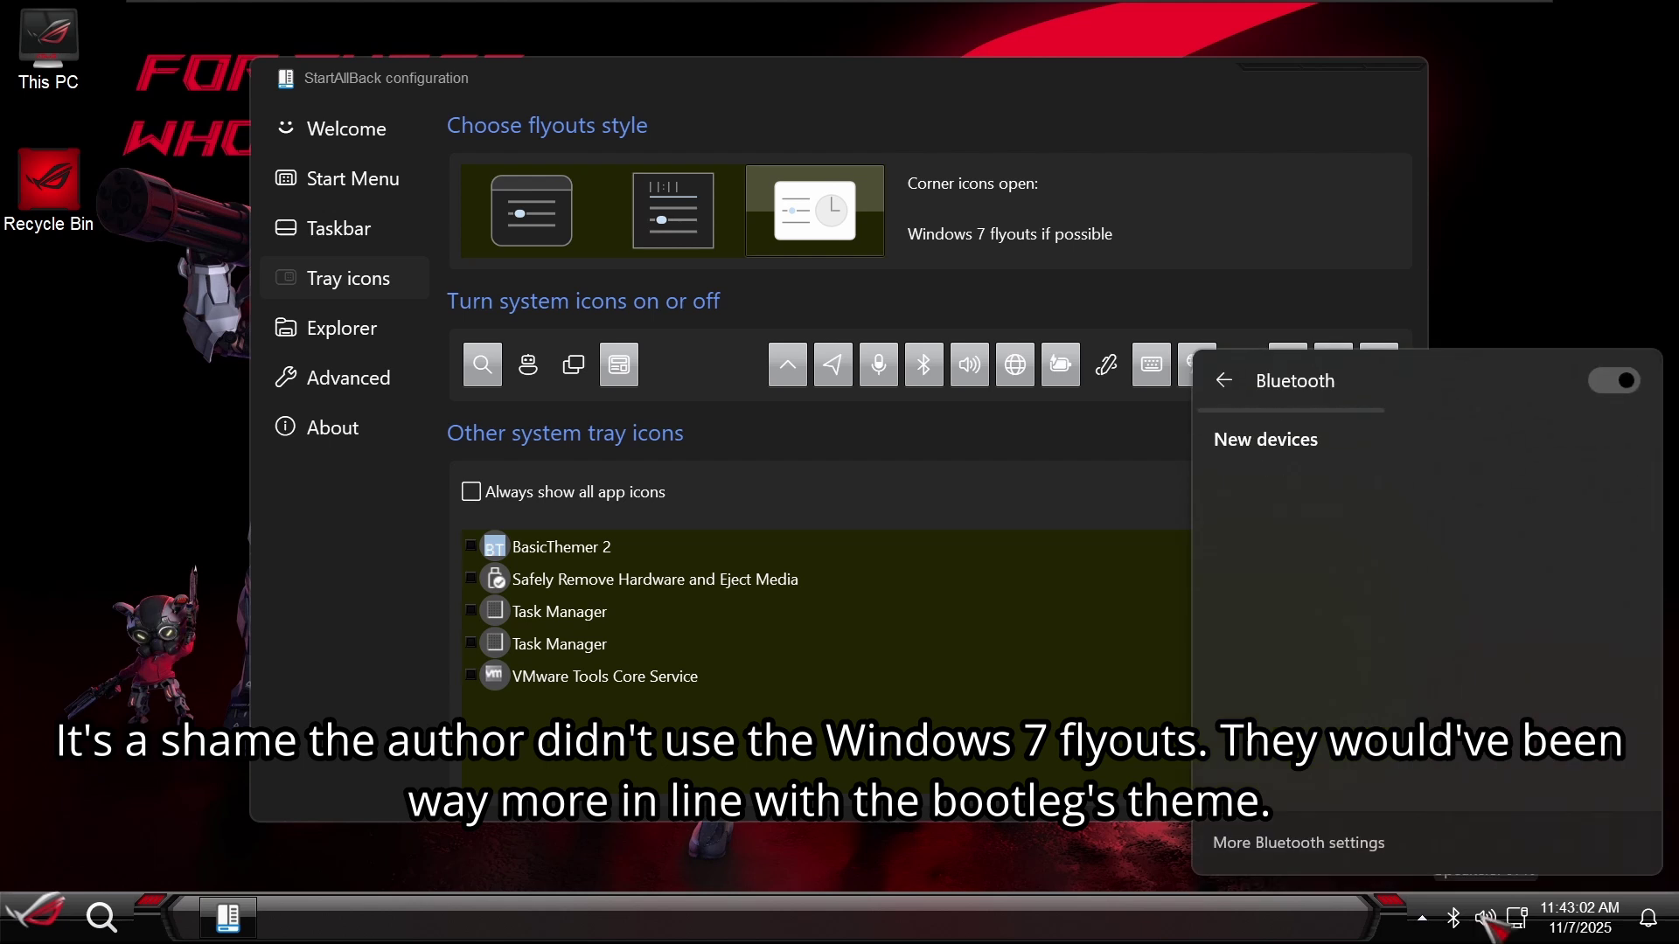
{"action": "left_click", "coordinate": [1482, 918]}
{"action": "left_click", "coordinate": [1513, 913]}
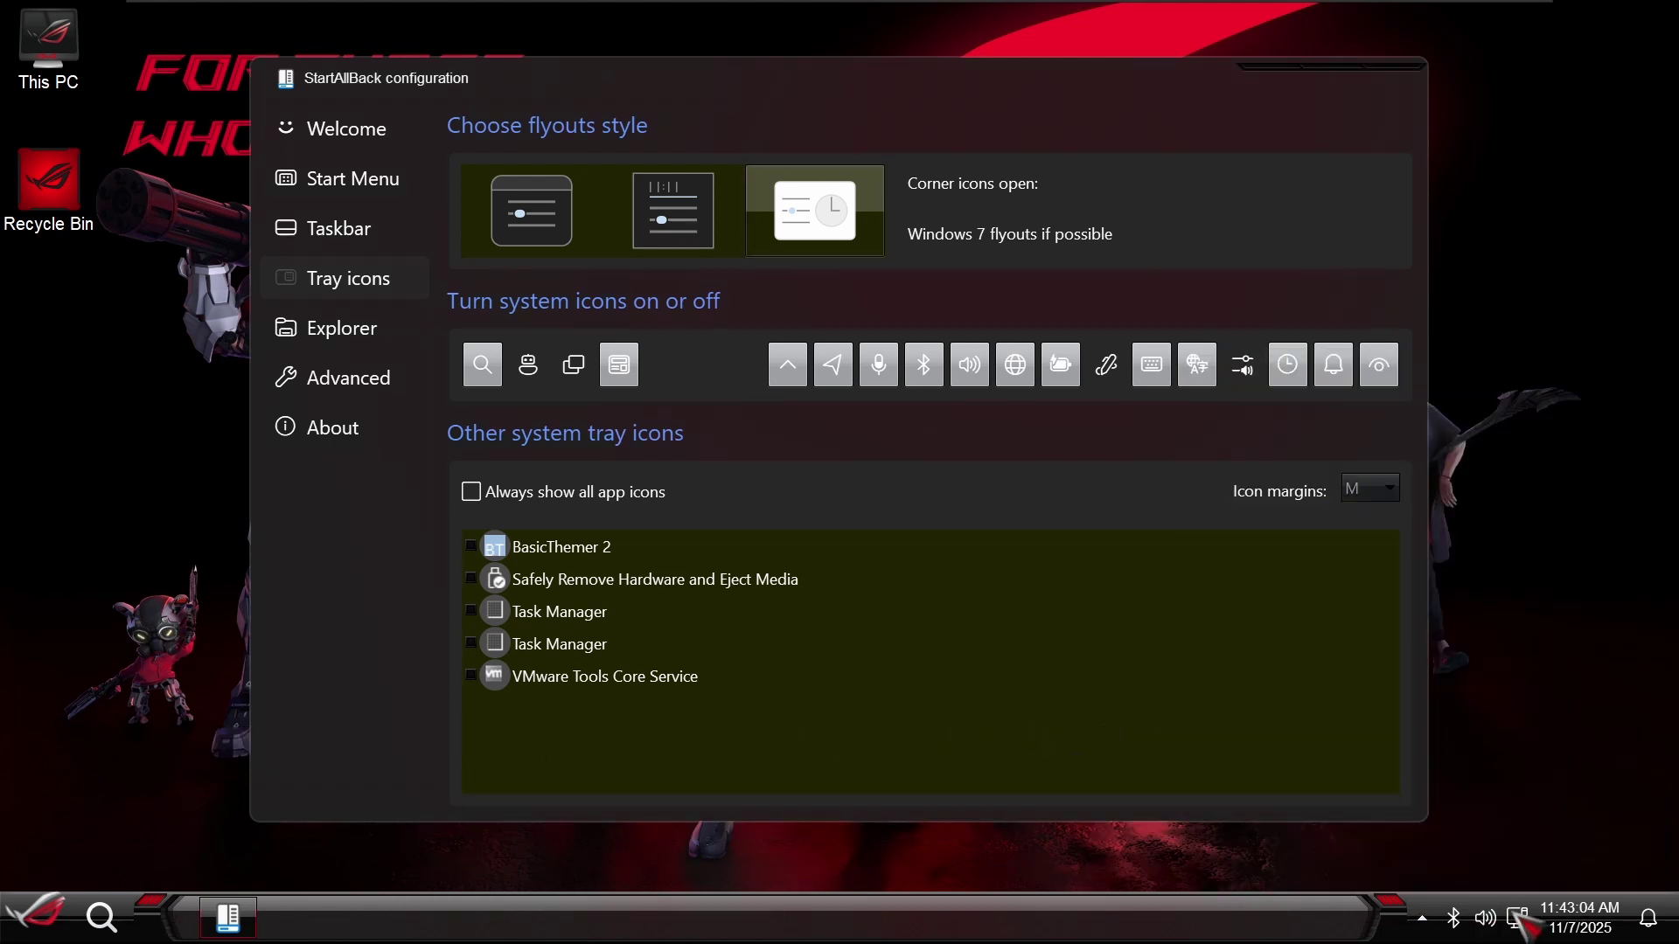
{"action": "left_click", "coordinate": [1518, 919]}
{"action": "left_click", "coordinate": [1519, 920]}
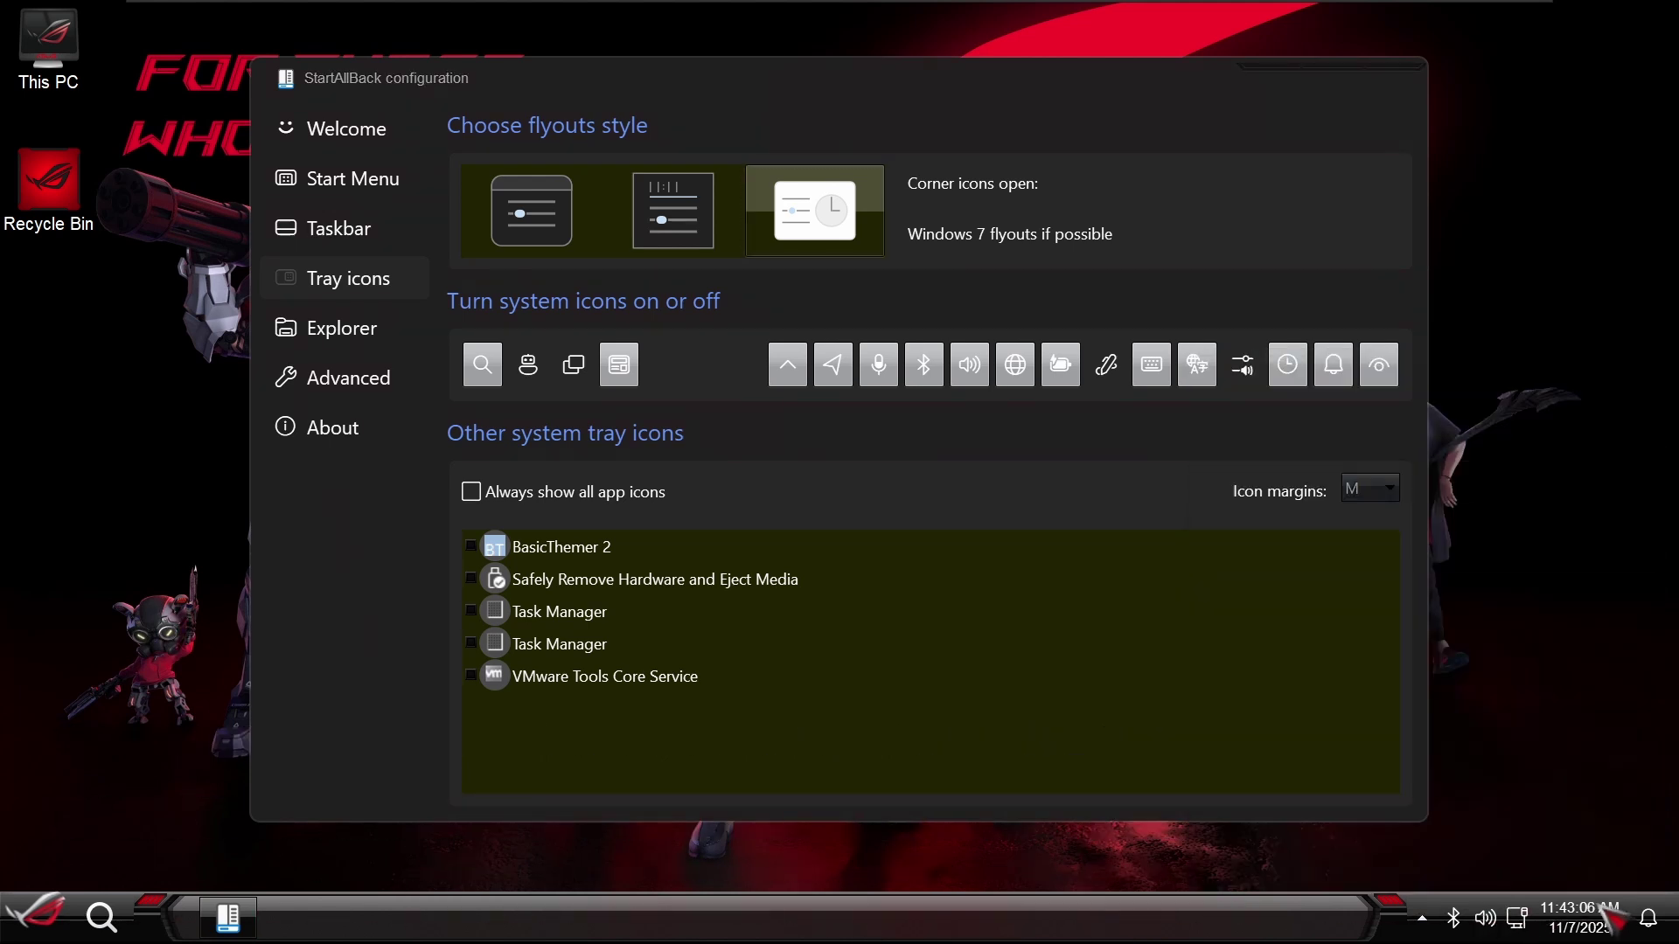
{"action": "left_click", "coordinate": [1648, 918]}
{"action": "left_click", "coordinate": [1648, 918]}
- Restore the flyouts style of the corner icons to Windows 11 flyouts
{"action": "left_click", "coordinate": [529, 251]}
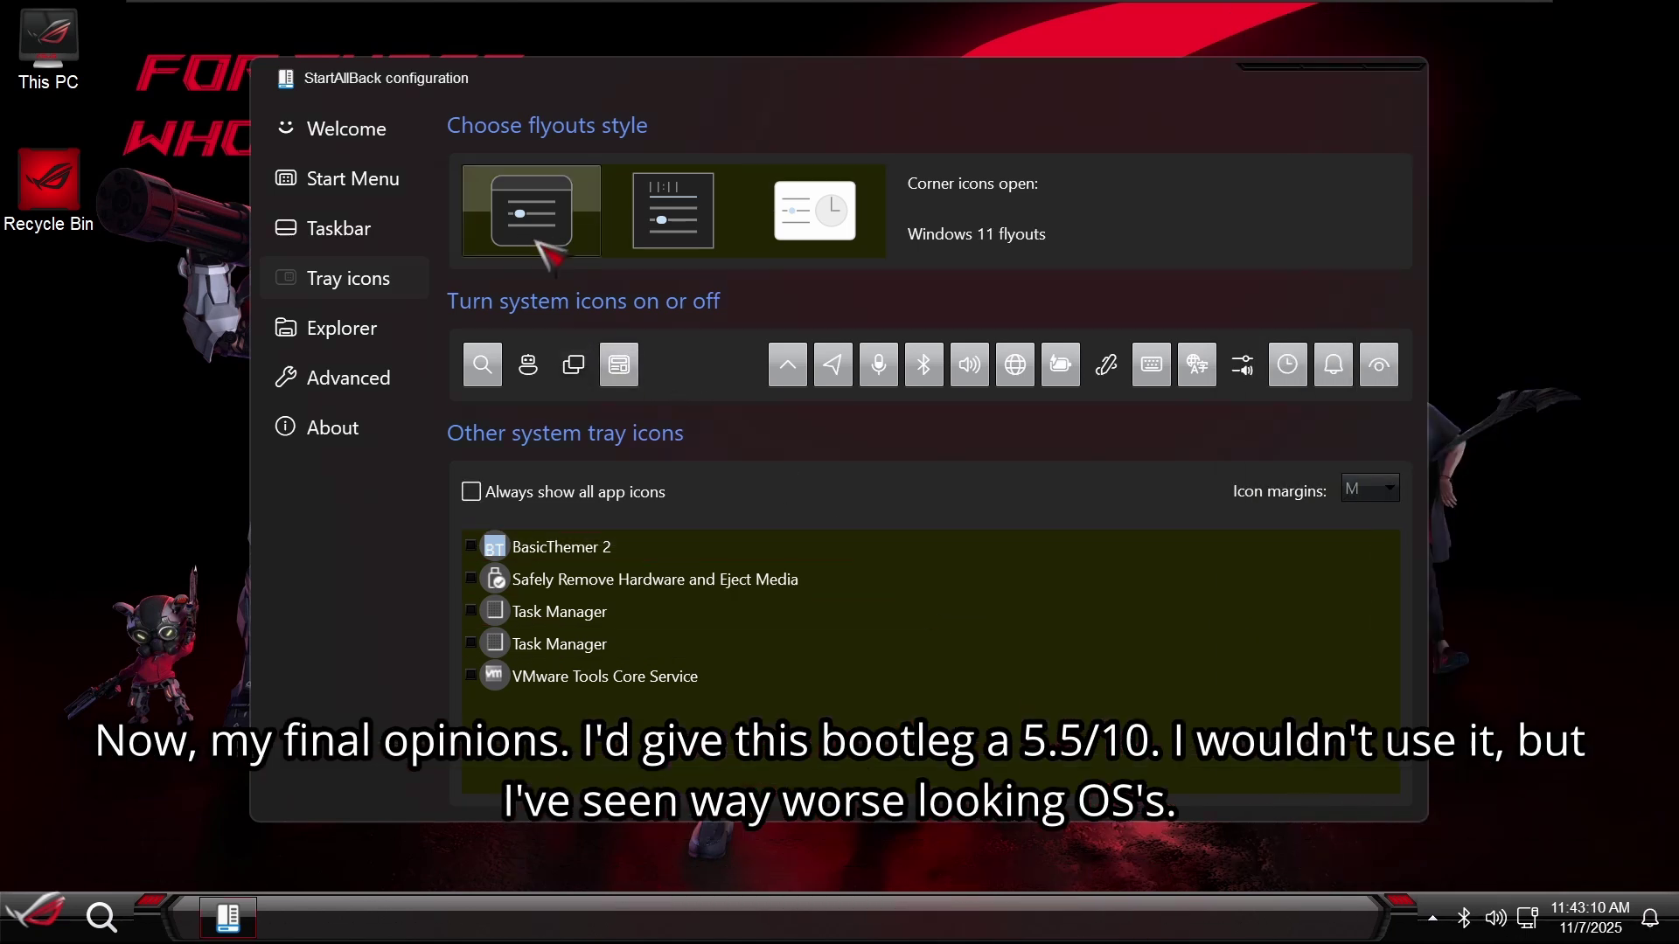
{"action": "left_click", "coordinate": [483, 365]}
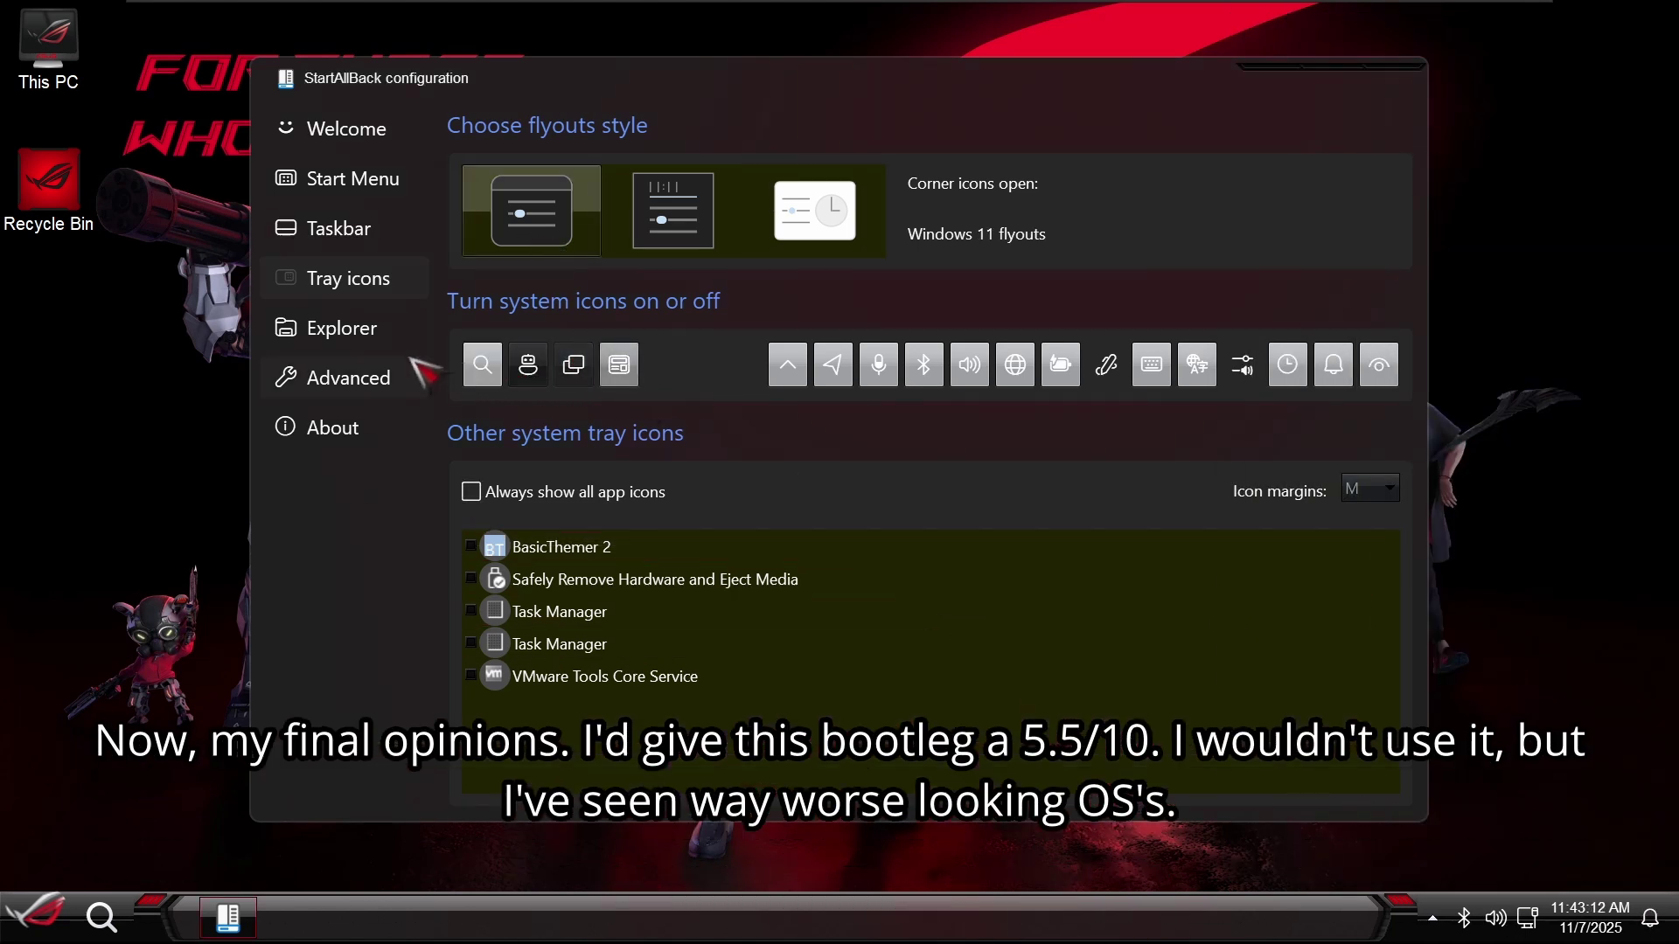
- Look through StartAllBack's Explorer, Advanced and Welcome pages without changing any settings
{"action": "left_click", "coordinate": [360, 339]}
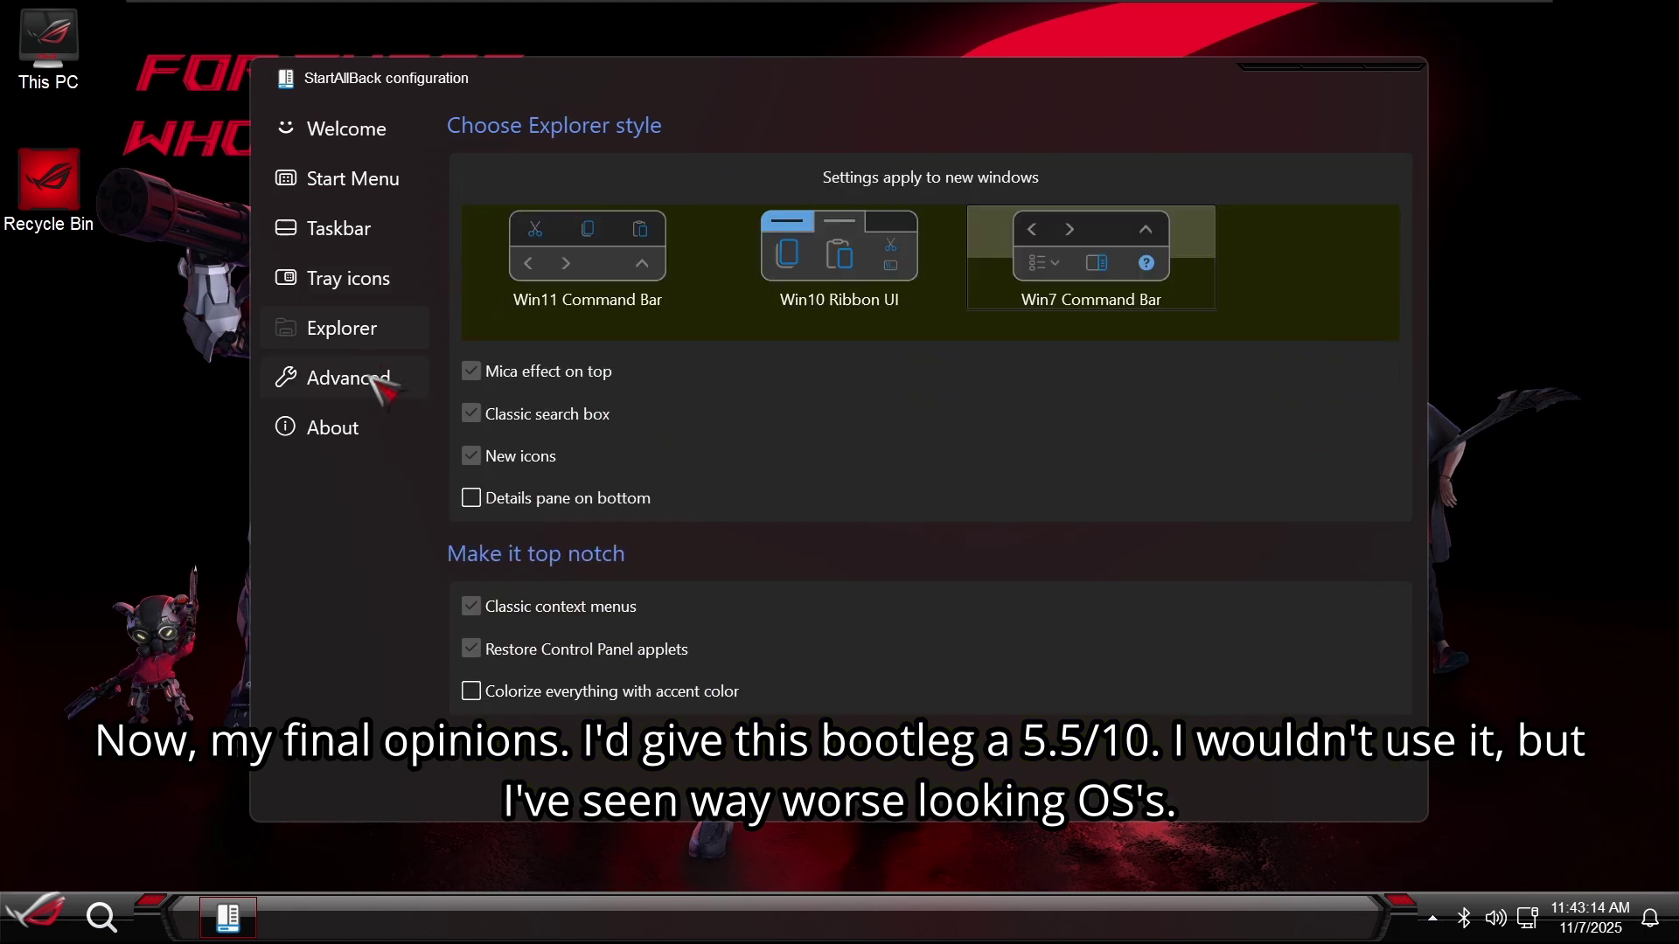
{"action": "left_click", "coordinate": [372, 378]}
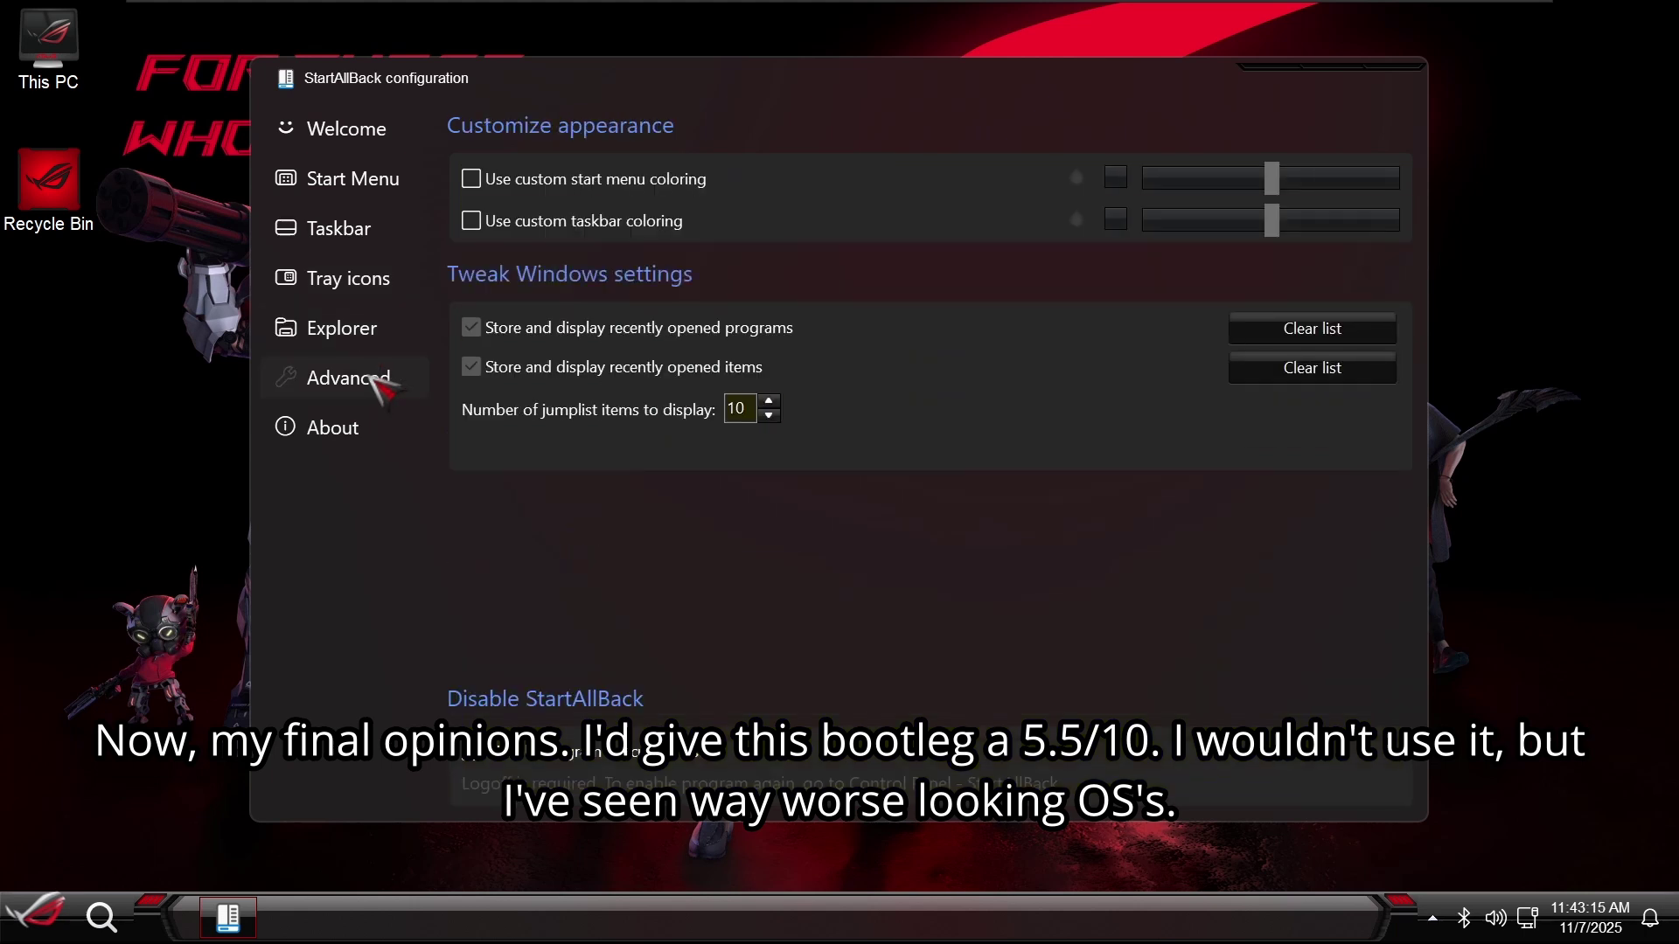
{"action": "left_click", "coordinate": [343, 138]}
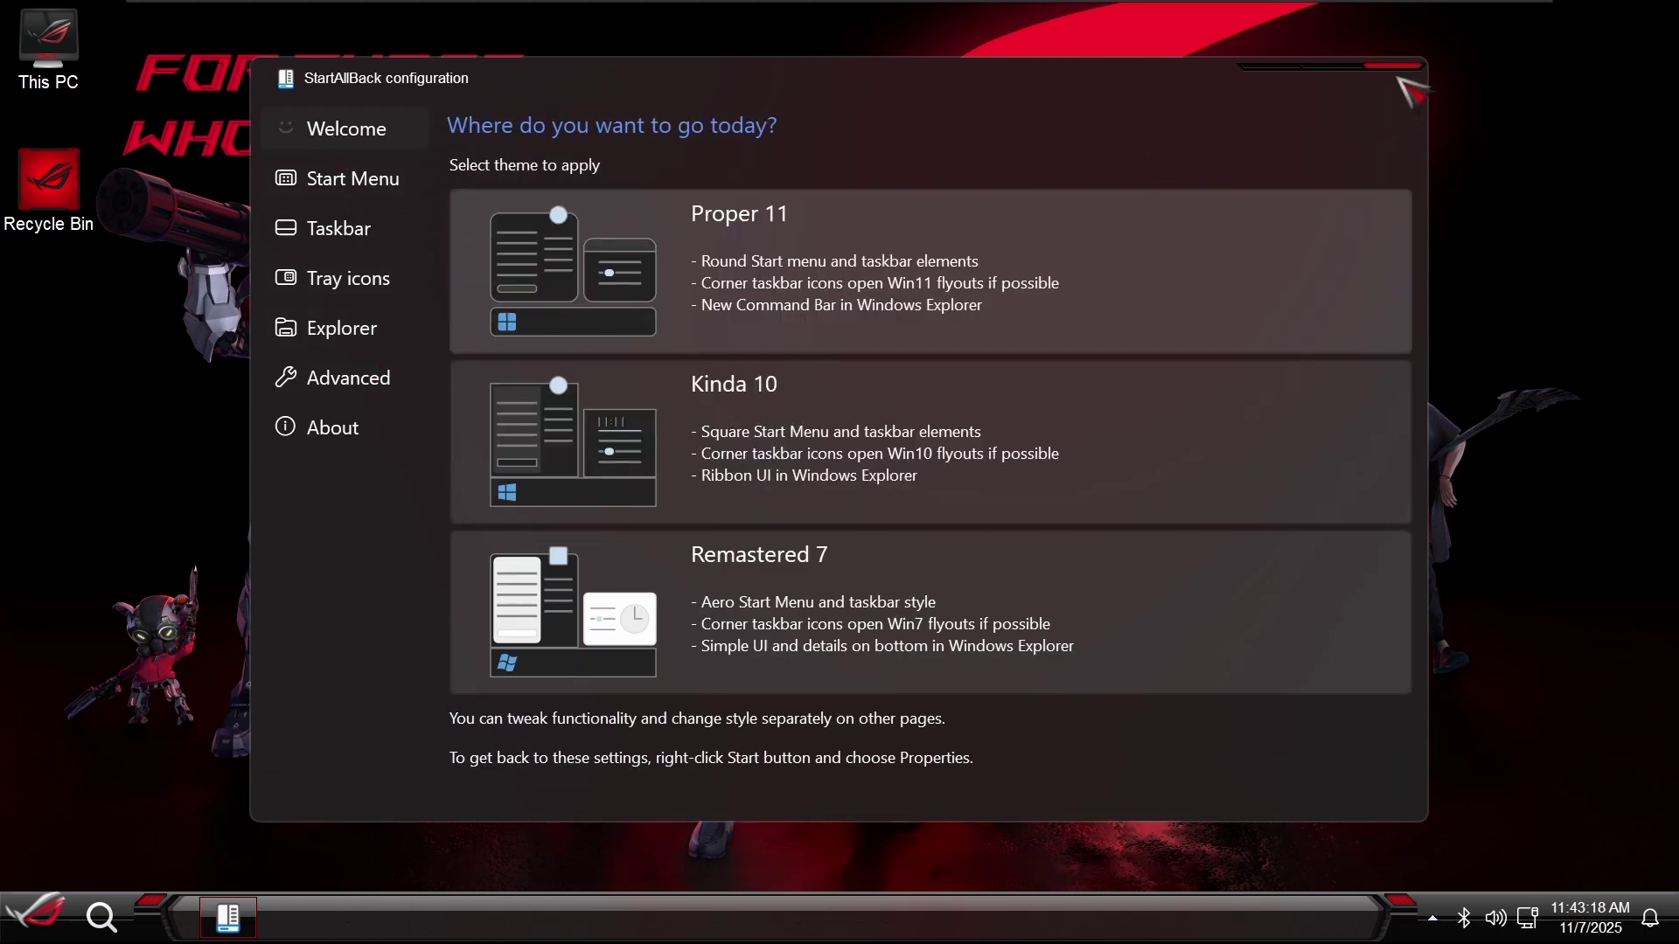
- Close the StartAllBack configuration window and show the Start menu
{"action": "left_click", "coordinate": [1401, 79]}
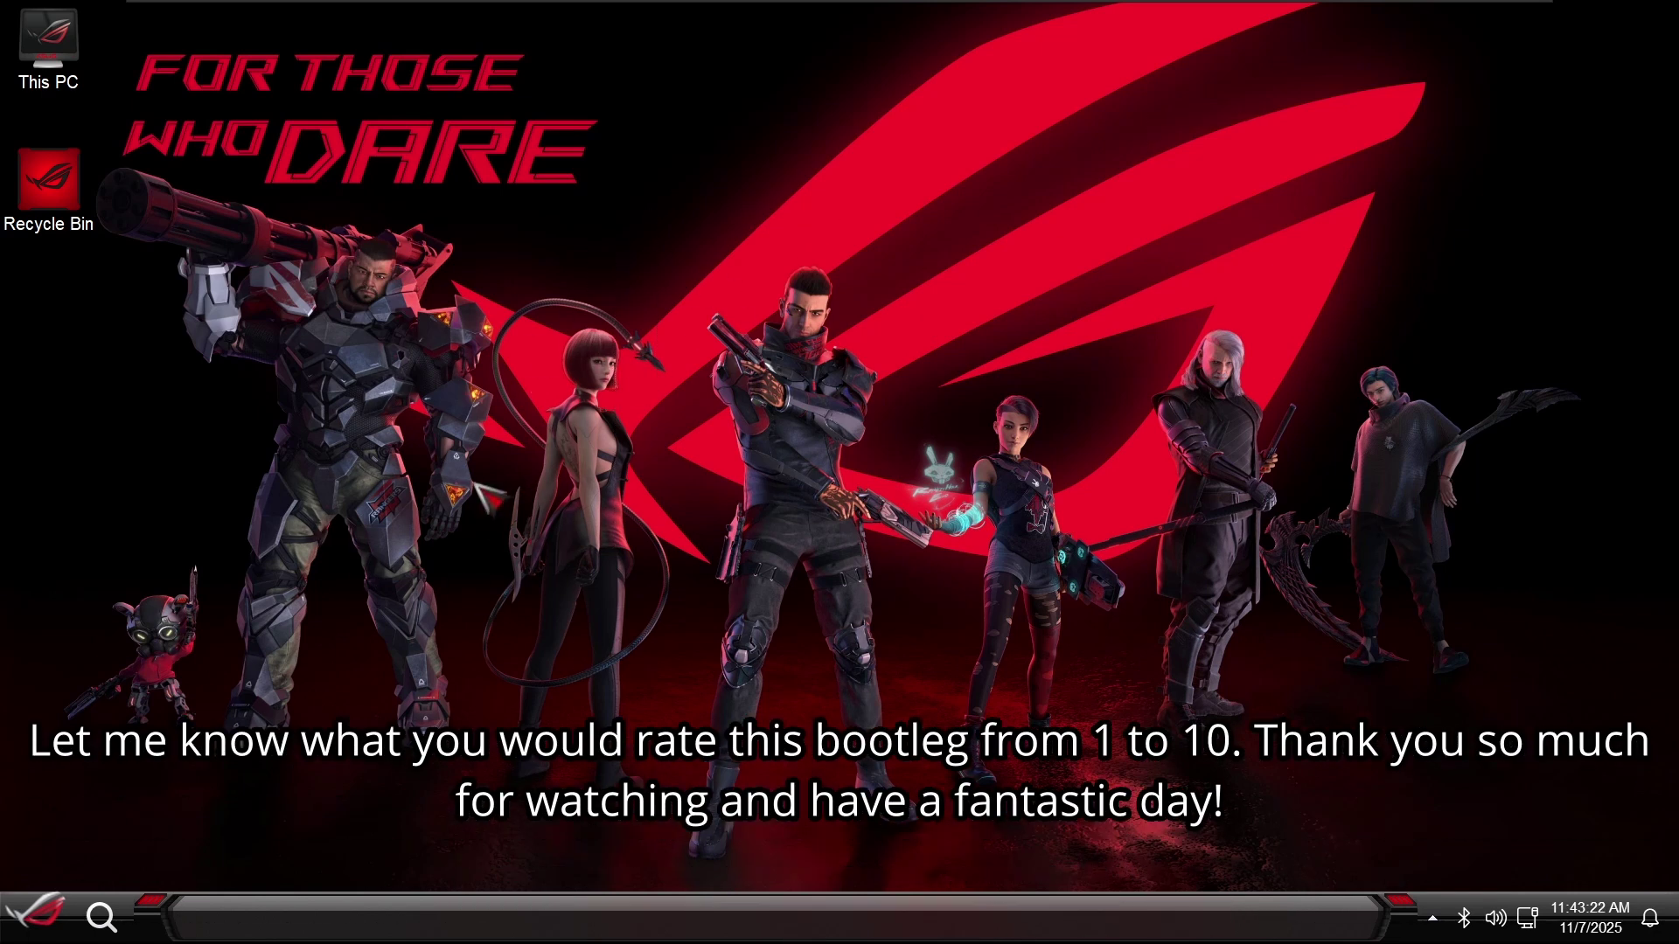
{"action": "key", "text": "super"}
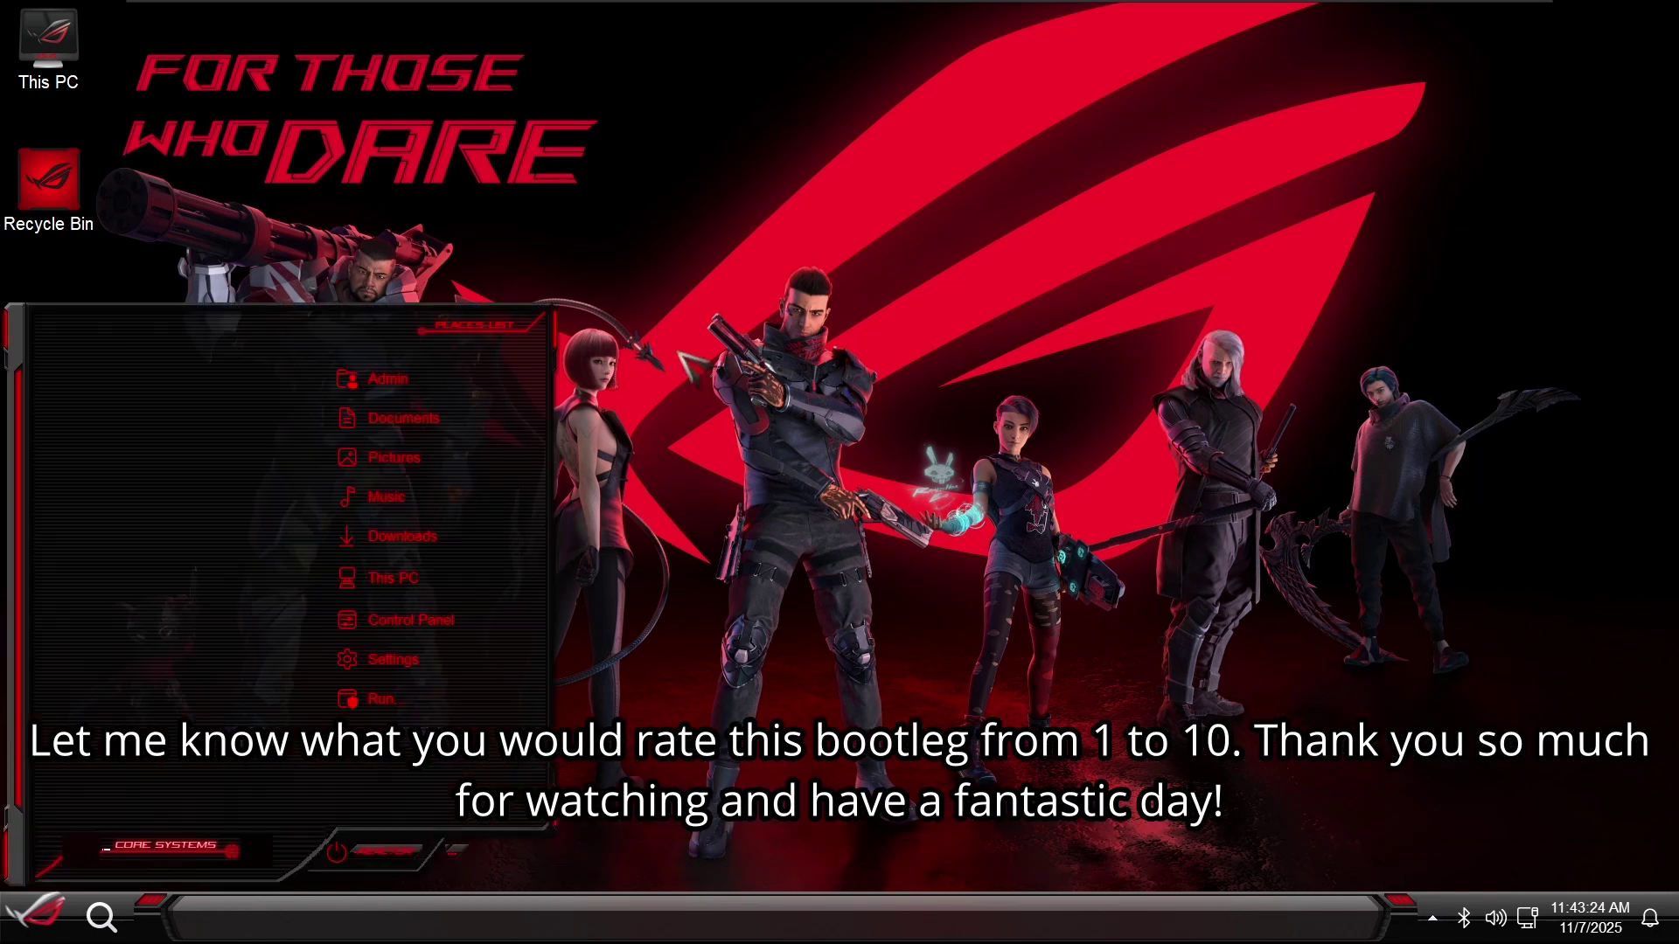